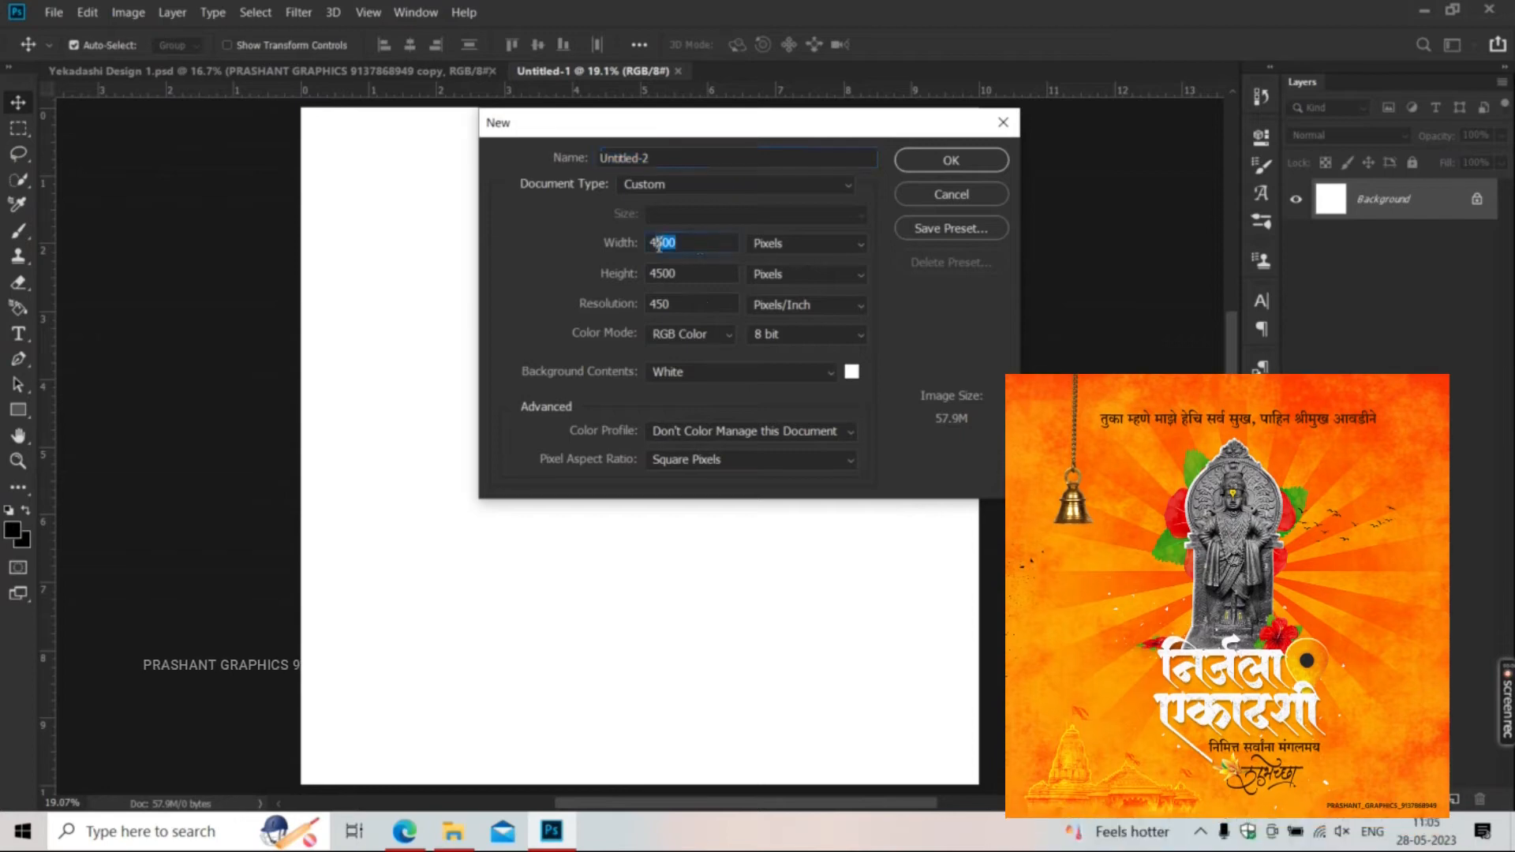
- Review the new-document settings and the image size of the blank canvas
key("Tab")
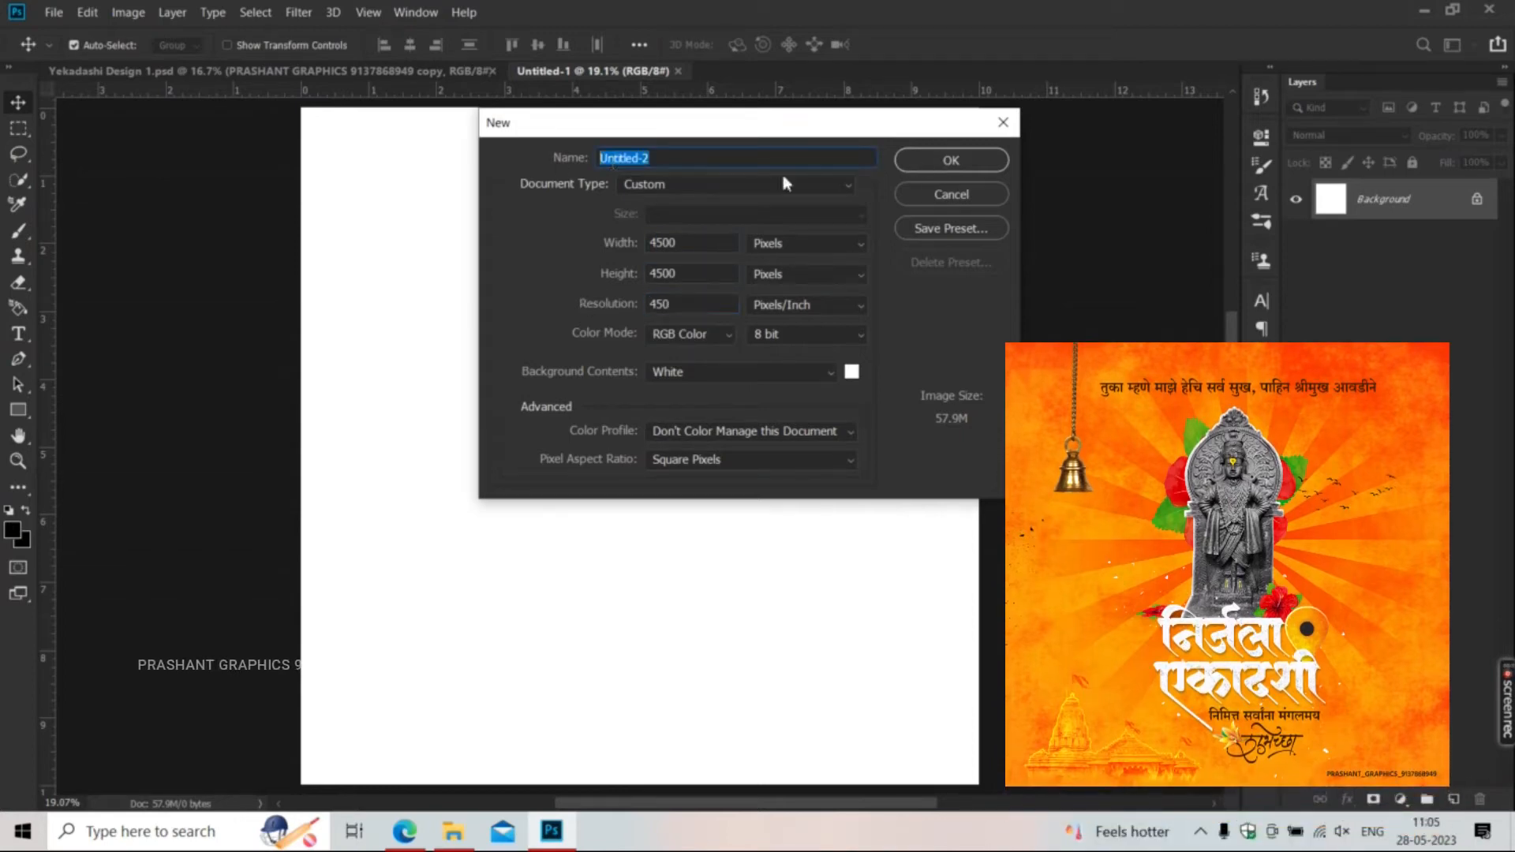
left_click(908, 201)
key("ctrl+alt+i")
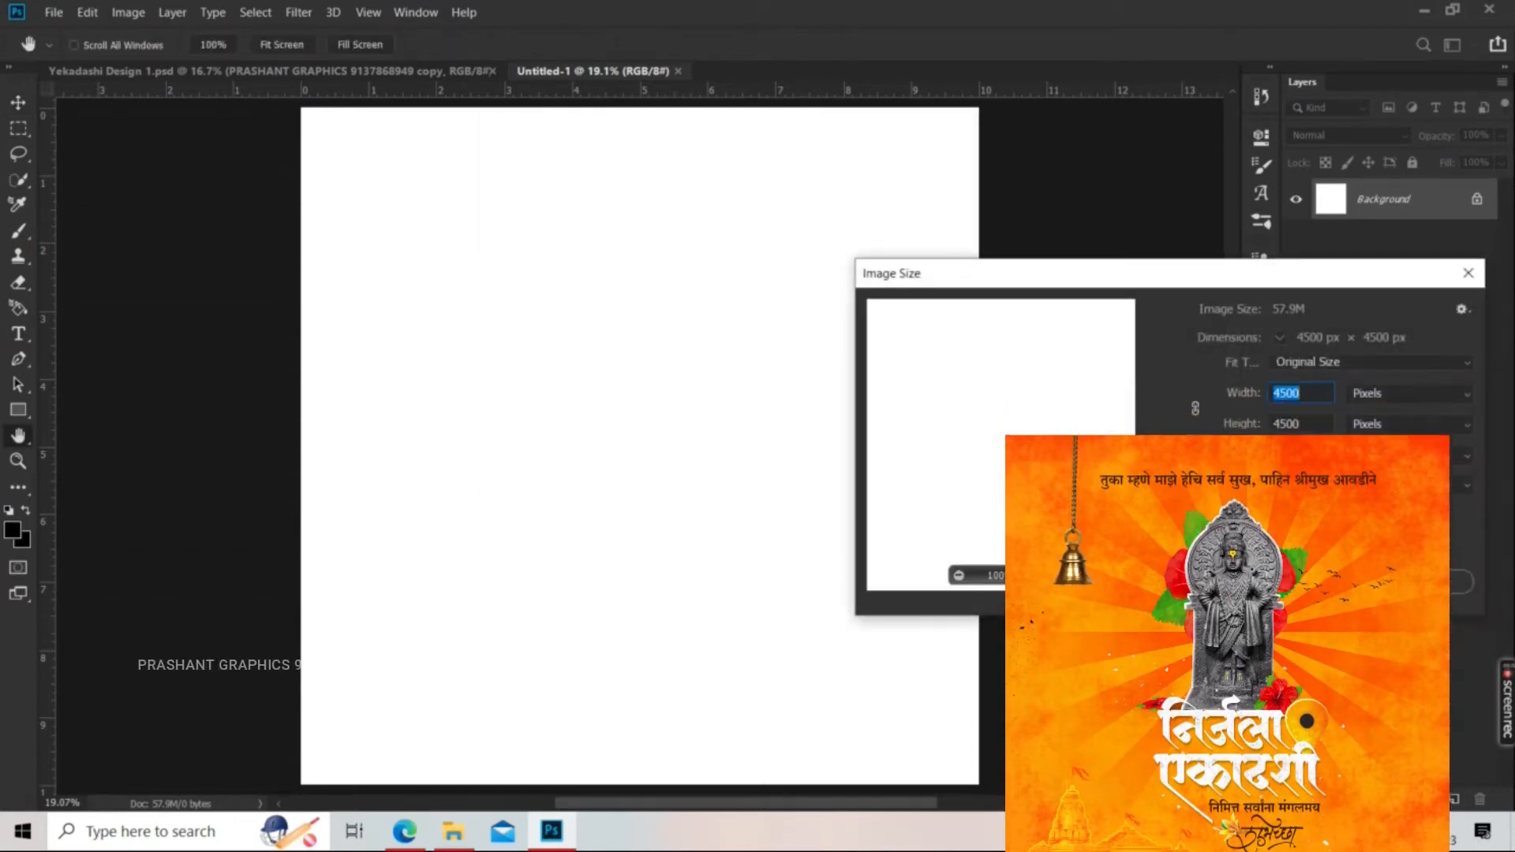
key("Escape")
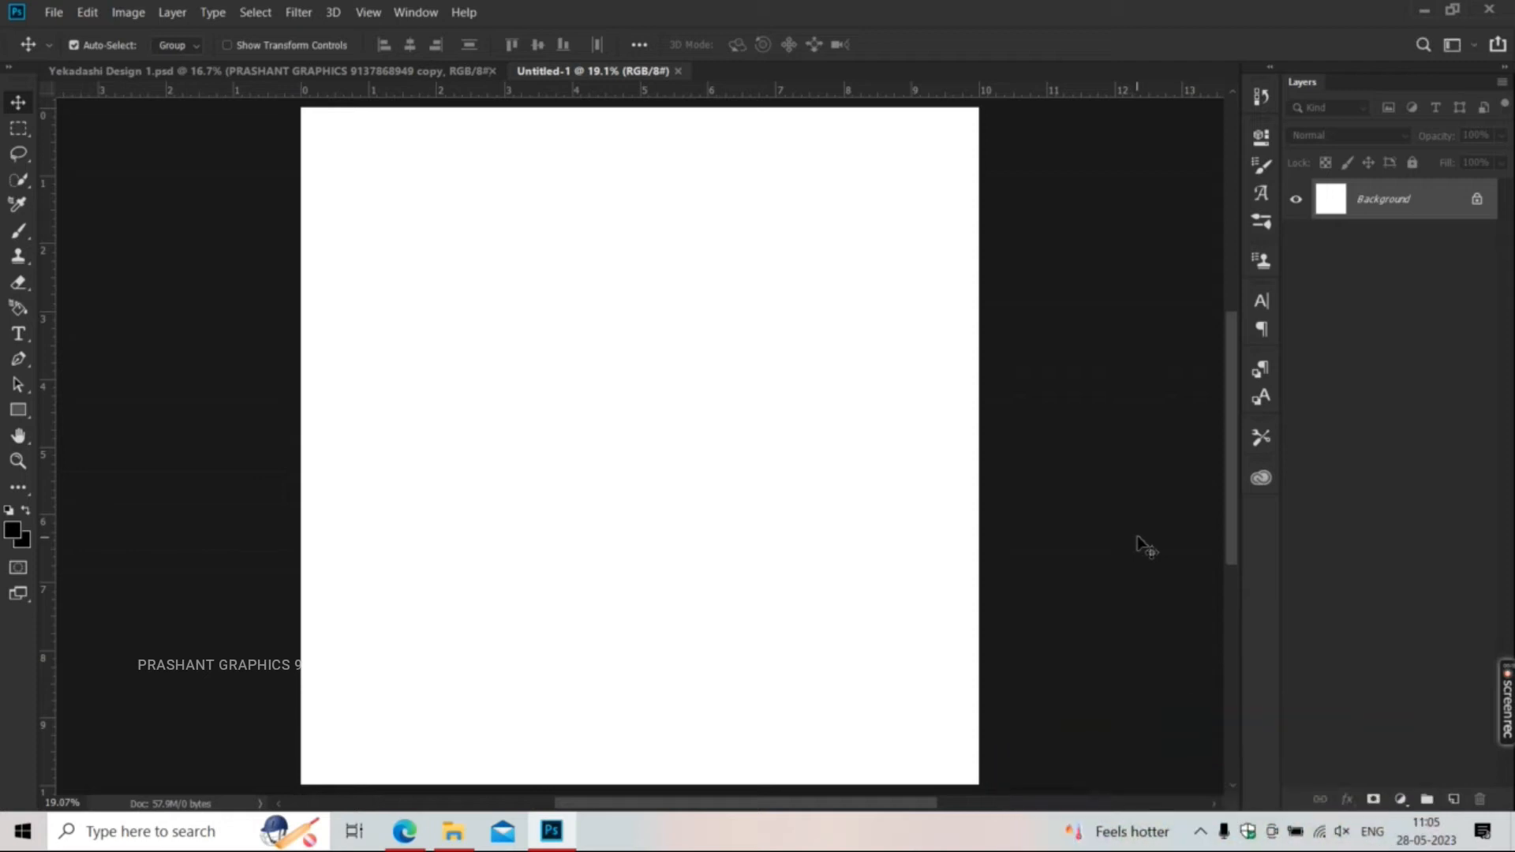
left_click(54, 14)
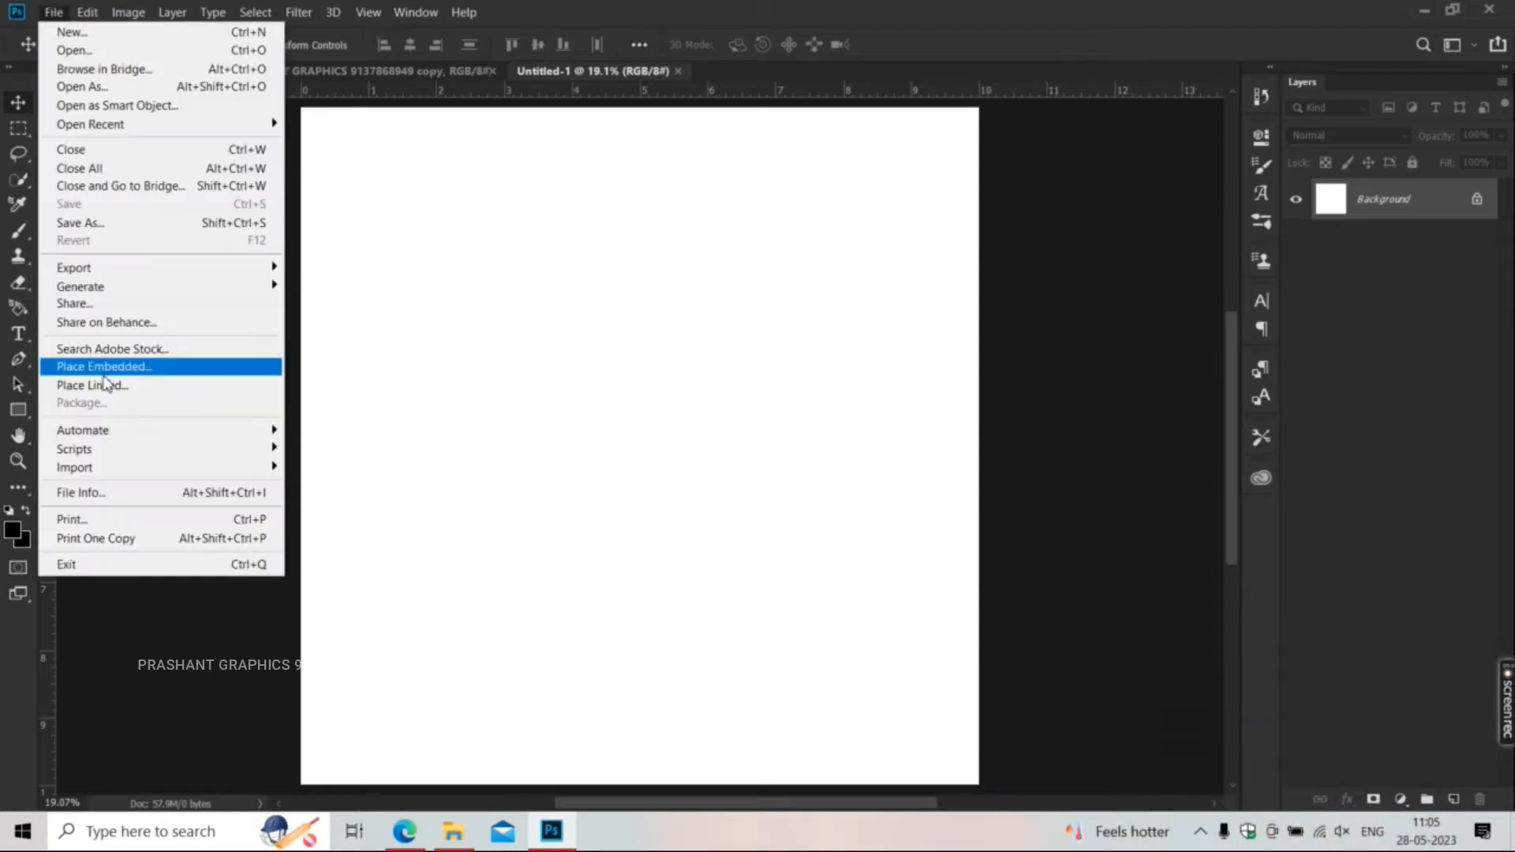
left_click(854, 320)
- Bring the statue from Yekadashi Design 1.psd into the blank Untitled-1 document and position it near the canvas centre
left_click(333, 71)
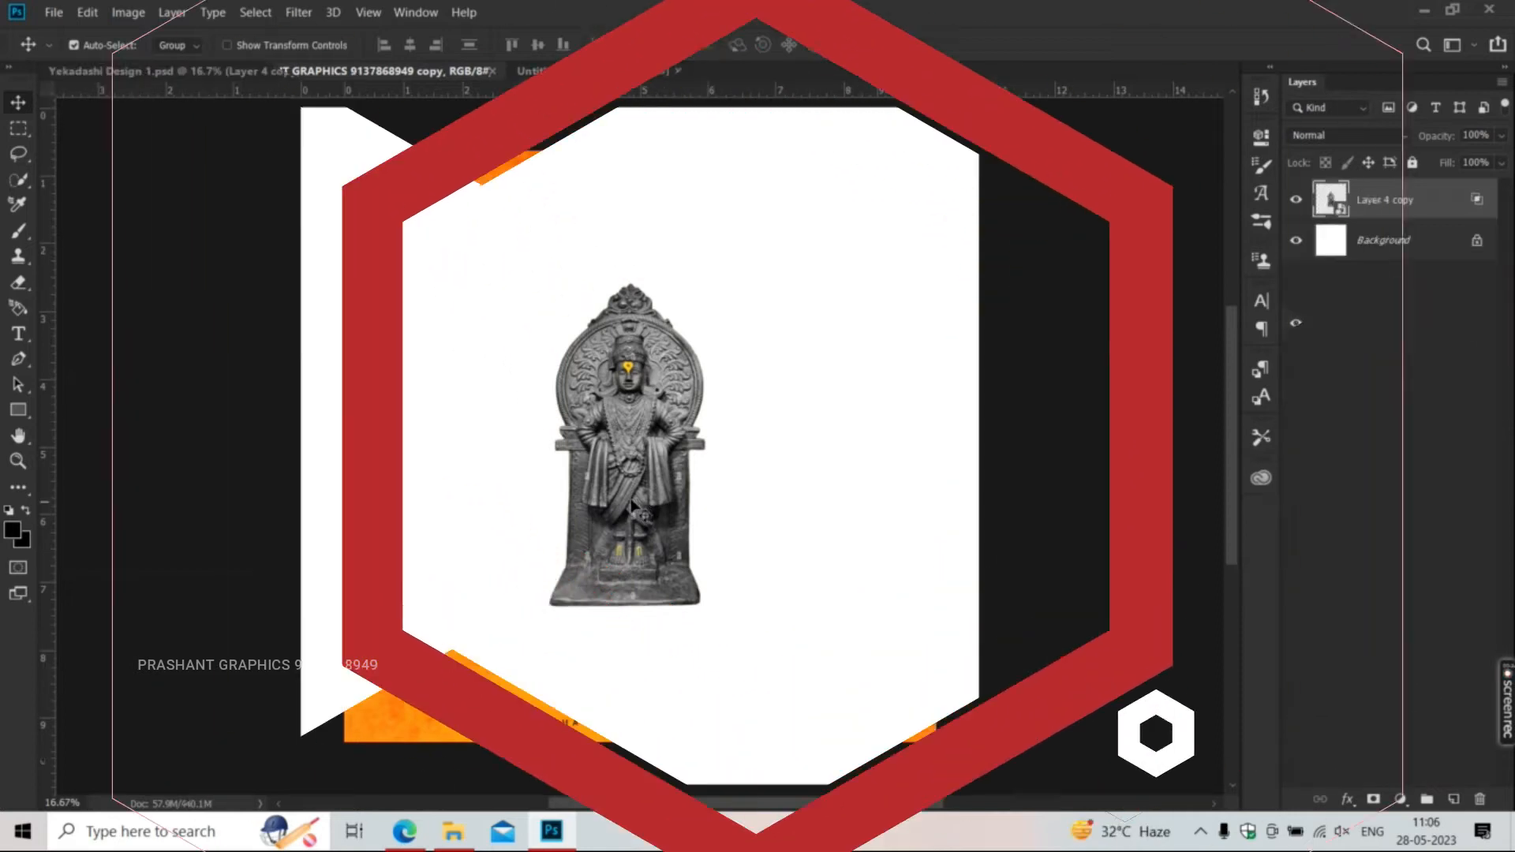
left_click_drag(639, 517, 652, 492)
scroll(617, 203, "up", 4)
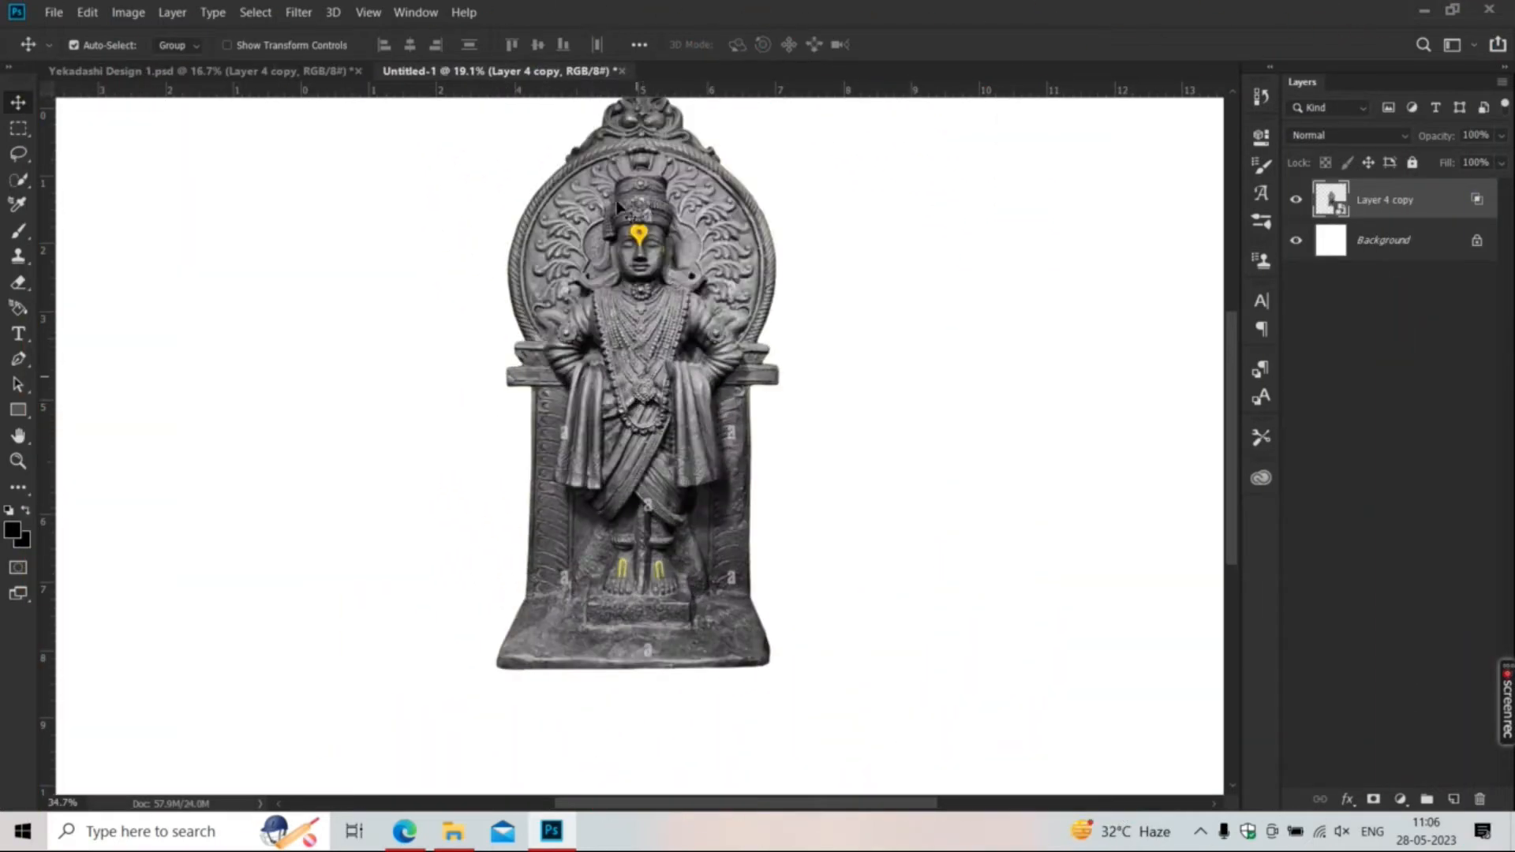
scroll(617, 203, "down", 4)
- Paste the orange texture, move its layer below the statue layer and fit it to cover the whole canvas
key("ctrl+v")
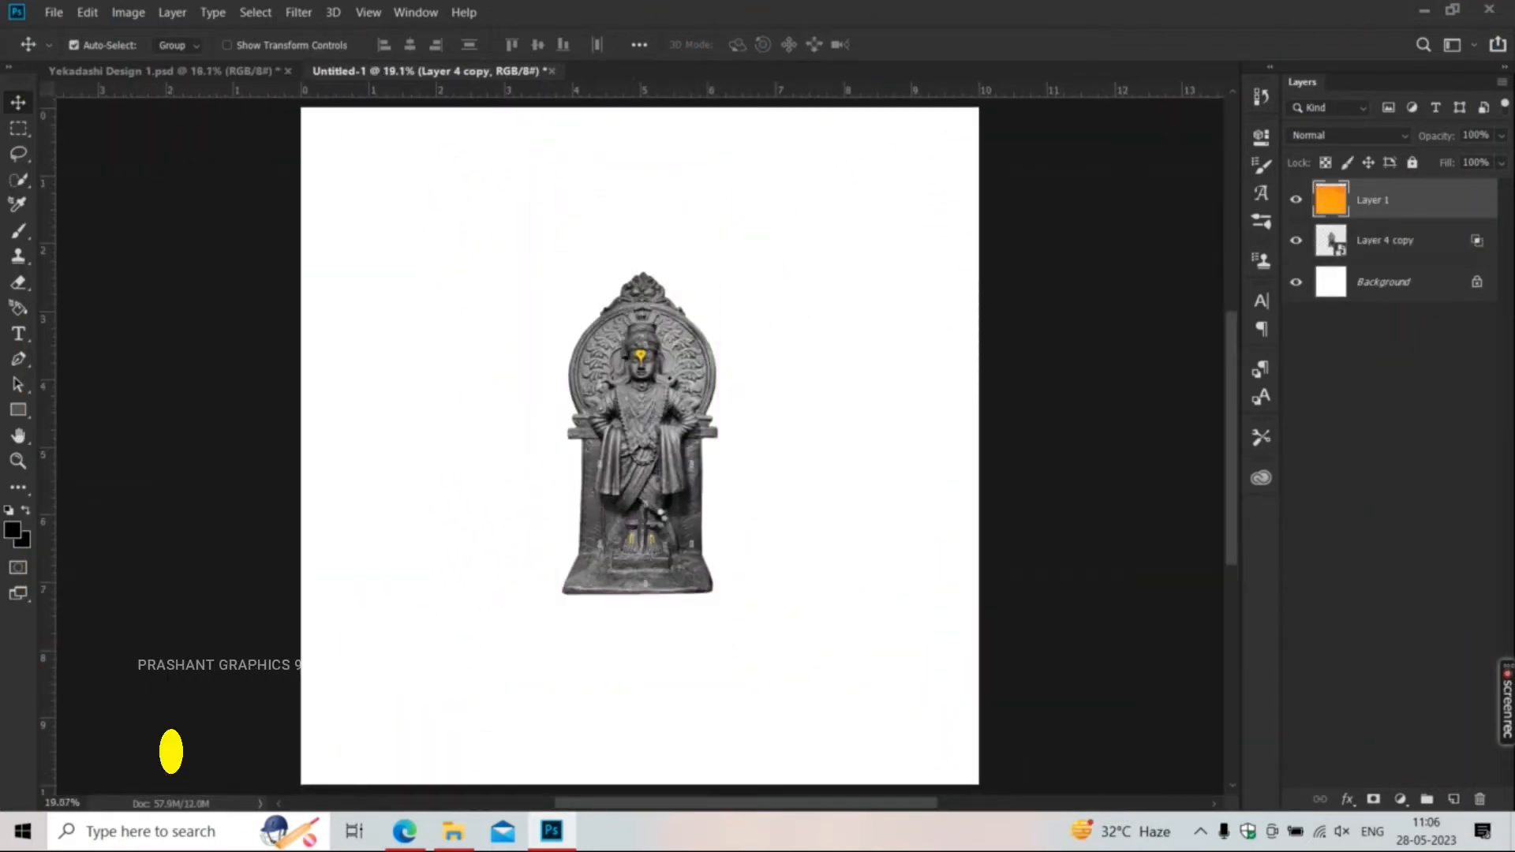
left_click_drag(1413, 201, 1425, 268)
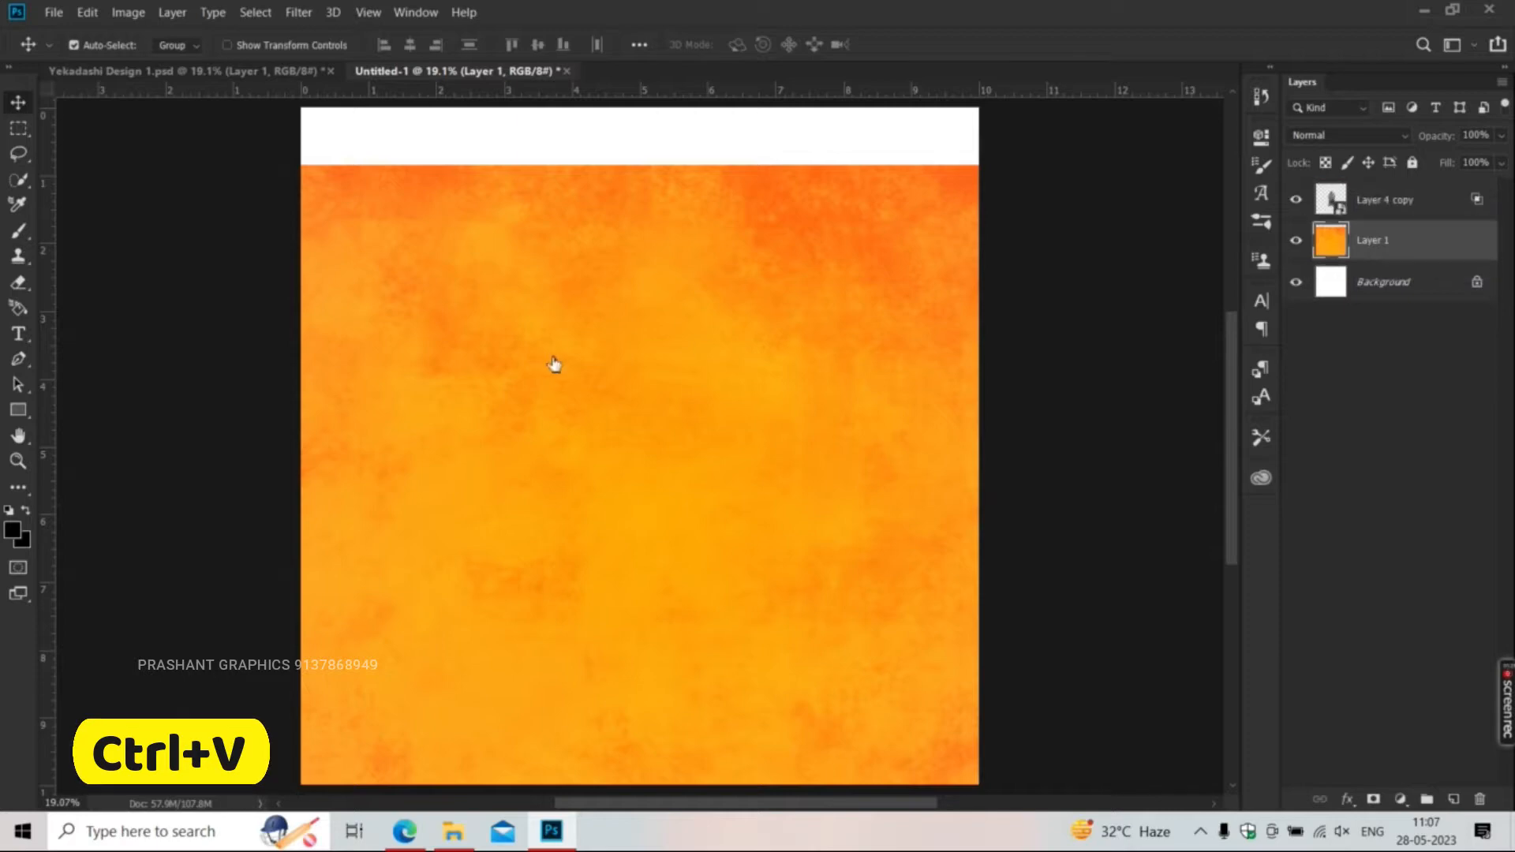
scroll(561, 318, "down", 1)
key("ctrl+t")
key("Return")
- Add an Exposure adjustment layer above the orange texture, with gamma correction 0.58 and slightly raised exposure
key("ctrl+0")
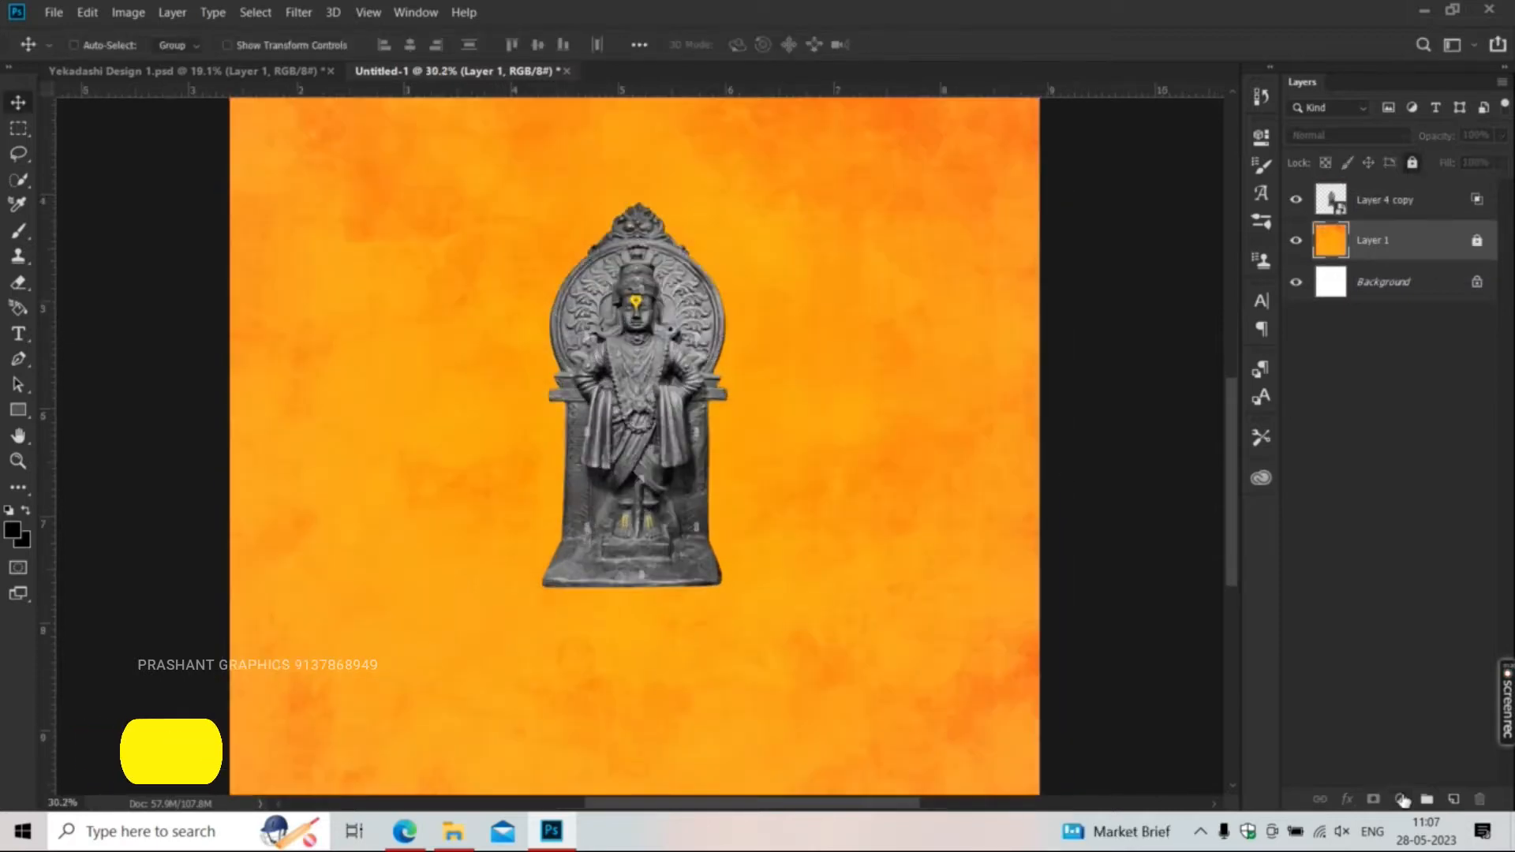
left_click(1401, 799)
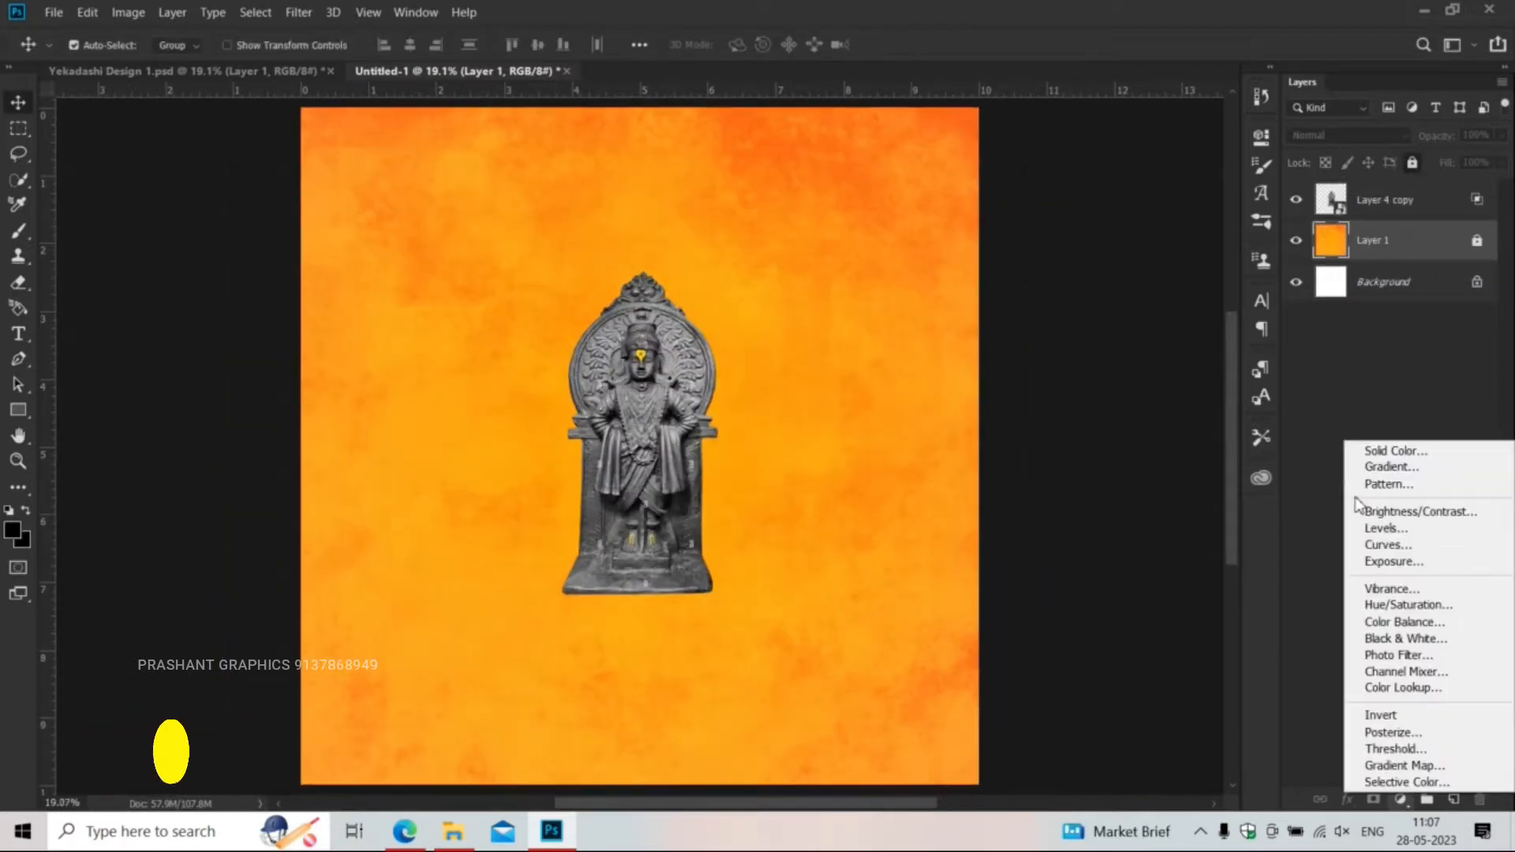
left_click(1393, 562)
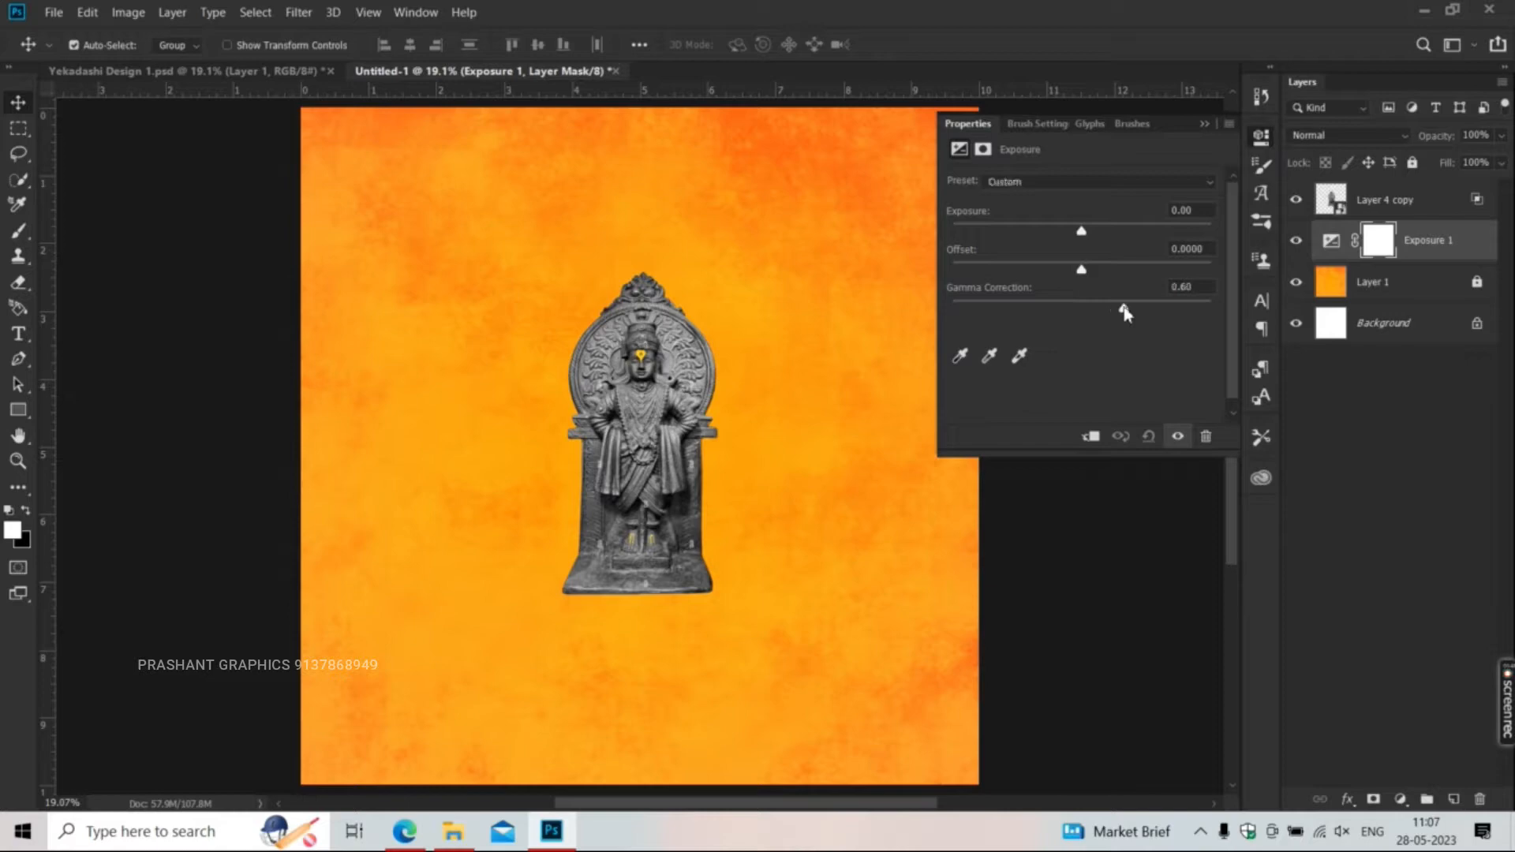
left_click_drag(1131, 314, 1130, 313)
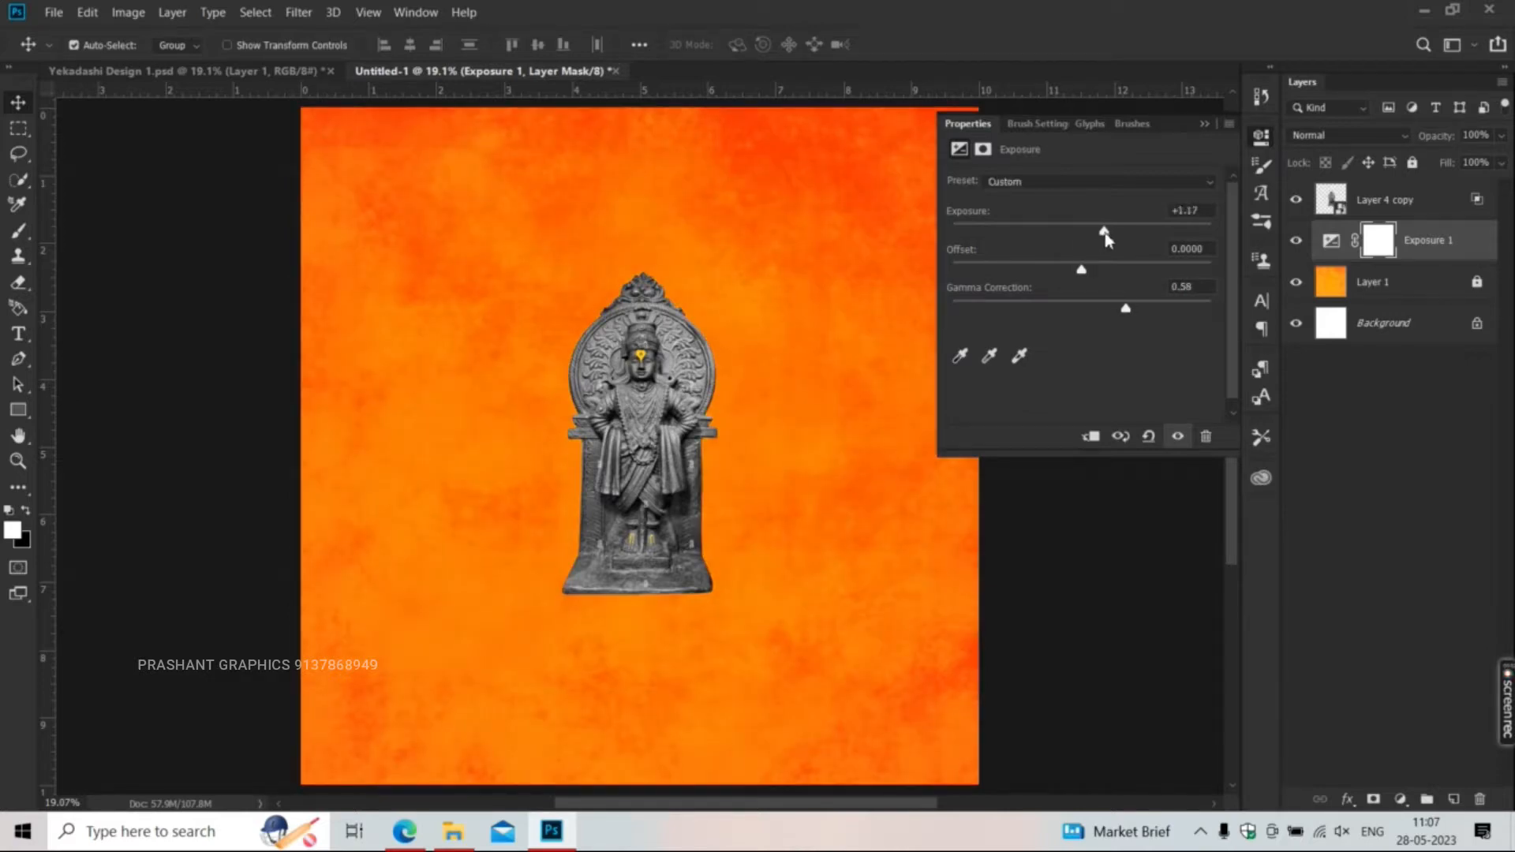
left_click_drag(1108, 237, 1088, 239)
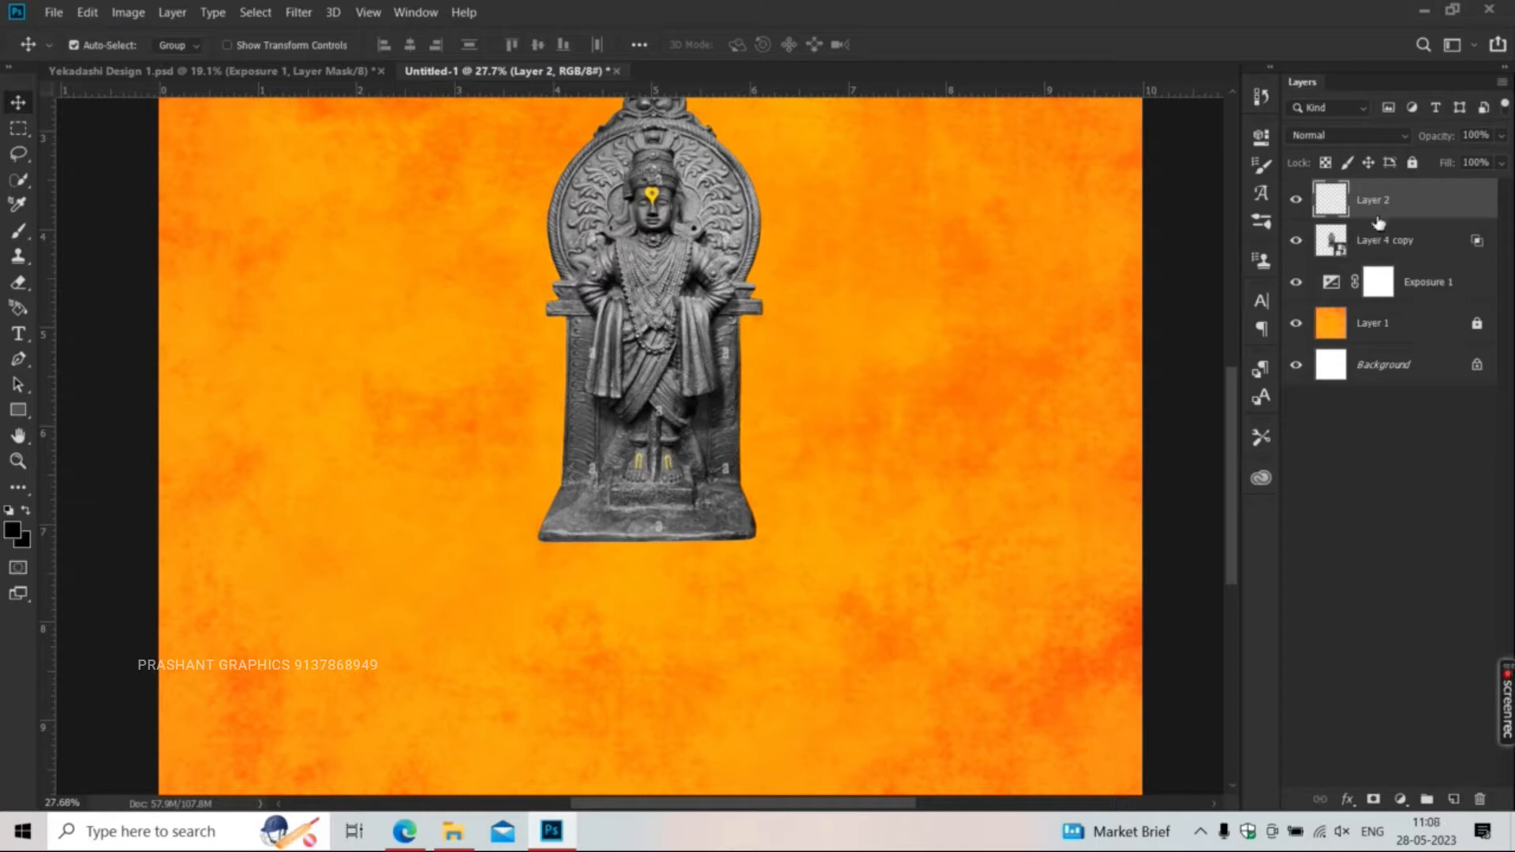
- Place the empty Layer 2 beneath the statue layer and paint a soft black 1300 px brush spot at the statue's base
left_click(1373, 240)
key("b")
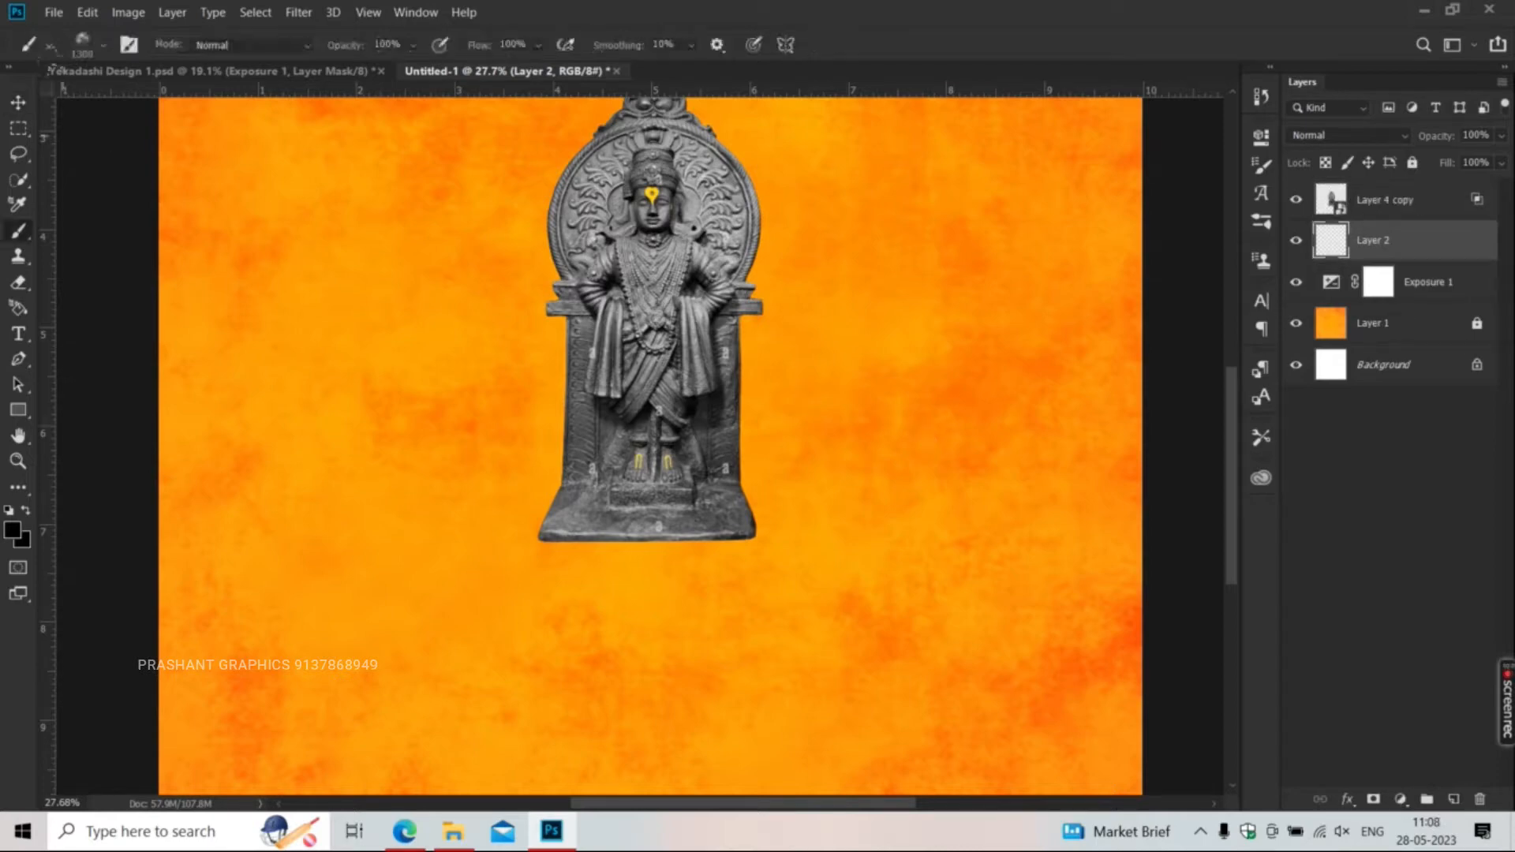
left_click(100, 46)
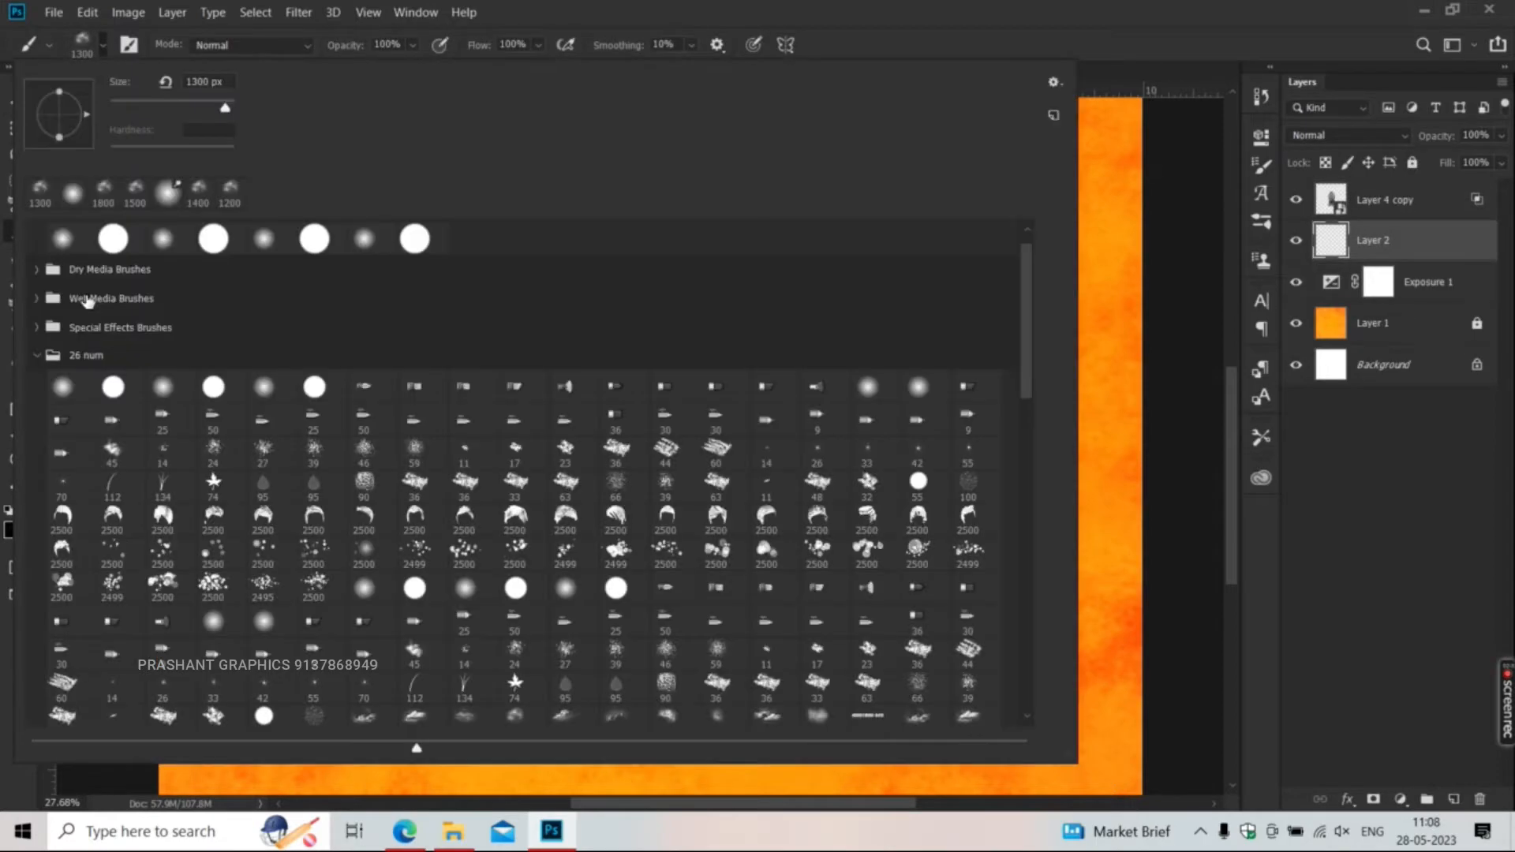
left_click(8, 433)
left_click(13, 536)
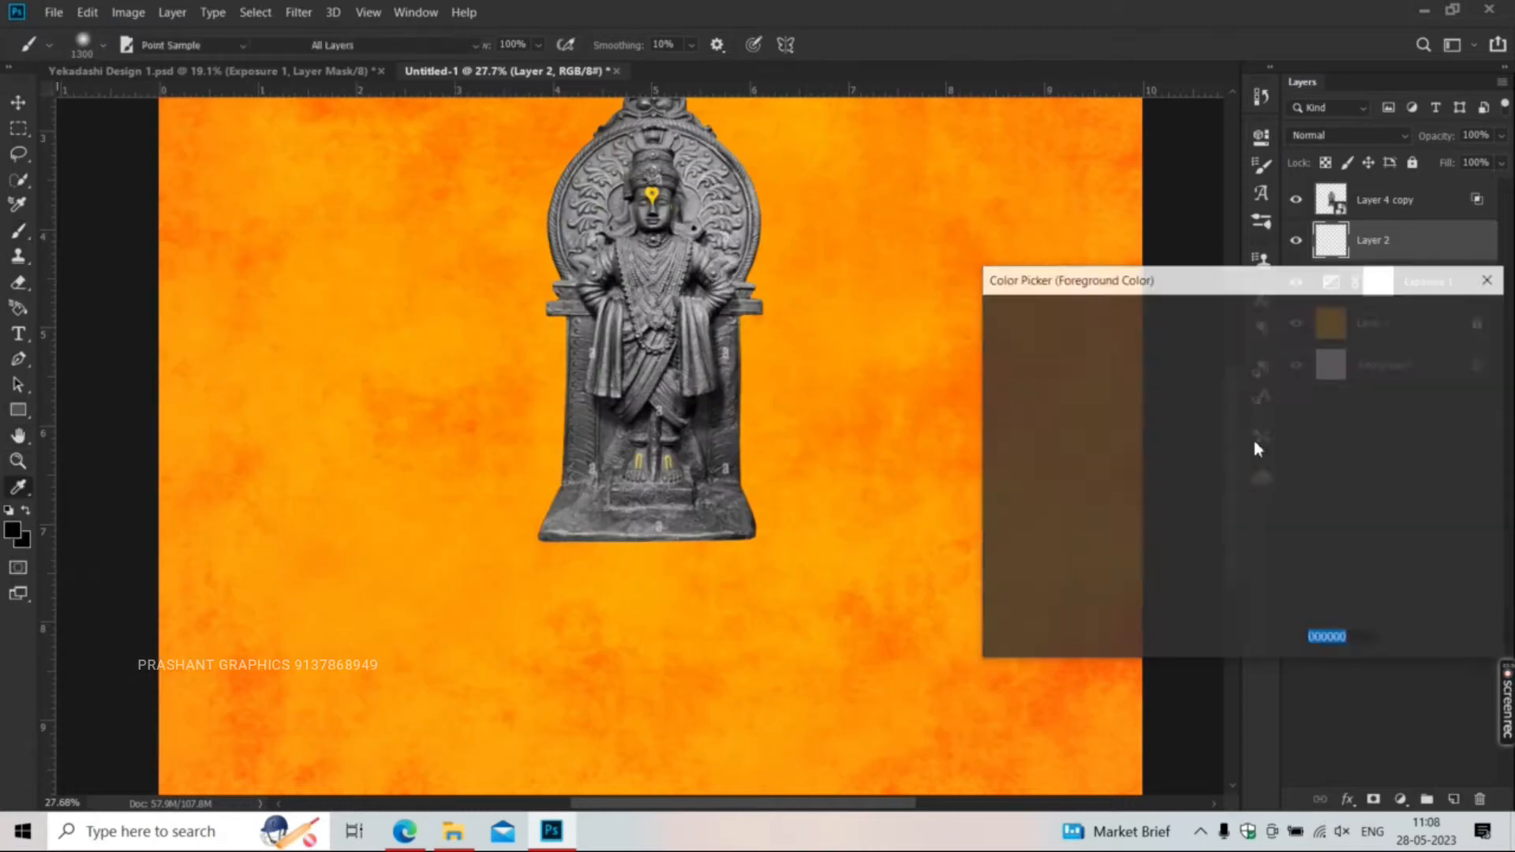
key("Escape")
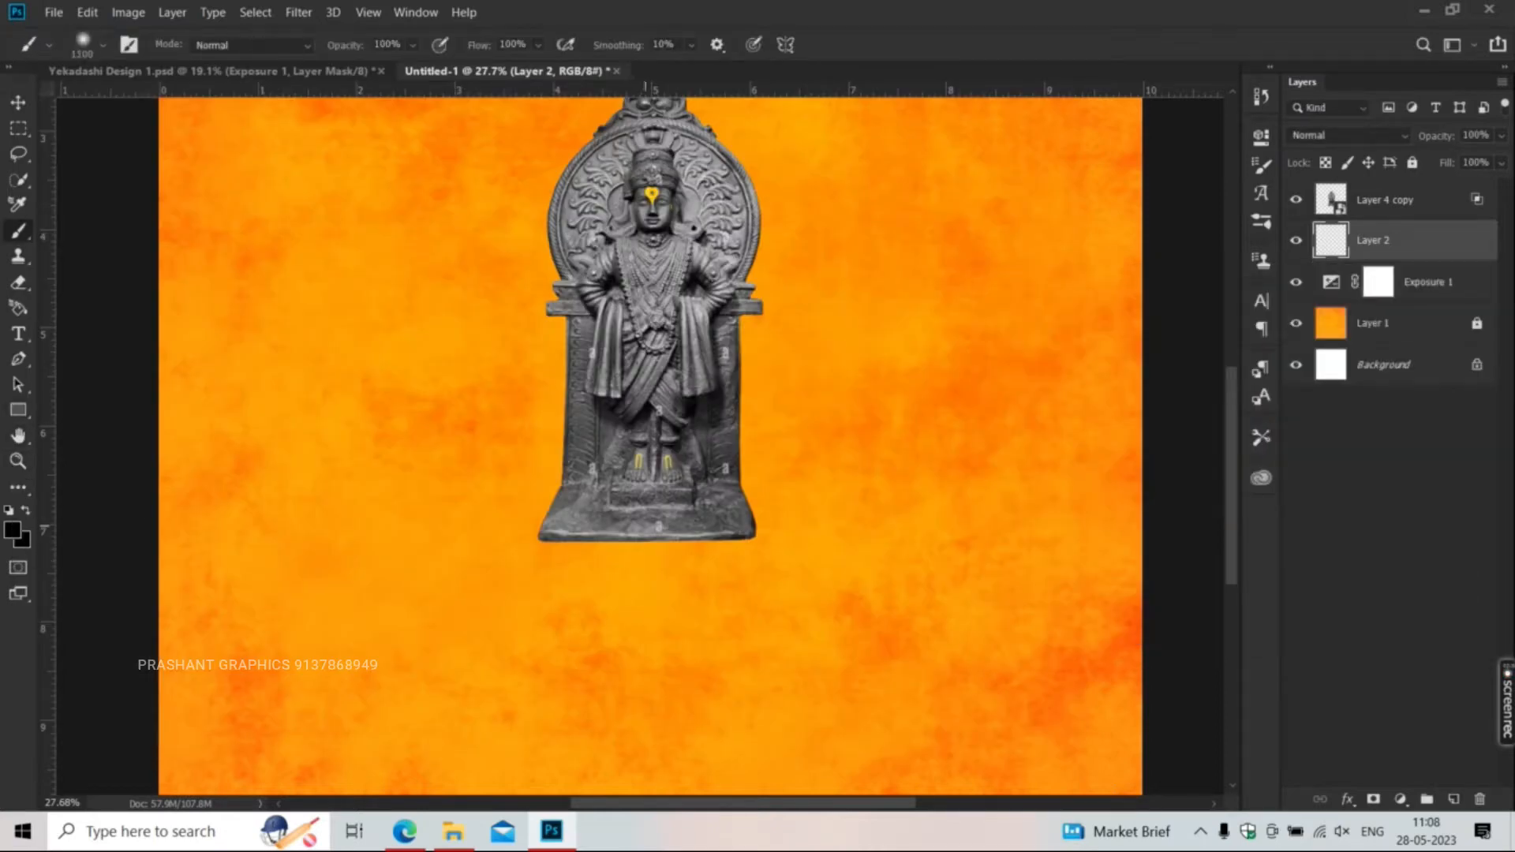
left_click(646, 553)
- Transform the black spot into a flat ground shadow, about 150% wide and 14% high, under the statue's base
key("v")
key("ctrl+t")
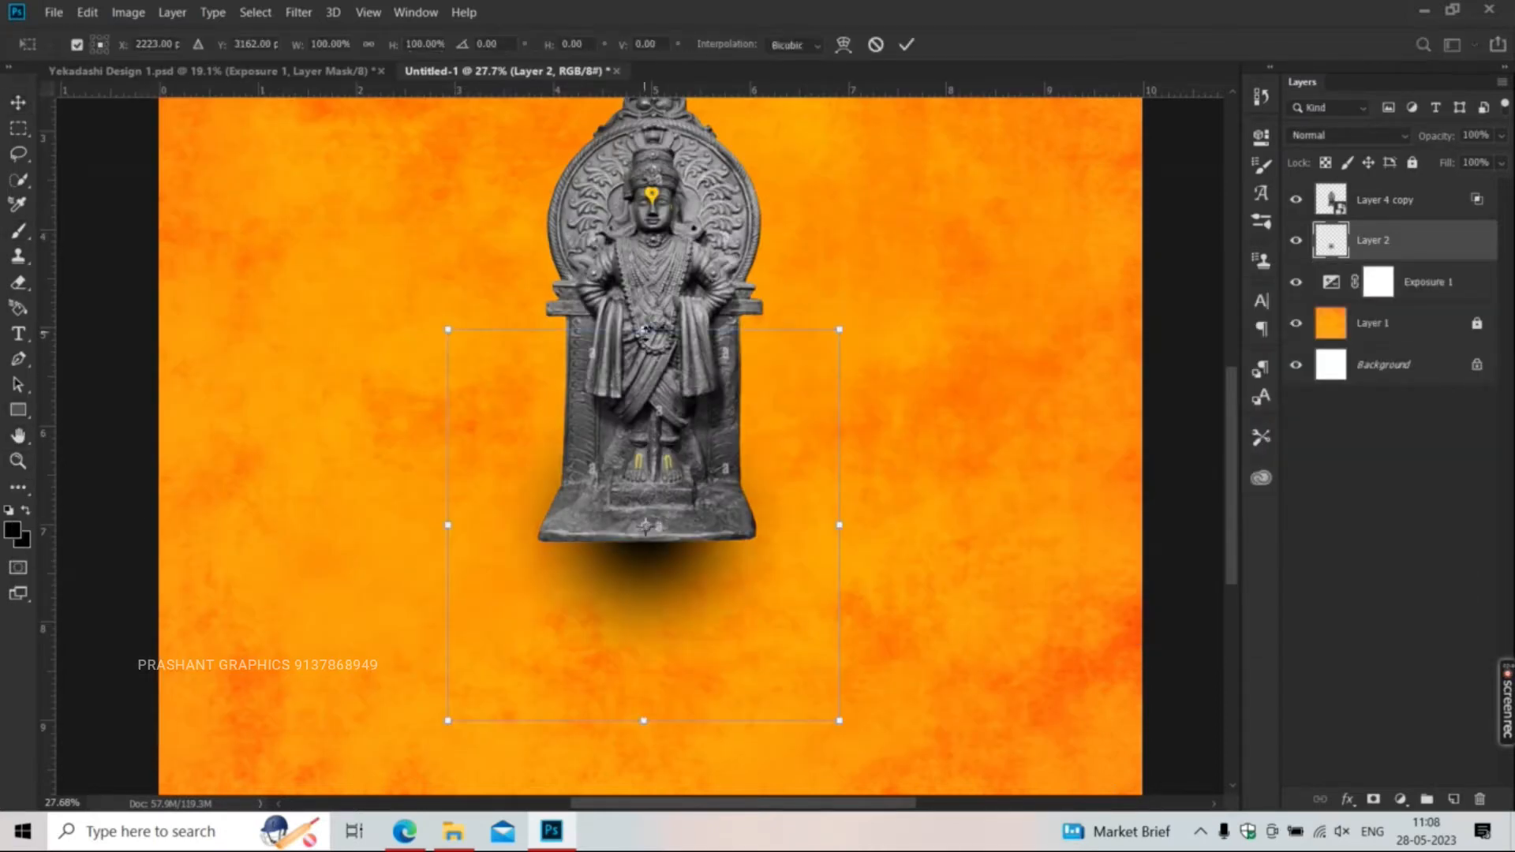
left_click_drag(644, 329, 644, 489)
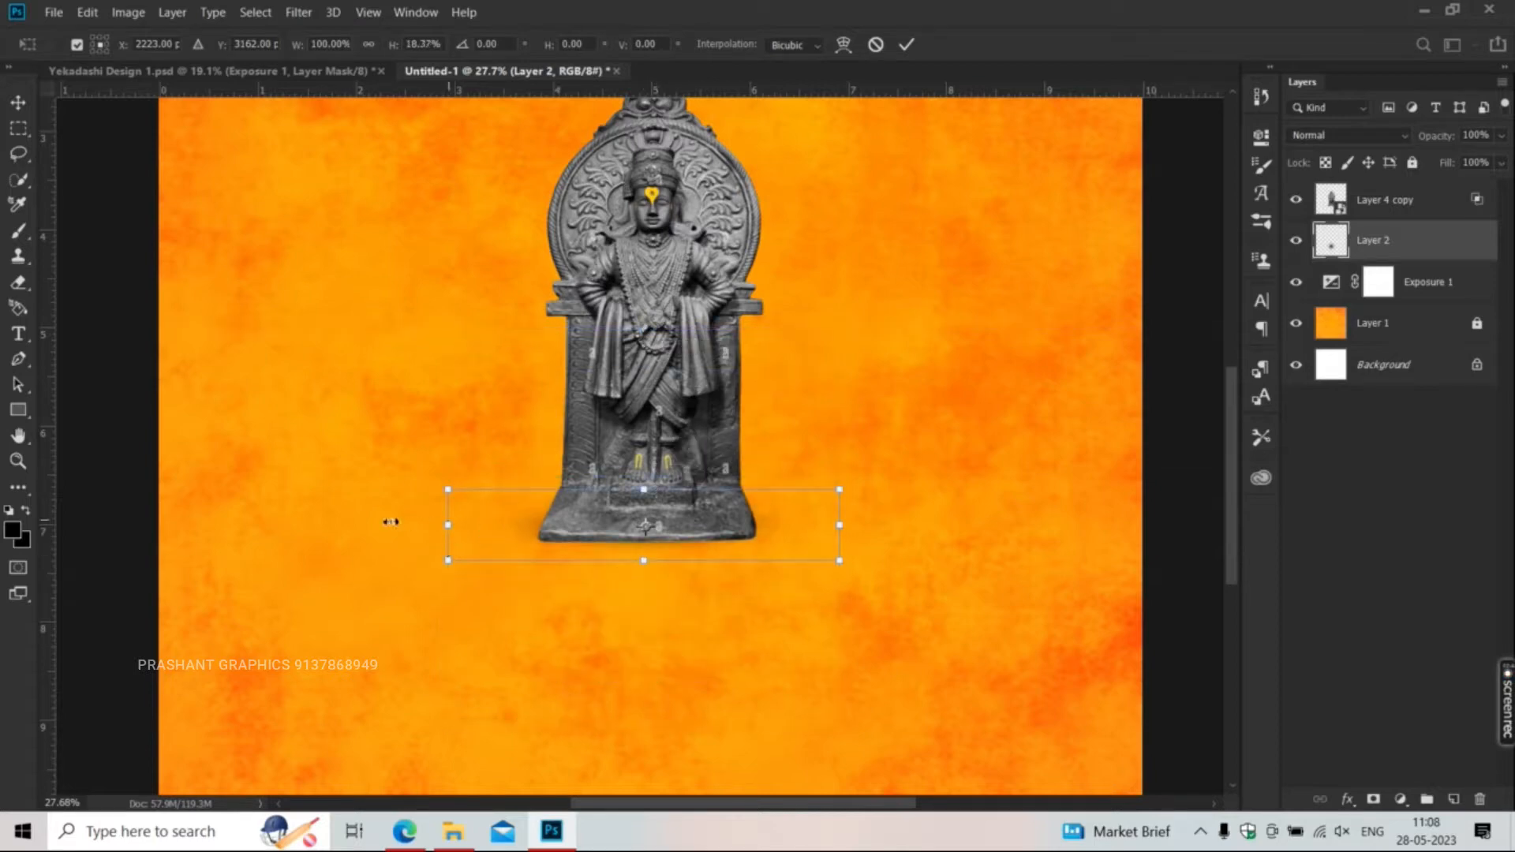
left_click_drag(390, 522, 389, 524)
left_click_drag(644, 491, 649, 501)
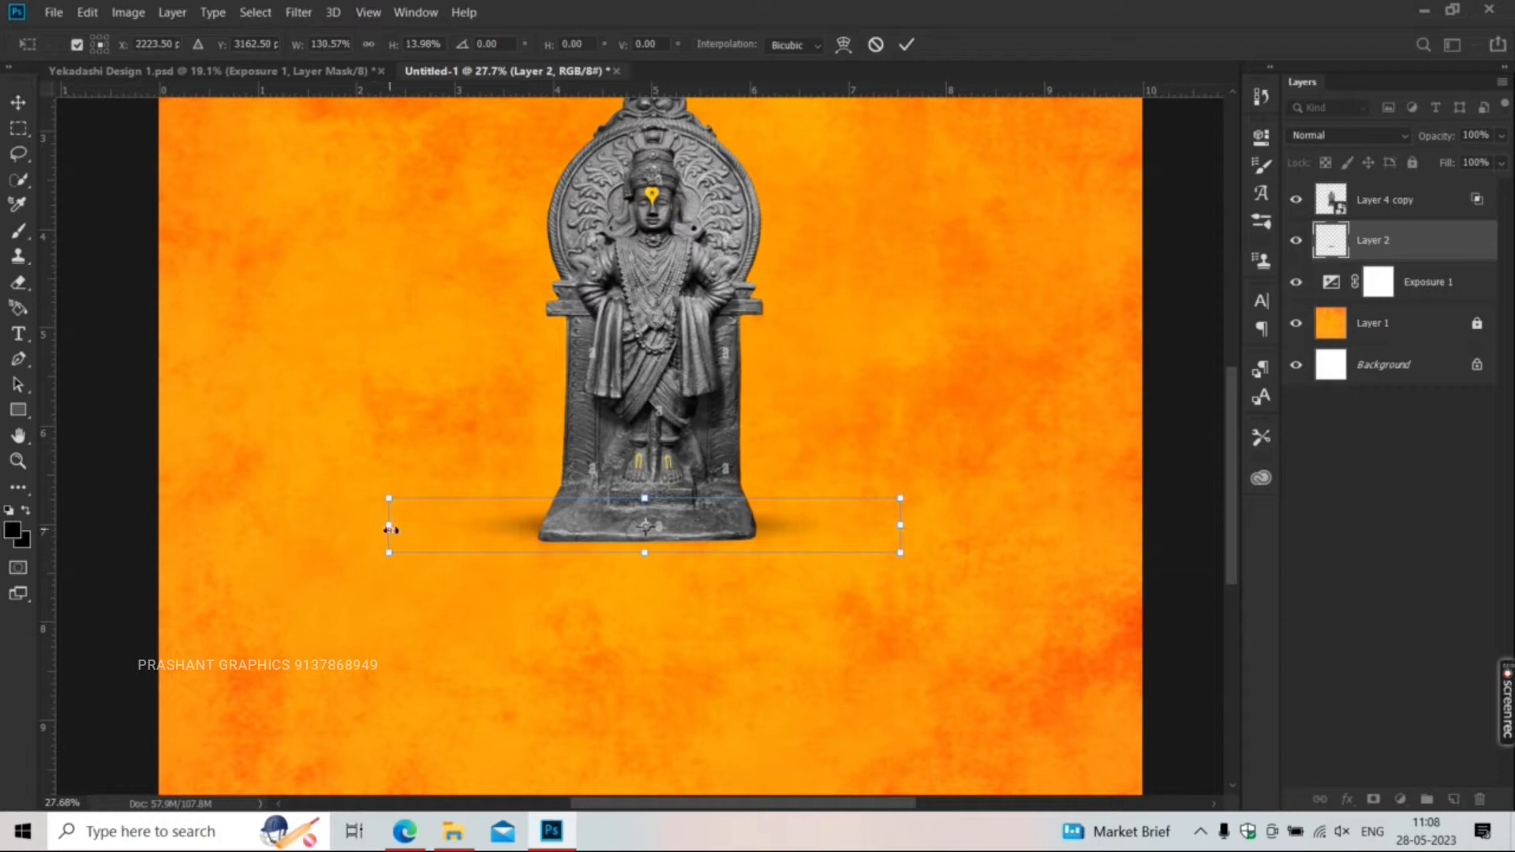
left_click_drag(391, 530, 349, 529)
key("Return")
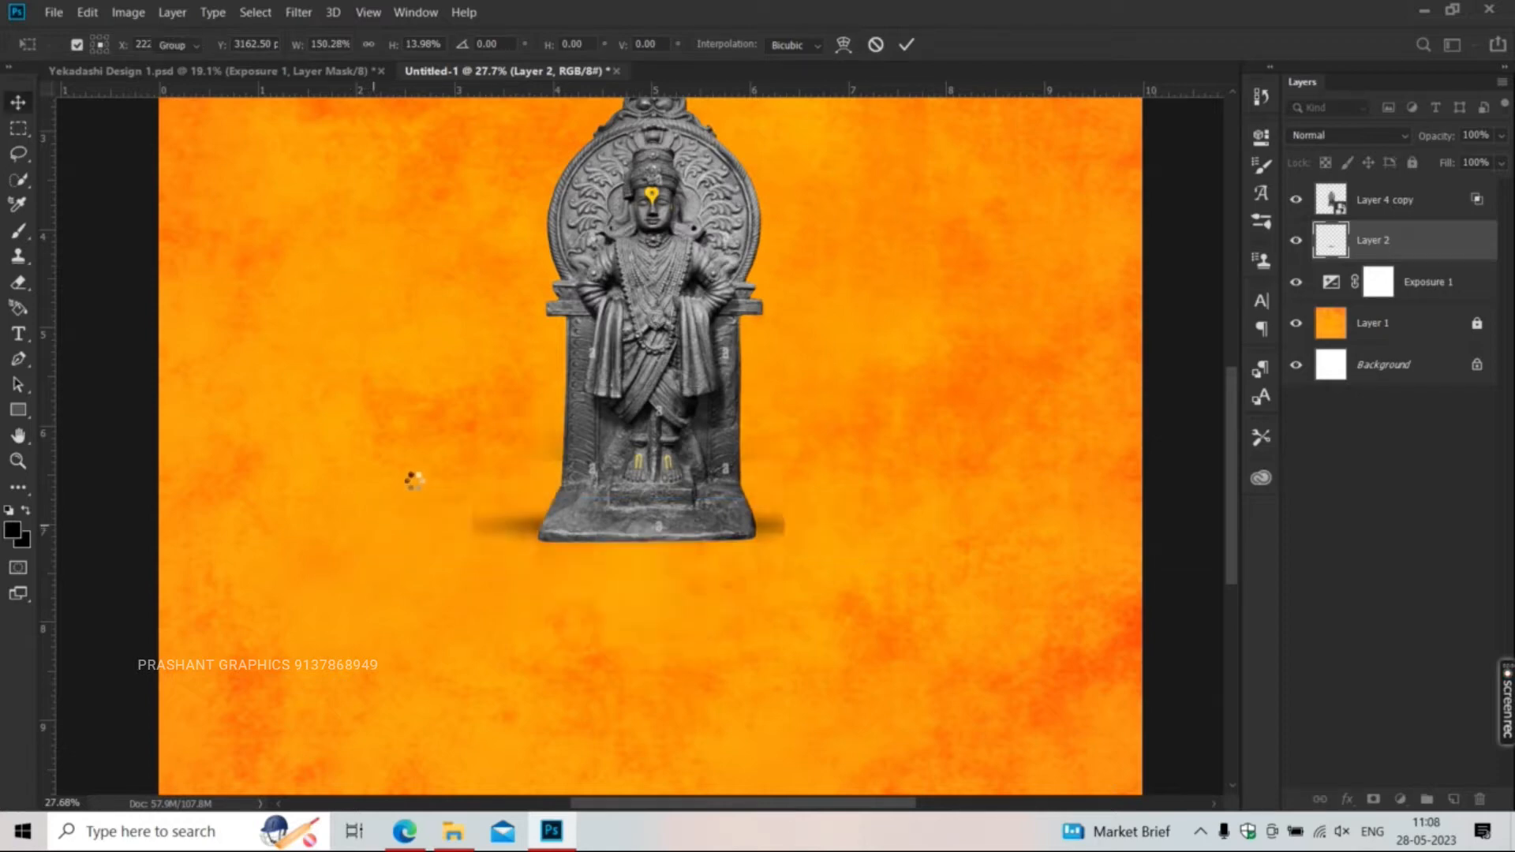
key("ctrl+0")
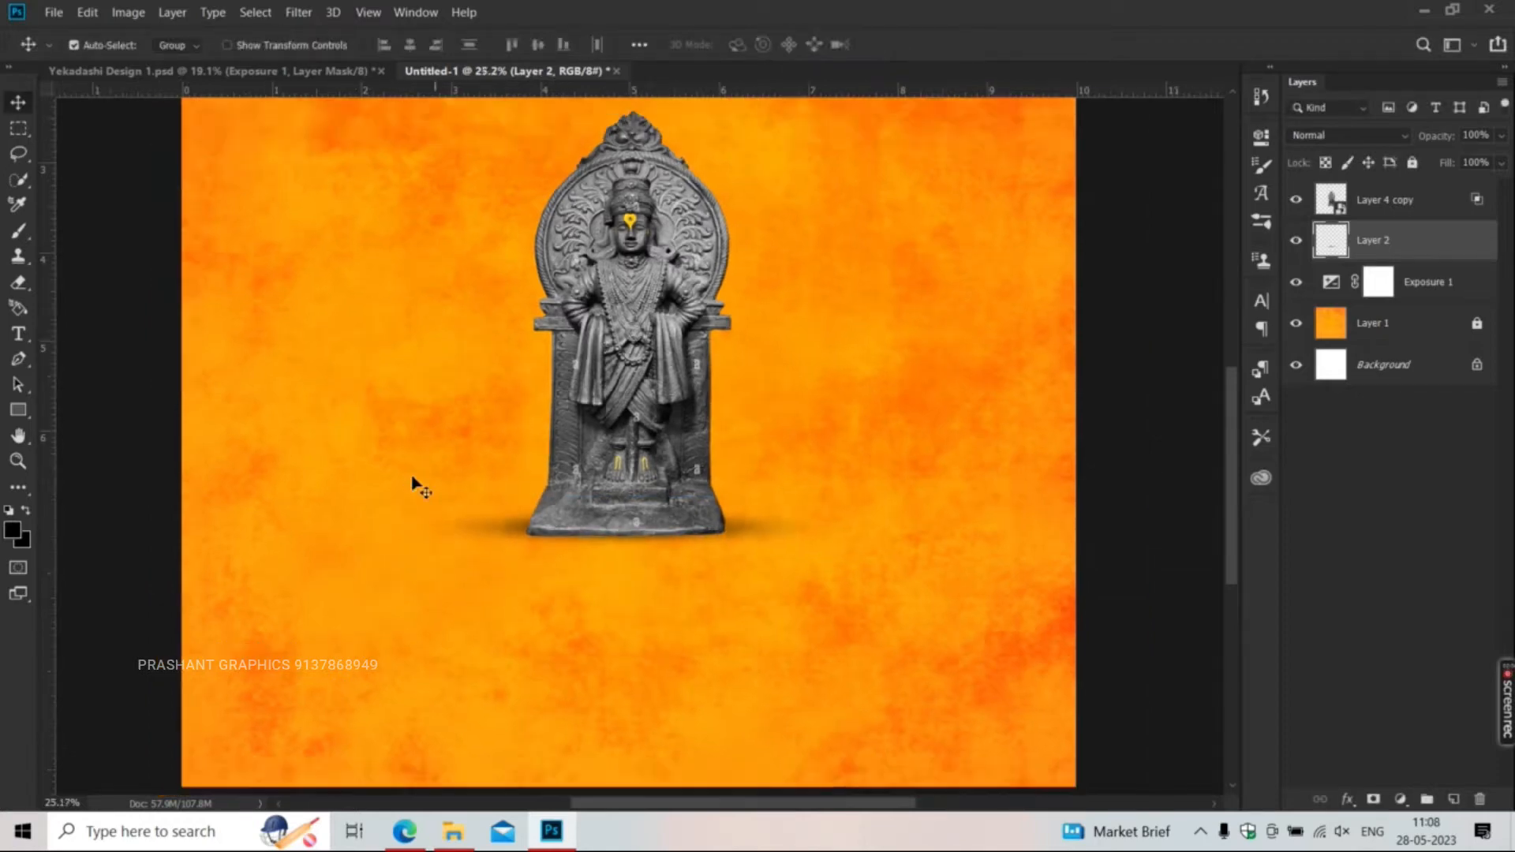
left_click(407, 489)
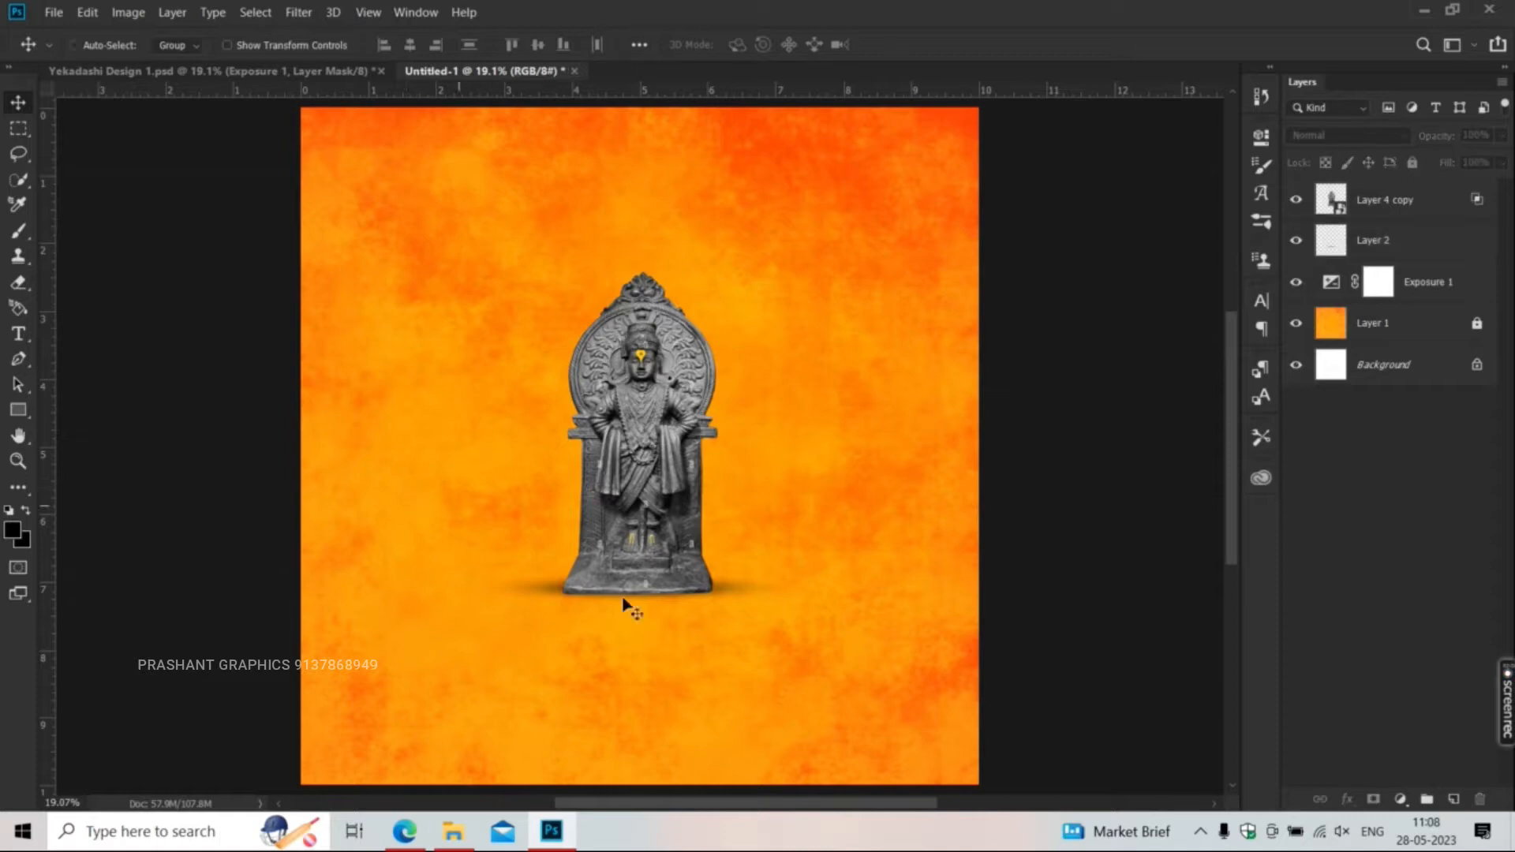
- Above the statue layer, add a white (ffffff) placeholder text line on the orange area beside the statue's base
scroll(649, 595, "up", 4)
scroll(652, 600, "down", 4)
scroll(626, 620, "up", 3)
left_click_drag(627, 628, 612, 490)
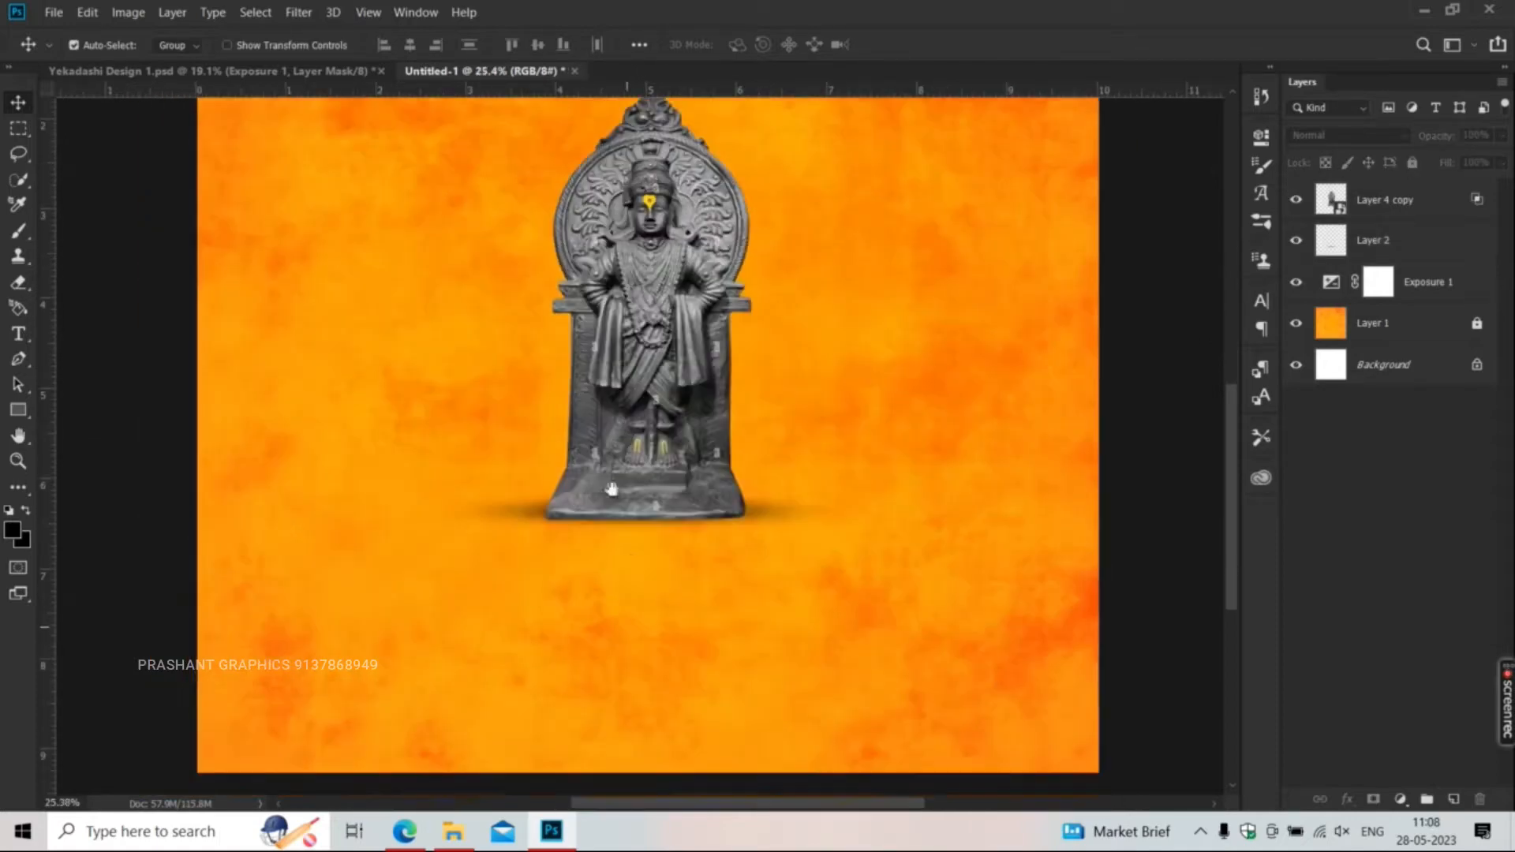
left_click(1385, 200)
key("t")
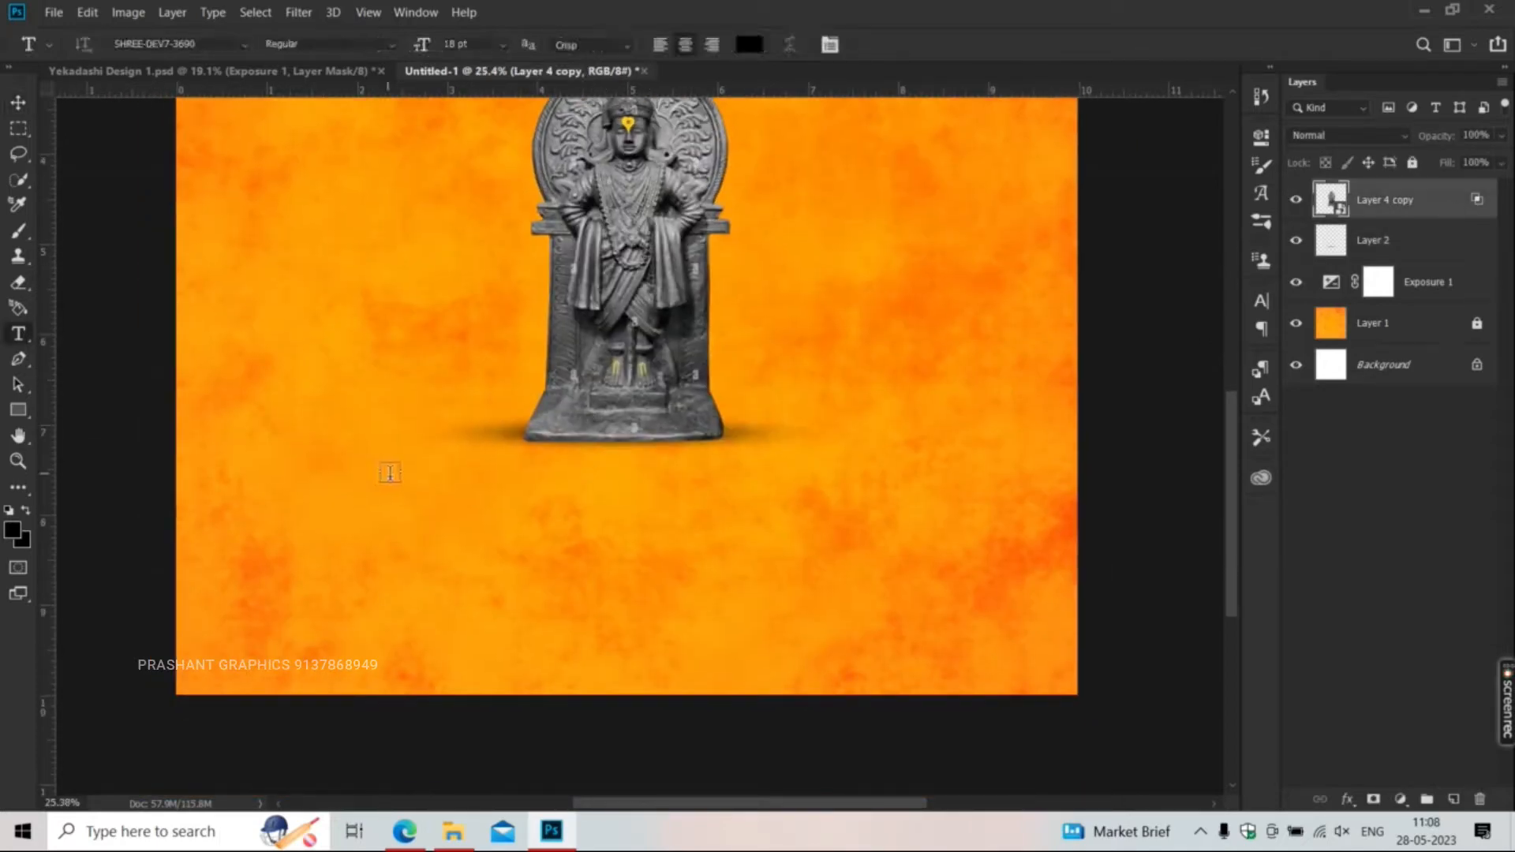
left_click(390, 473)
left_click(749, 44)
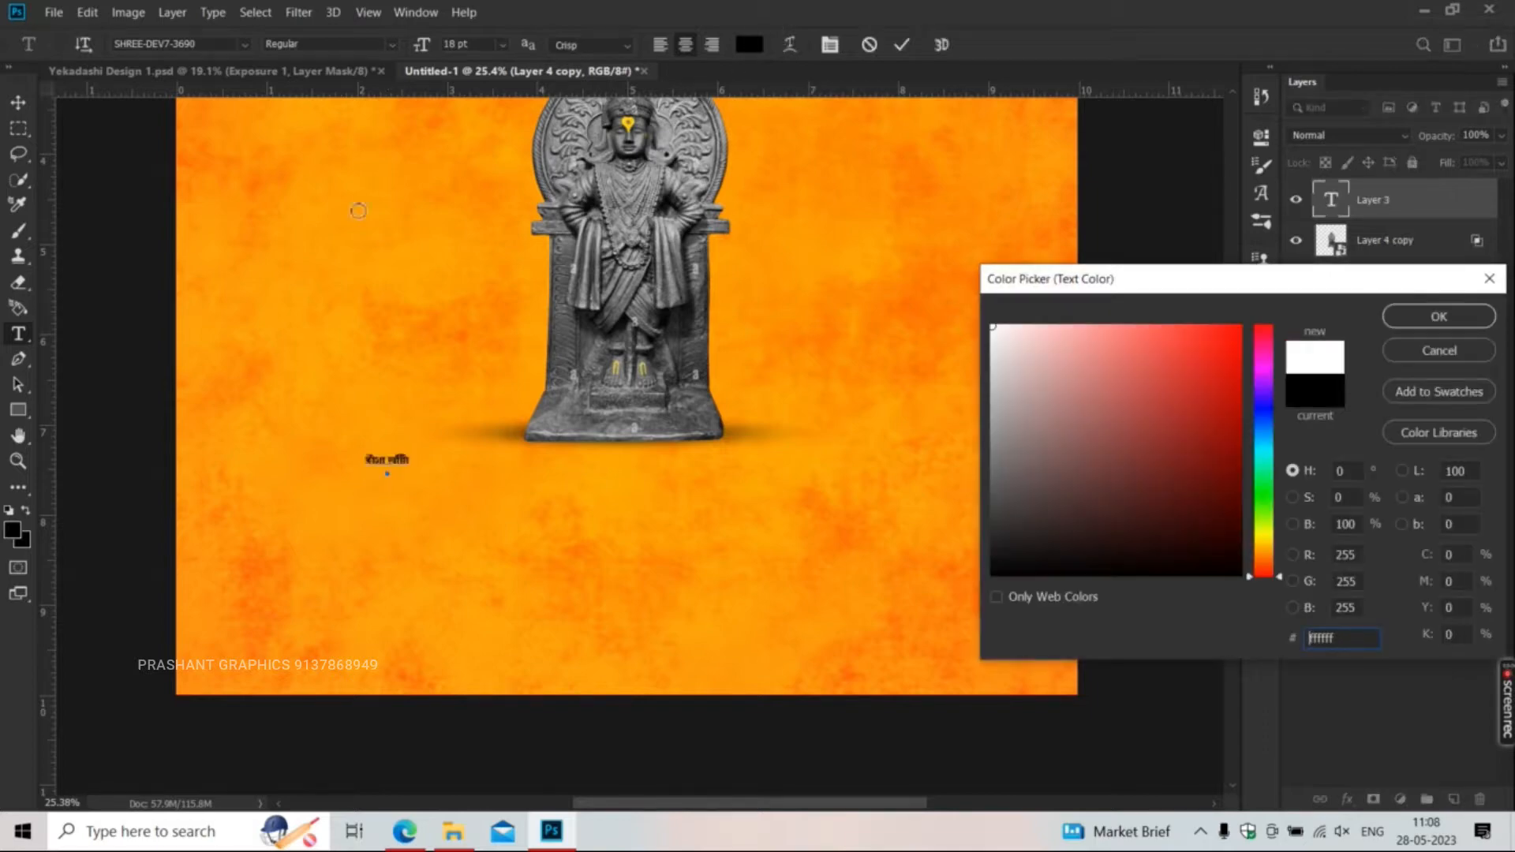
key("Return")
key("ctrl+Return")
- Scale the white placeholder text to about 907% and move it just below the statue's base
key("ctrl+t")
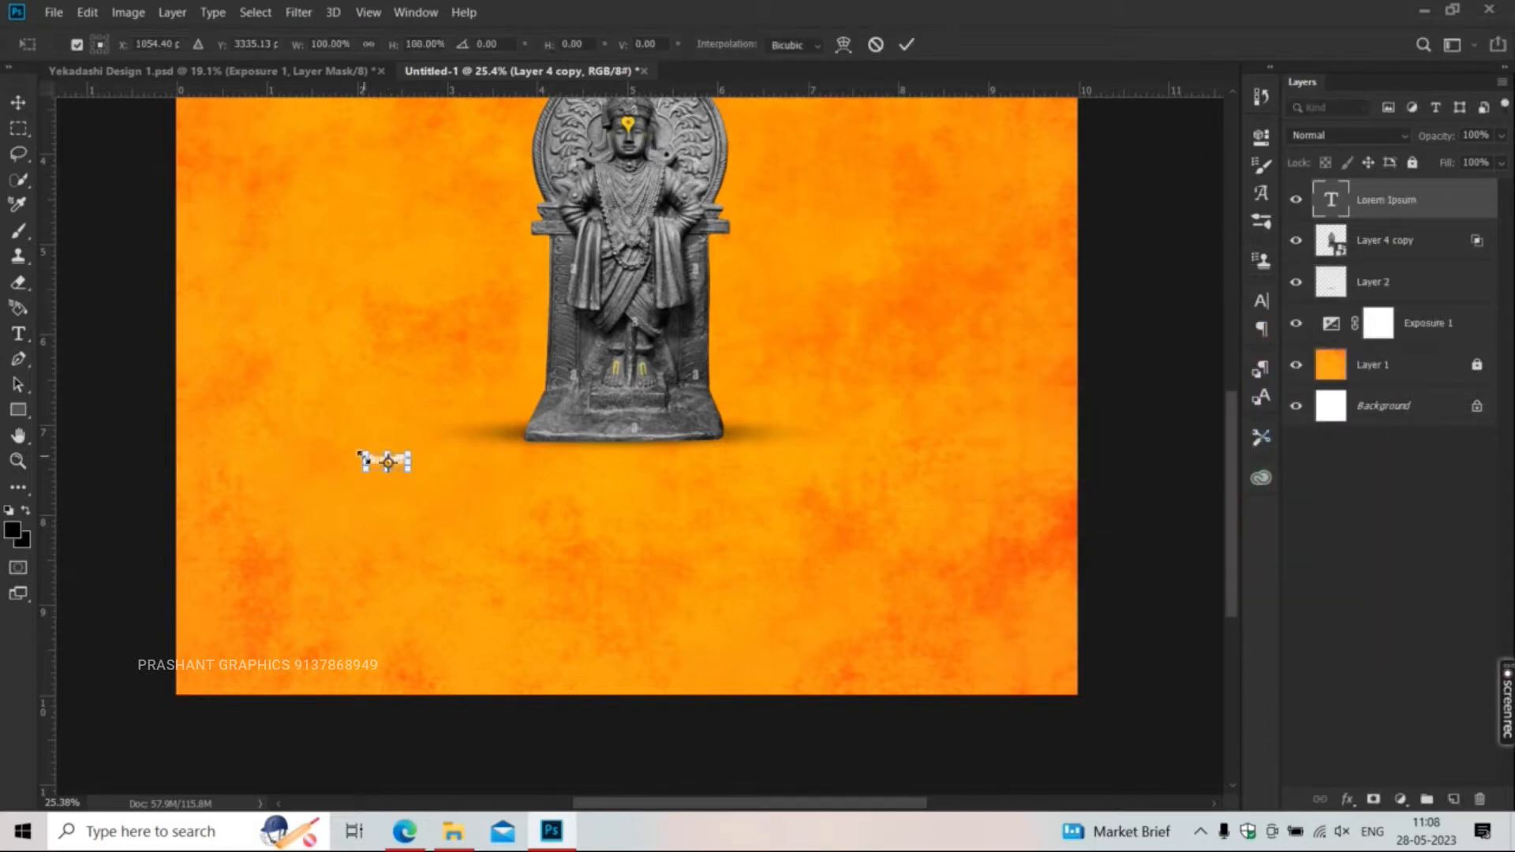
left_click_drag(243, 410, 188, 379)
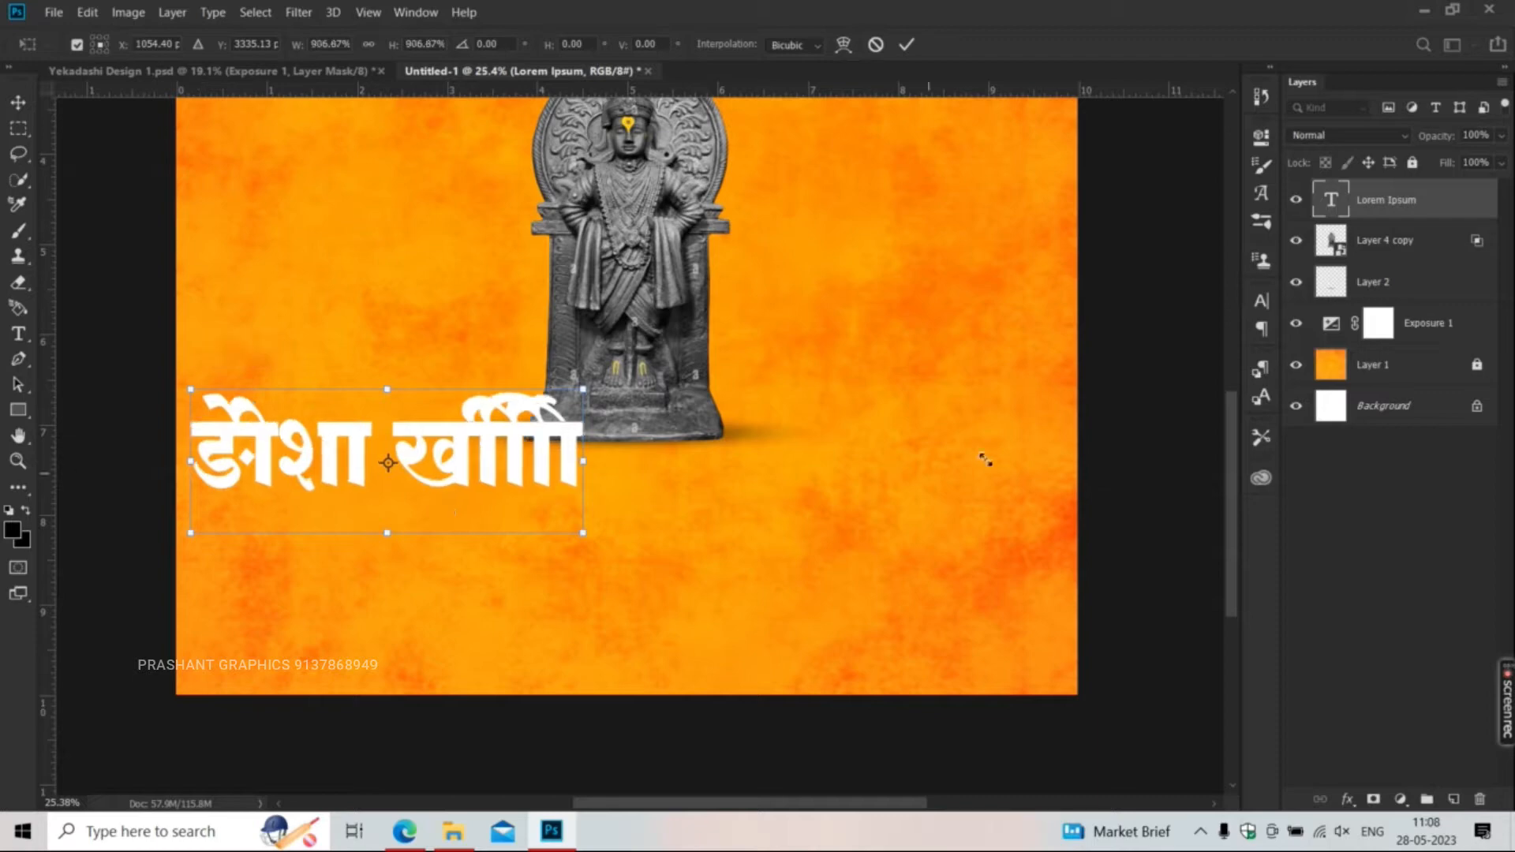
key("Return")
left_click_drag(302, 477, 568, 497)
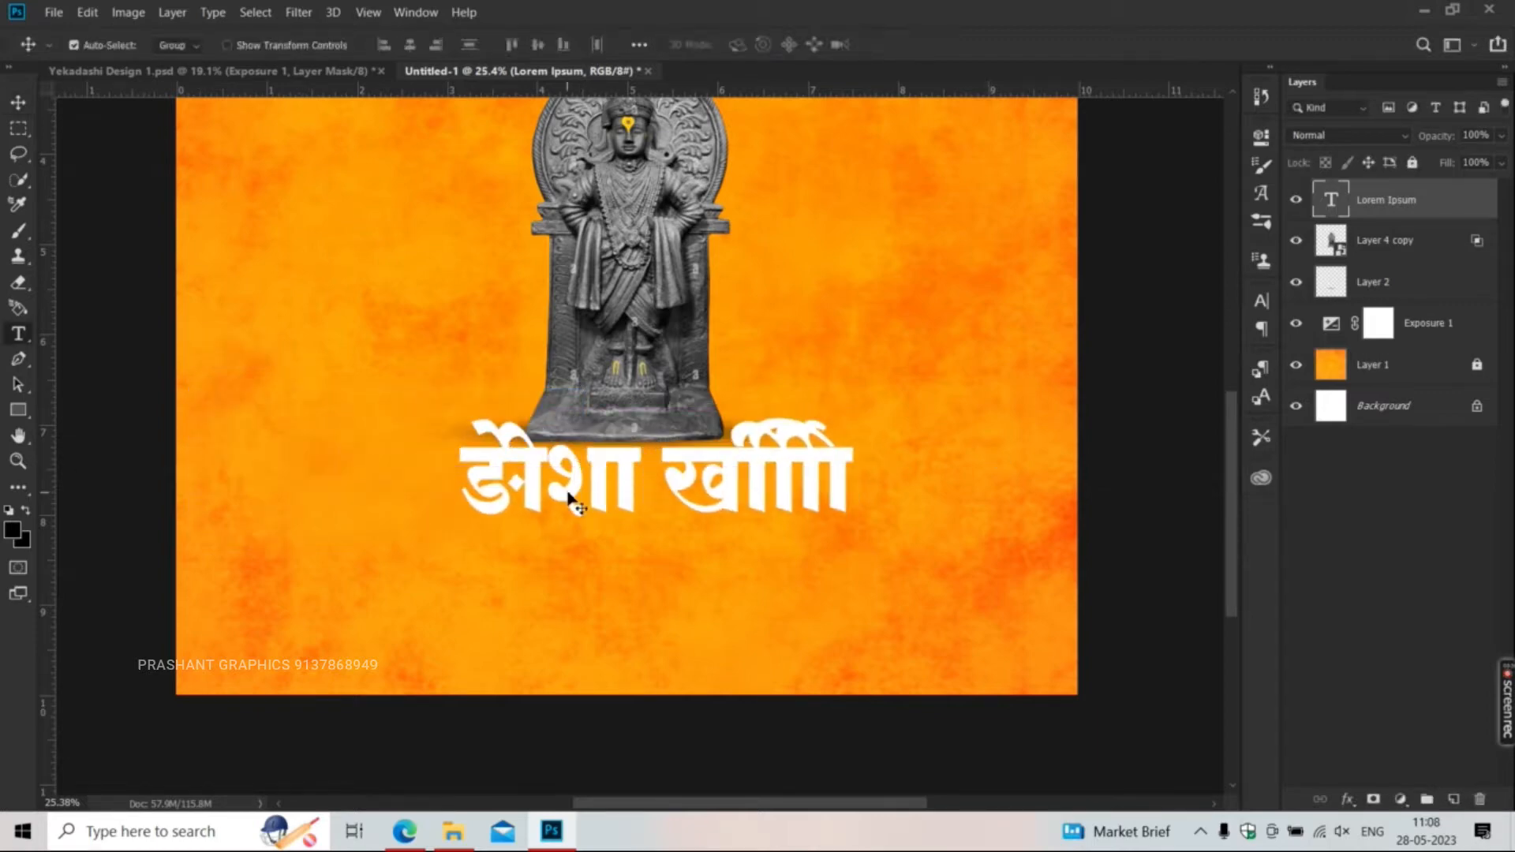
- Change the font of the whole placeholder text to Infinity-10 Regular, with the Glyphs list open
key("t")
left_click(1261, 197)
key("ctrl+a")
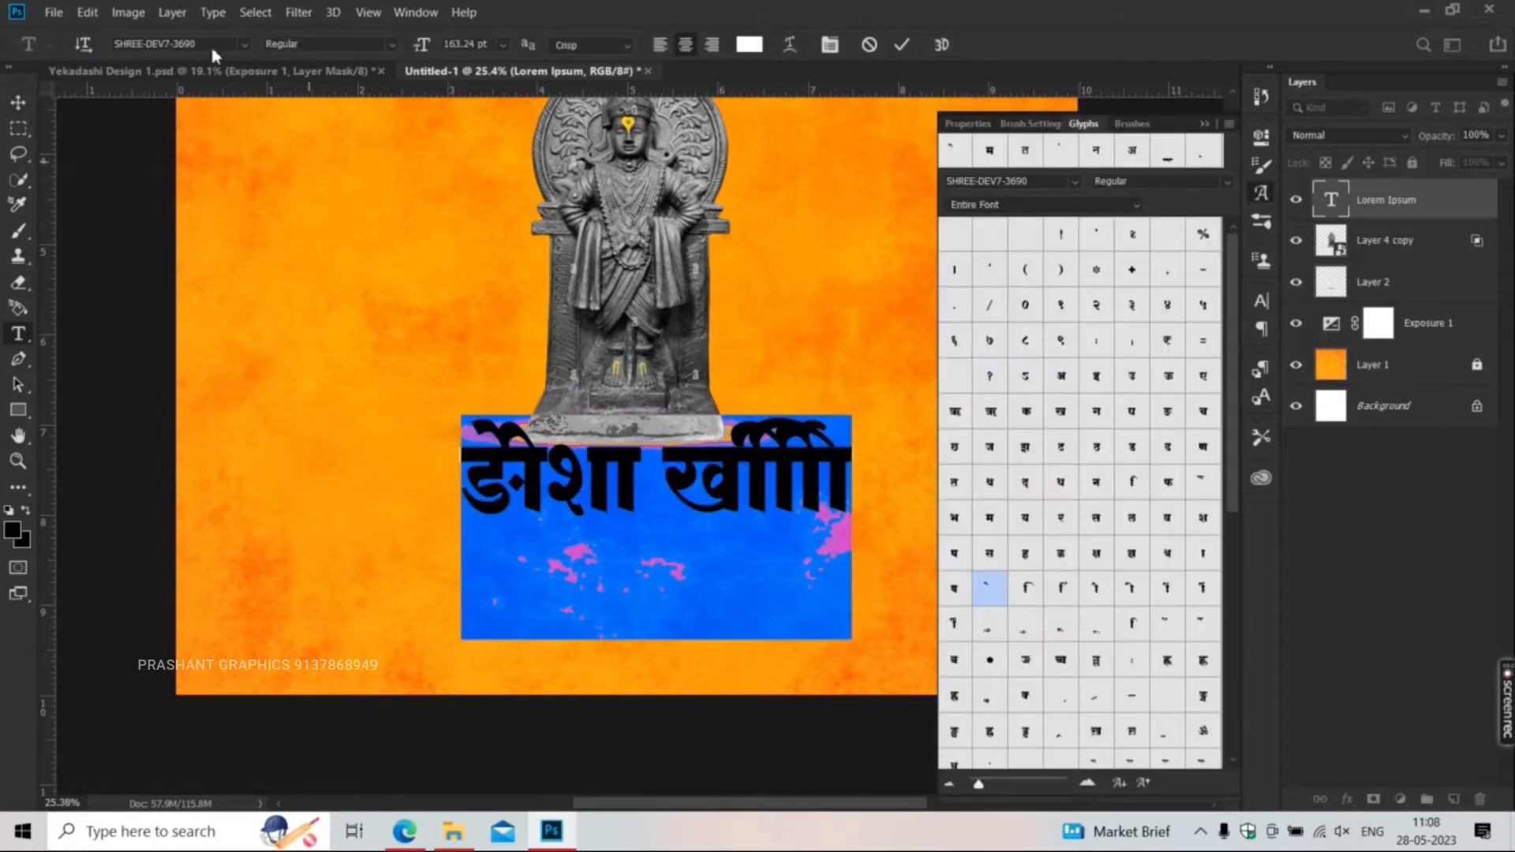
left_click(174, 44)
type("inf")
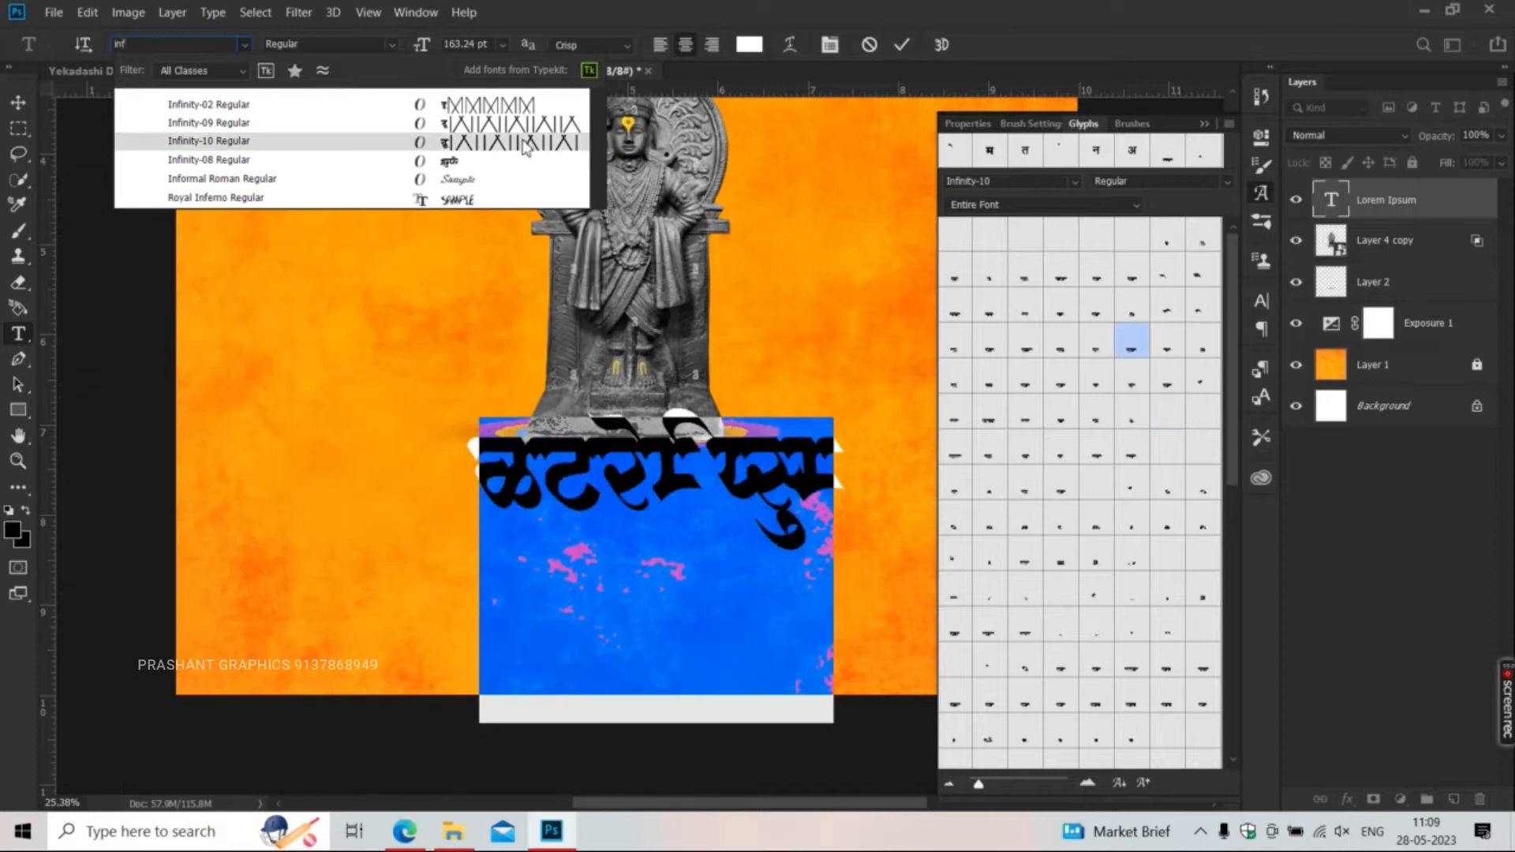
left_click(526, 143)
- Replace the placeholder text with the word निर्जला, inserting the र् mark from the enlarged glyph list
key("BackSpace")
type("निज")
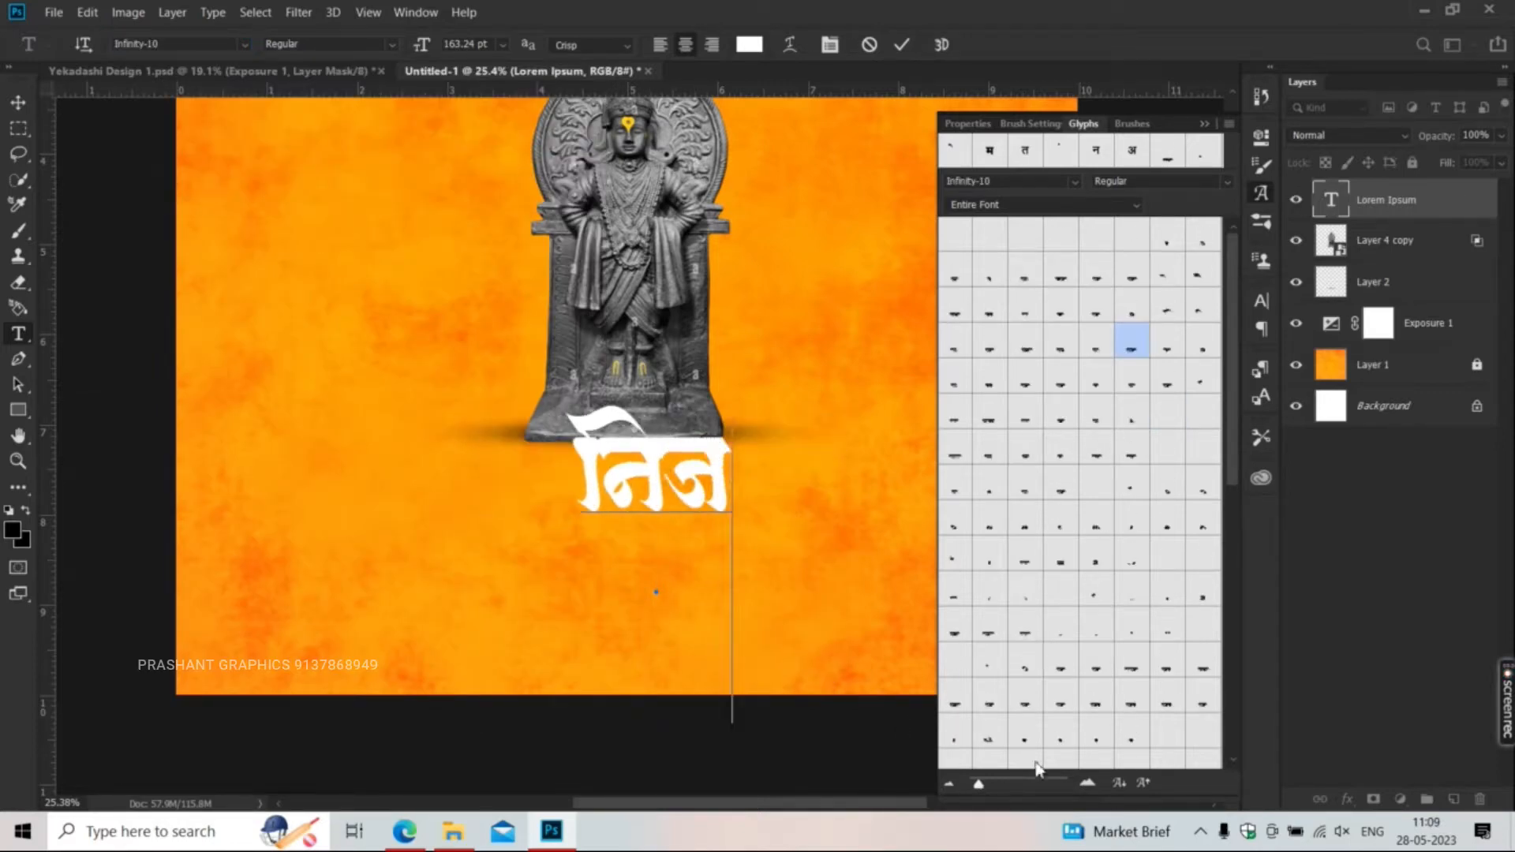
left_click(1088, 782)
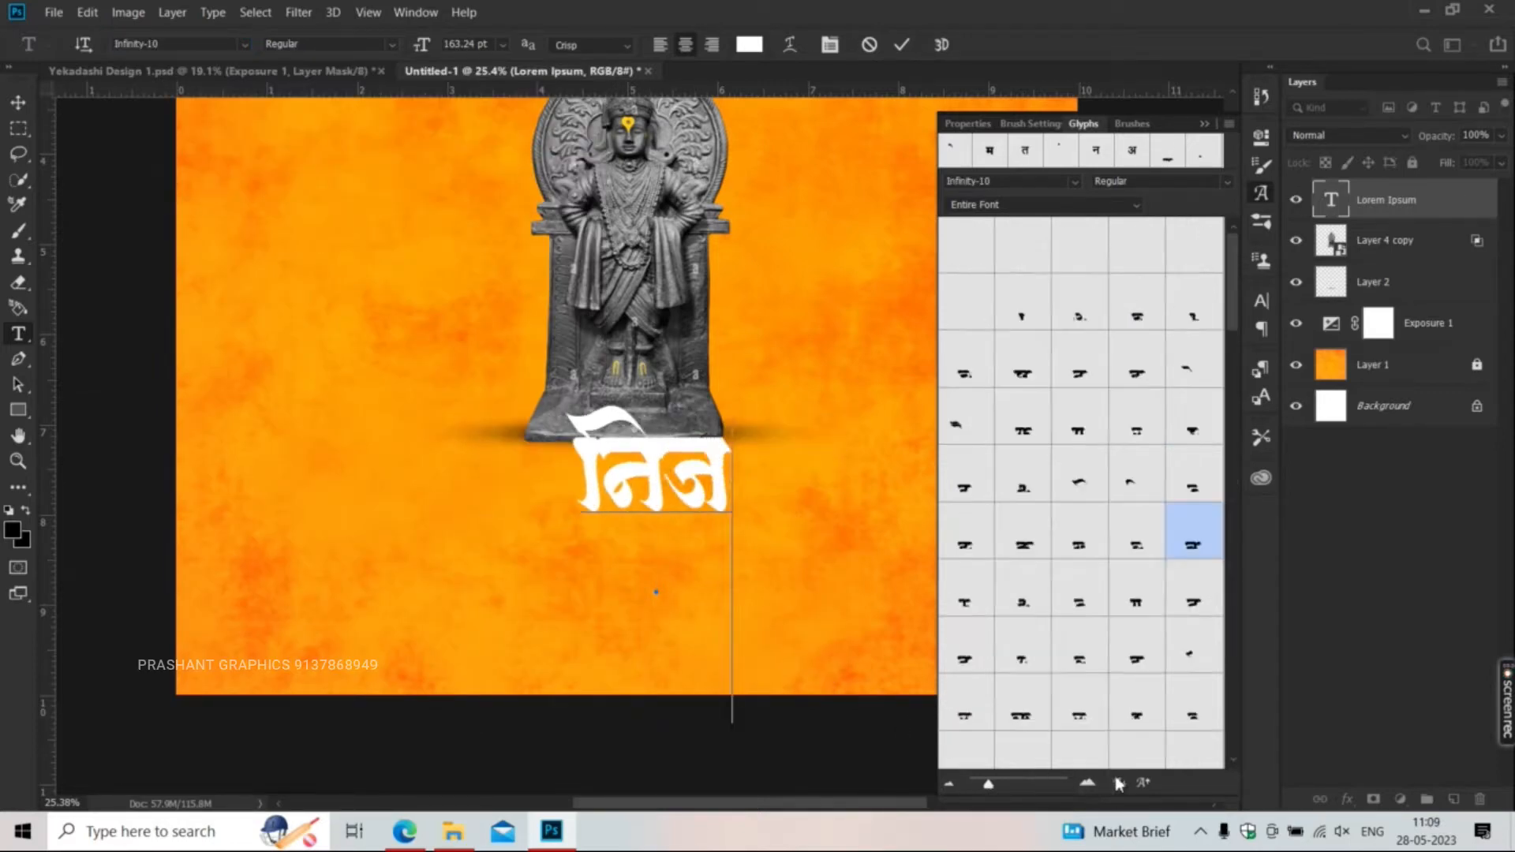
double_click(1195, 531)
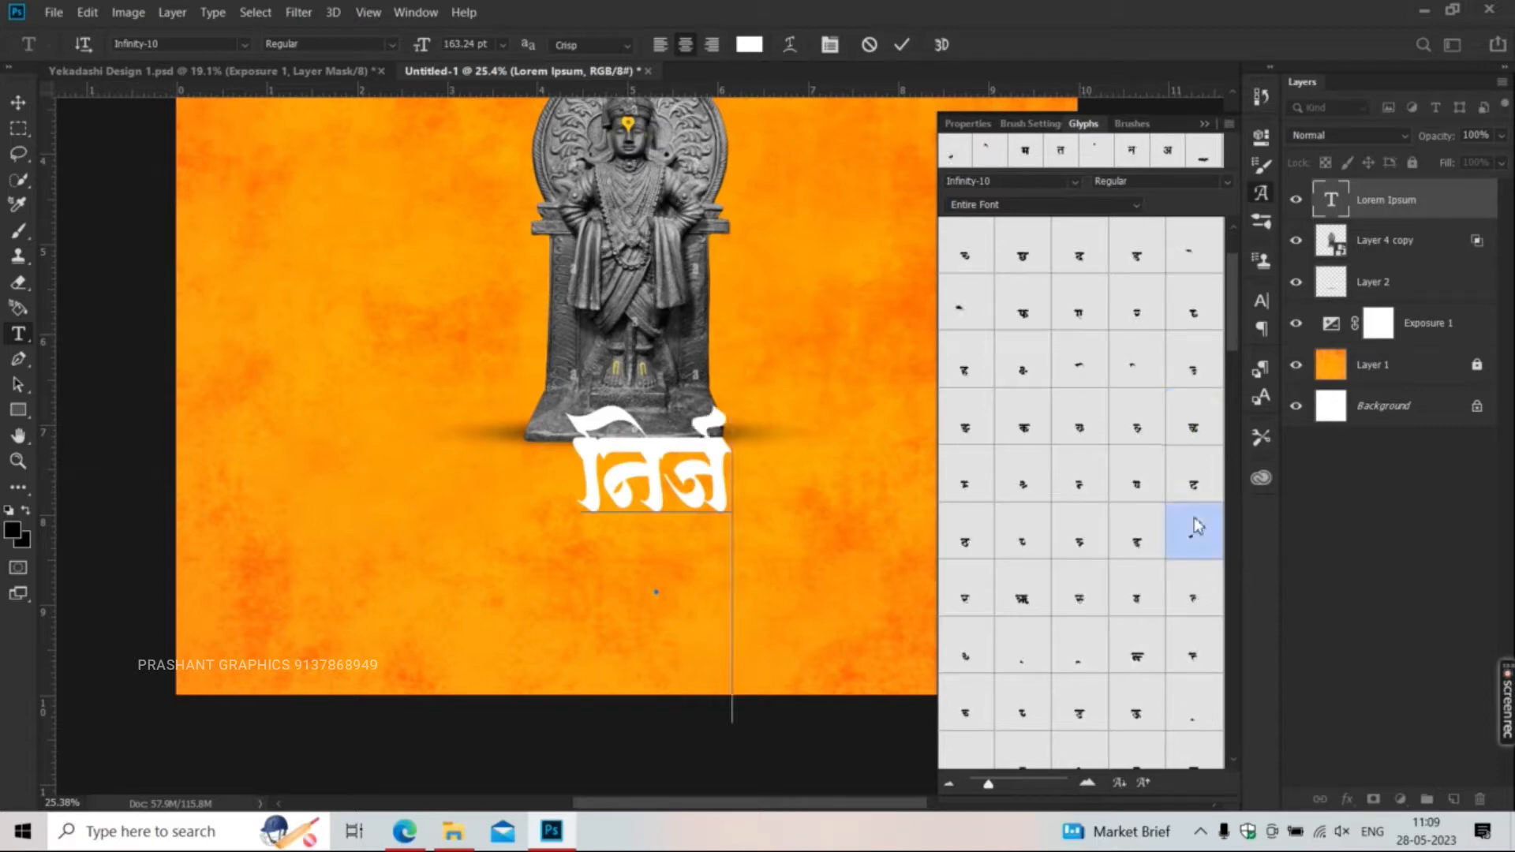
type("laa")
key("ctrl+Return")
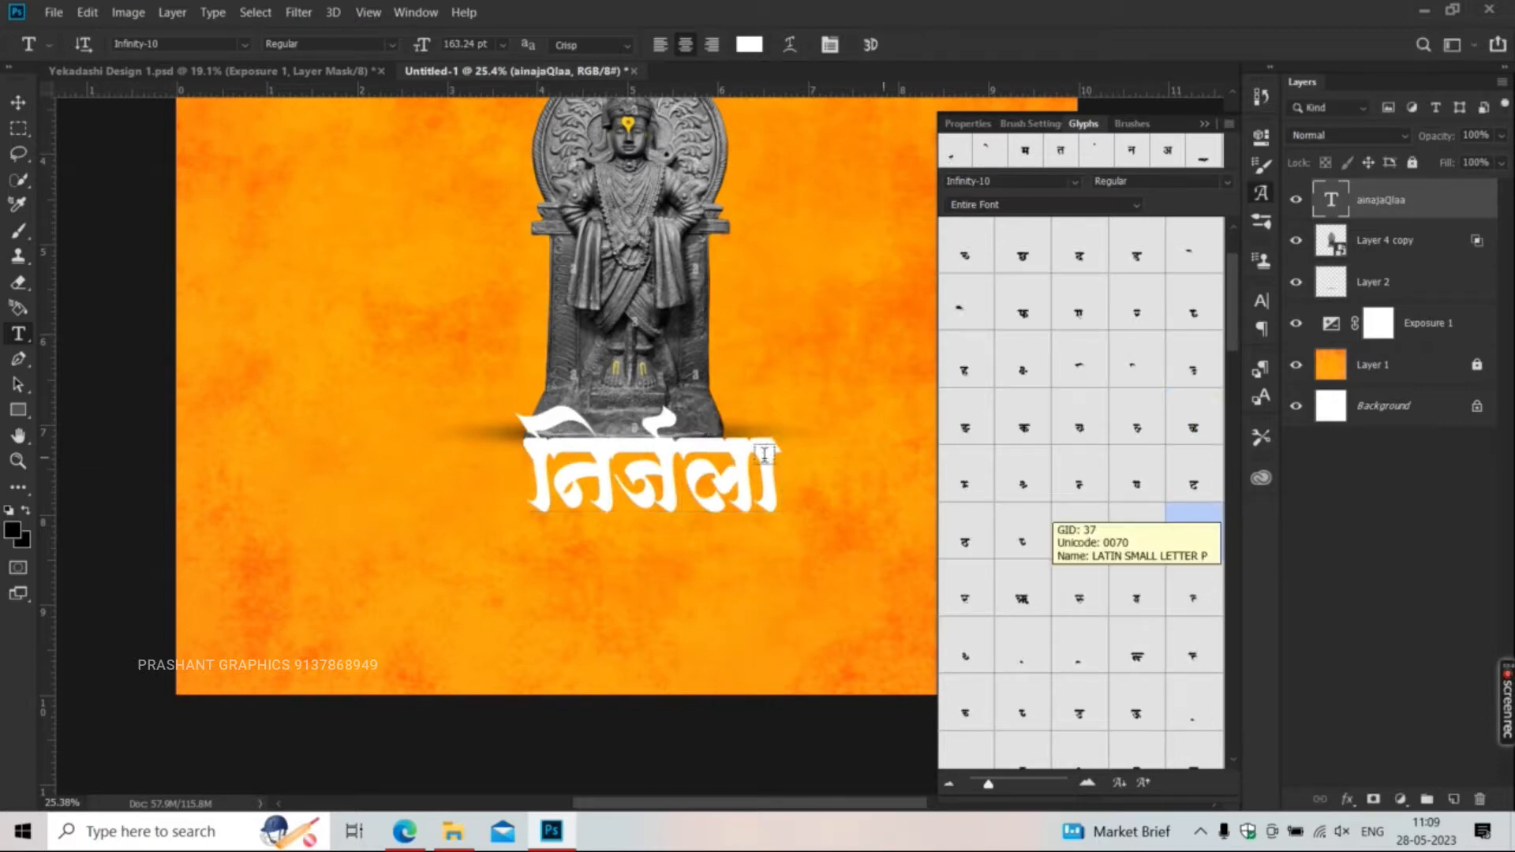
- Move the word निर्जला slightly lower beneath the statue and change its whole font to Infinity-09 Regular
key("v")
left_click_drag(644, 492, 624, 509)
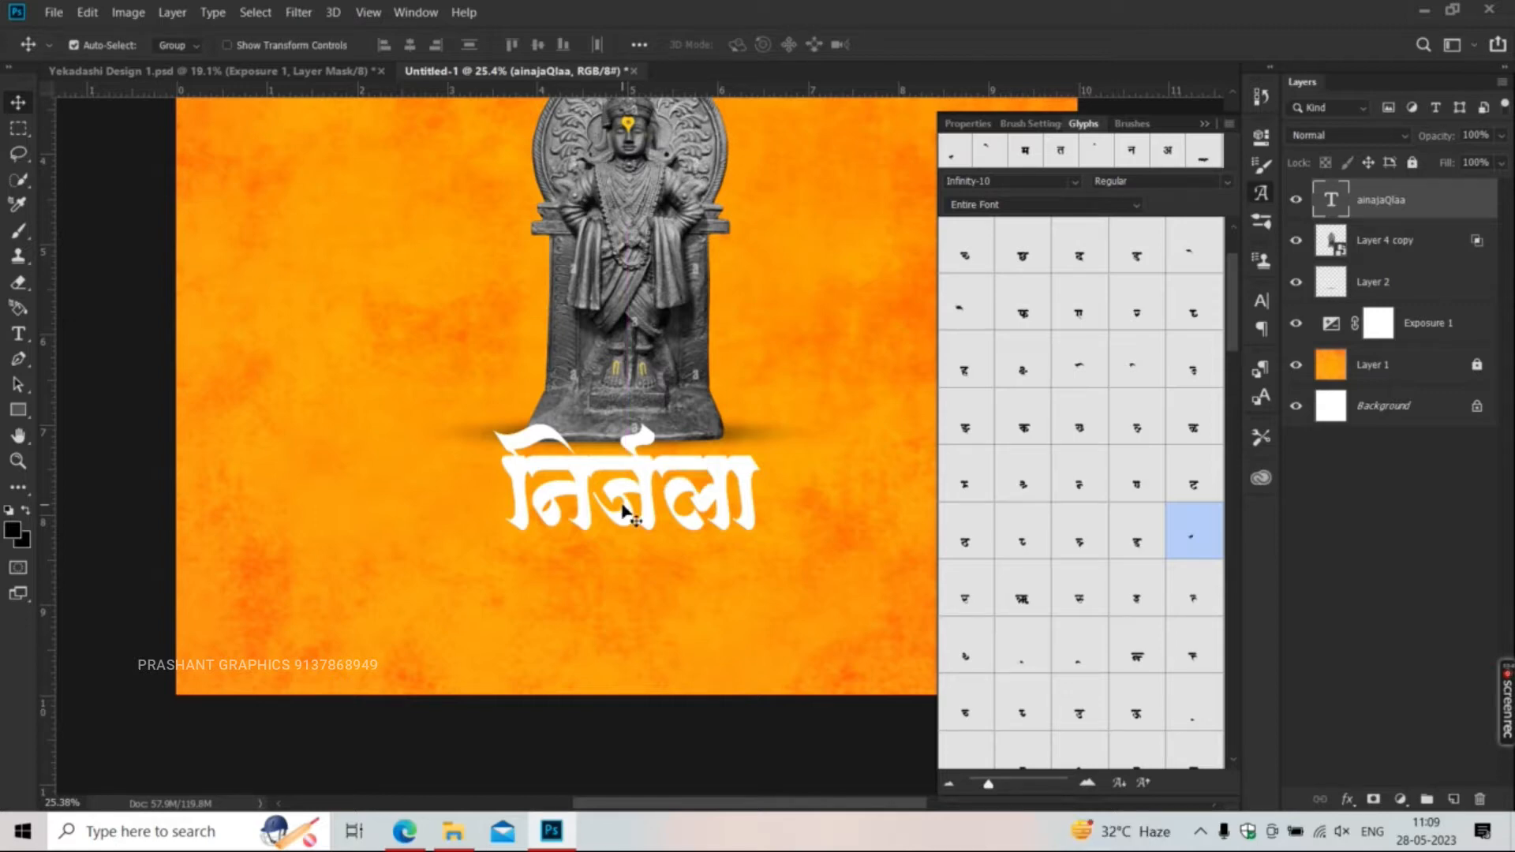
key("t")
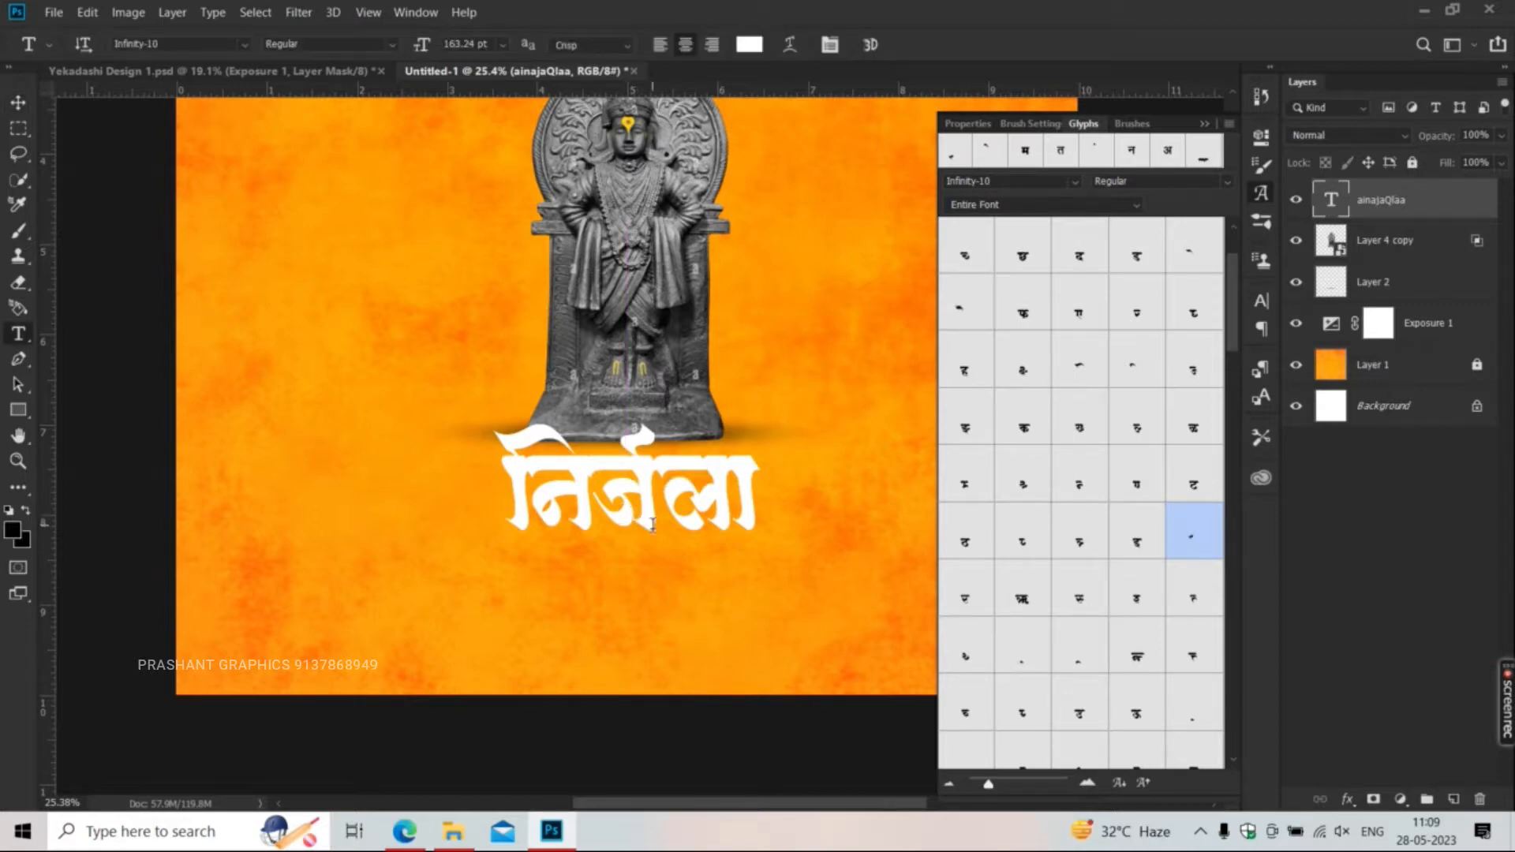
left_click(652, 525)
key("ctrl+a")
left_click(204, 45)
key("BackSpace")
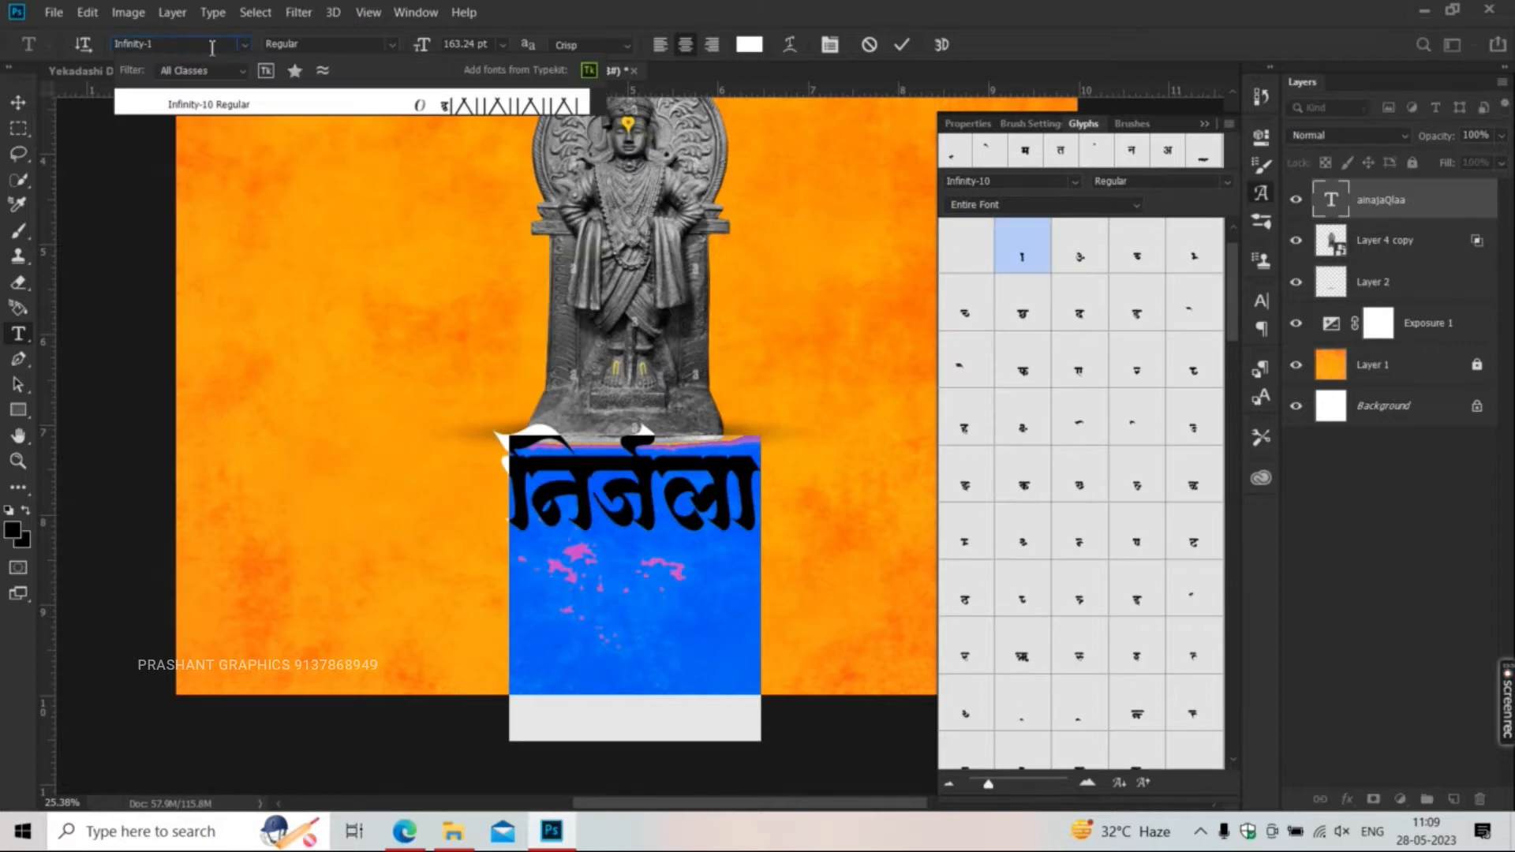
key("BackSpace")
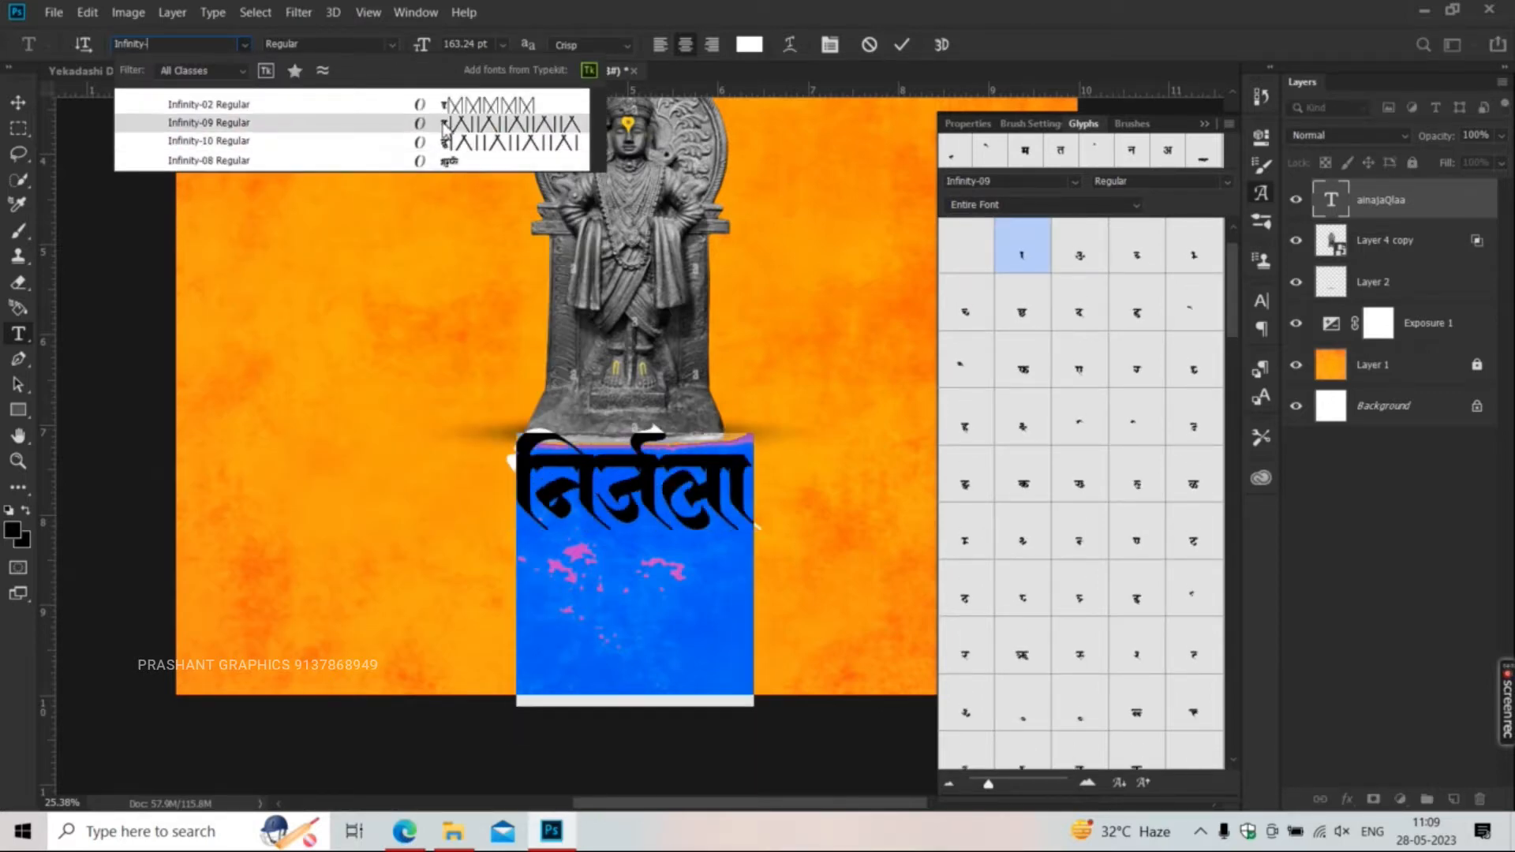
left_click(453, 139)
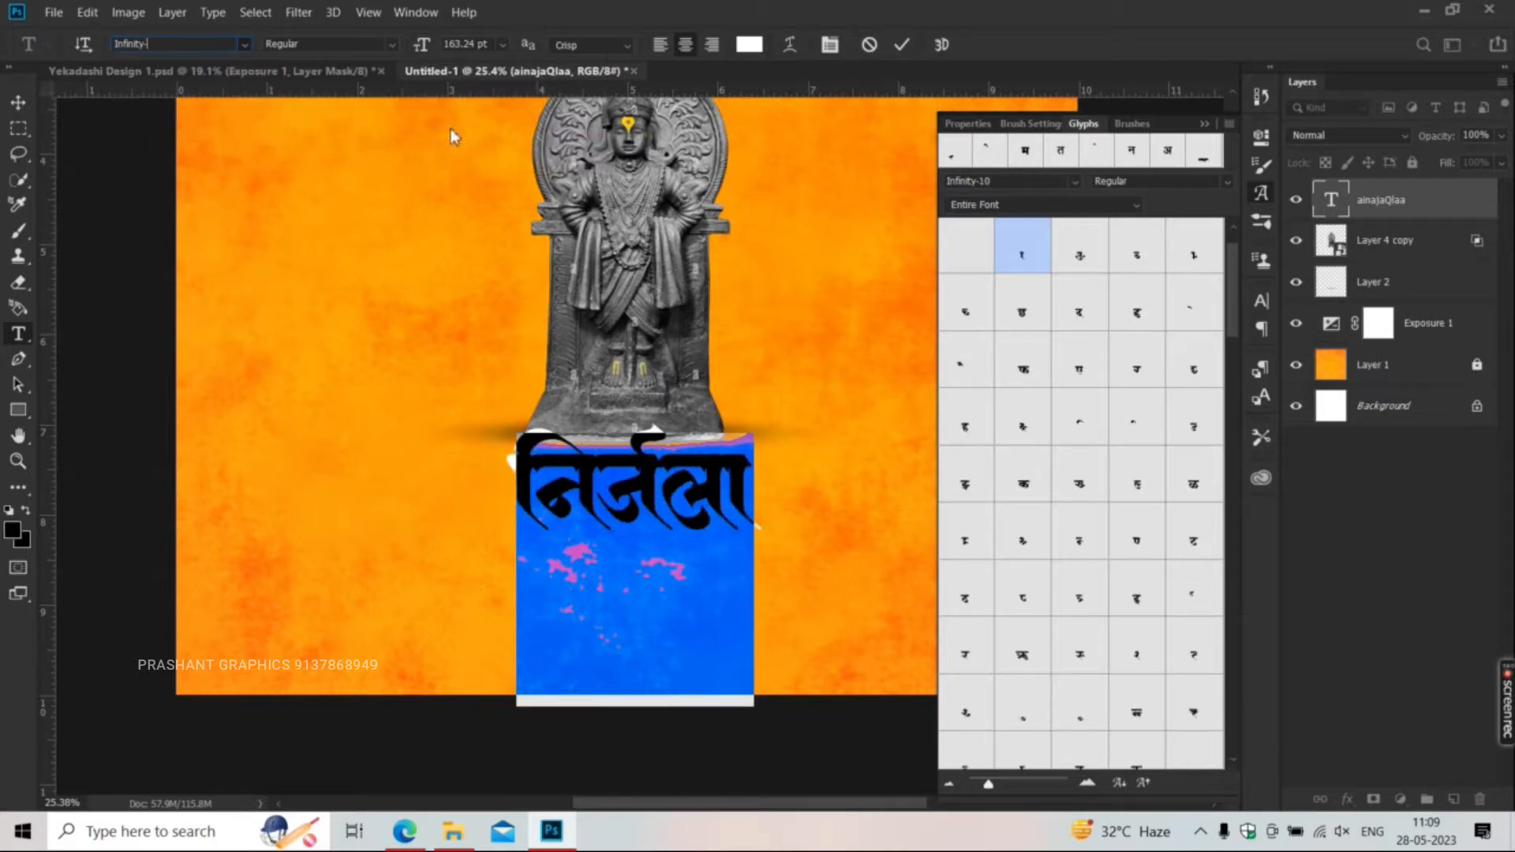
- Duplicate the निर्जला text line directly below the original as a second title line
left_click(18, 102)
left_click_drag(603, 513, 610, 584)
key("ctrl+j")
- Replace the duplicated line's text with एकादशी, using the ए glyph with a long diagonal tail from the Infinity-09 Glyphs list
key("t")
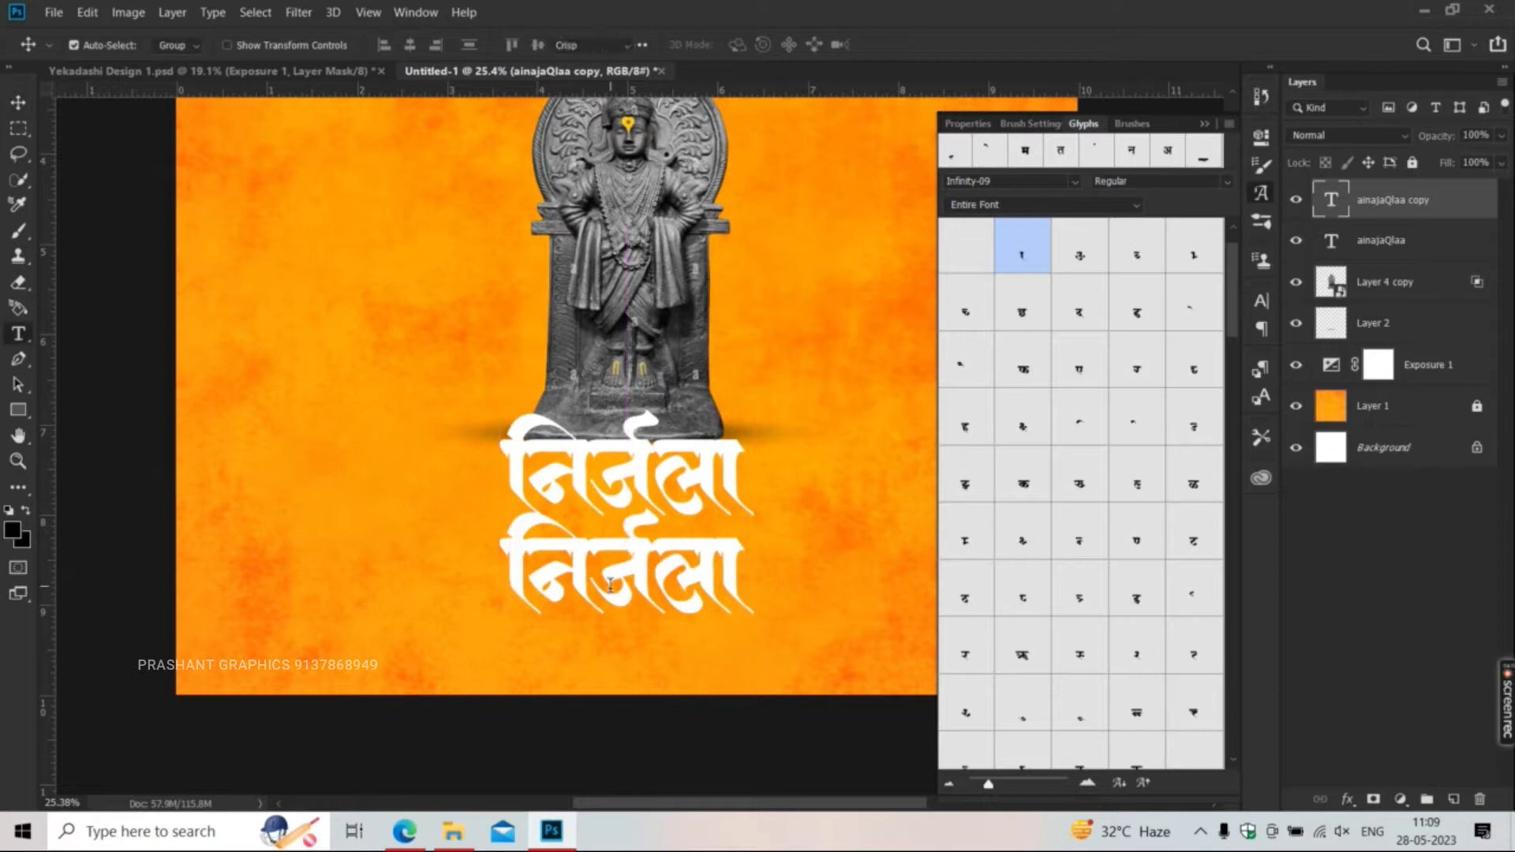
left_click(610, 584)
key("ctrl+a")
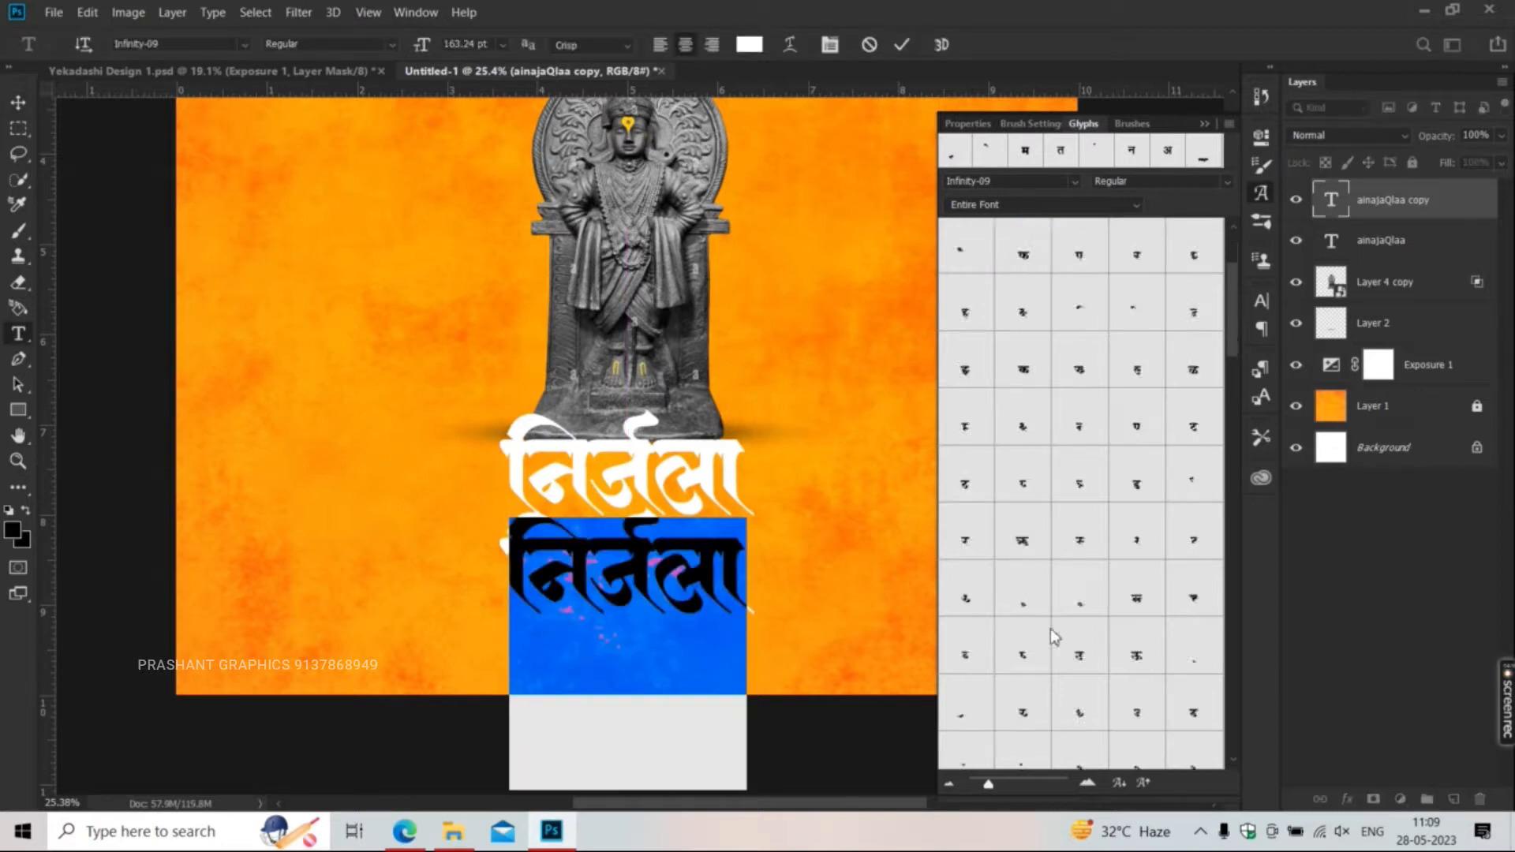
double_click(1081, 582)
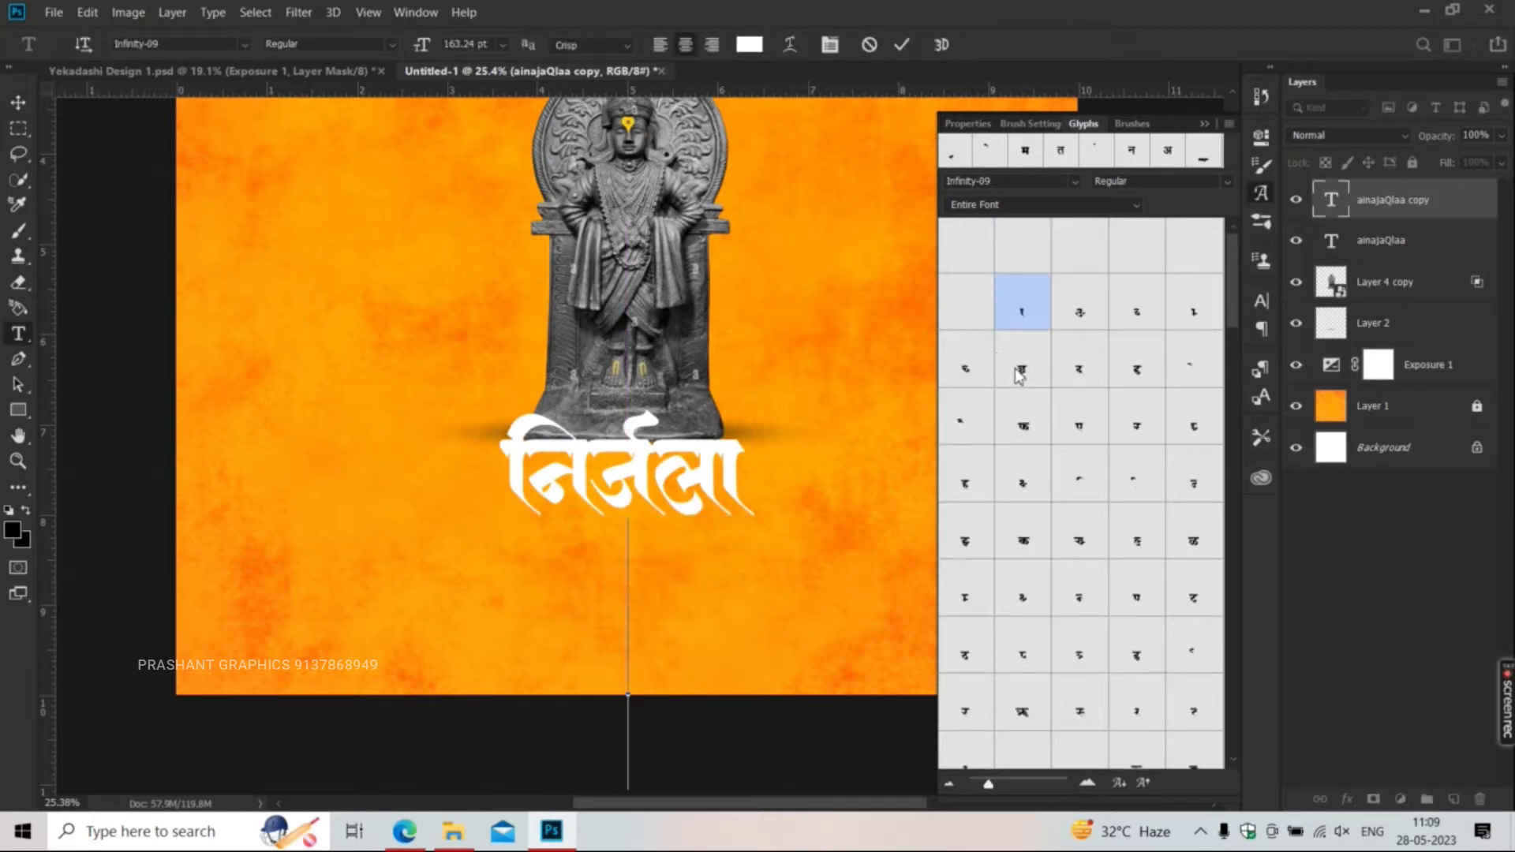
scroll(1018, 395, "down", 5)
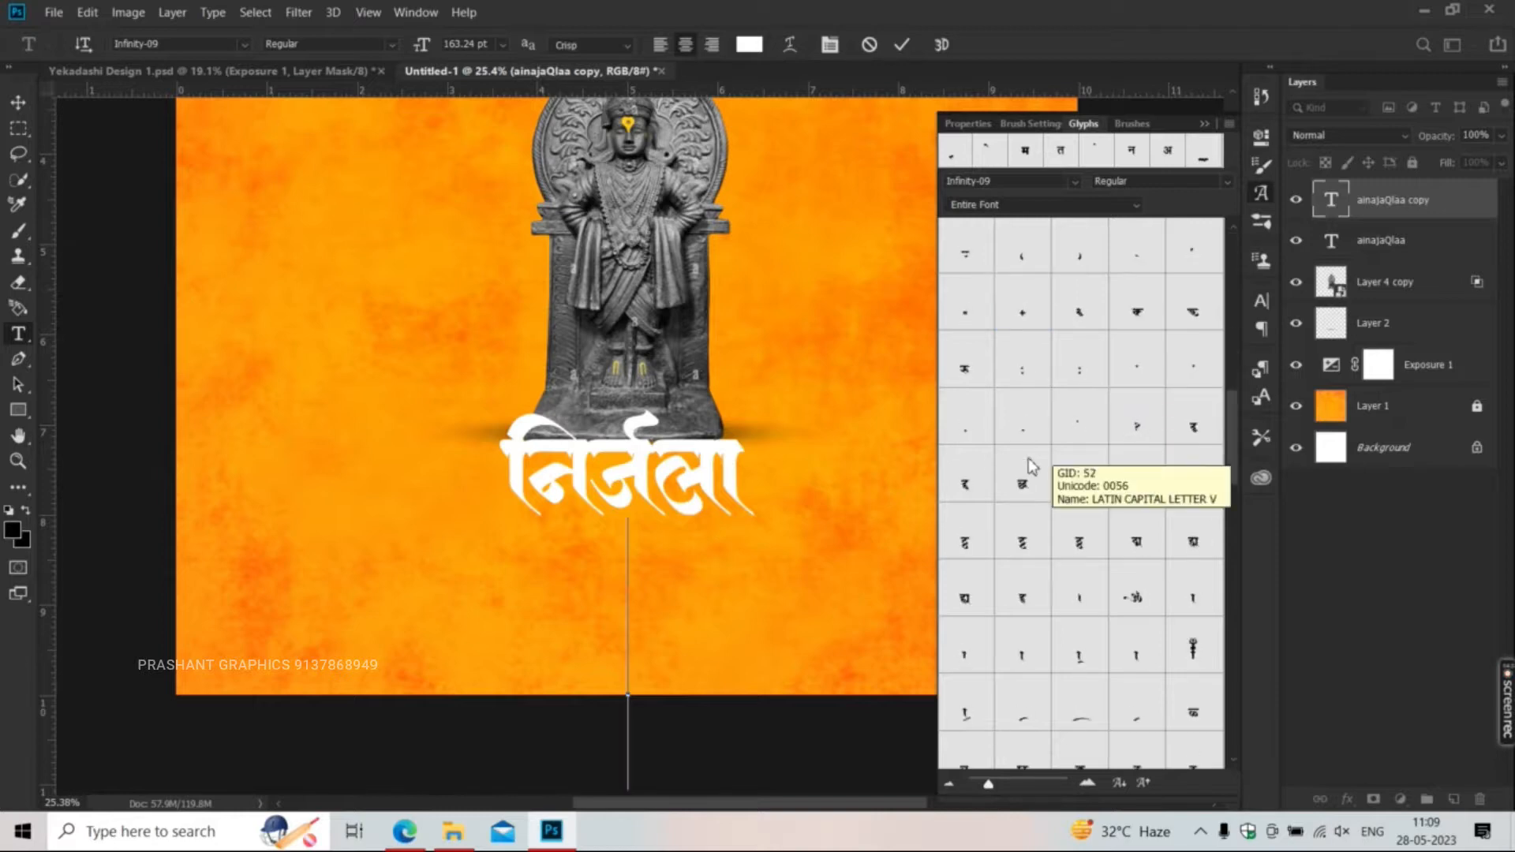
scroll(1126, 542, "down", 4)
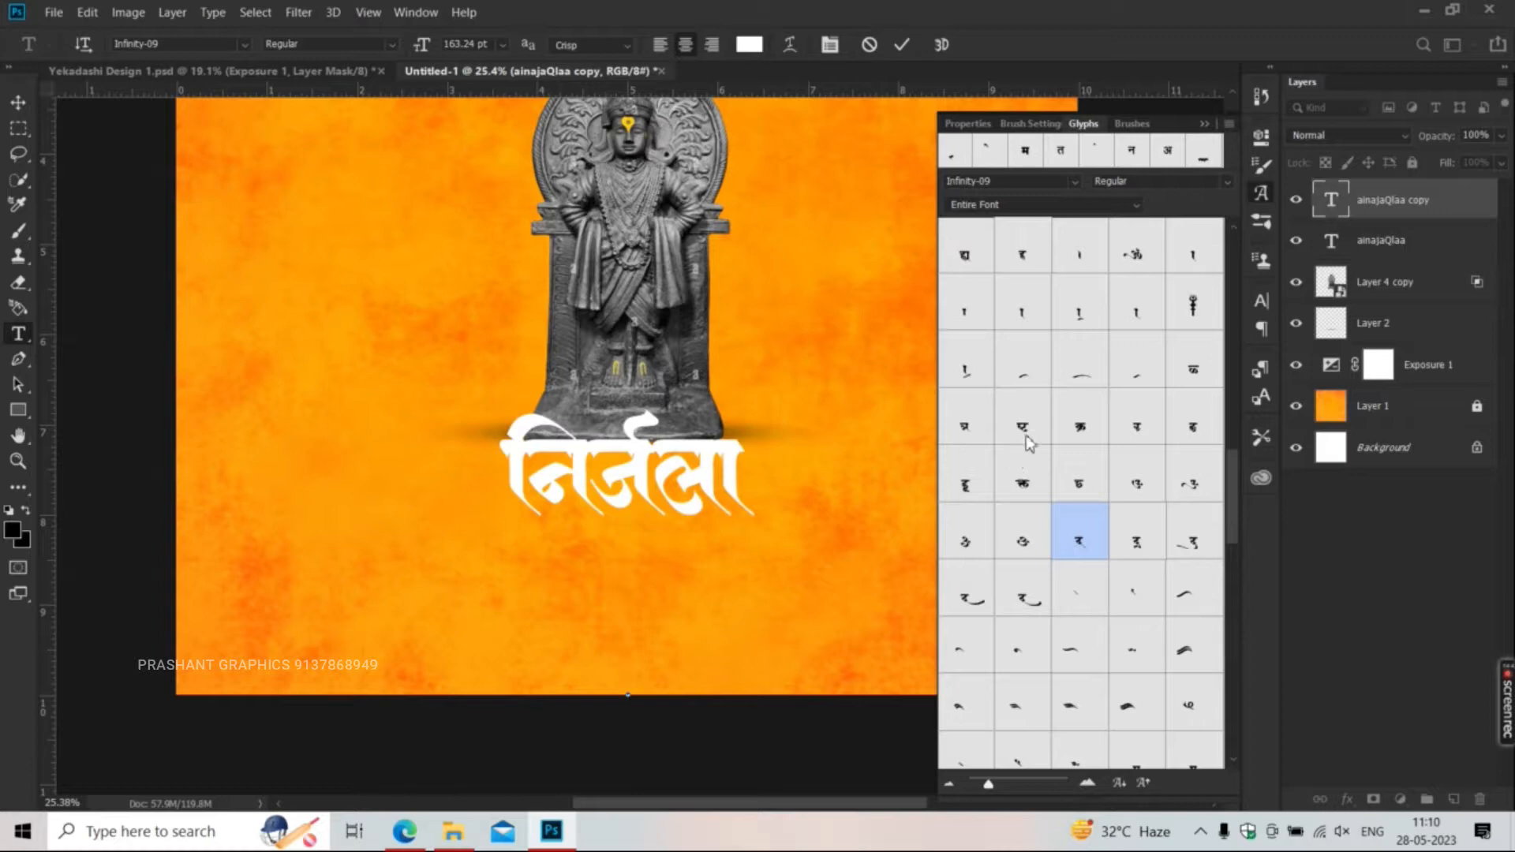
scroll(1029, 442, "down", 2)
double_click(1137, 537)
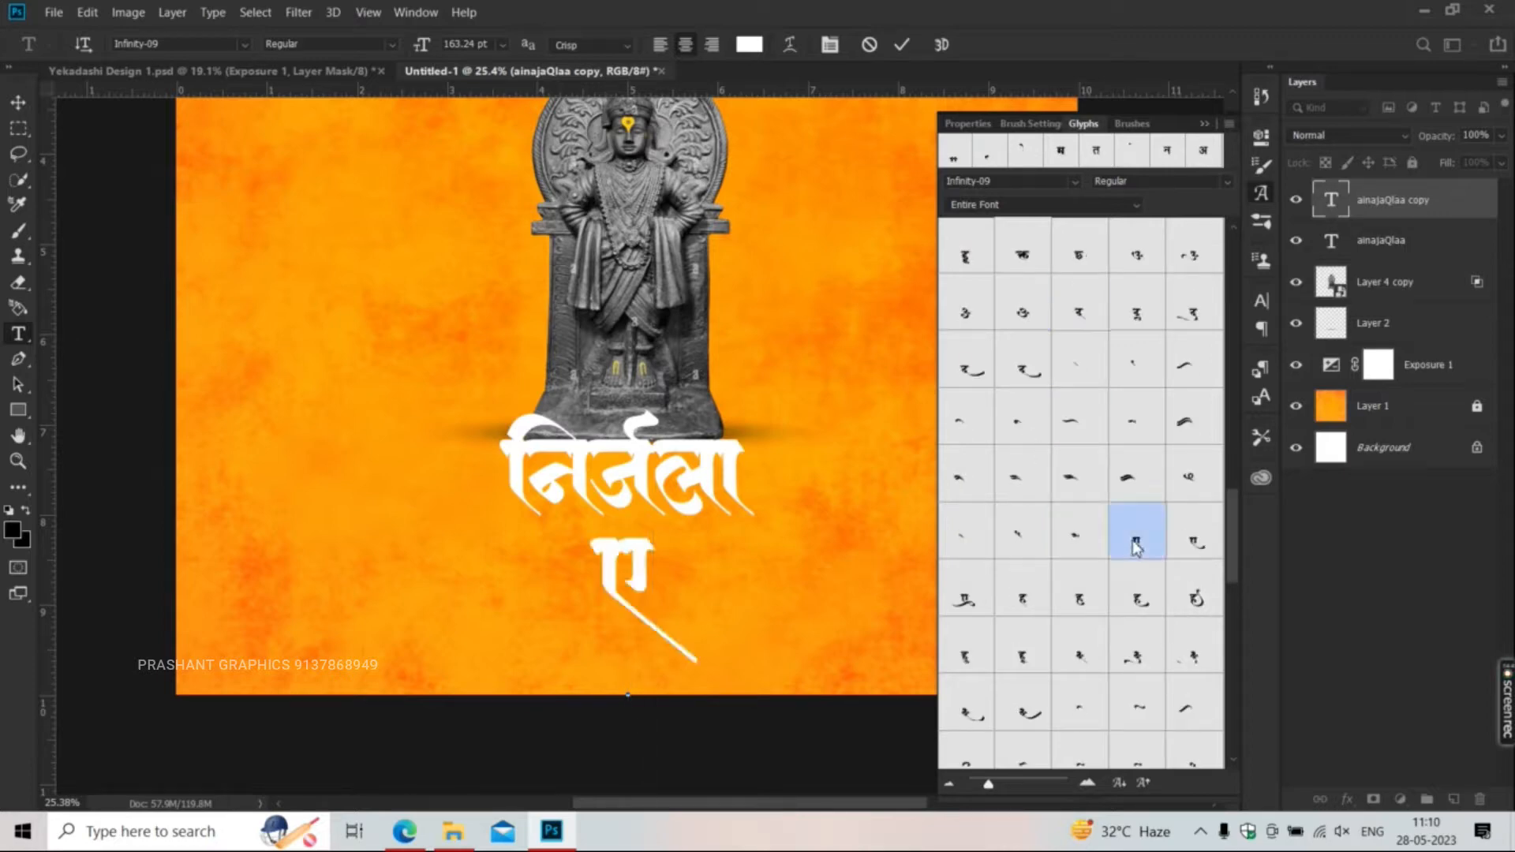
type("ka")
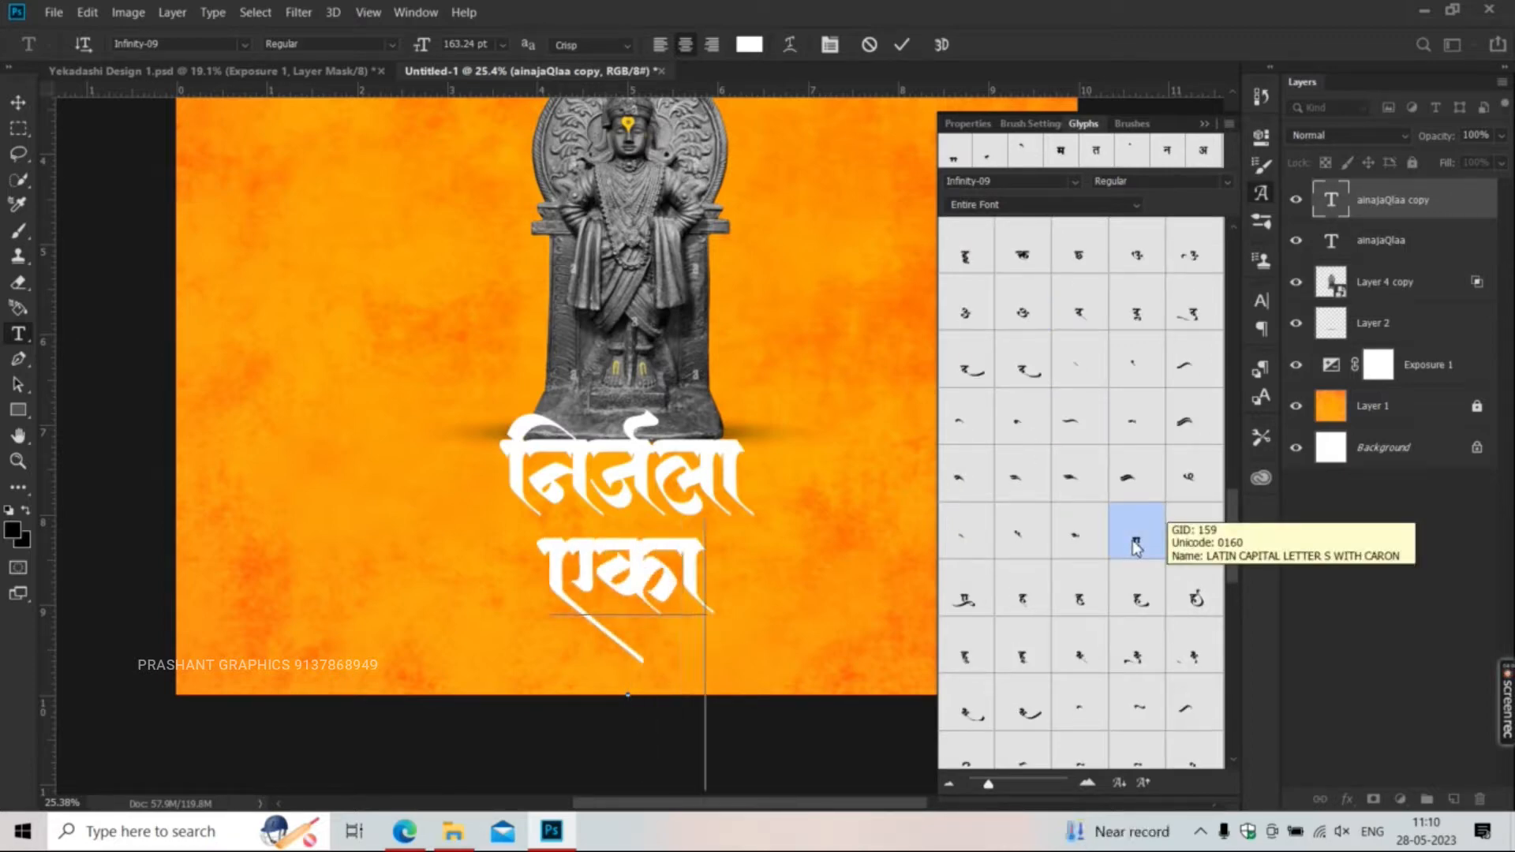
type("dasha")
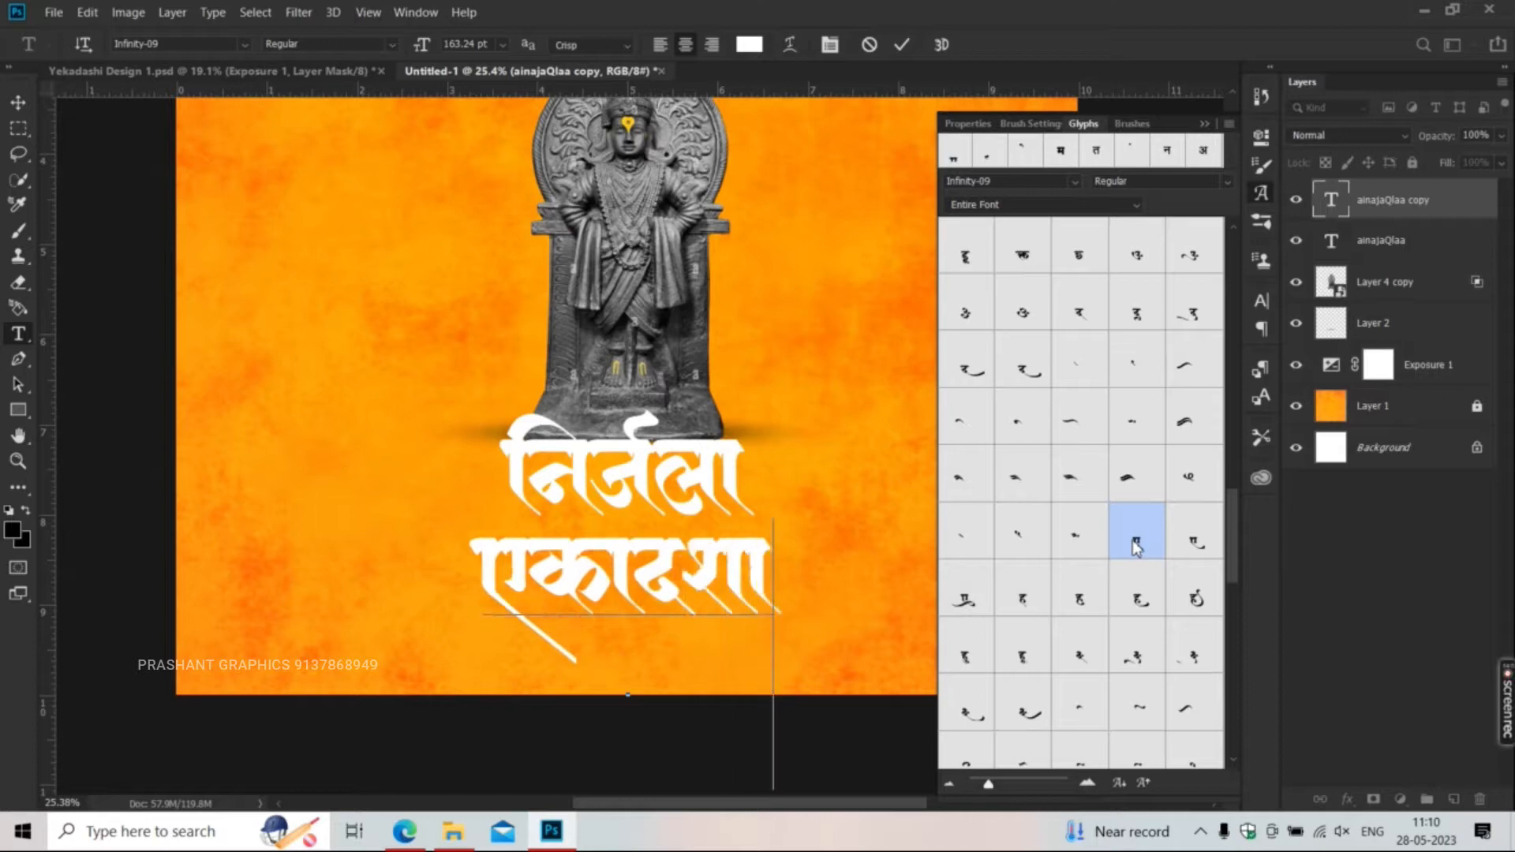
key("ctrl+Return")
key("v")
- Scale निर्जला to about 94% and place it close above एकादशी, with the Glyphs list closed
scroll(624, 488, "up", 2)
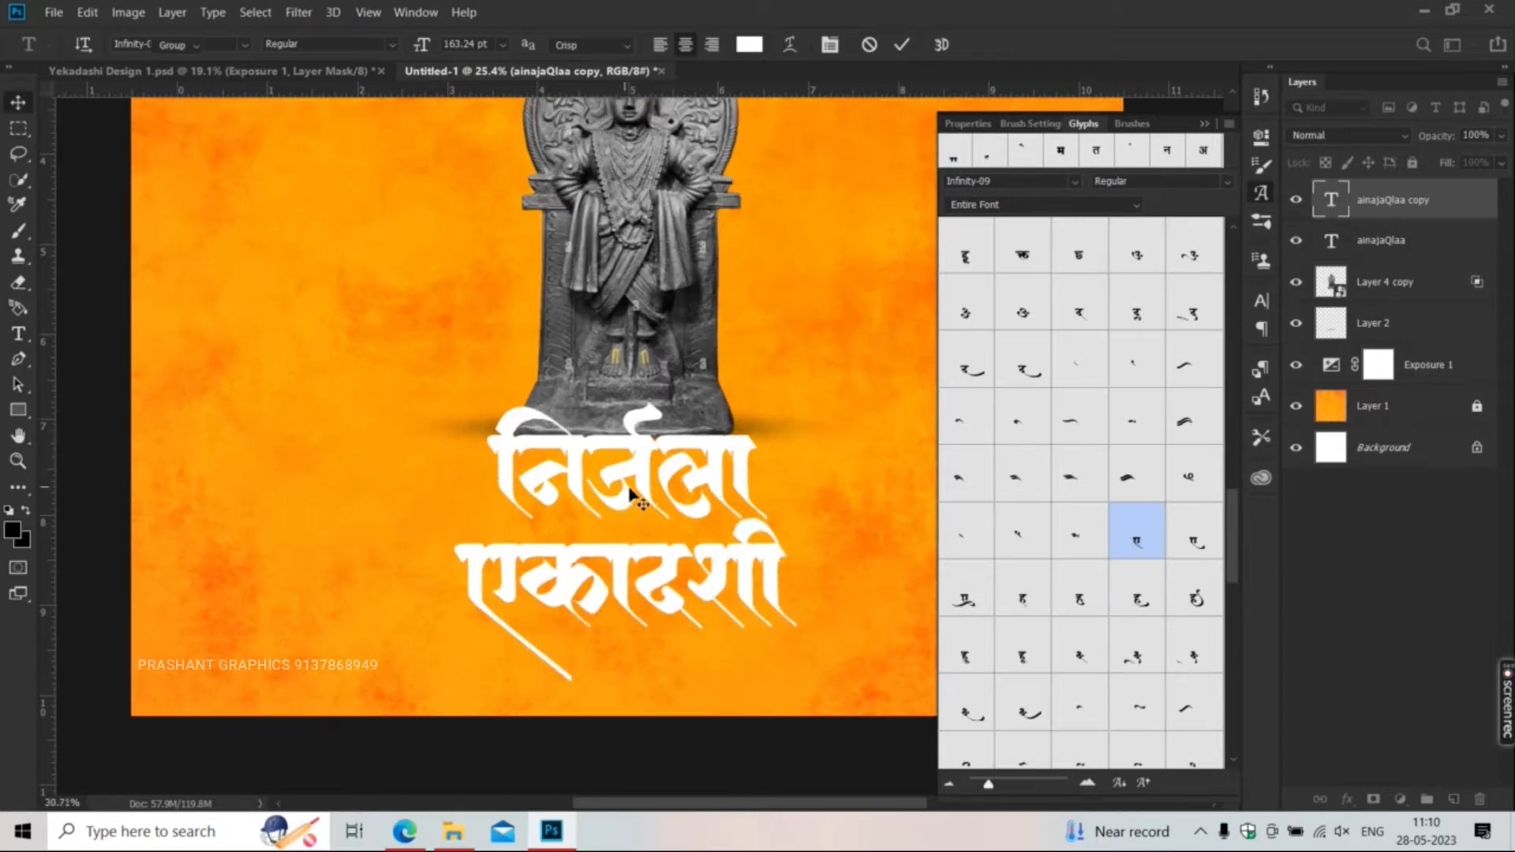
left_click(619, 491)
left_click_drag(619, 496, 587, 513)
key("ctrl+t")
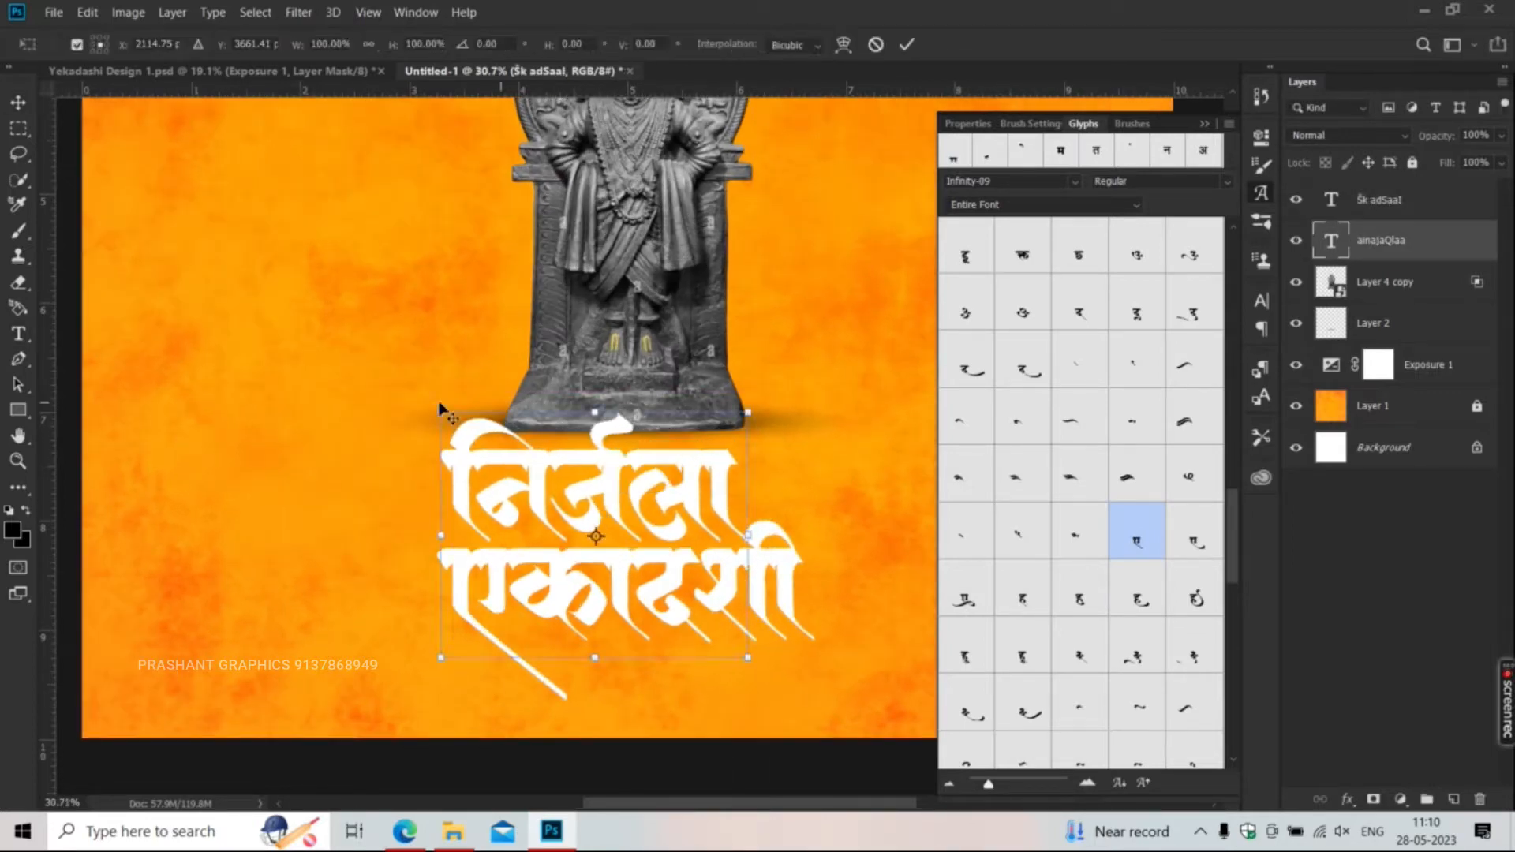
left_click_drag(452, 421, 460, 432)
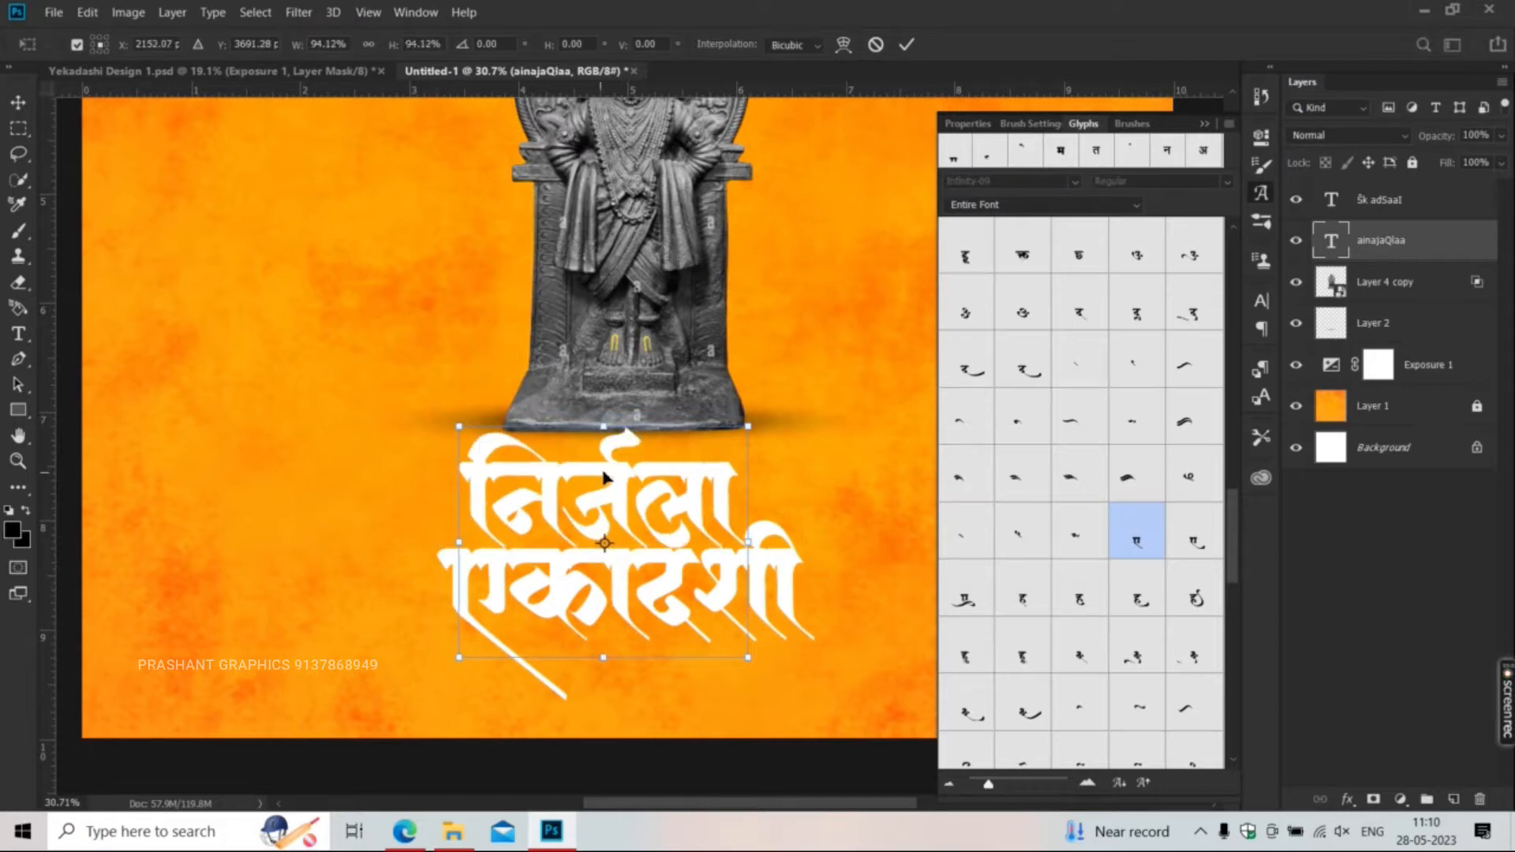
key("Return")
left_click_drag(605, 511, 598, 498)
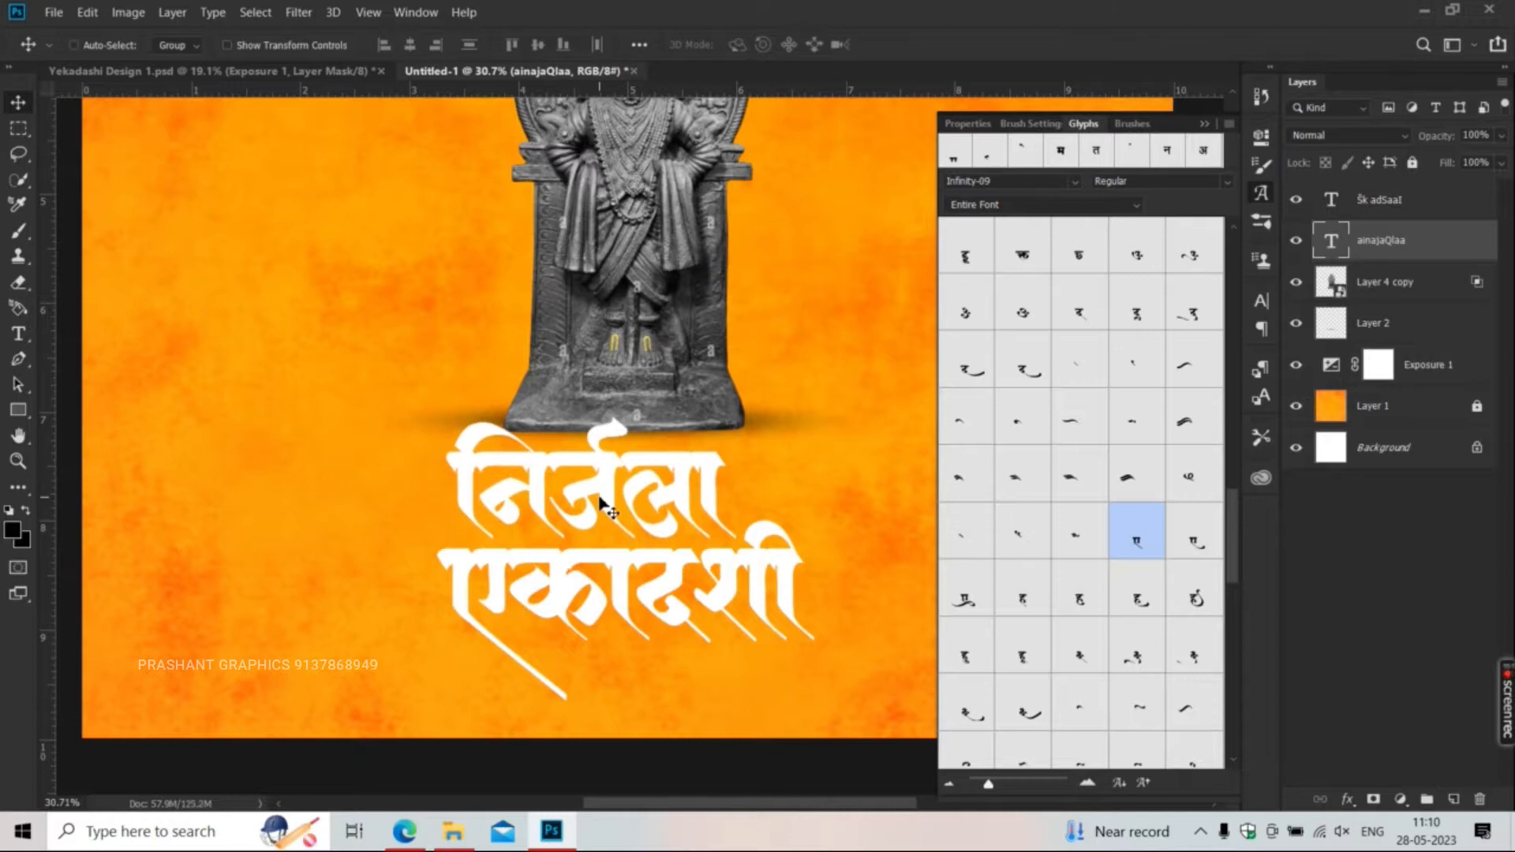
key("ctrl+0")
left_click(1205, 124)
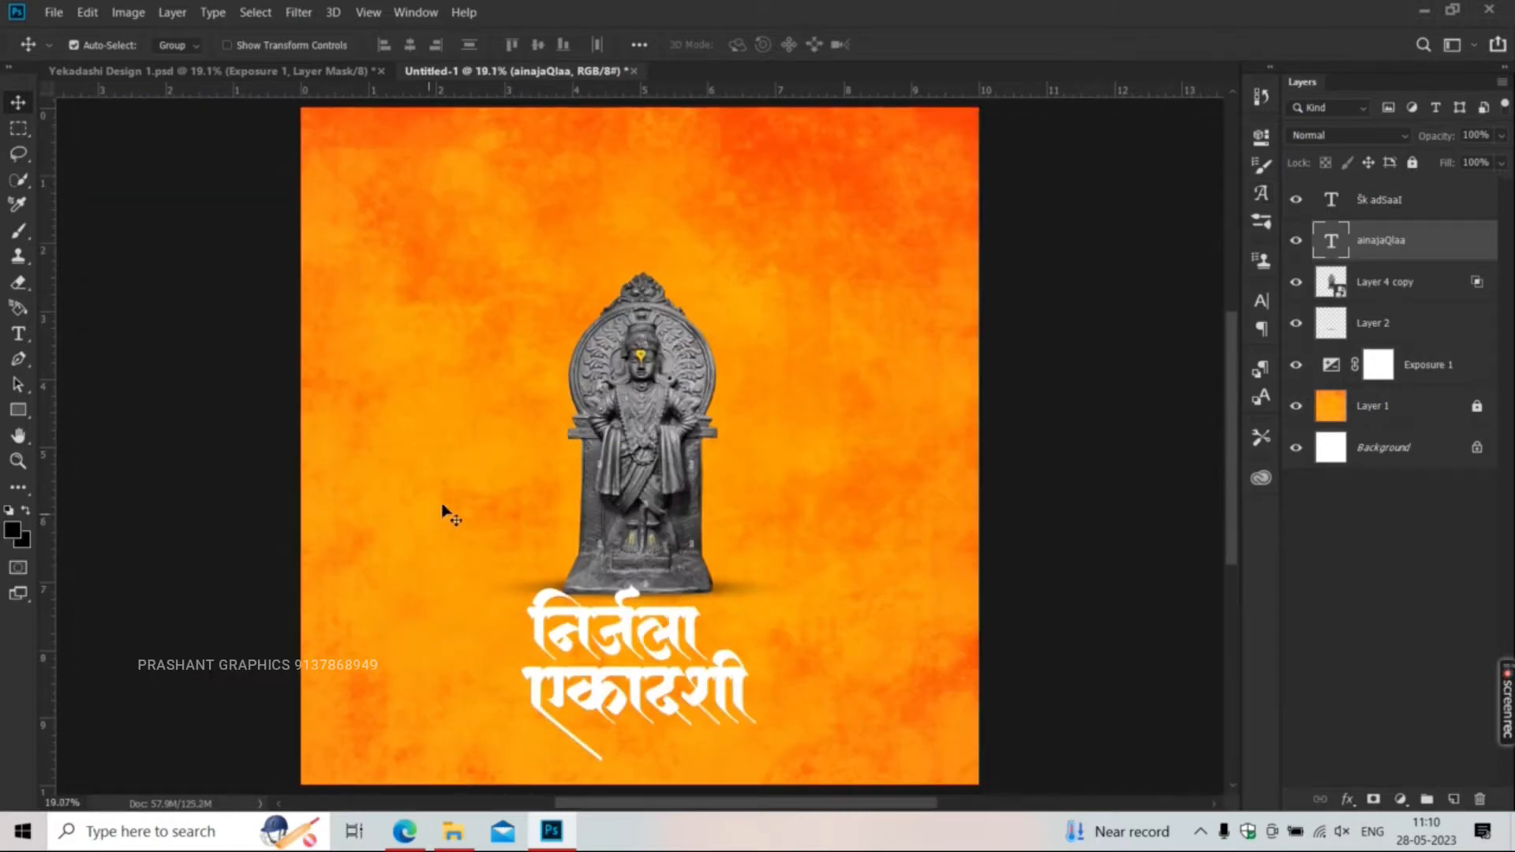
- Scale the statue and its shadow layer together to about 92% and move them up, away from the title
left_click(620, 457)
left_click(1383, 335, "ctrl")
key("ctrl+t")
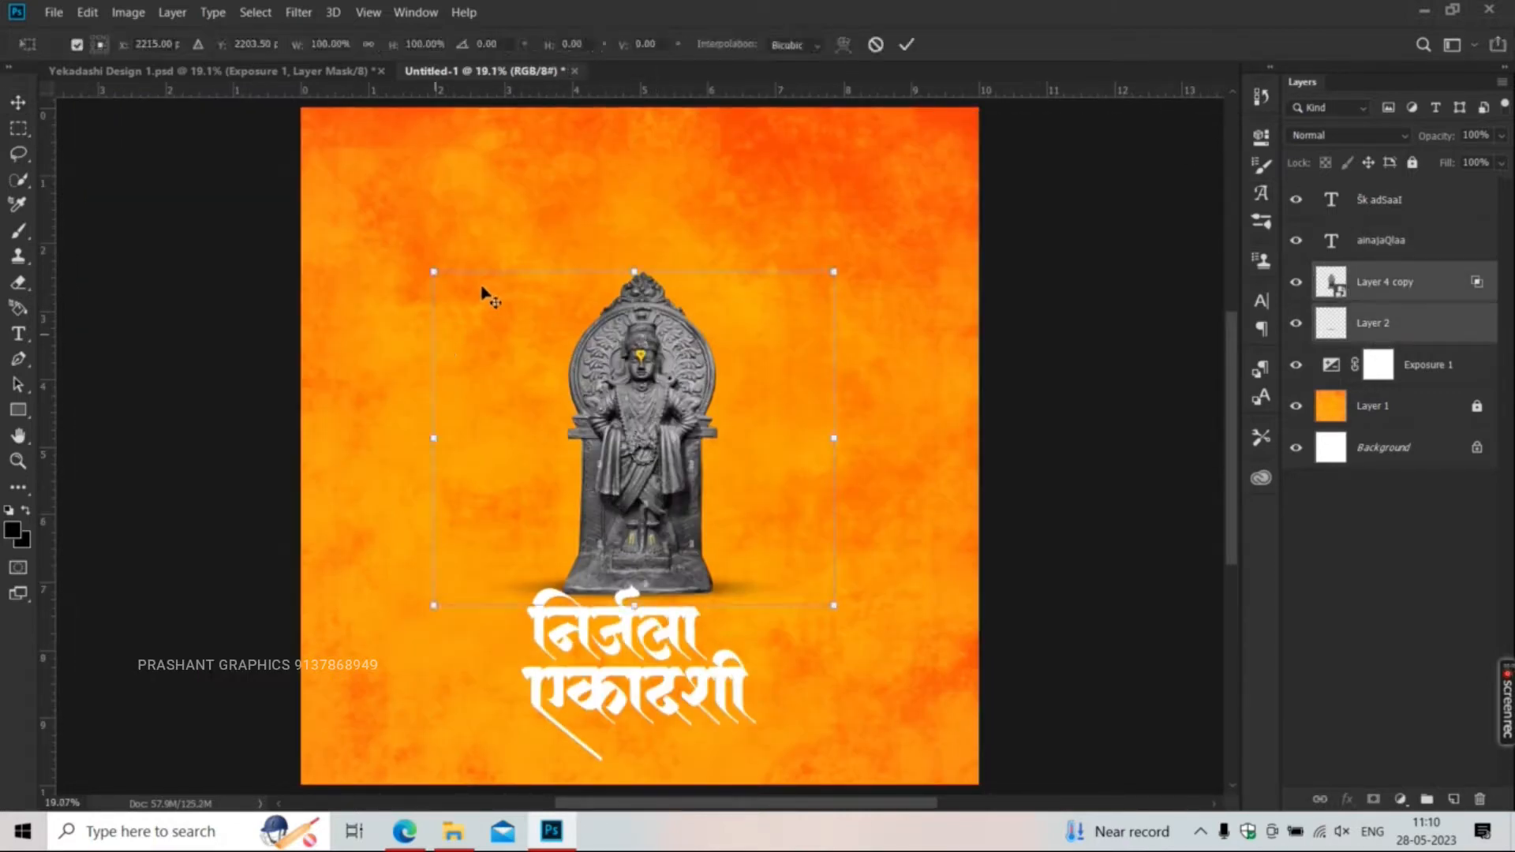
left_click_drag(431, 270, 449, 284)
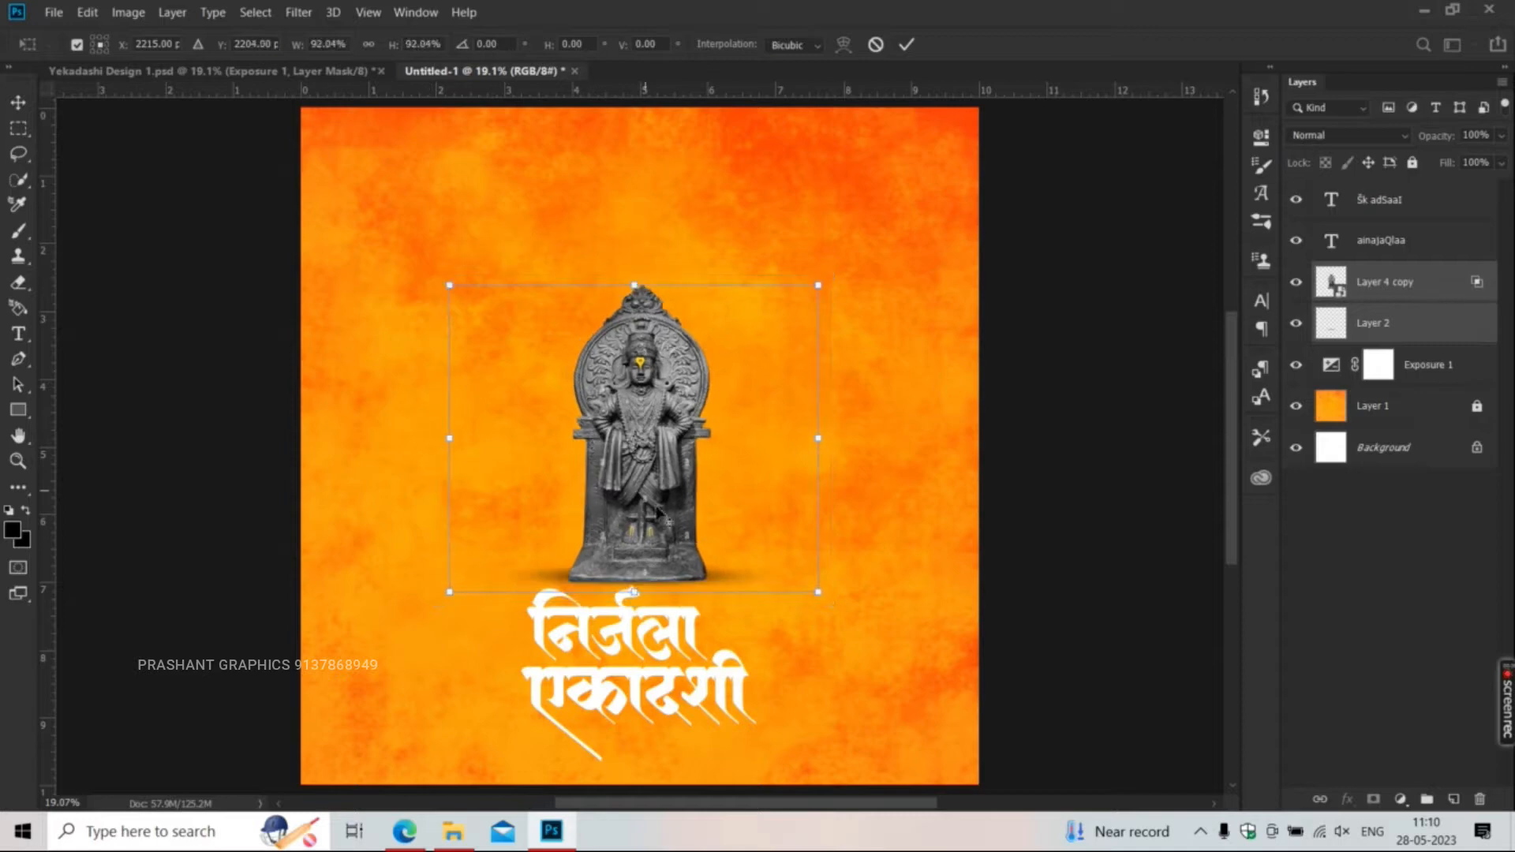
key("Return")
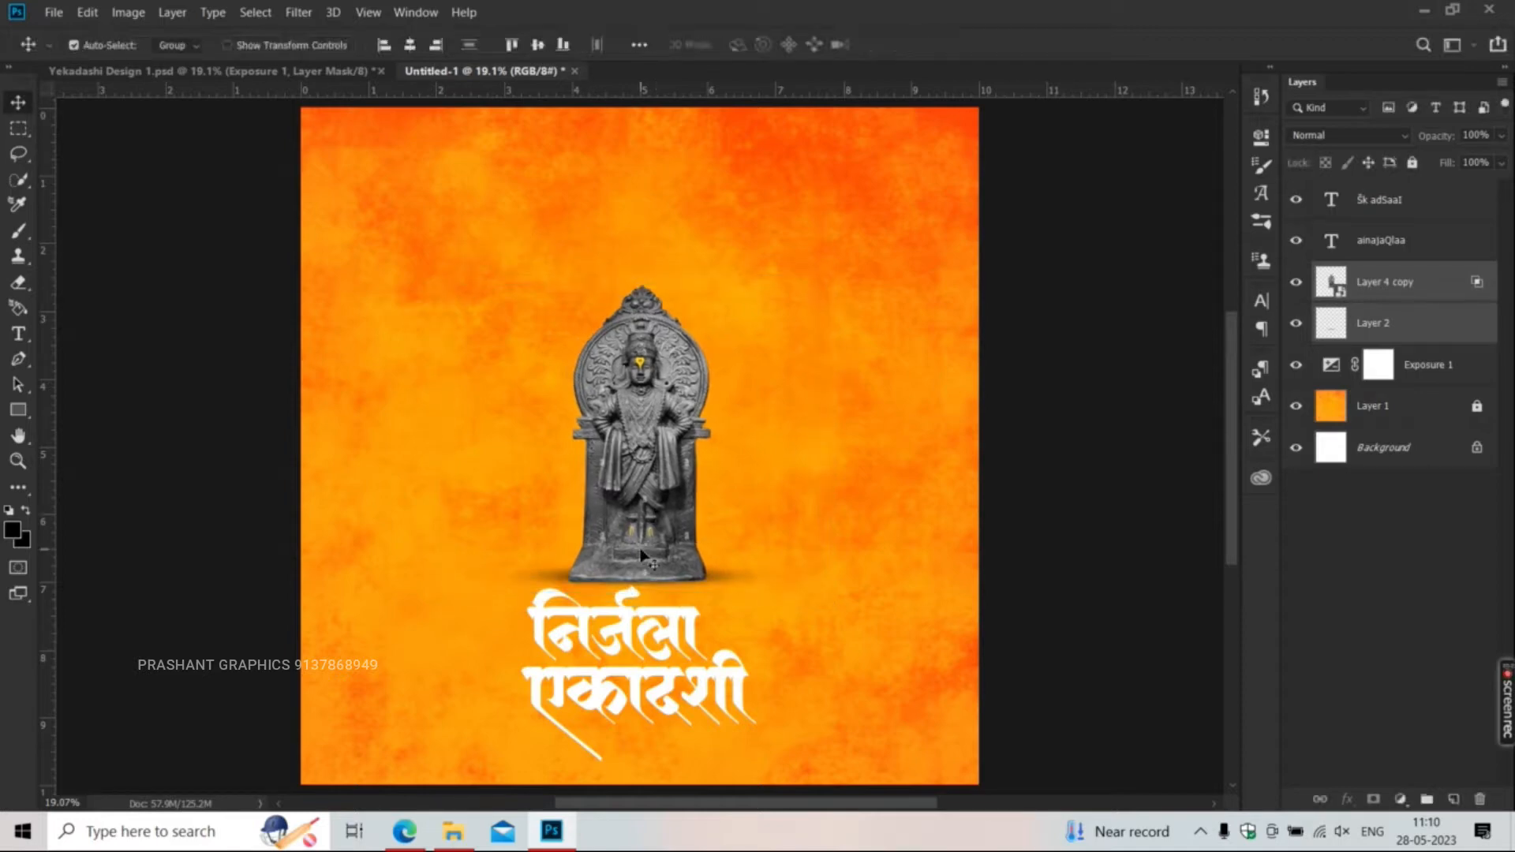
left_click_drag(644, 554, 647, 460)
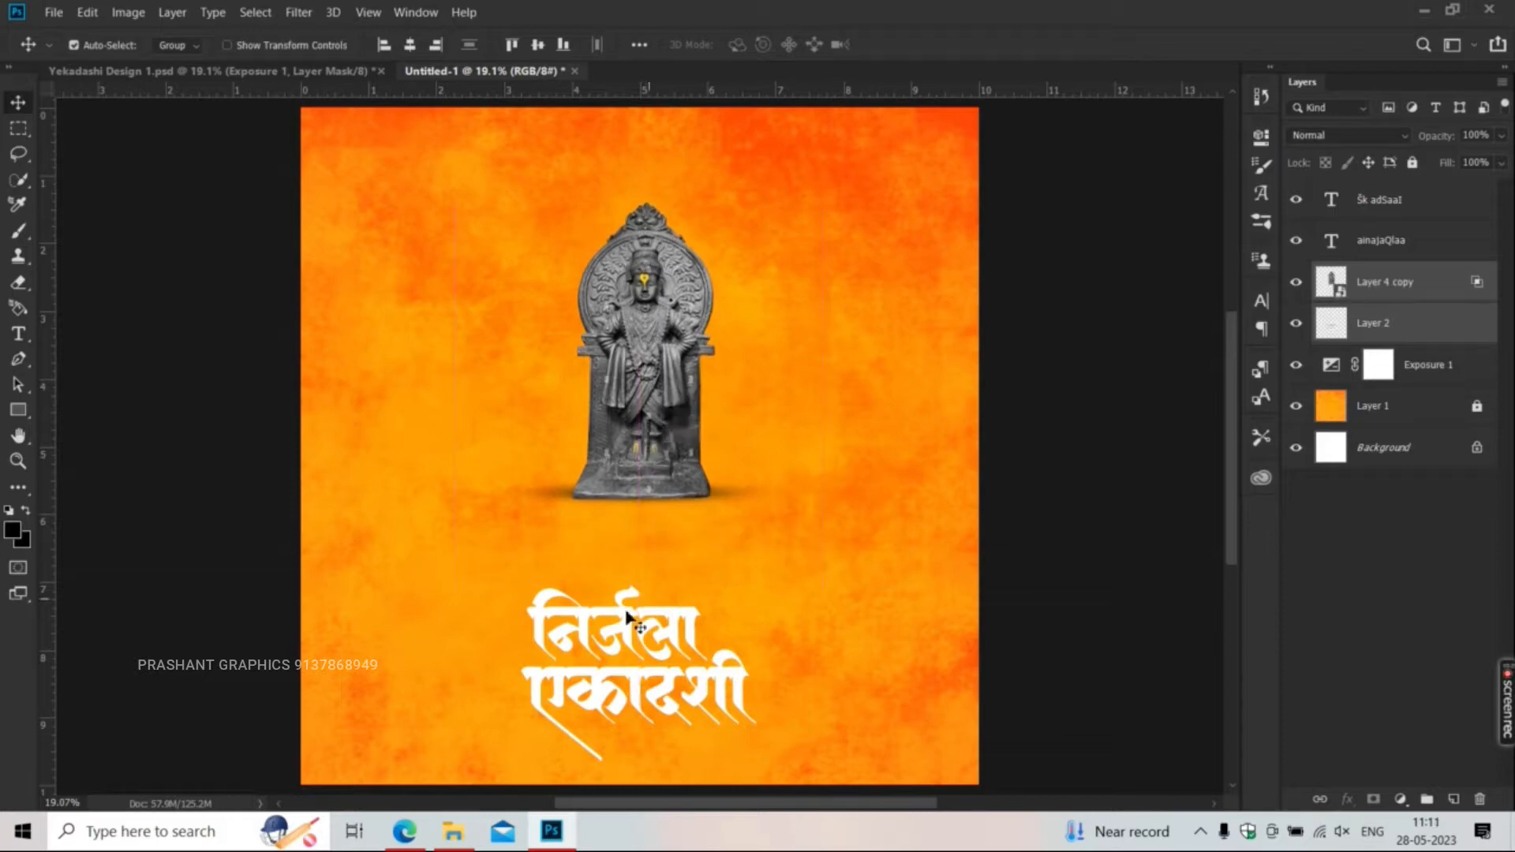
- Move both title lines up beneath the statue and enlarge them together to about 112%, leaving a small gap below its base
left_click_drag(466, 624, 669, 749)
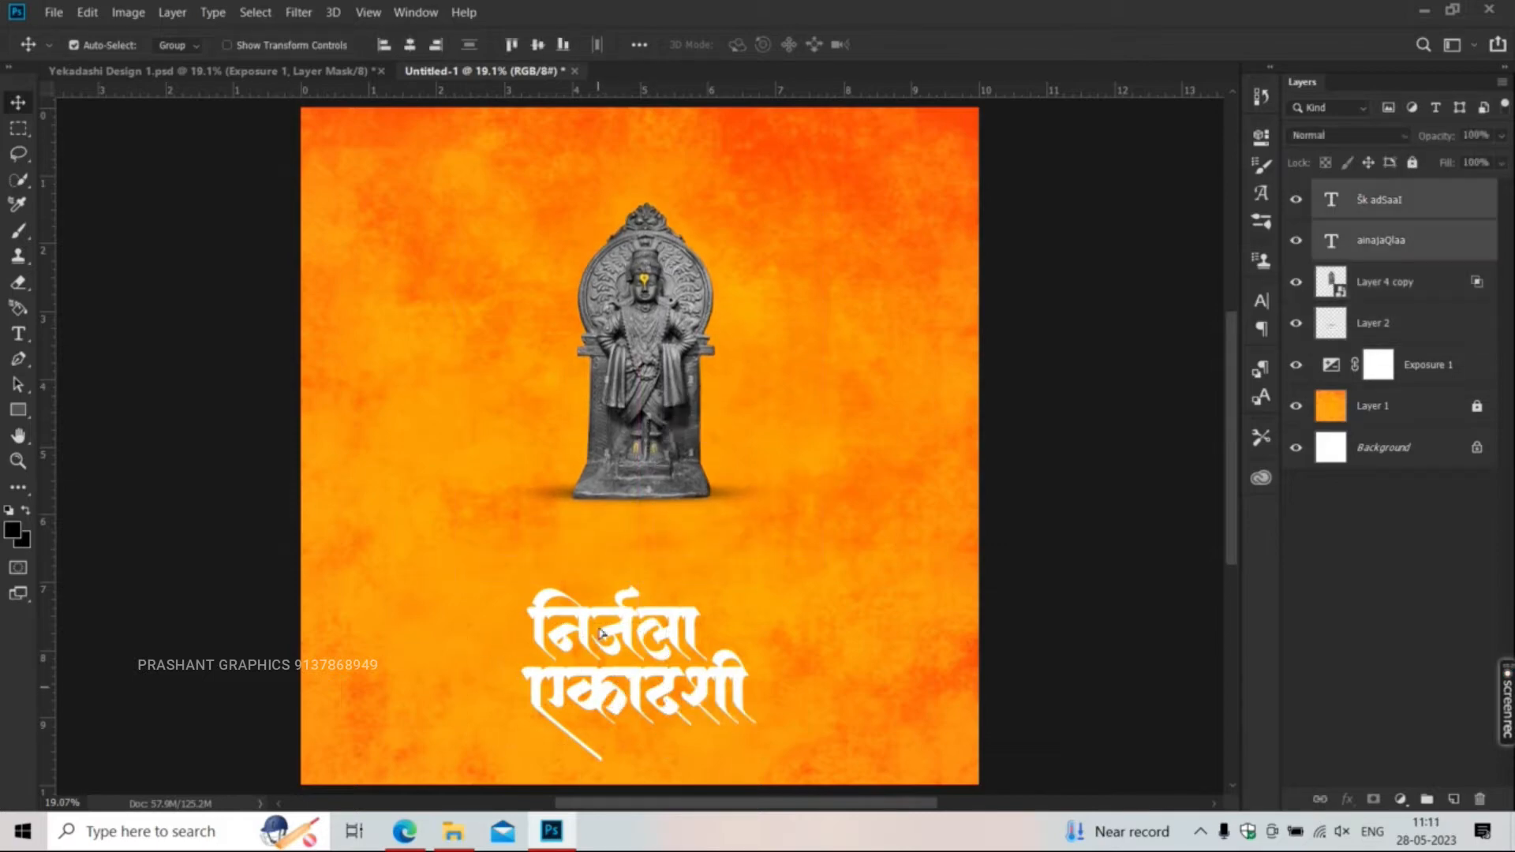
mouse_move(600, 630)
left_mouse_down()
mouse_move(659, 638)
mouse_move(616, 639)
left_mouse_up()
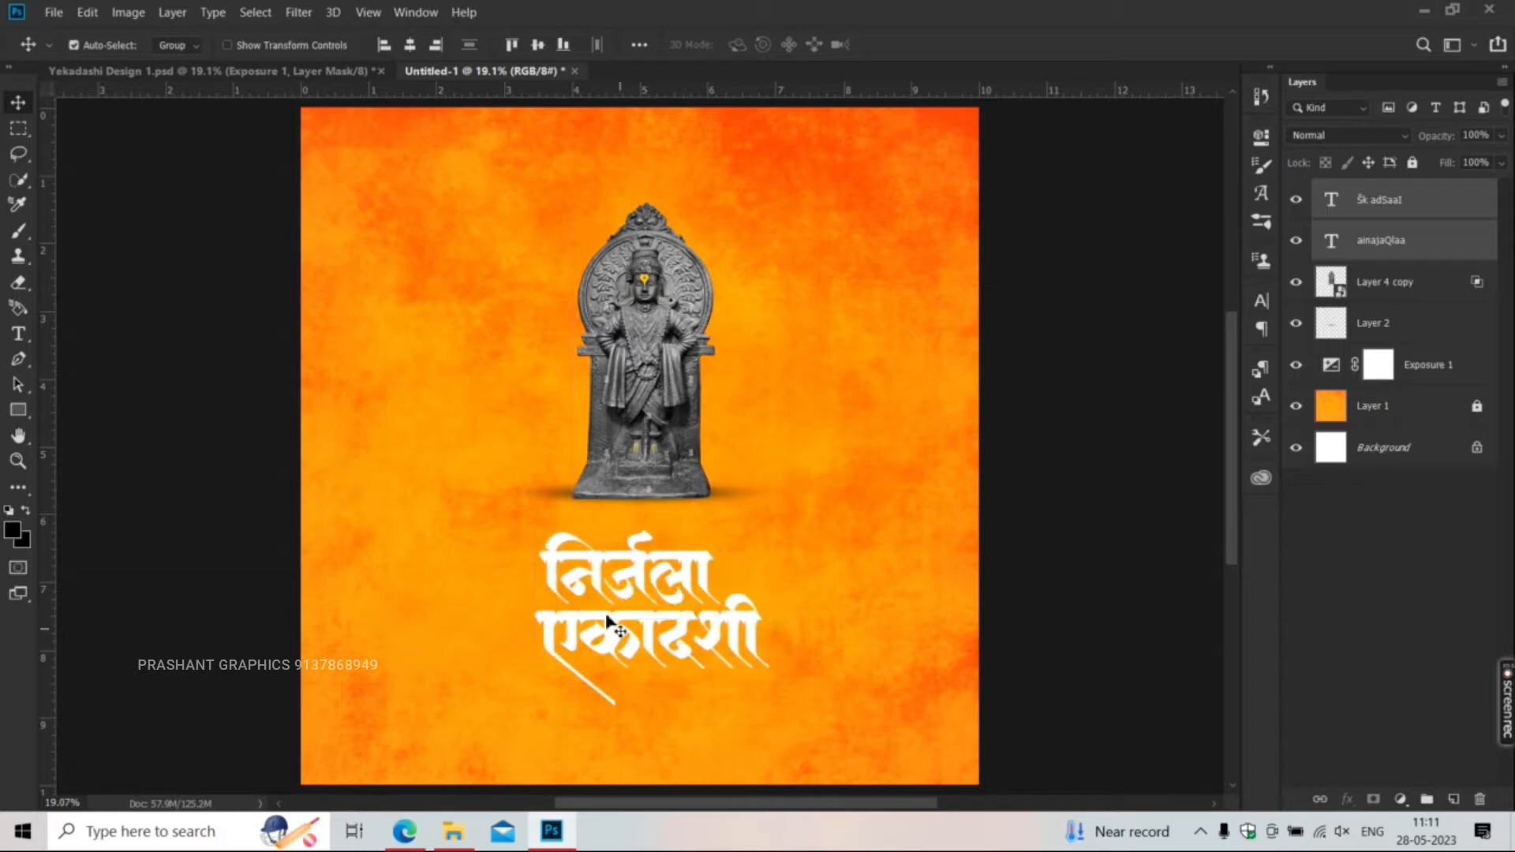
key("ctrl+t")
left_click_drag(526, 525, 516, 529)
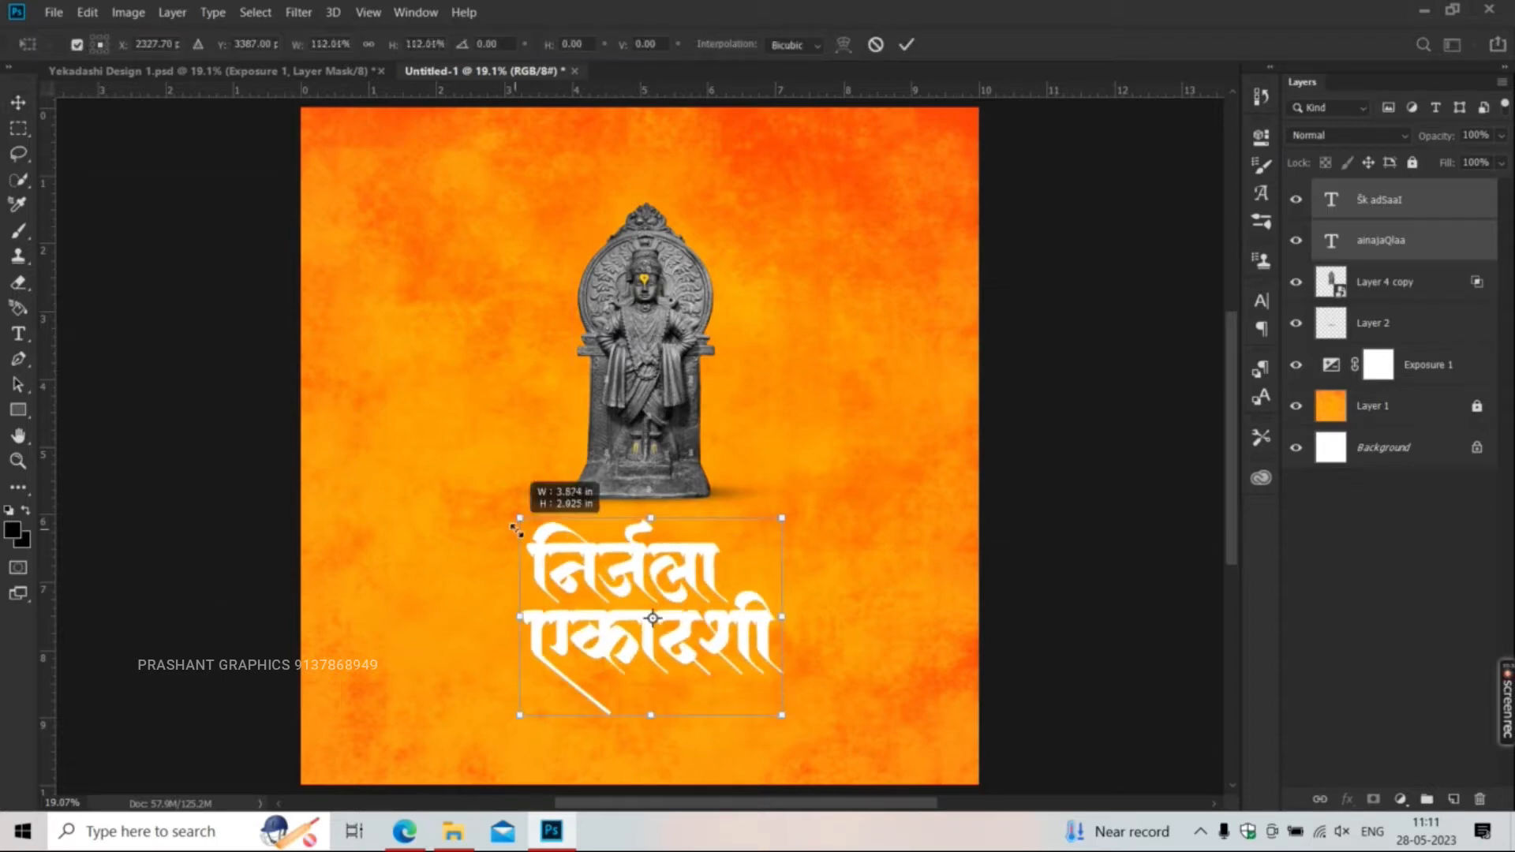
double_click(610, 635)
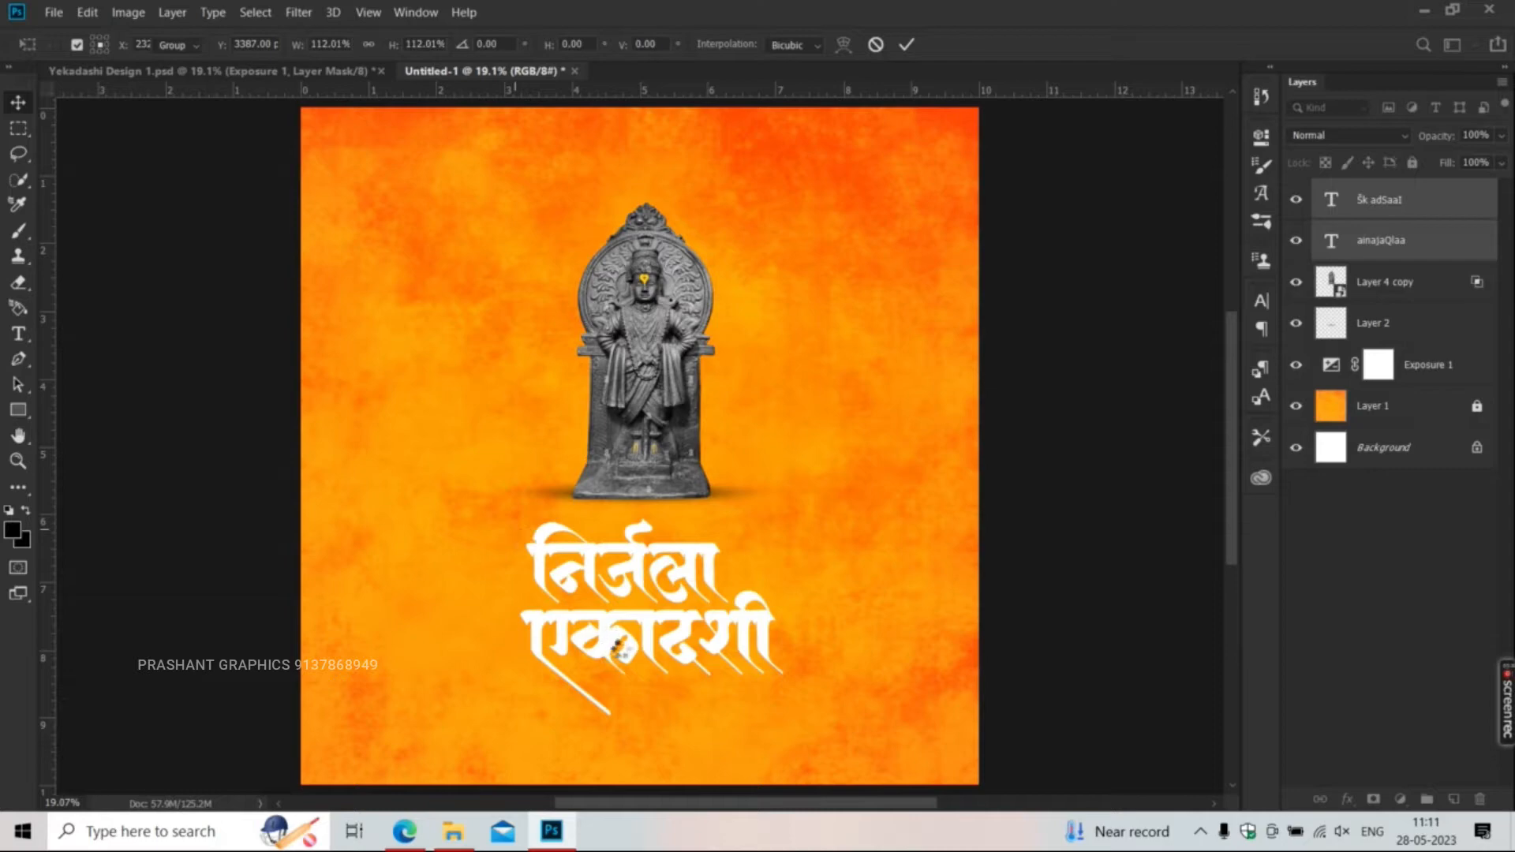
double_click(625, 650)
scroll(632, 662, "down", 3)
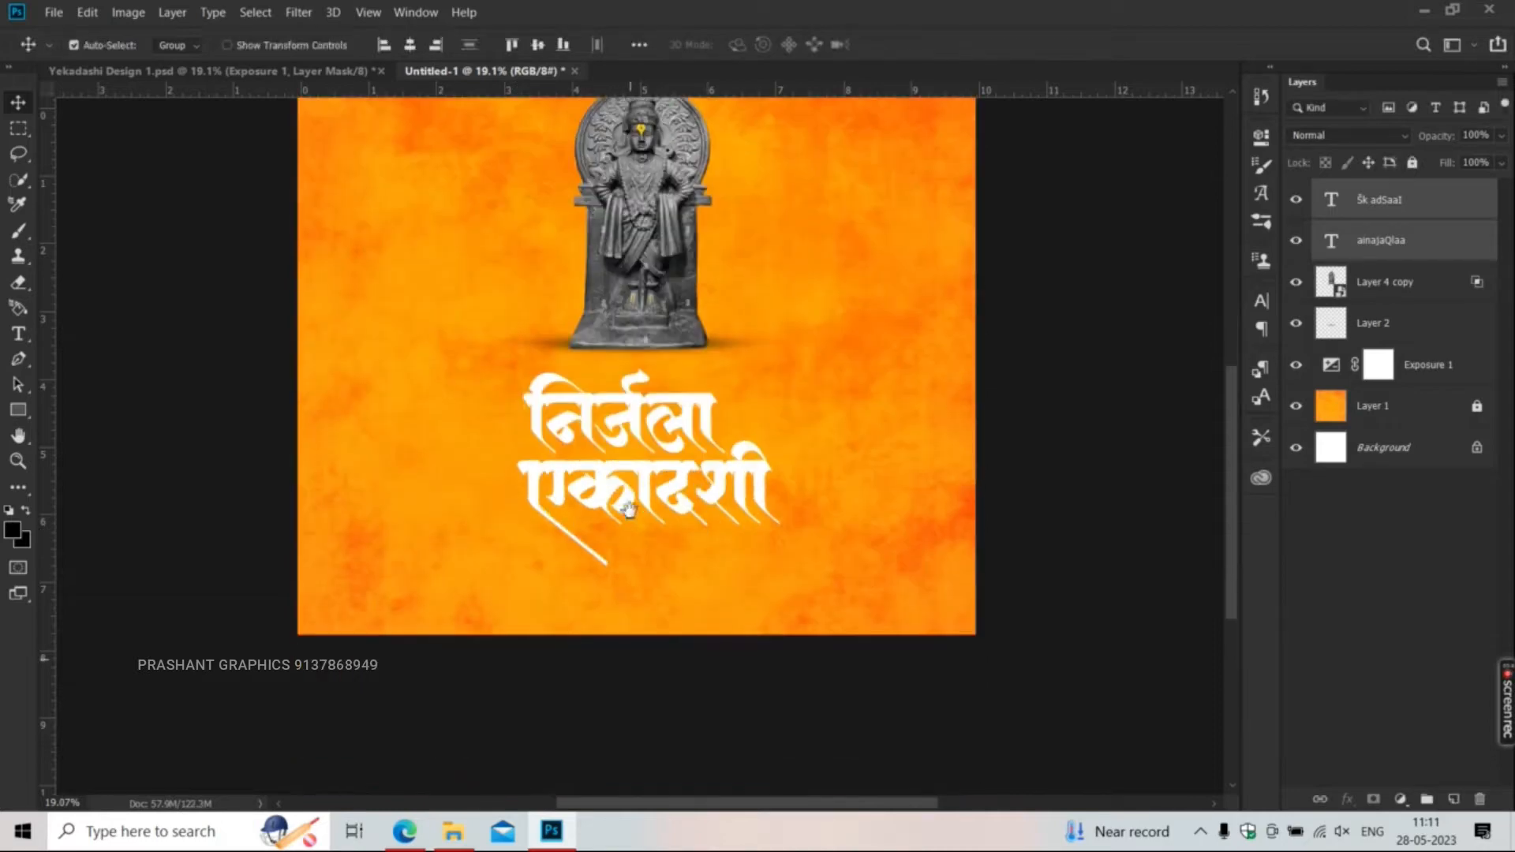
left_click_drag(604, 495, 604, 505)
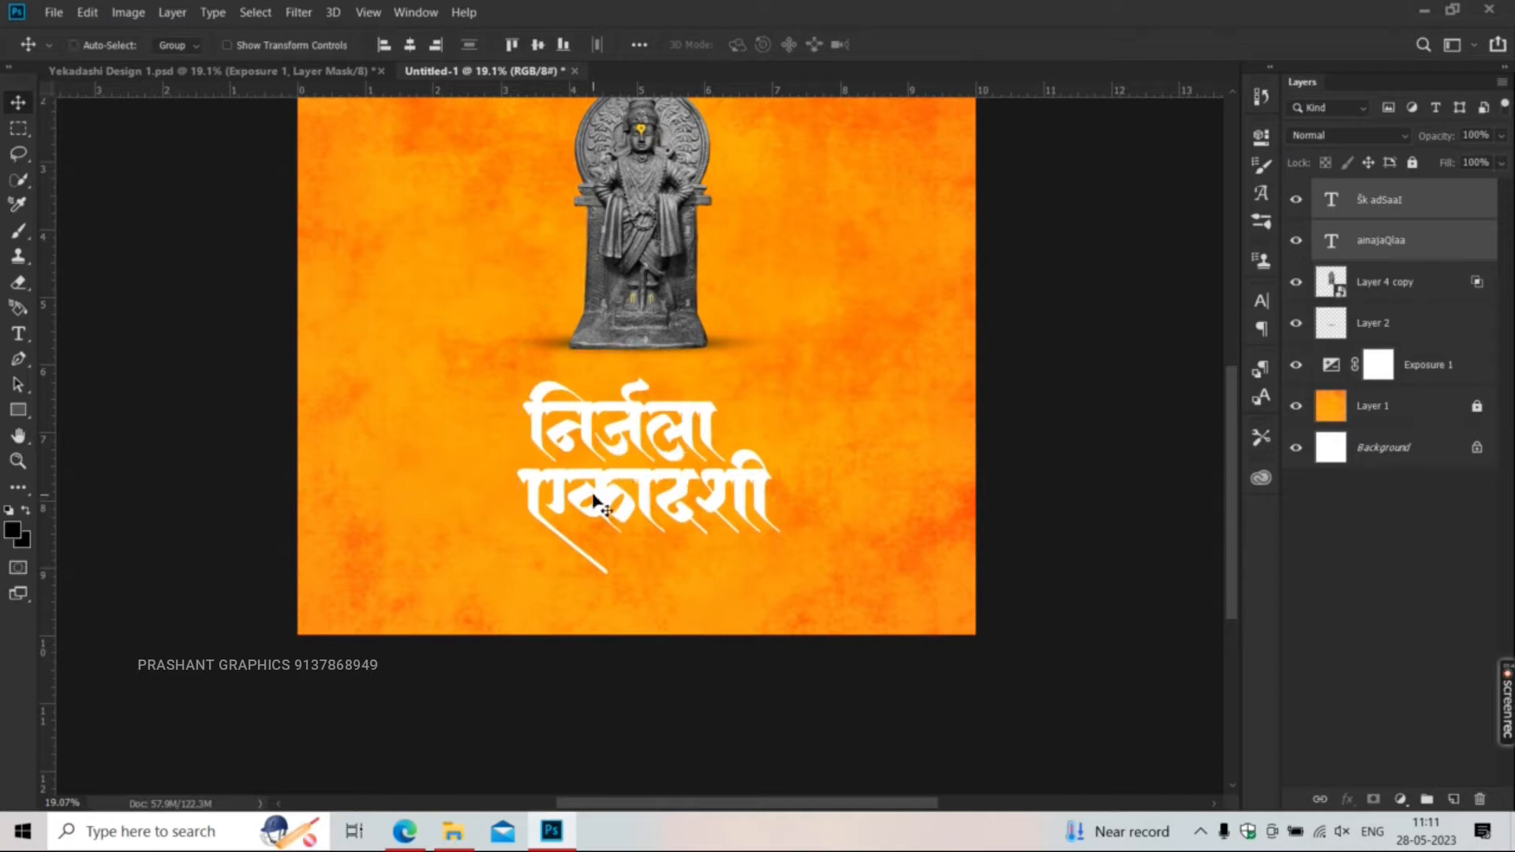
- Paste the copied tagline निमित्त सर्वांना मंगलमय as a new text layer beside the tail of एकादशी
scroll(593, 499, "up", 5)
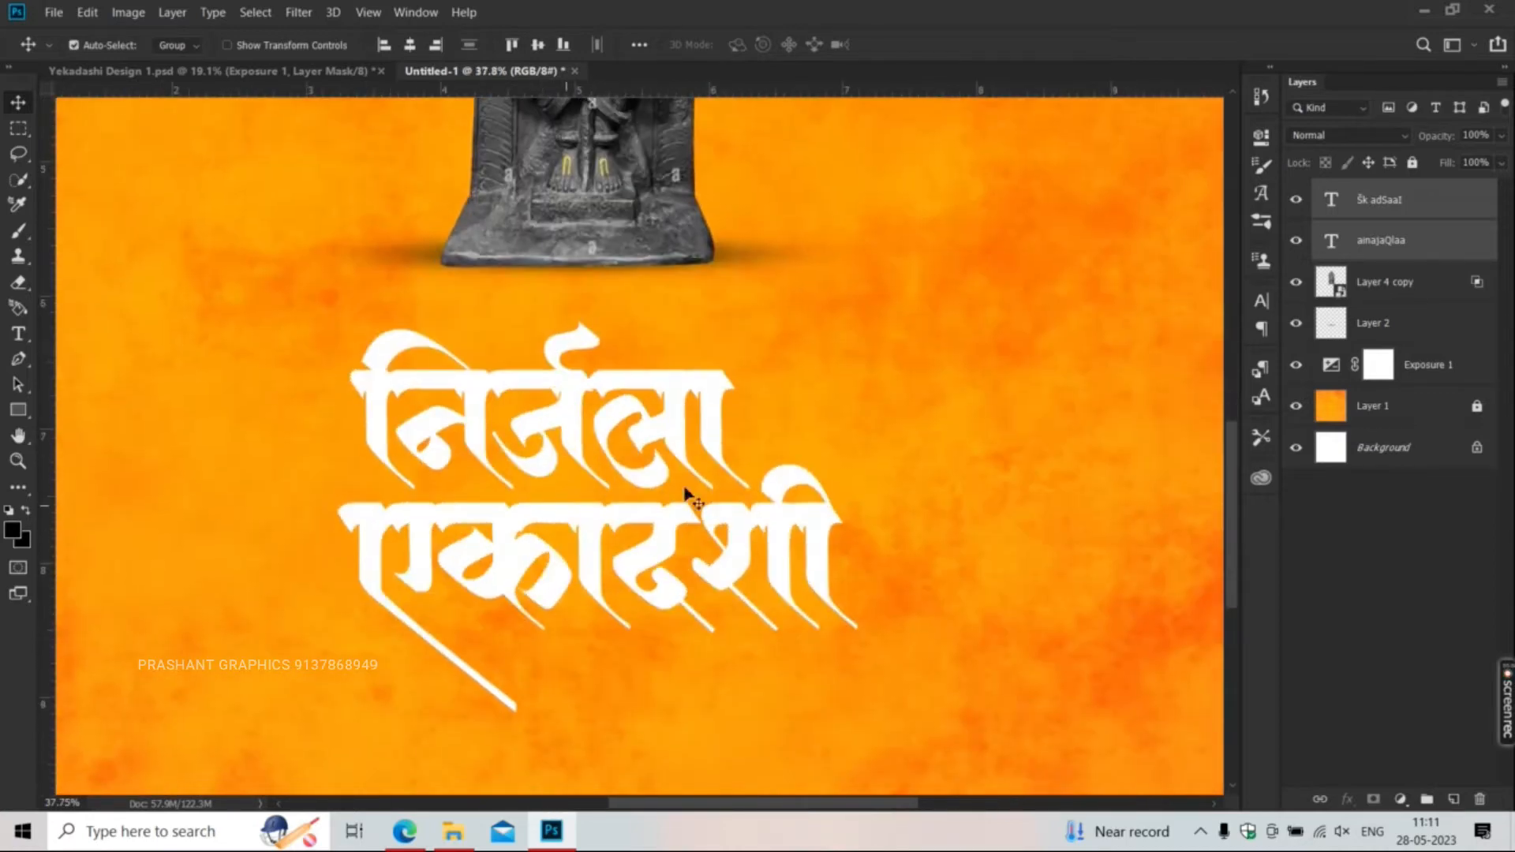
key("ctrl+0")
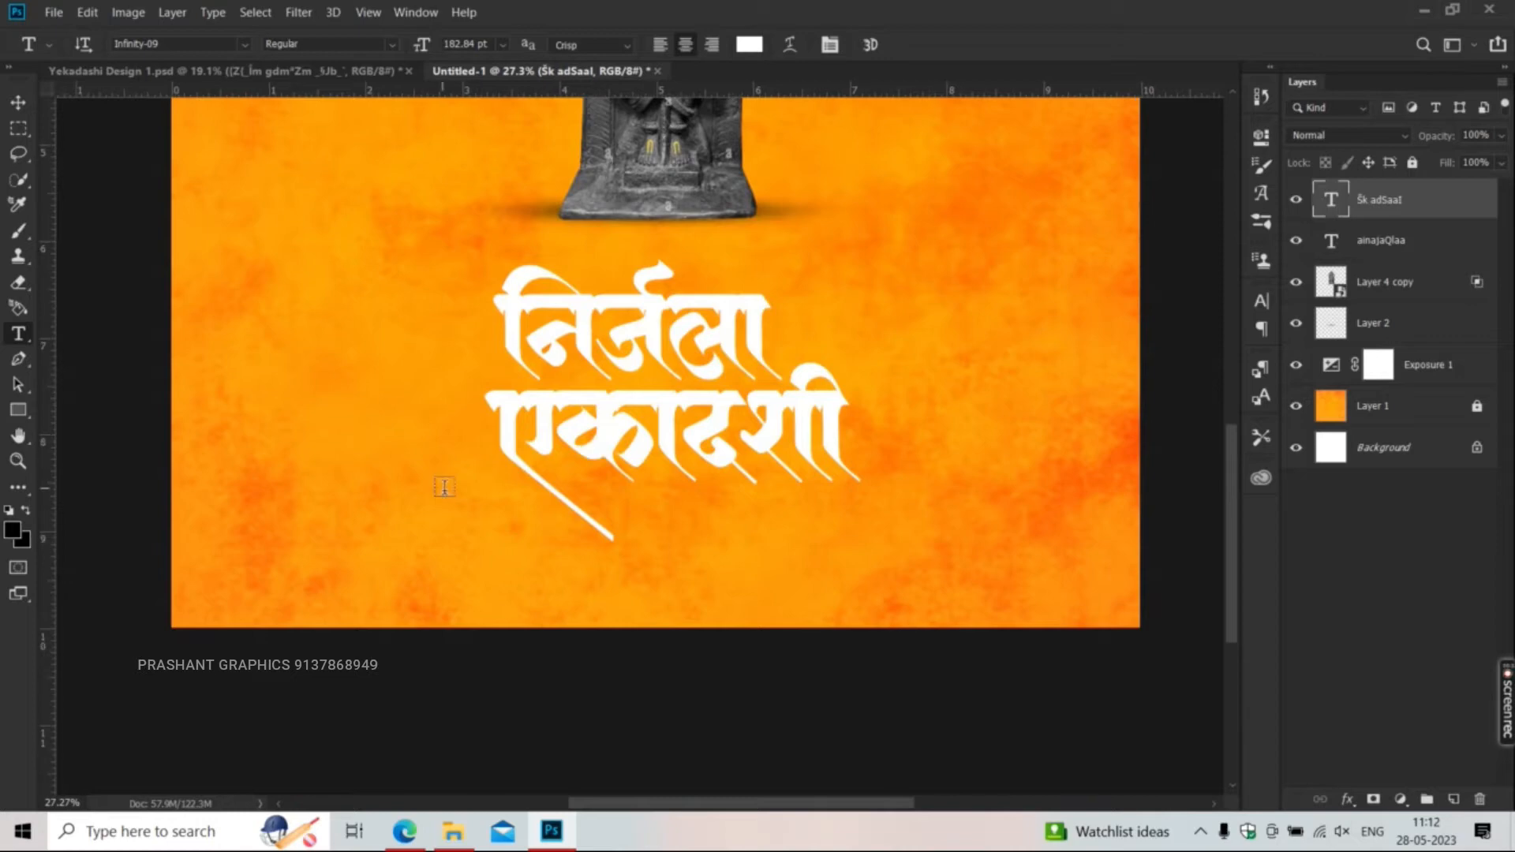
left_click(443, 487)
key("ctrl+v")
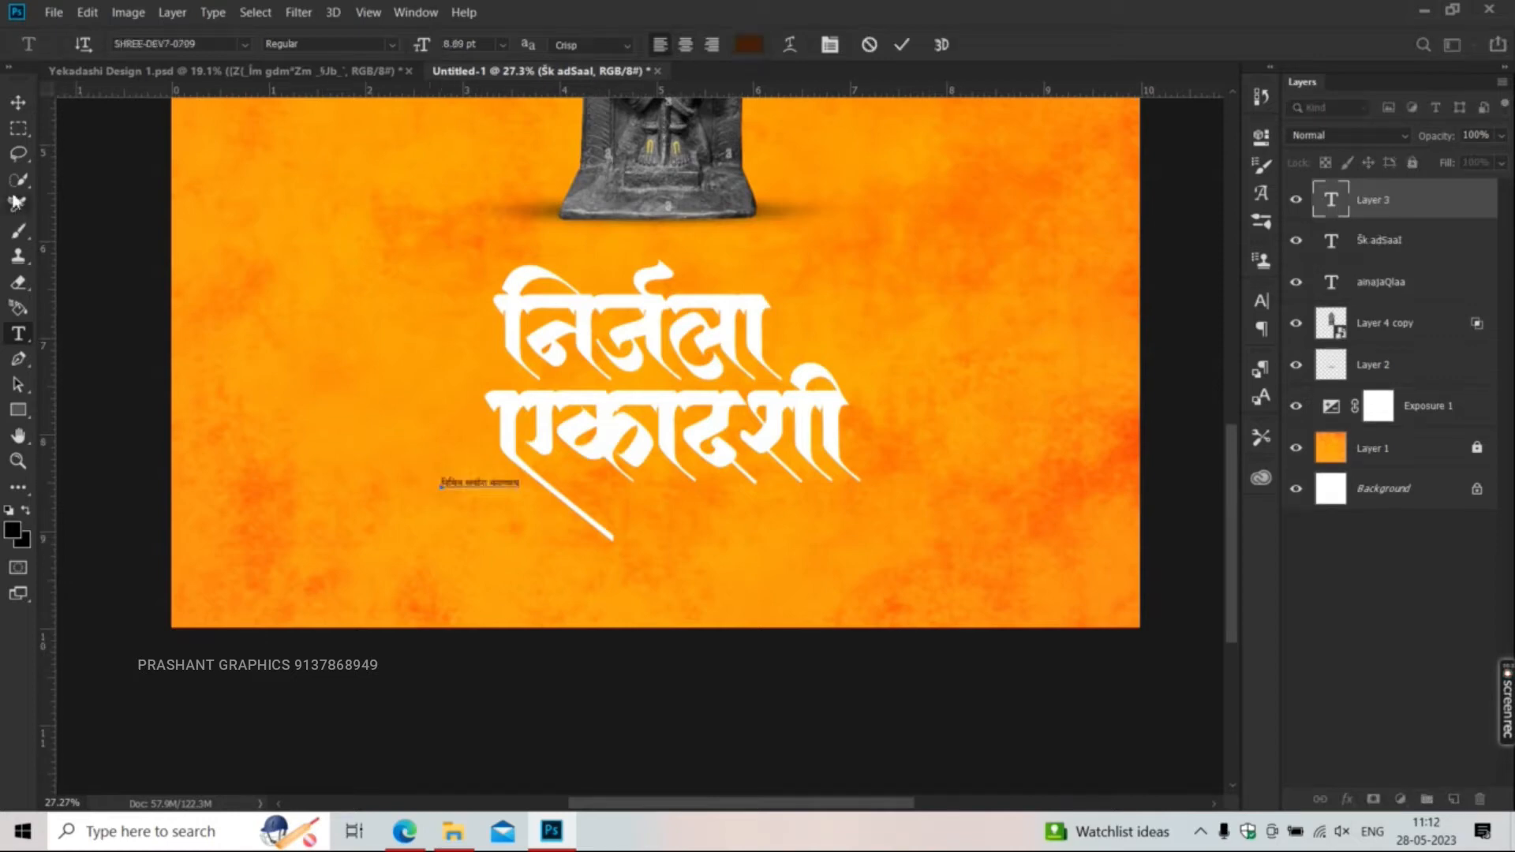
left_click(17, 104)
- Scale the pasted tagline to about 277% and place it under एकादशी, just past the long ए tail
key("ctrl+t")
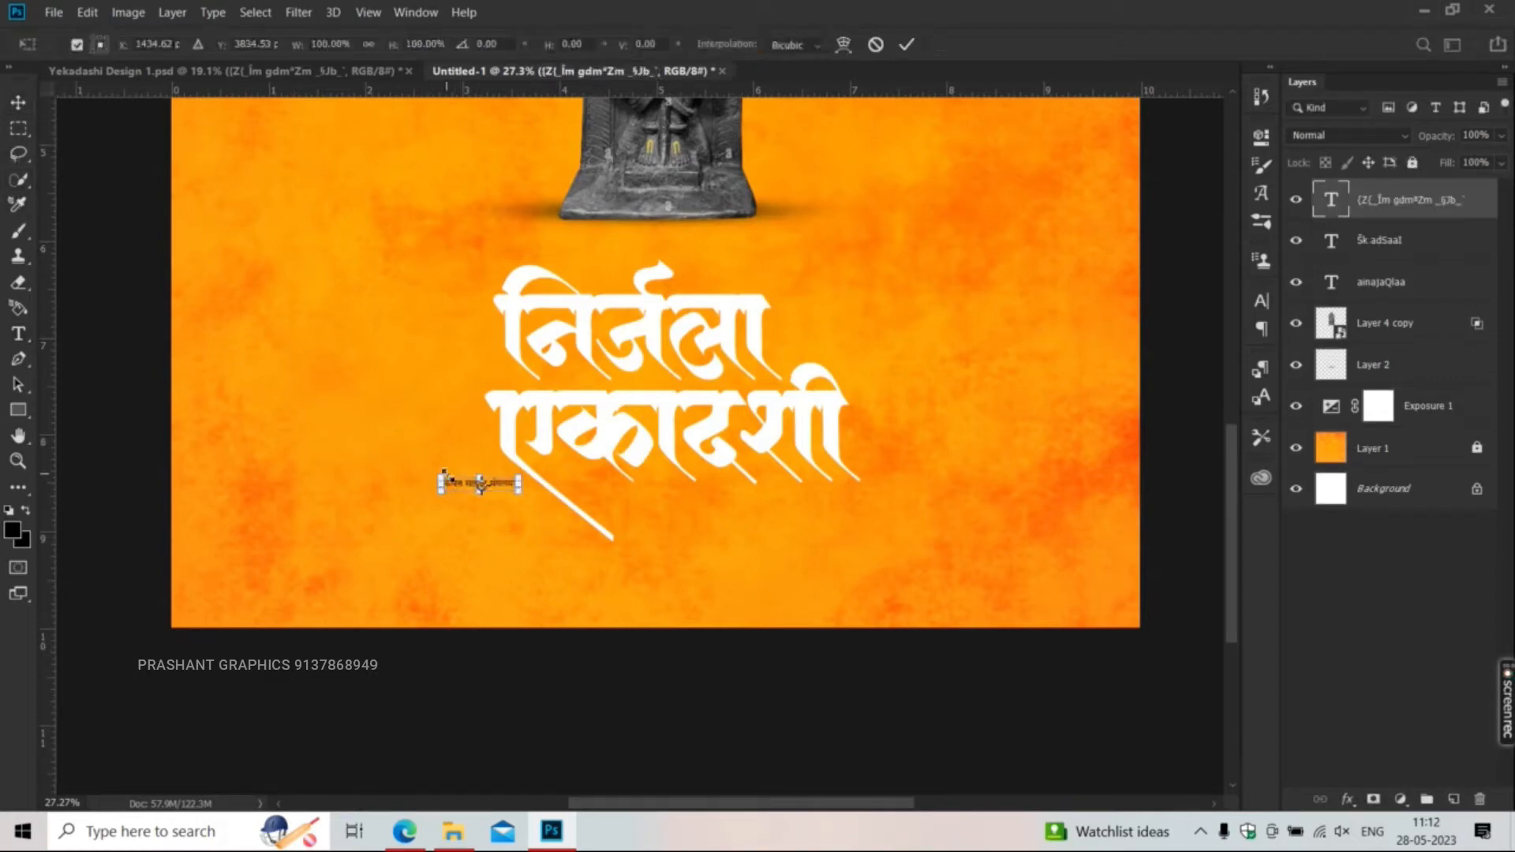
left_click_drag(440, 475, 381, 470)
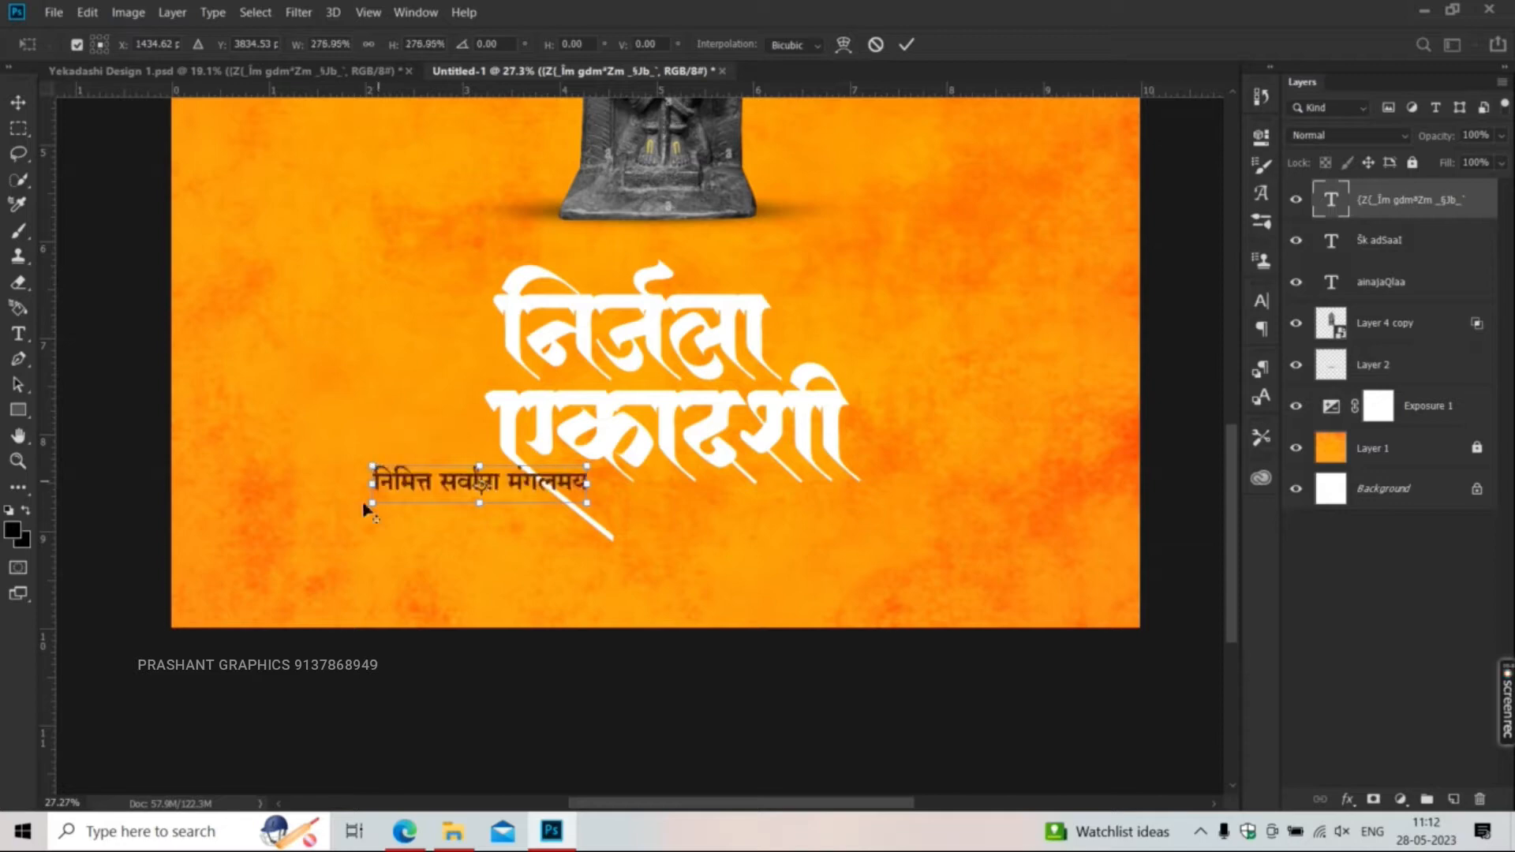
key("Return")
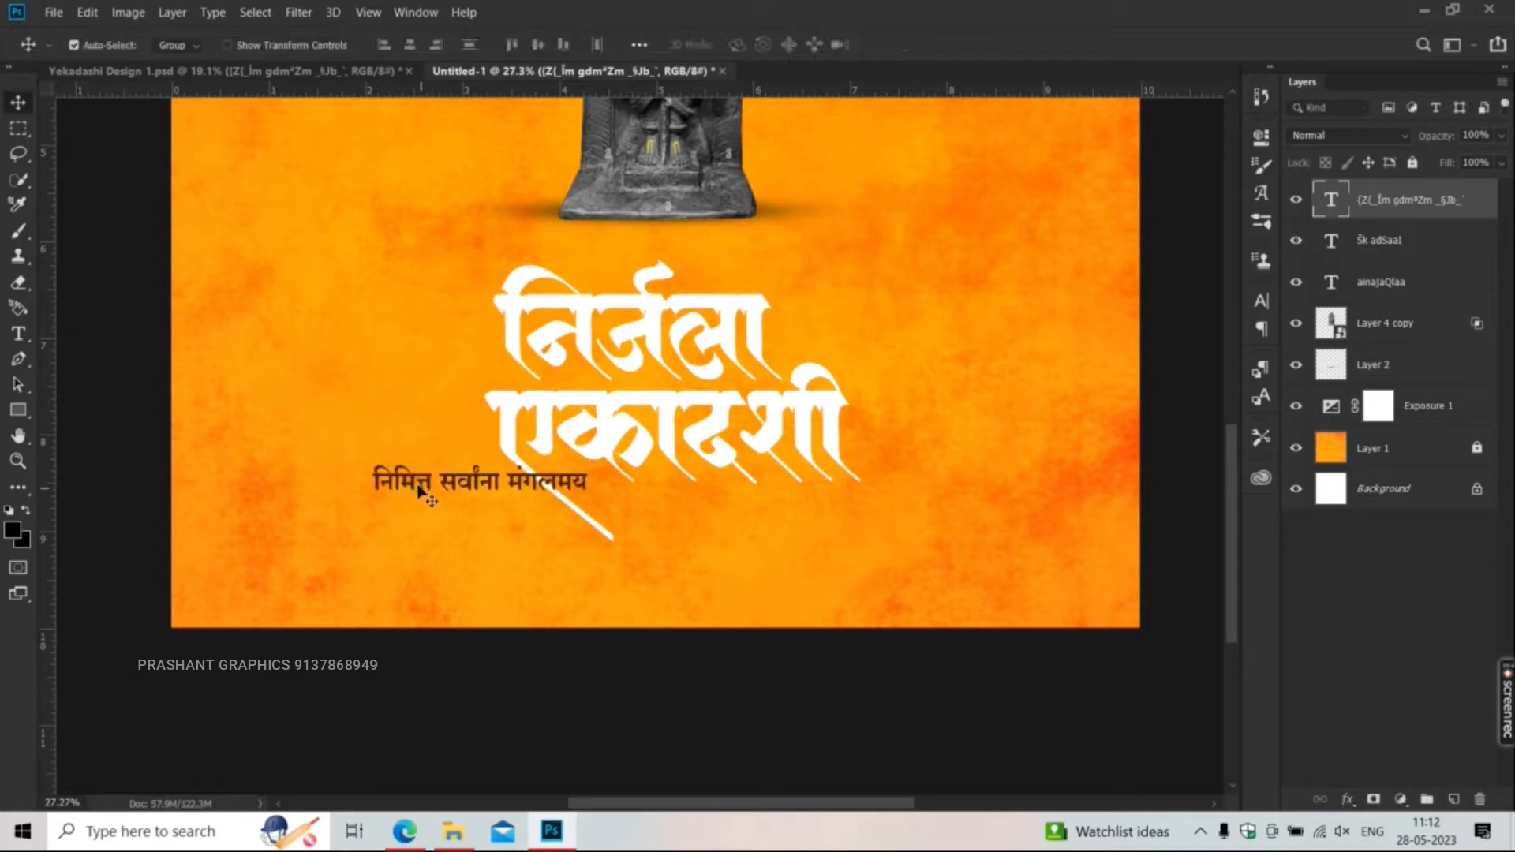
left_click_drag(423, 487, 659, 512)
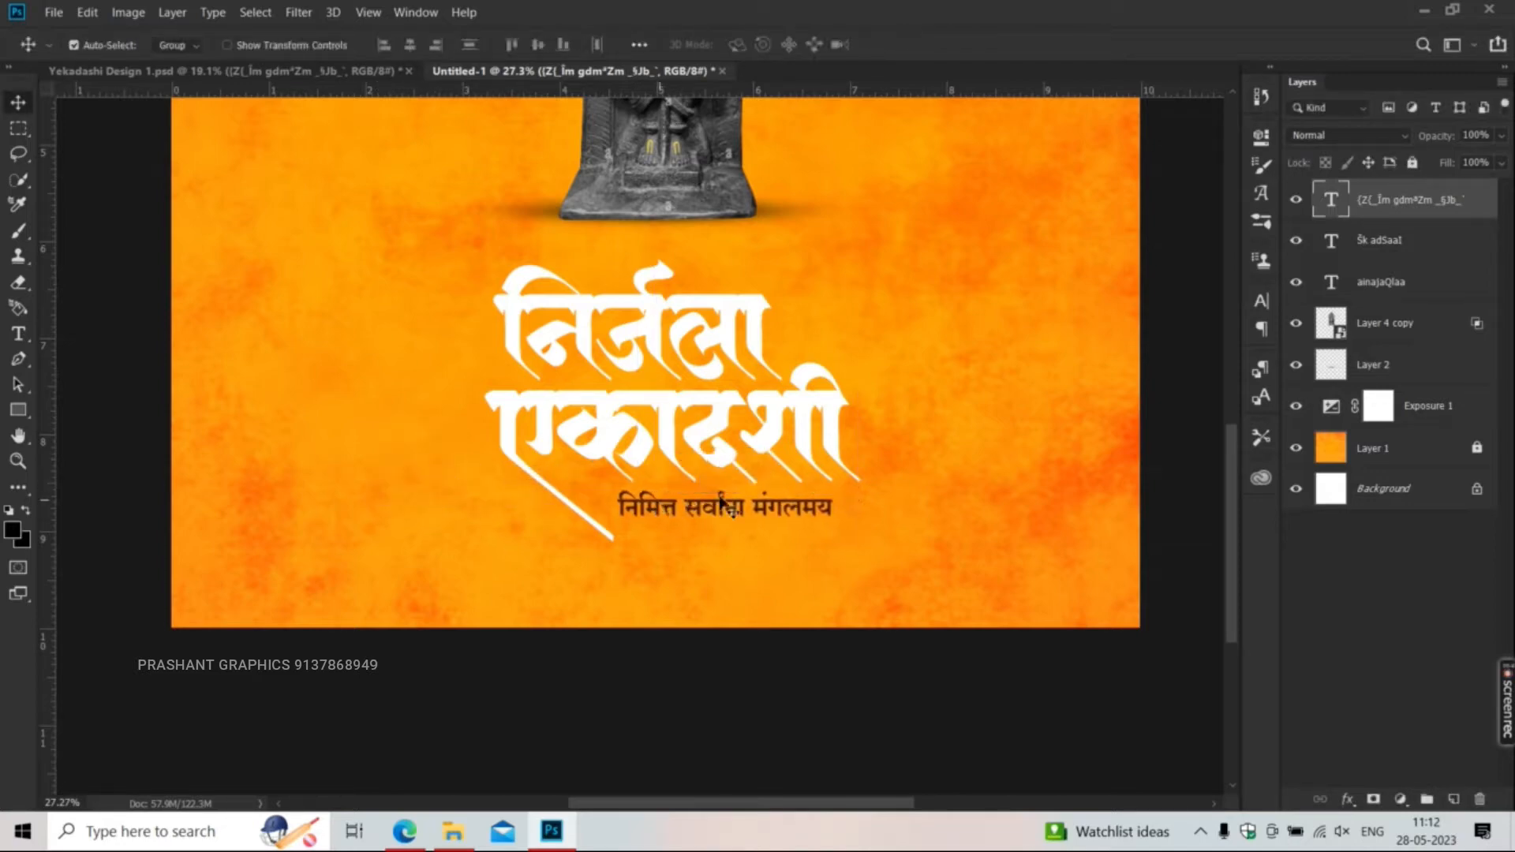
- Scale the tagline निमित्त सर्वांना मंगलमय to about 113% and shift it slightly left beneath एकादशी
key("ctrl+t")
left_click_drag(852, 533, 866, 535)
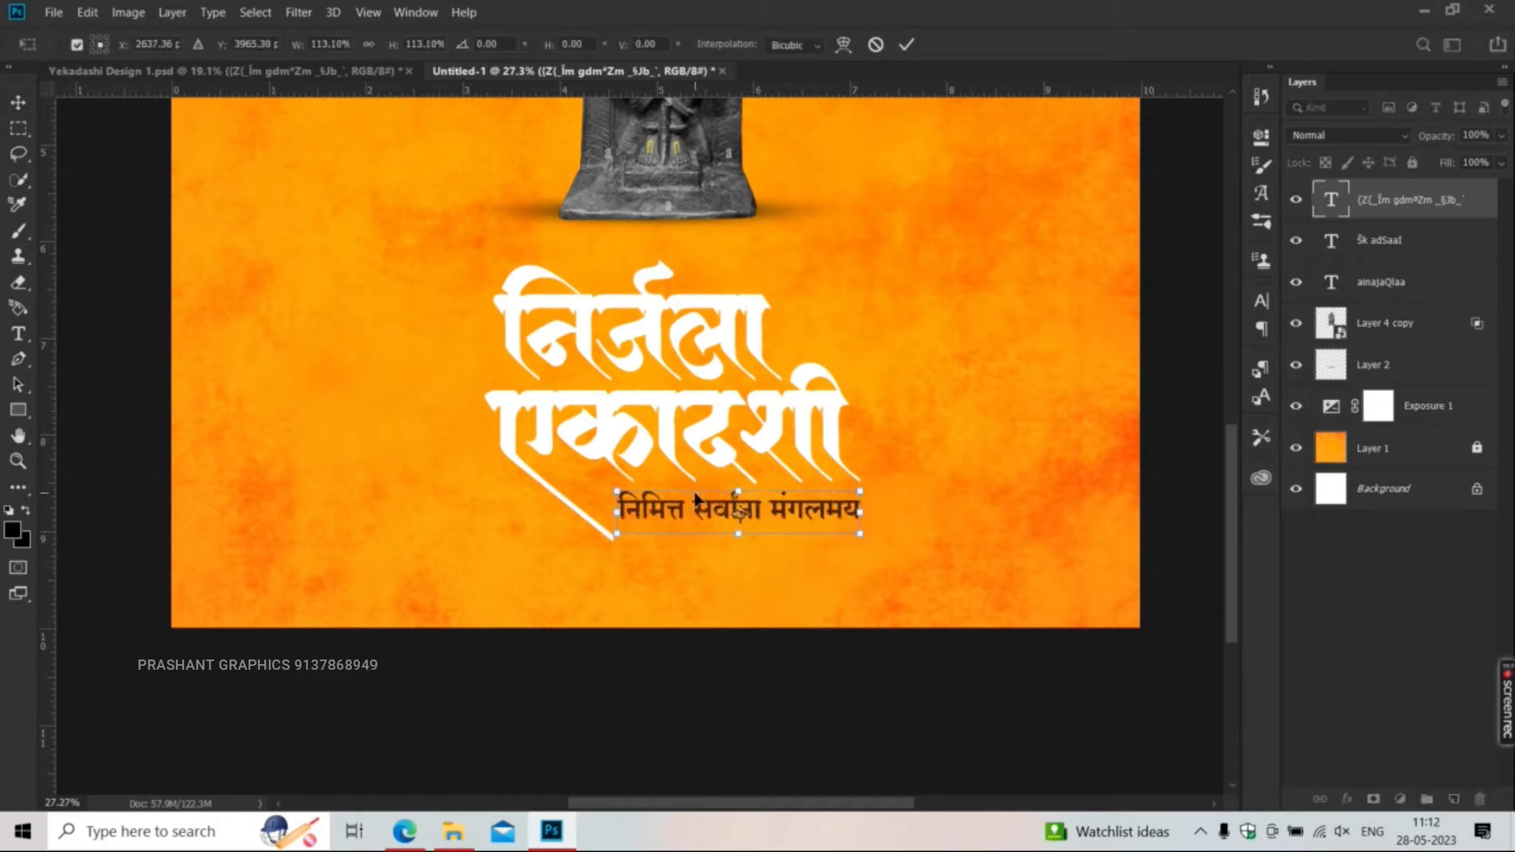
key("Return")
left_click_drag(749, 519, 737, 517)
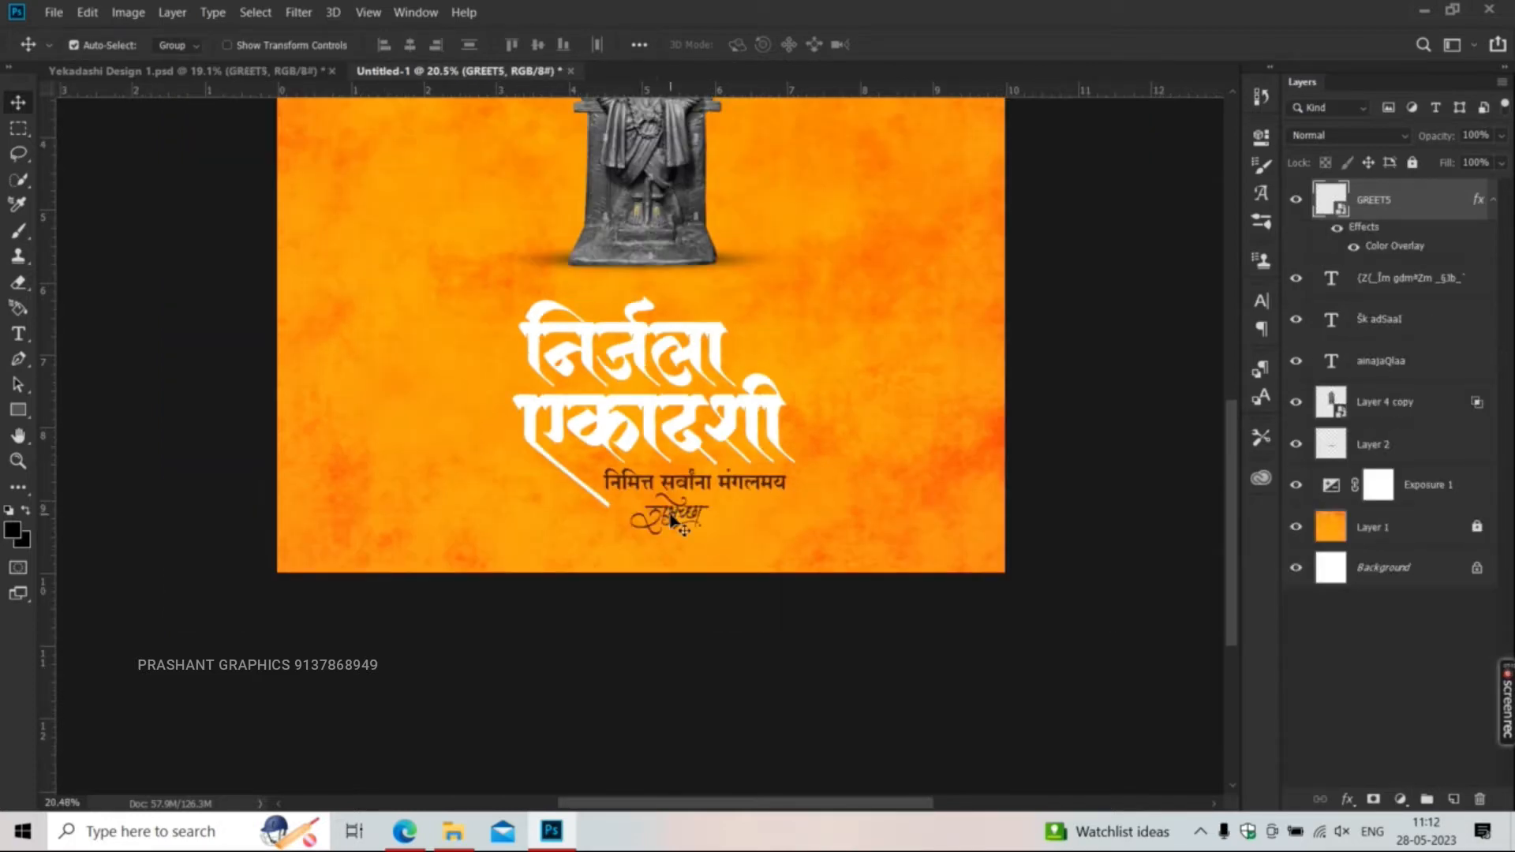
- Enlarge the शुभेच्छा lettering beneath the tagline by about half, extending it down and to the right
scroll(675, 515, "up", 1)
key("ctrl+t")
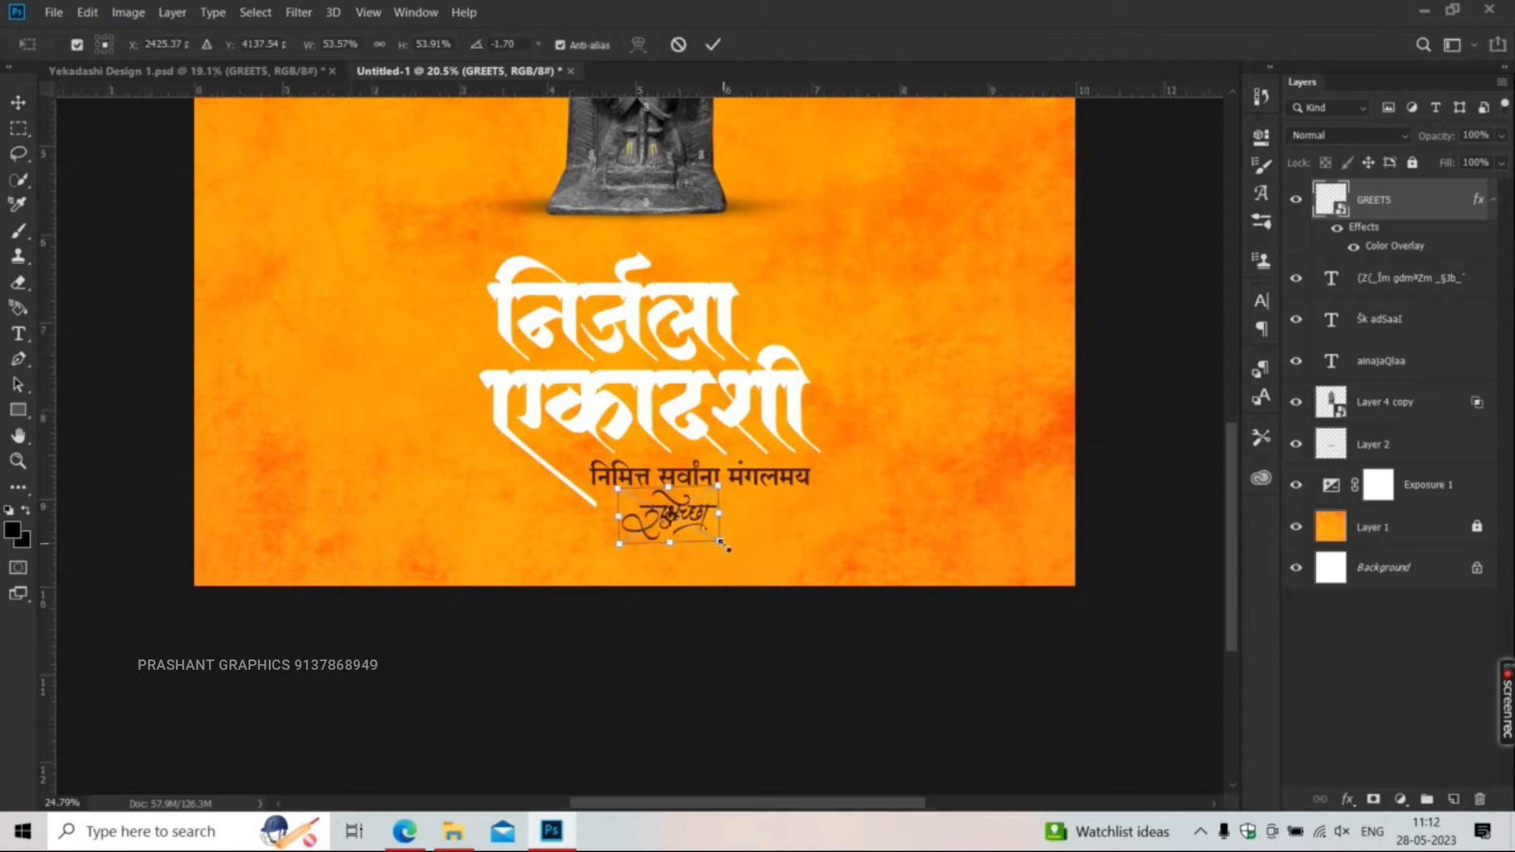
left_click_drag(713, 543, 791, 562)
key("Return")
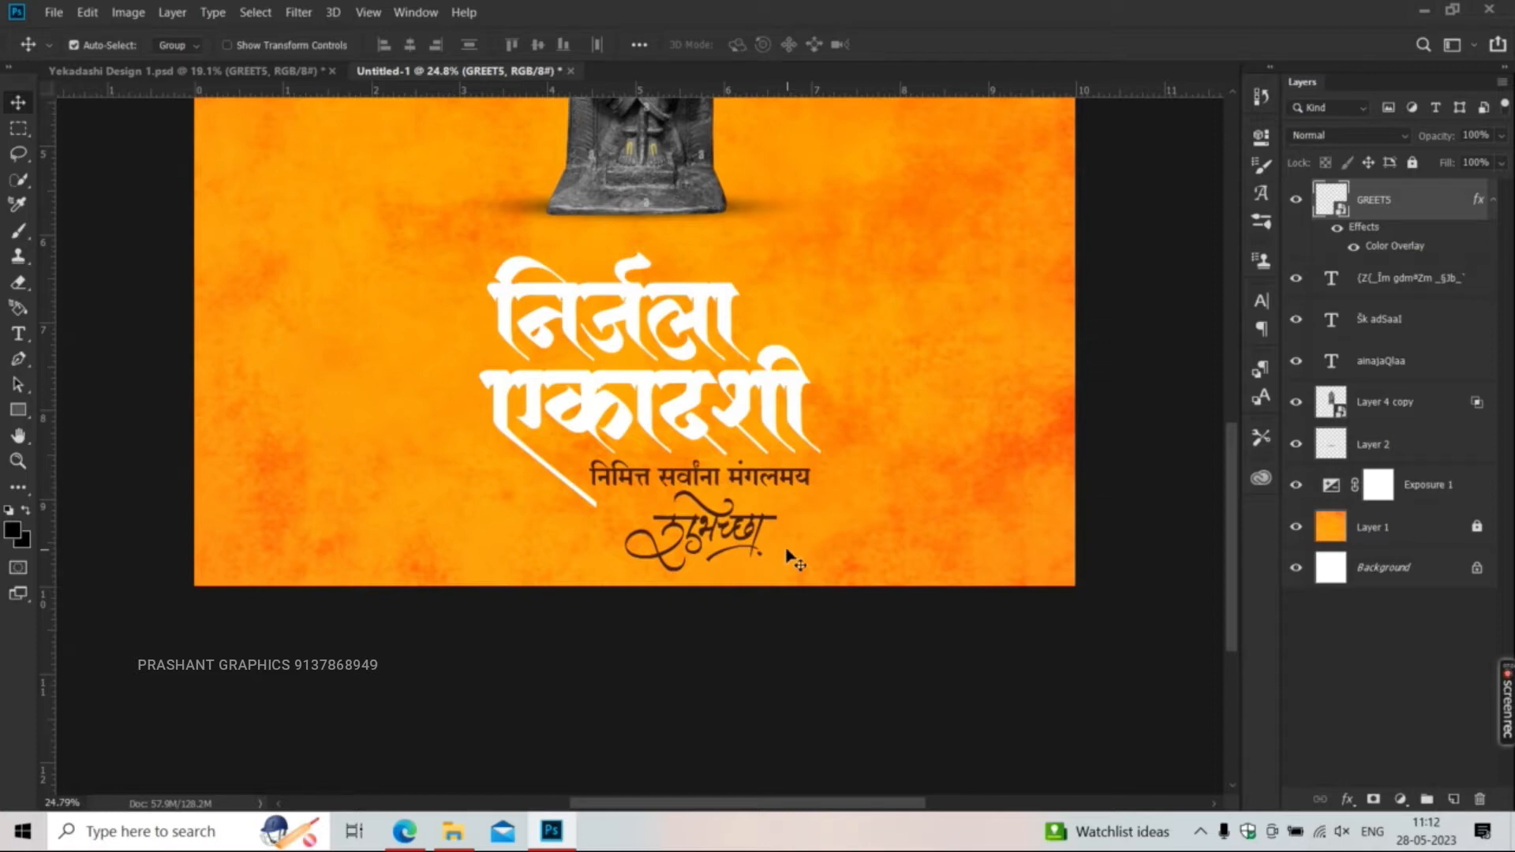
- Select both title lines, the tagline and the शुभेच्छा lettering together and move them up closer to the statue
key("ctrl+0")
left_click_drag(654, 651, 650, 605)
left_click_drag(489, 529, 772, 727)
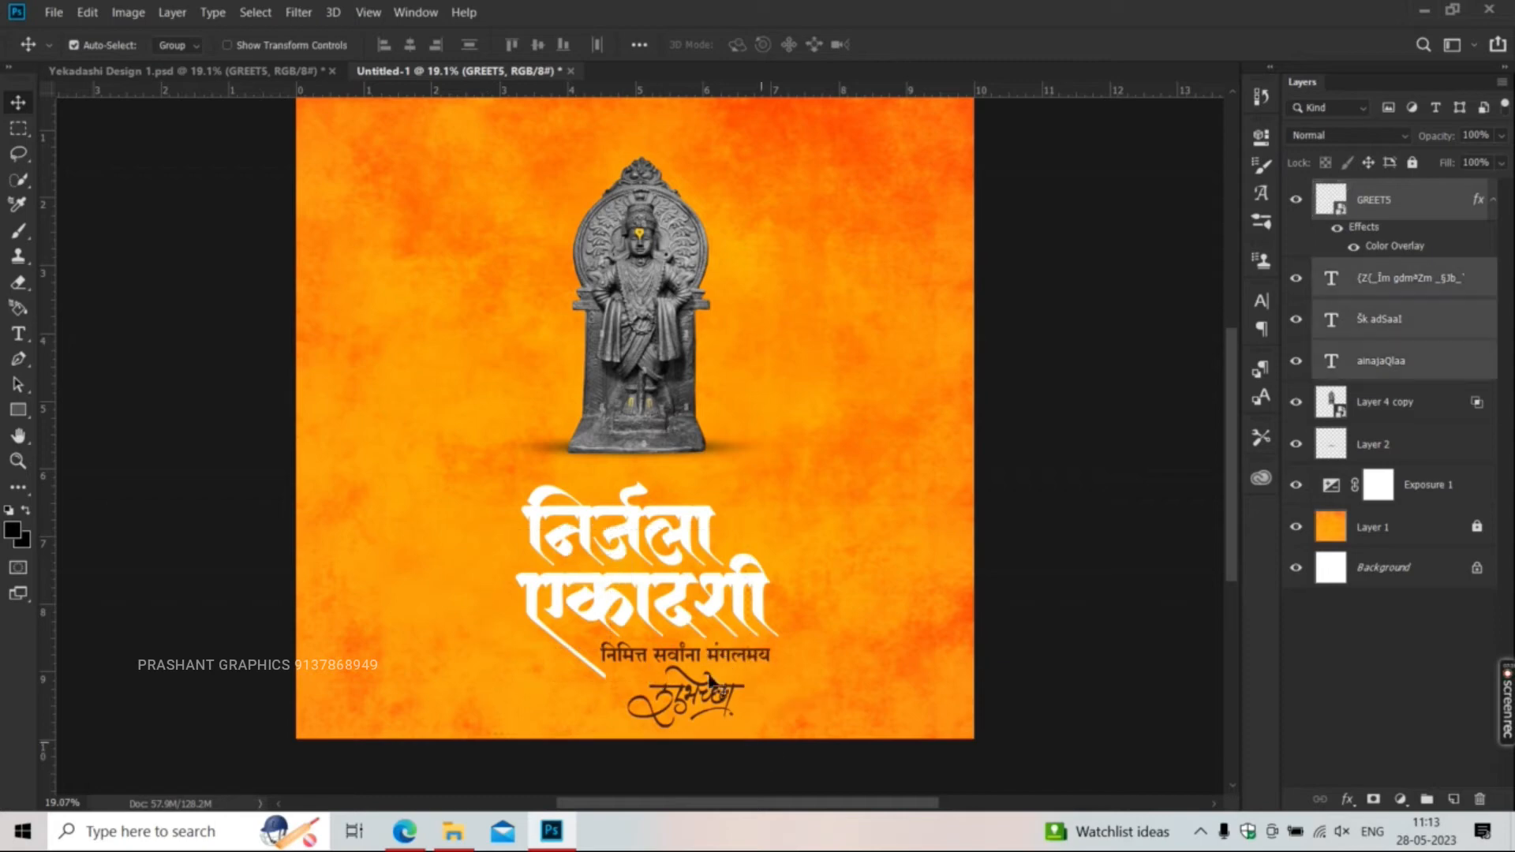
left_click_drag(609, 609, 615, 586)
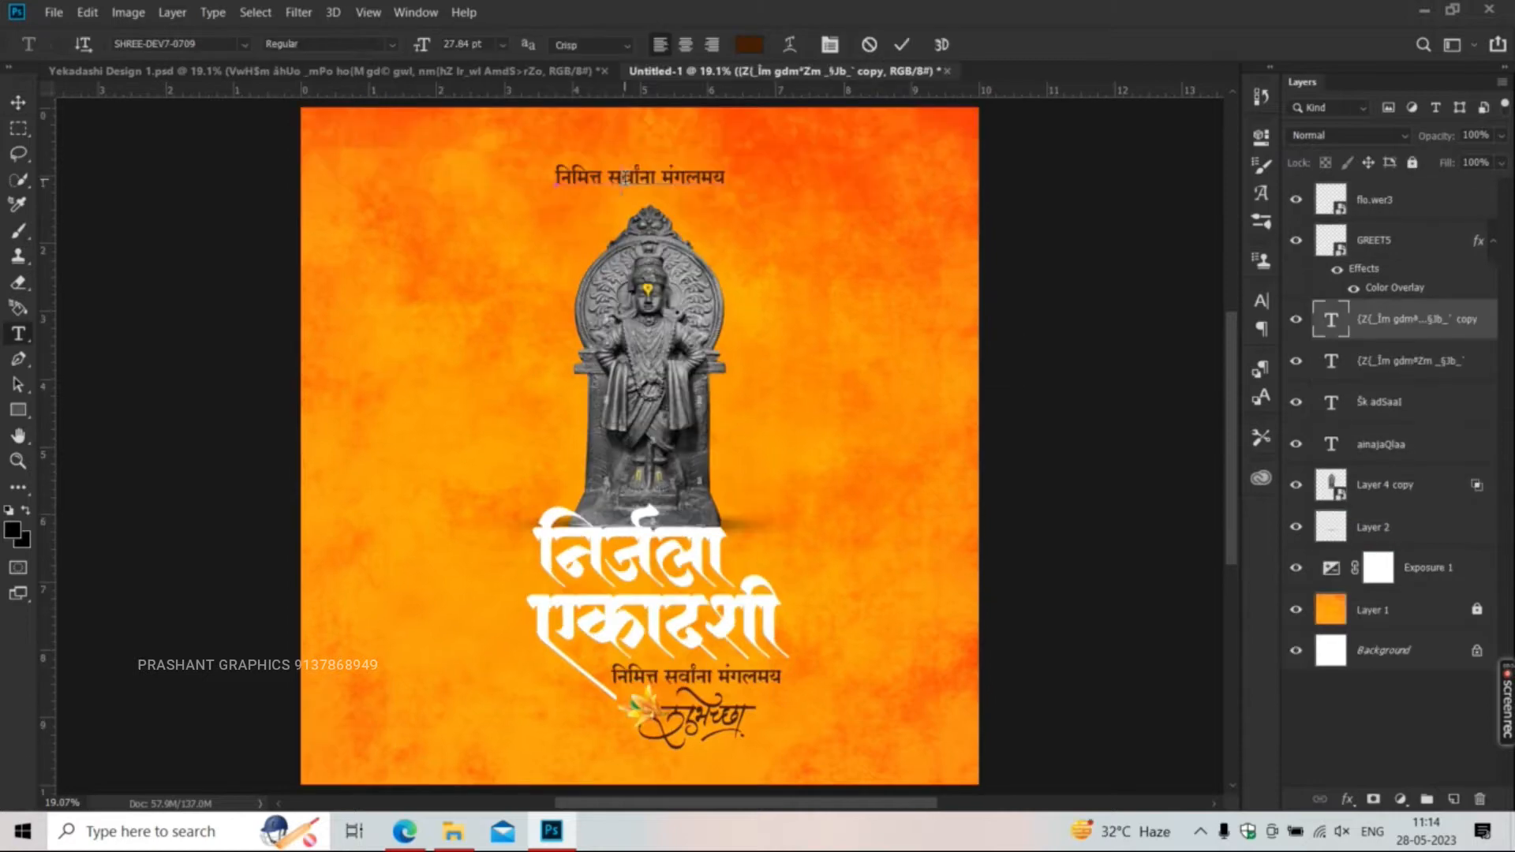
- Replace the tagline copy above the statue with तुका म्हणे माझे हेचि सर्व सुख, पाहिन श्रीमुख आवडीने and roughly centre it there
triple_click(626, 184)
type("तुका म्हणे माझे हेचि सर्व सुख, पाहिन श्रीमुख आवडीने")
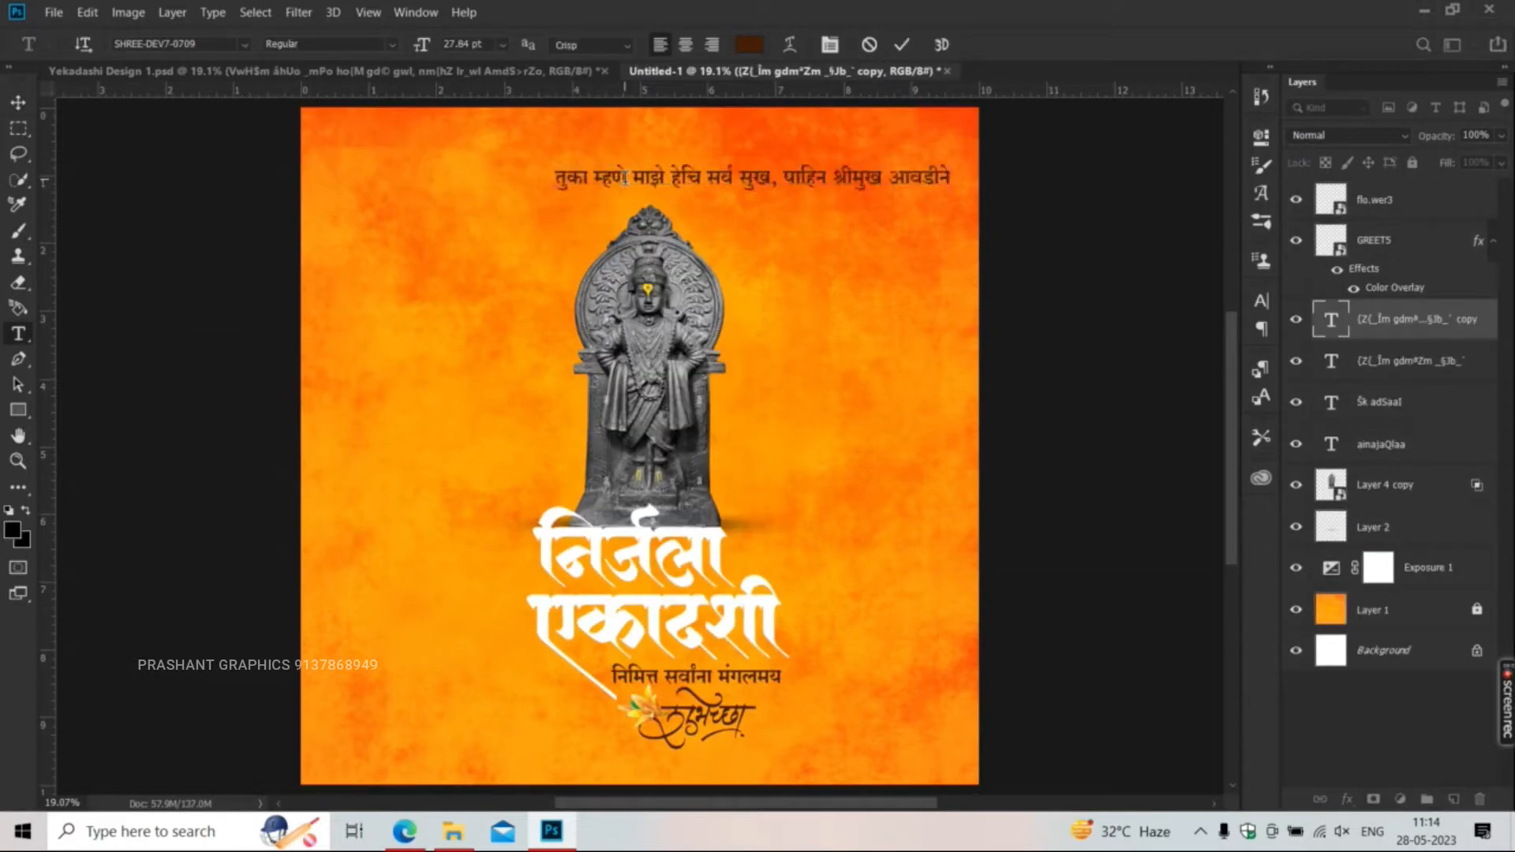
key("ctrl+Return")
key("v")
left_click_drag(532, 176, 504, 172)
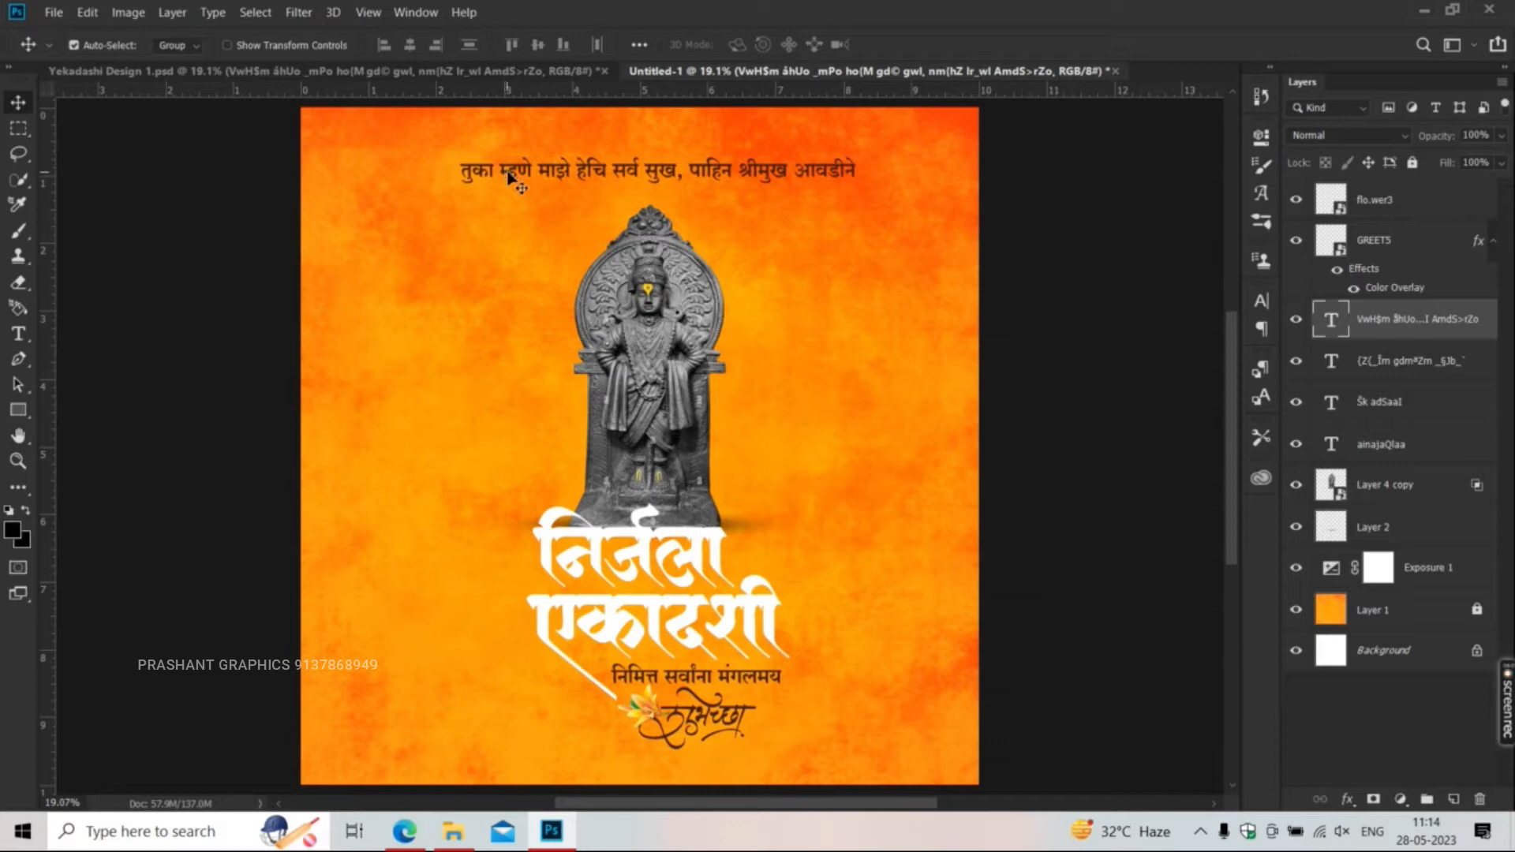
key("Up")
- Place the birds image pngegg (9) from drive D's Downloads folder, scale it to about 18% and position it right of the statue's upper half
left_click(54, 19)
left_click(79, 372)
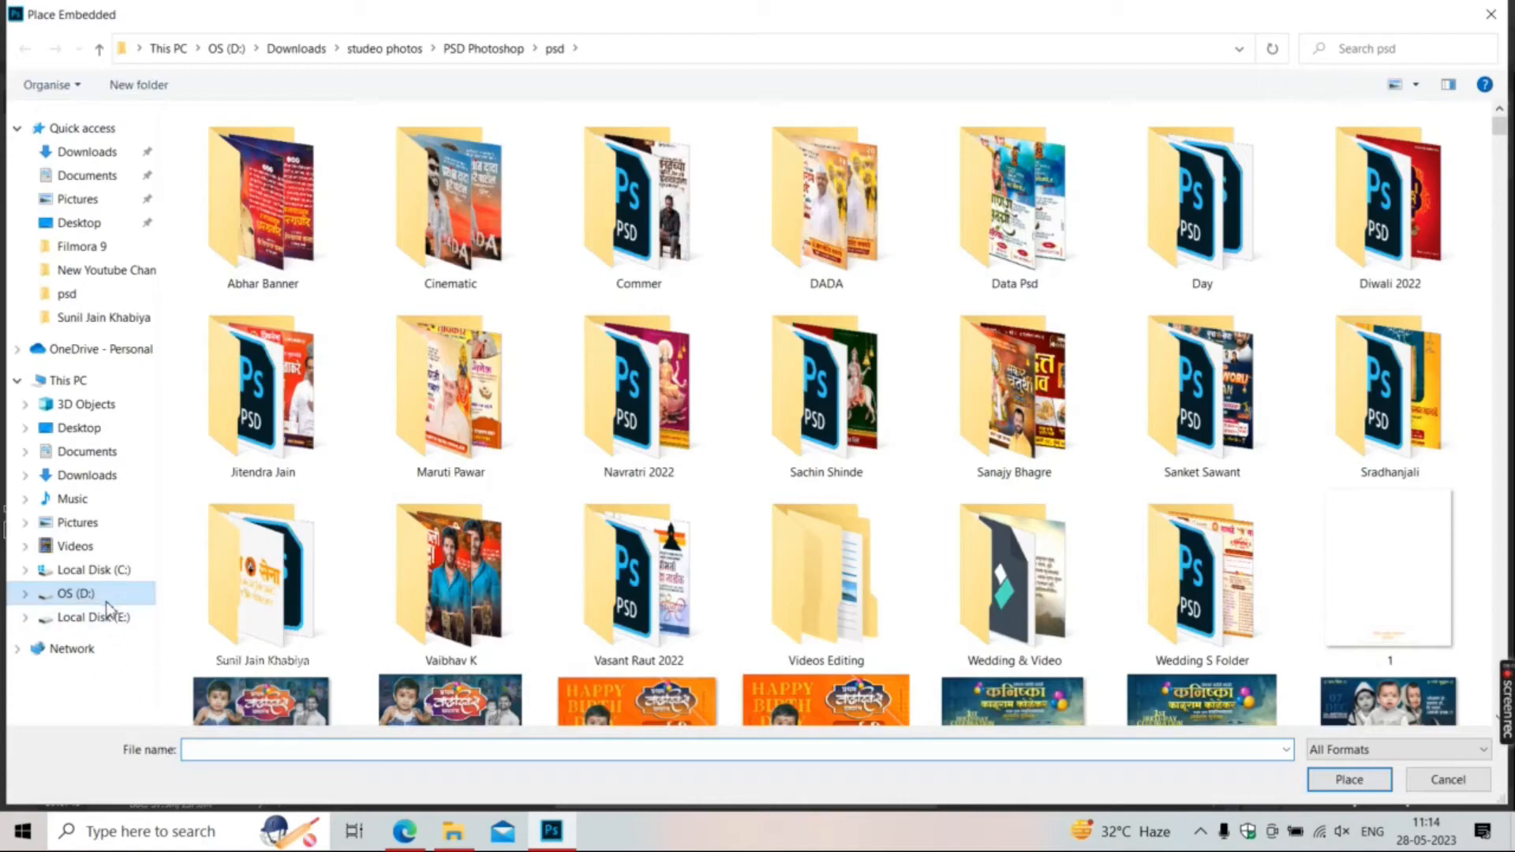
left_click(109, 603)
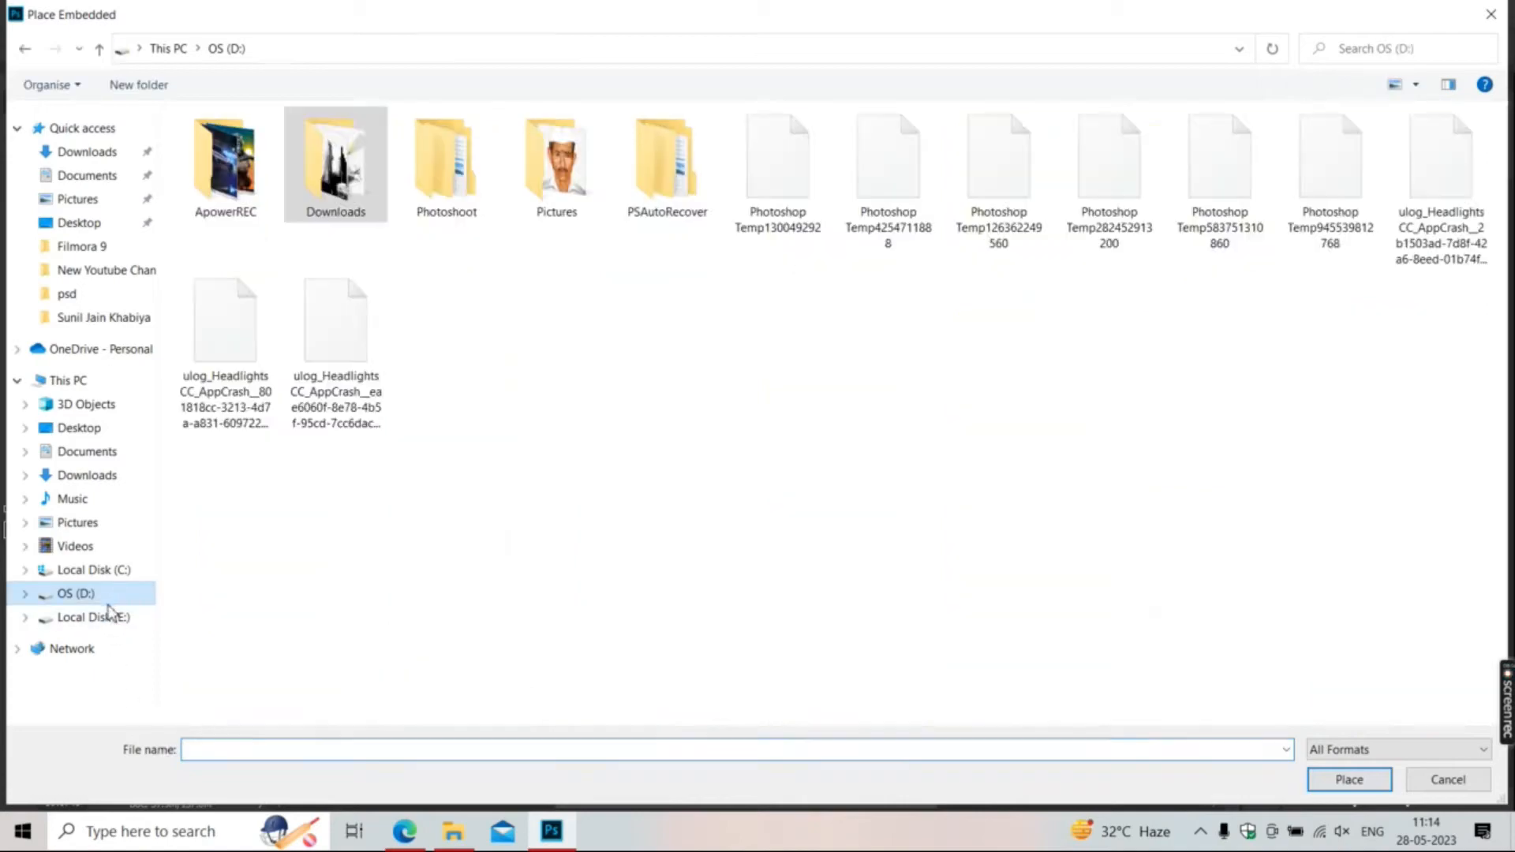
left_click(109, 616)
left_click(115, 594)
double_click(336, 165)
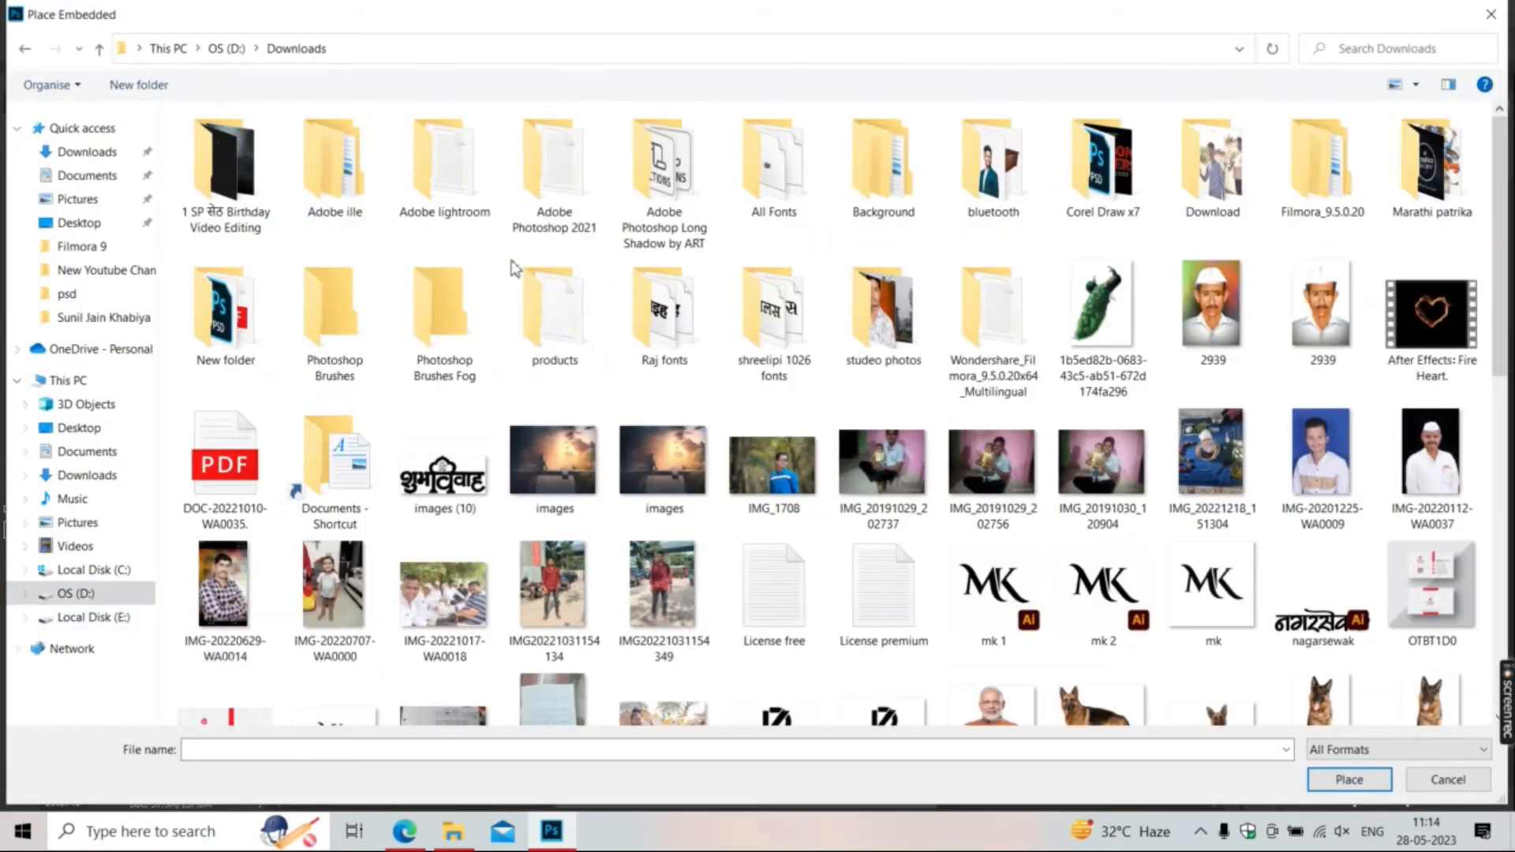
scroll(734, 392, "down", 10)
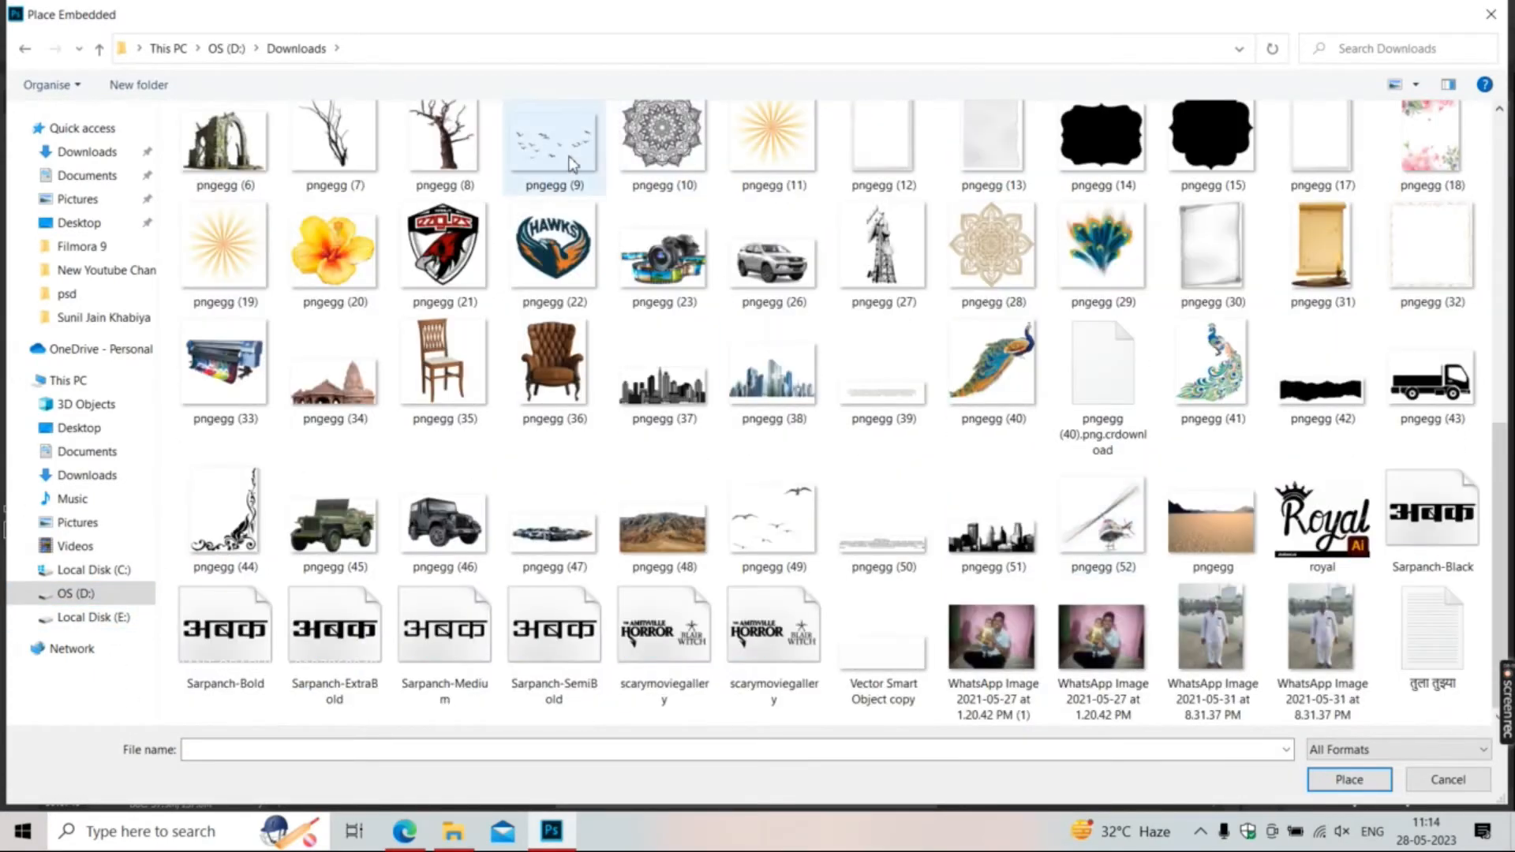
double_click(574, 164)
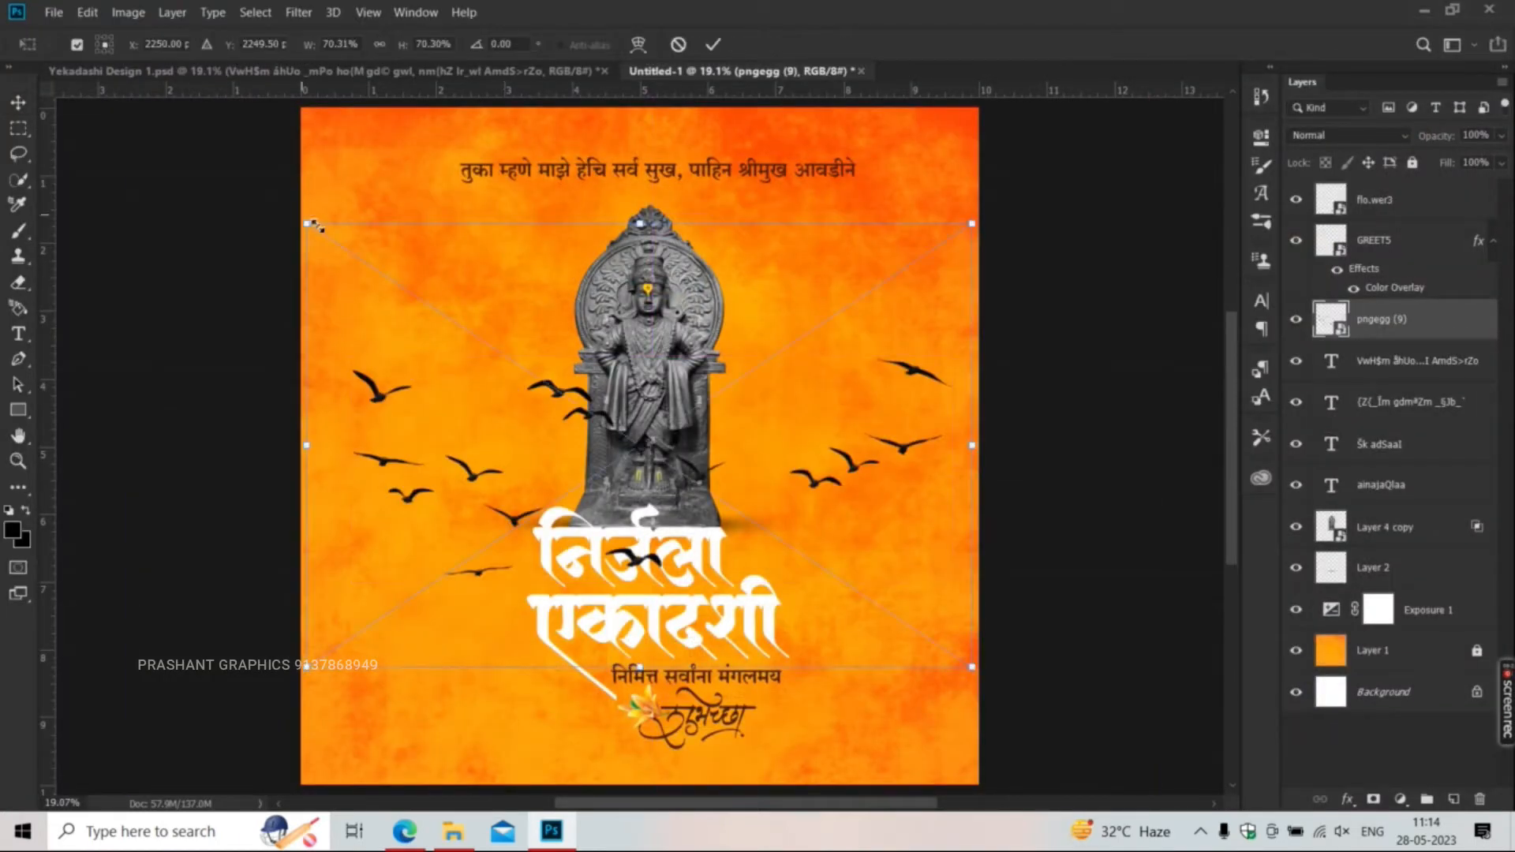
left_click_drag(316, 226, 555, 389)
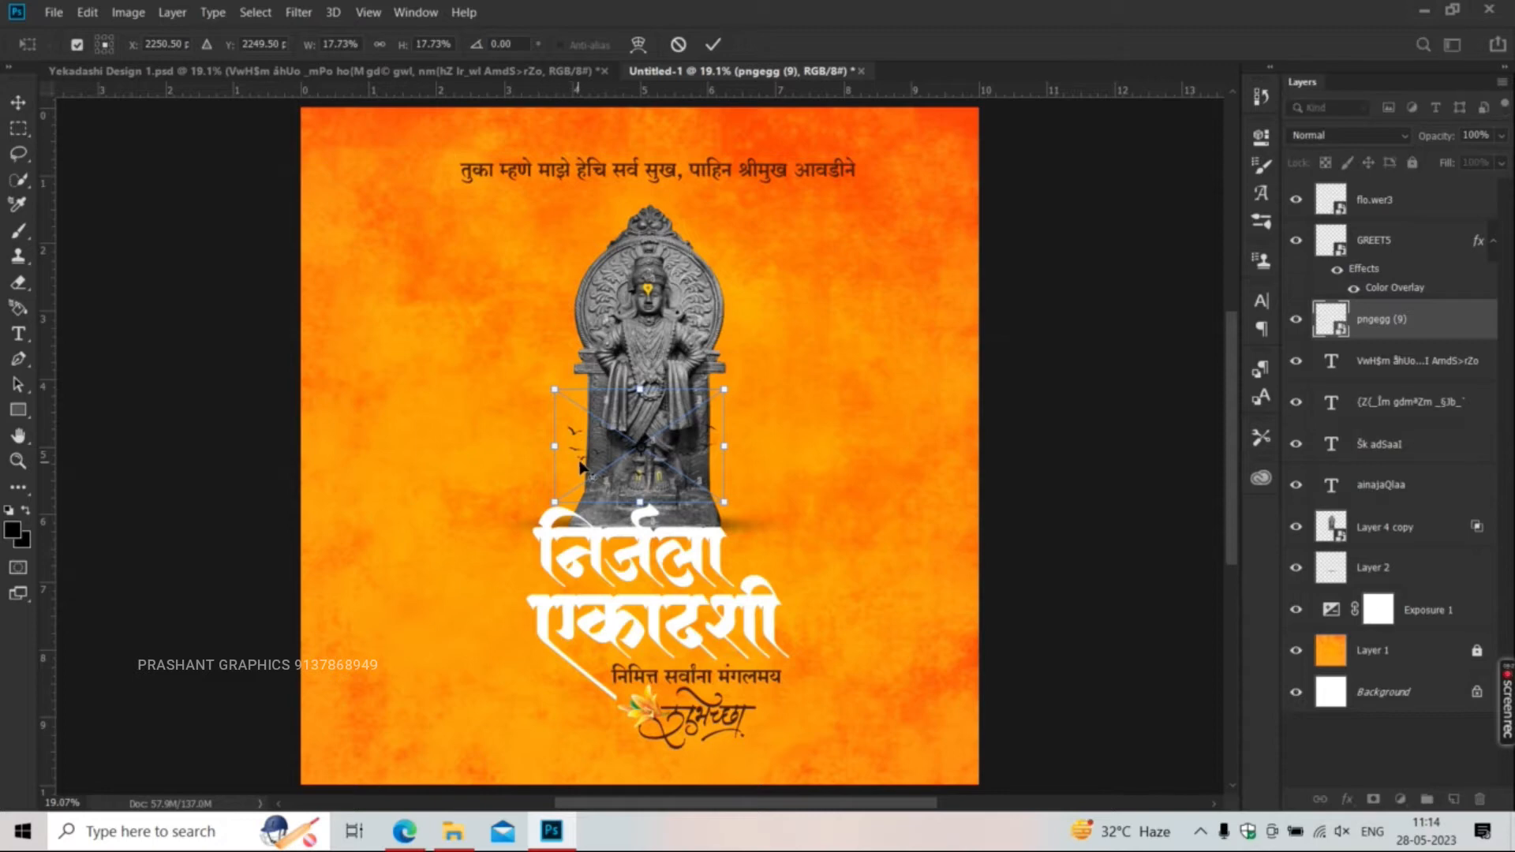
left_click_drag(580, 466, 761, 350)
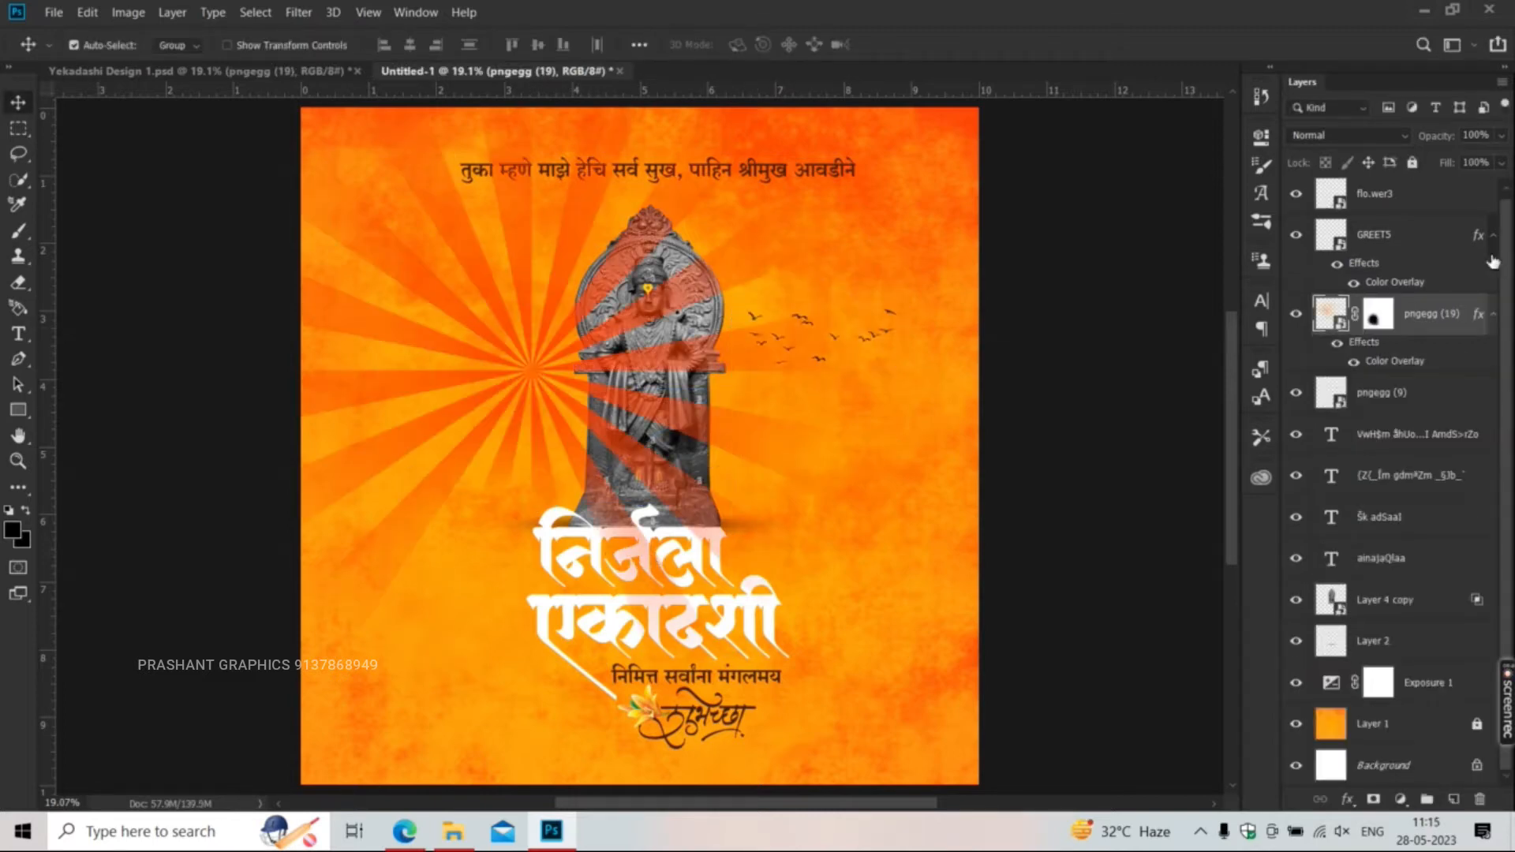
- Move the sunburst layer pngegg (19) beneath the statue and its shadow layer, and centre the rays behind the statue
left_click_drag(1421, 313, 1331, 663)
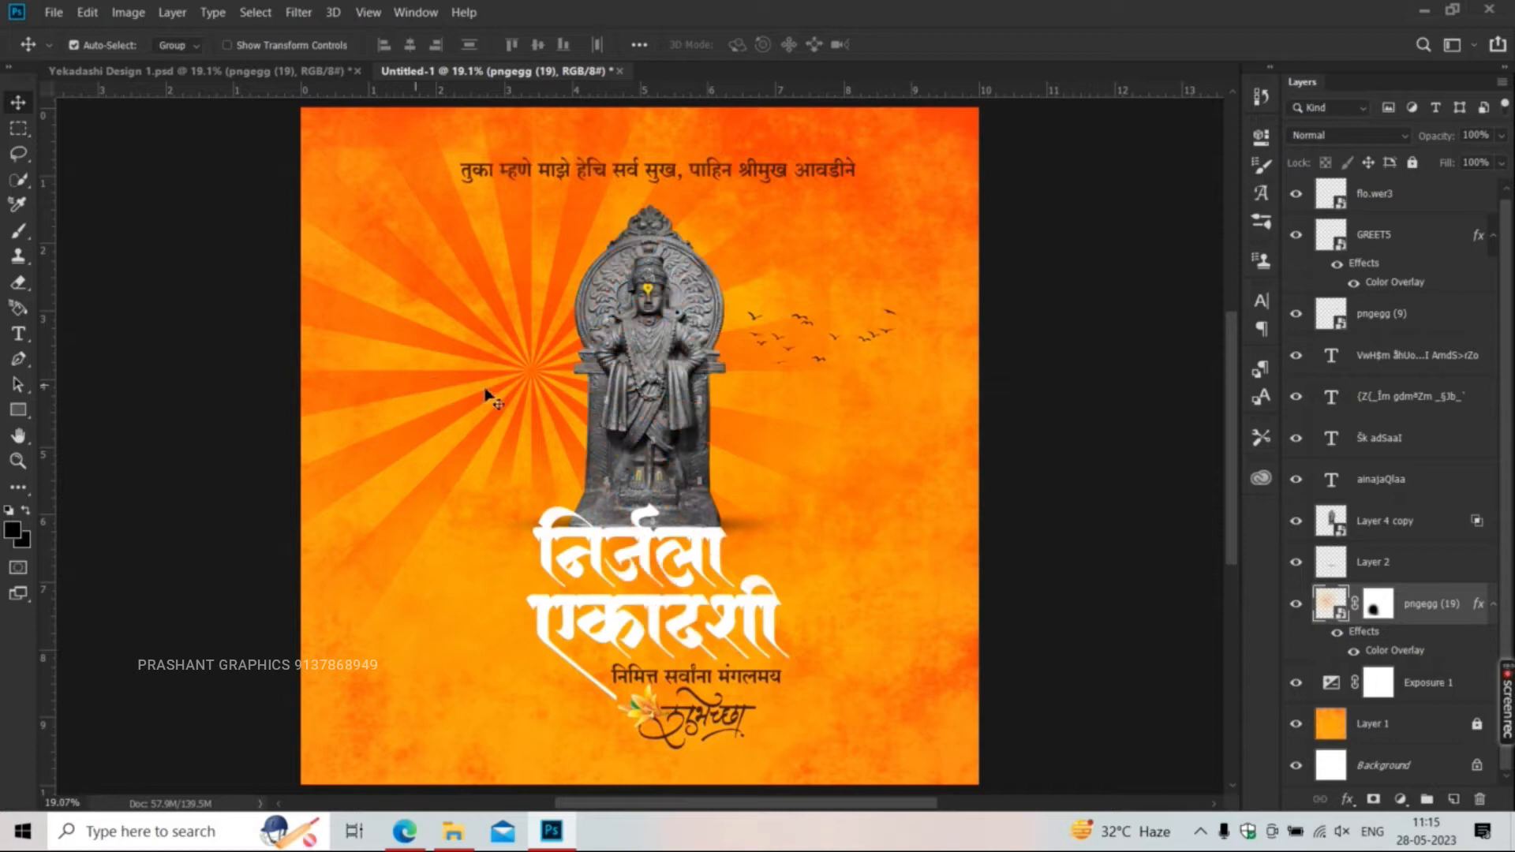
left_click_drag(543, 395, 556, 427)
- Group the two title text layers निर्जला and एकादशी and give the group a drop shadow at 40% opacity
scroll(627, 592, "up", 2)
left_click(1436, 483)
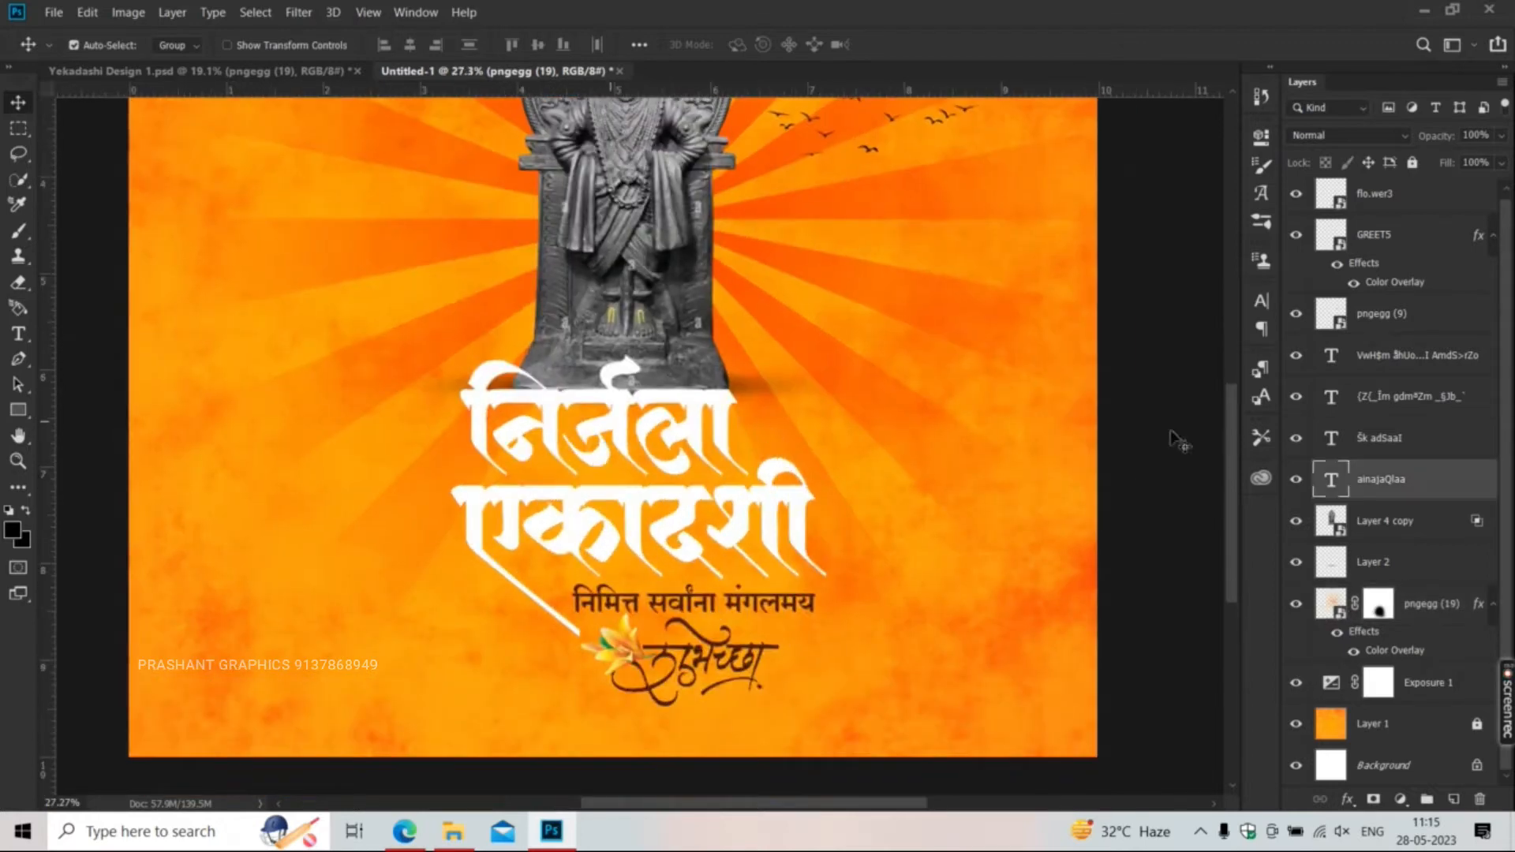
left_click(1423, 448, "shift")
key("ctrl+g")
double_click(1425, 450)
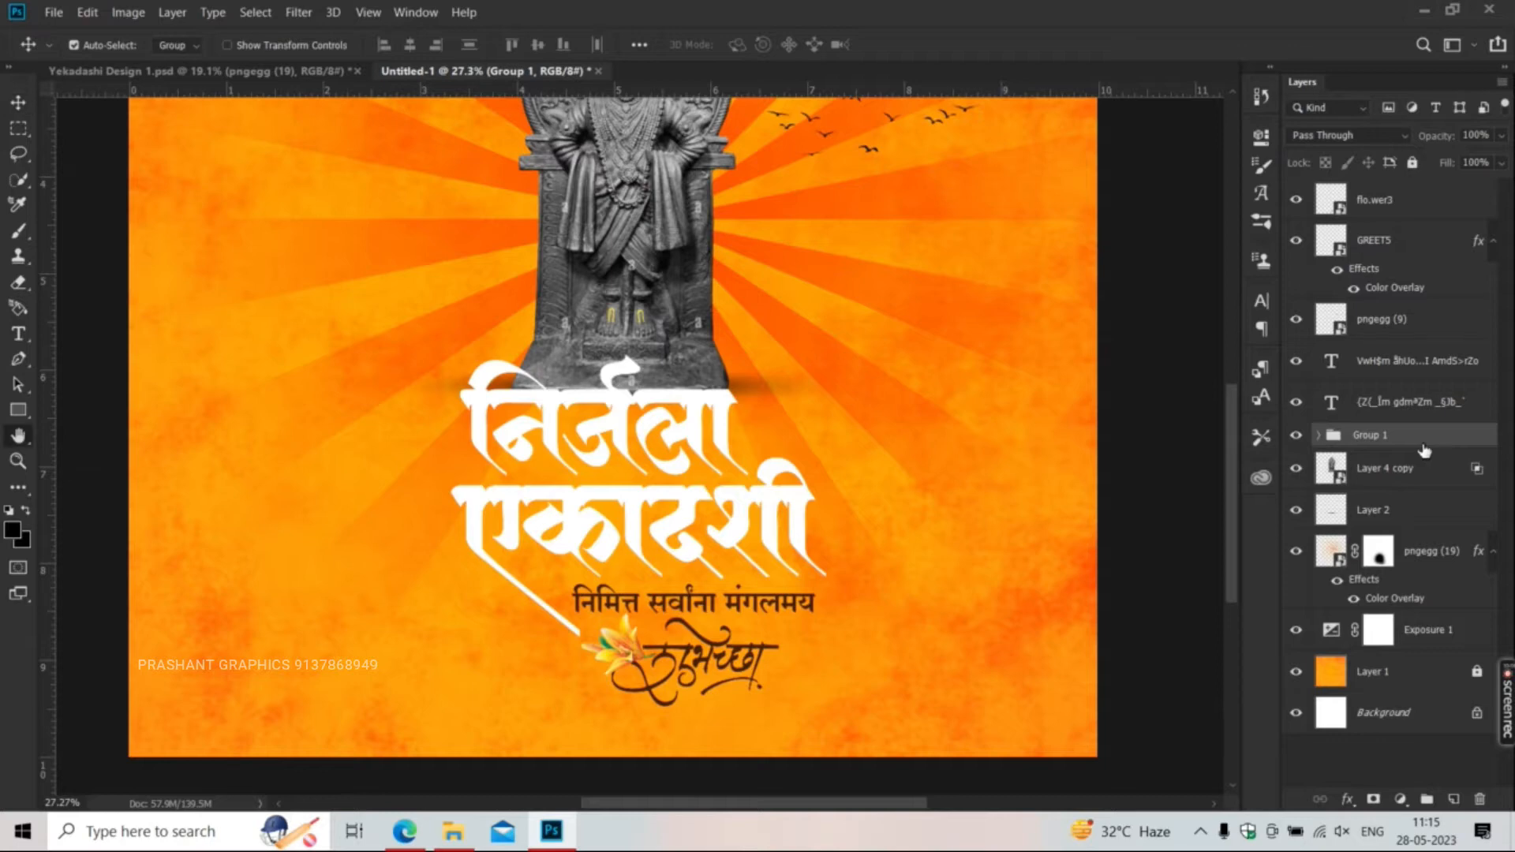
left_click(915, 533)
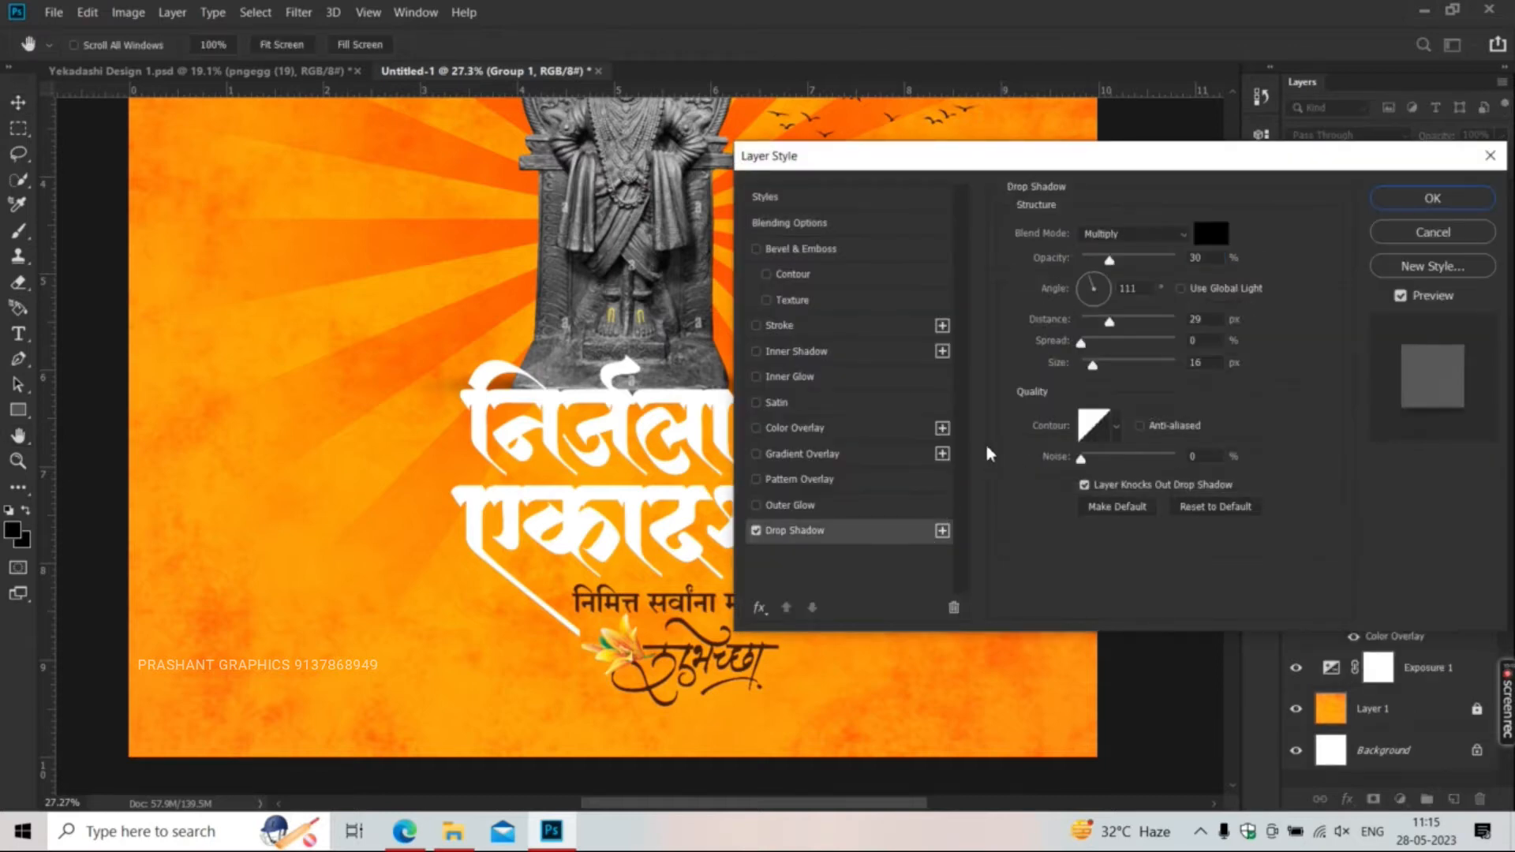
left_click_drag(1109, 261, 1119, 264)
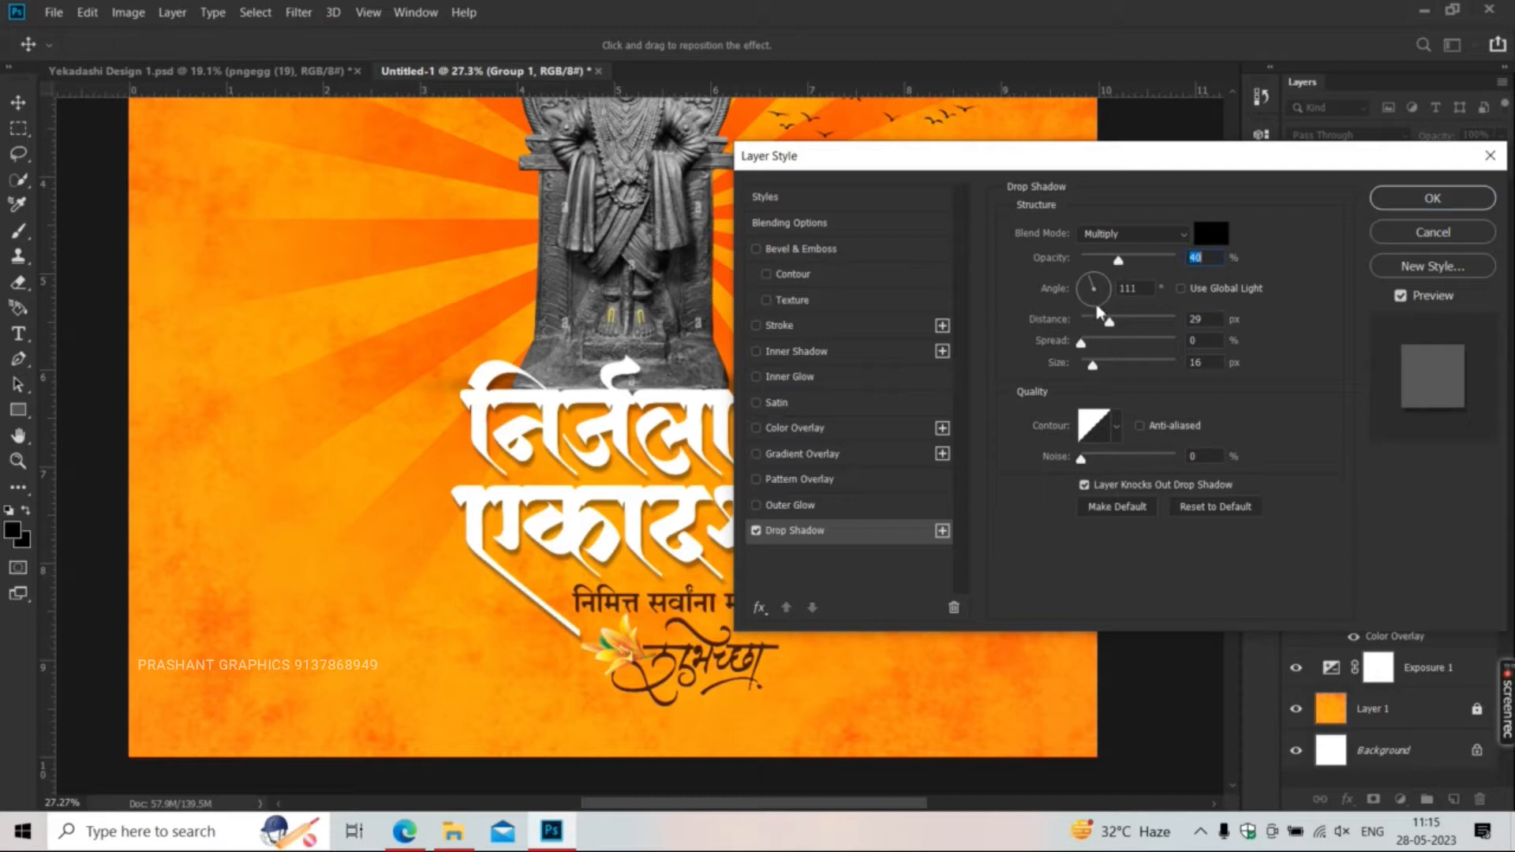
key("Return")
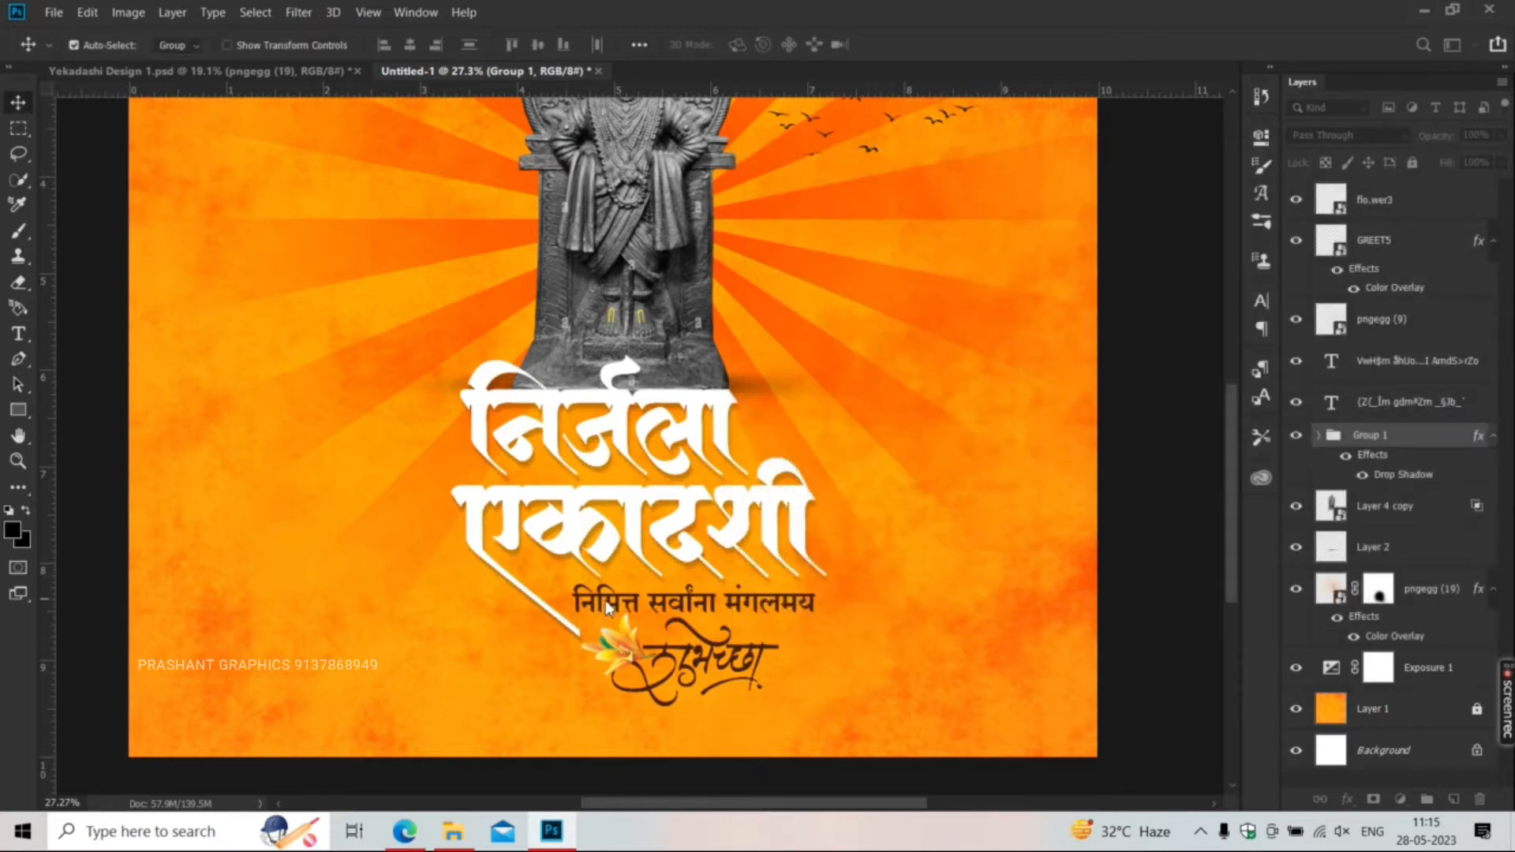
key("ctrl+0")
left_click_drag(648, 647, 640, 483)
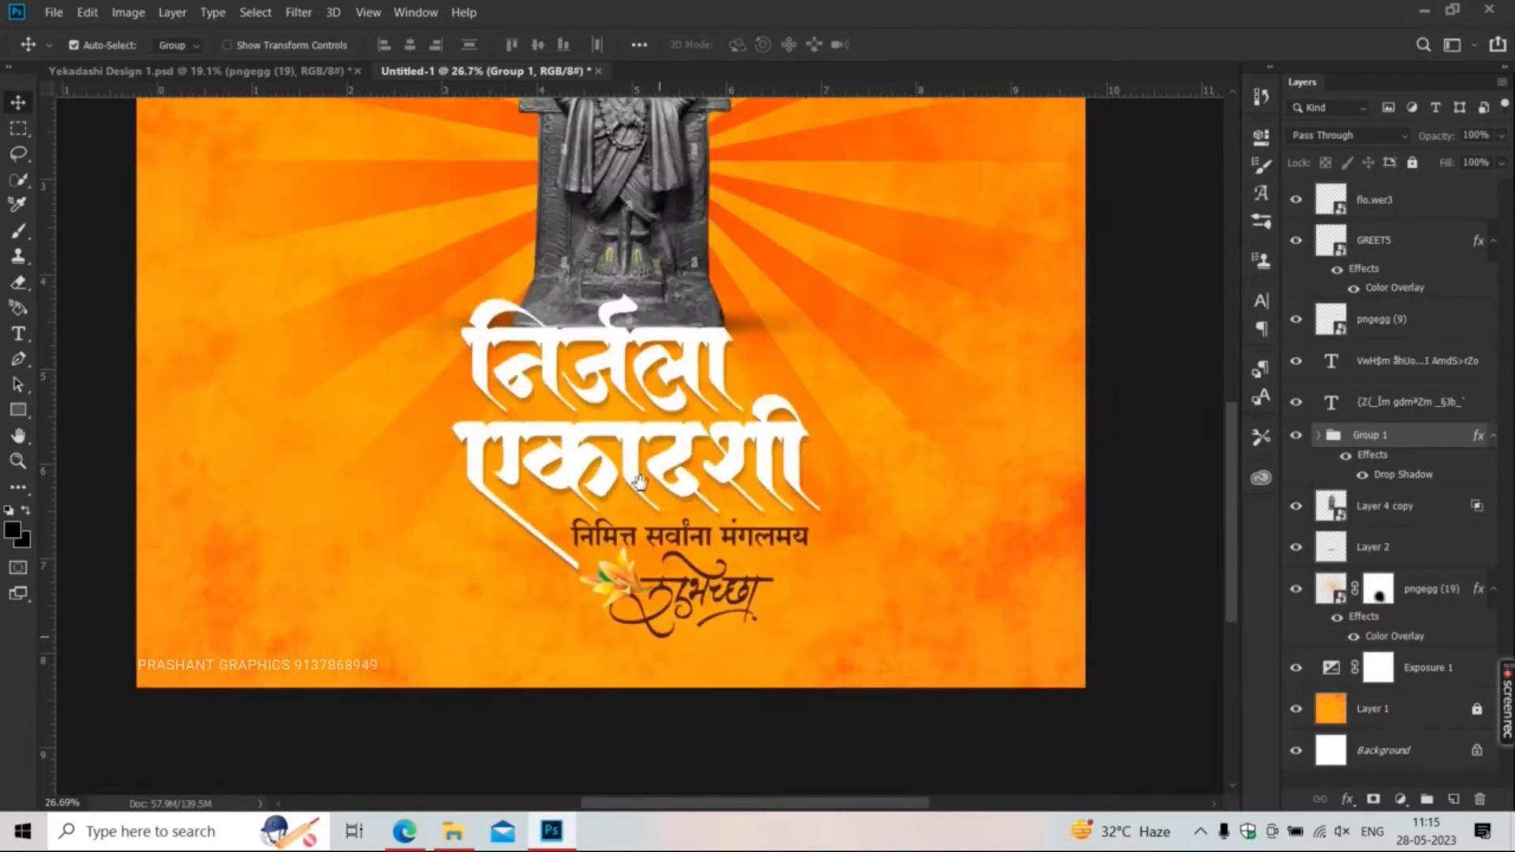
- Switch to the Edge browser and run a Google image search for grunge textures
left_click(404, 831)
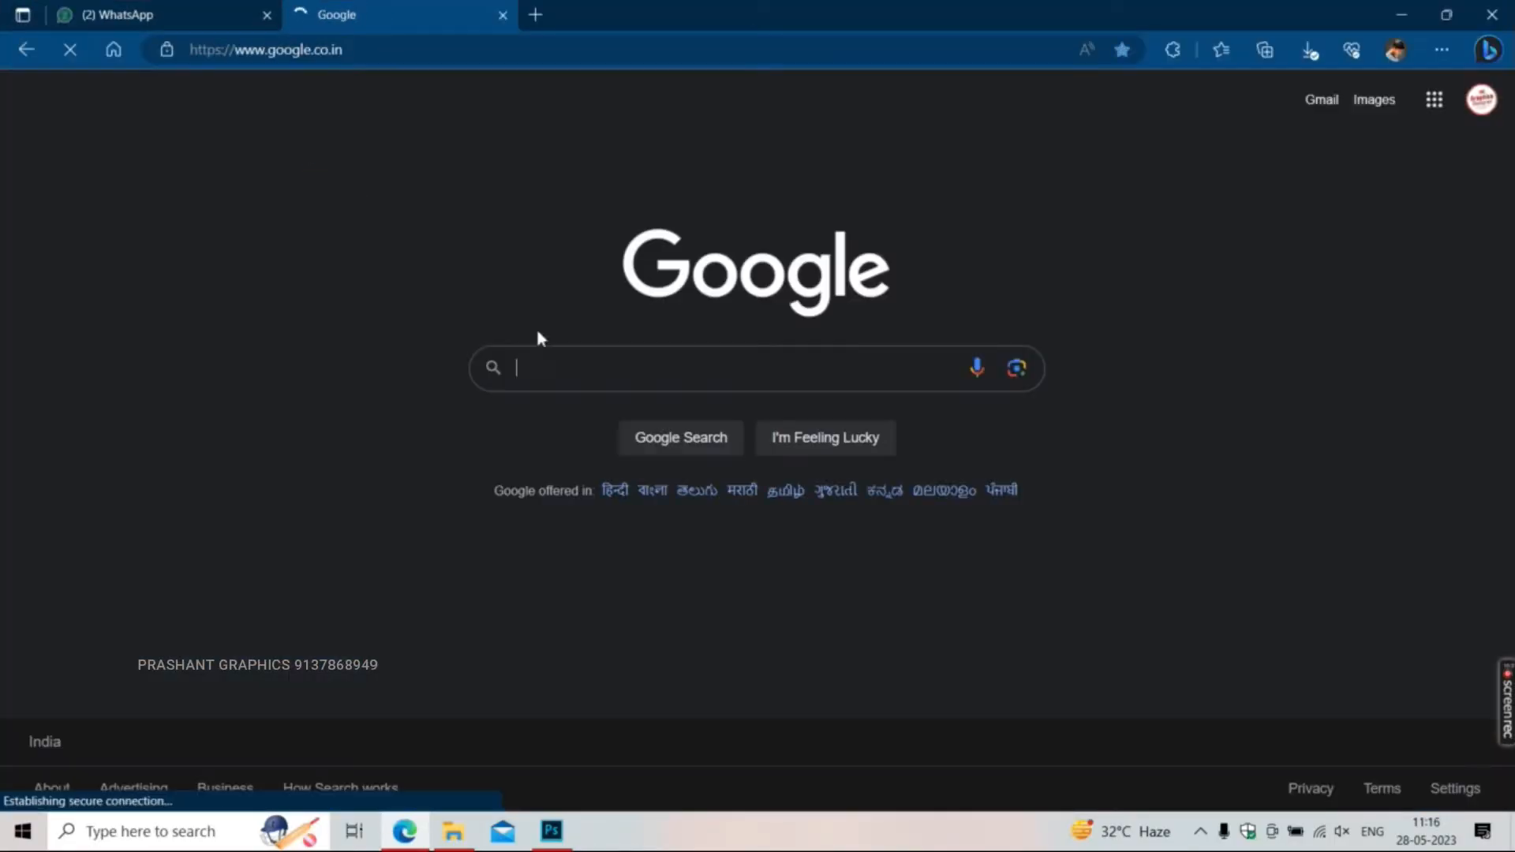
left_click(544, 365)
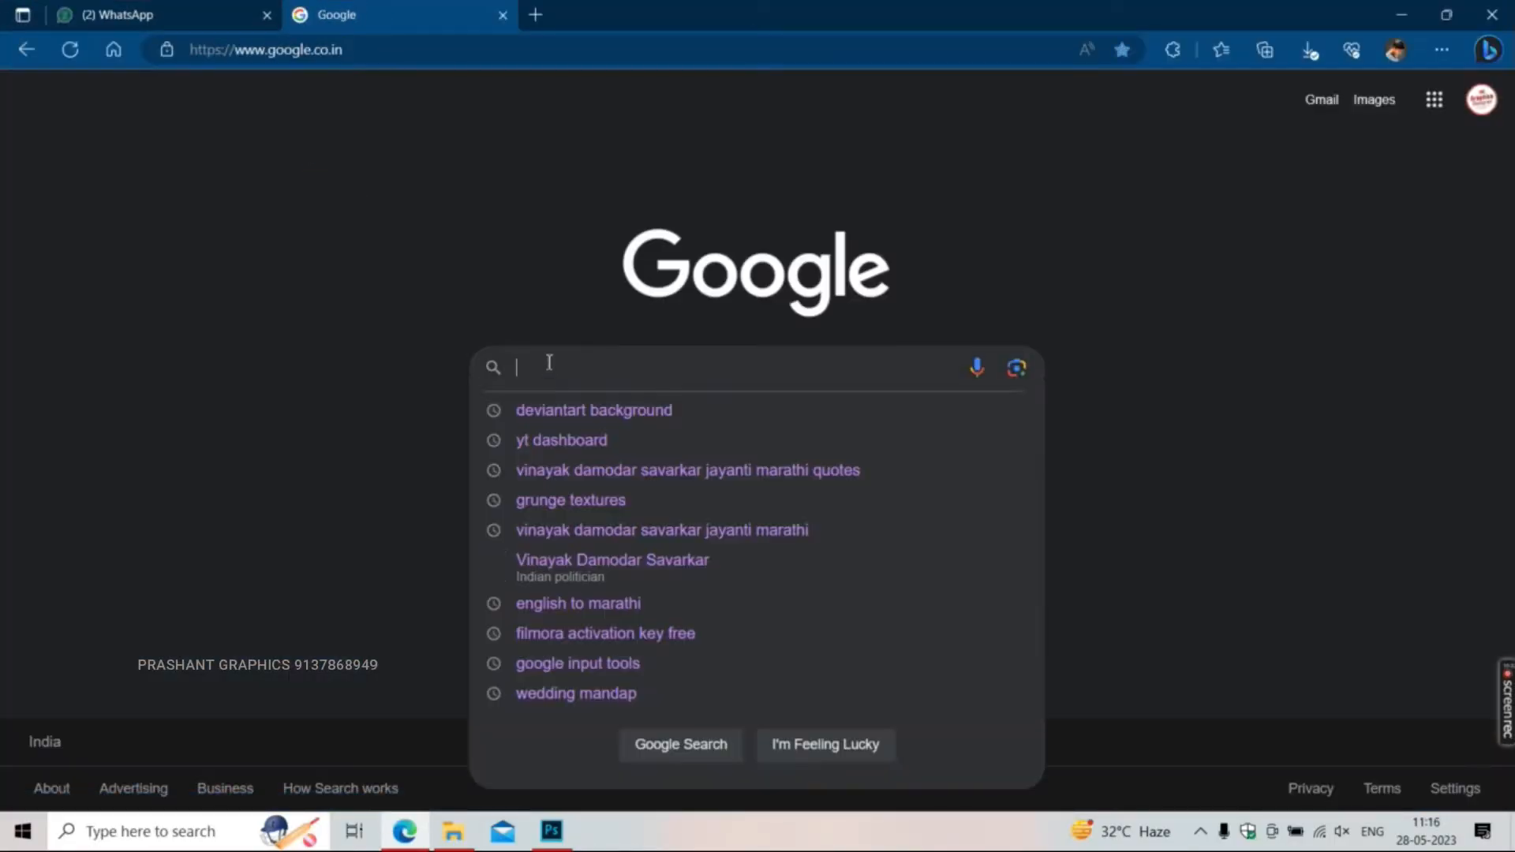
type("G")
left_click(584, 439)
left_click_drag(318, 116, 176, 116)
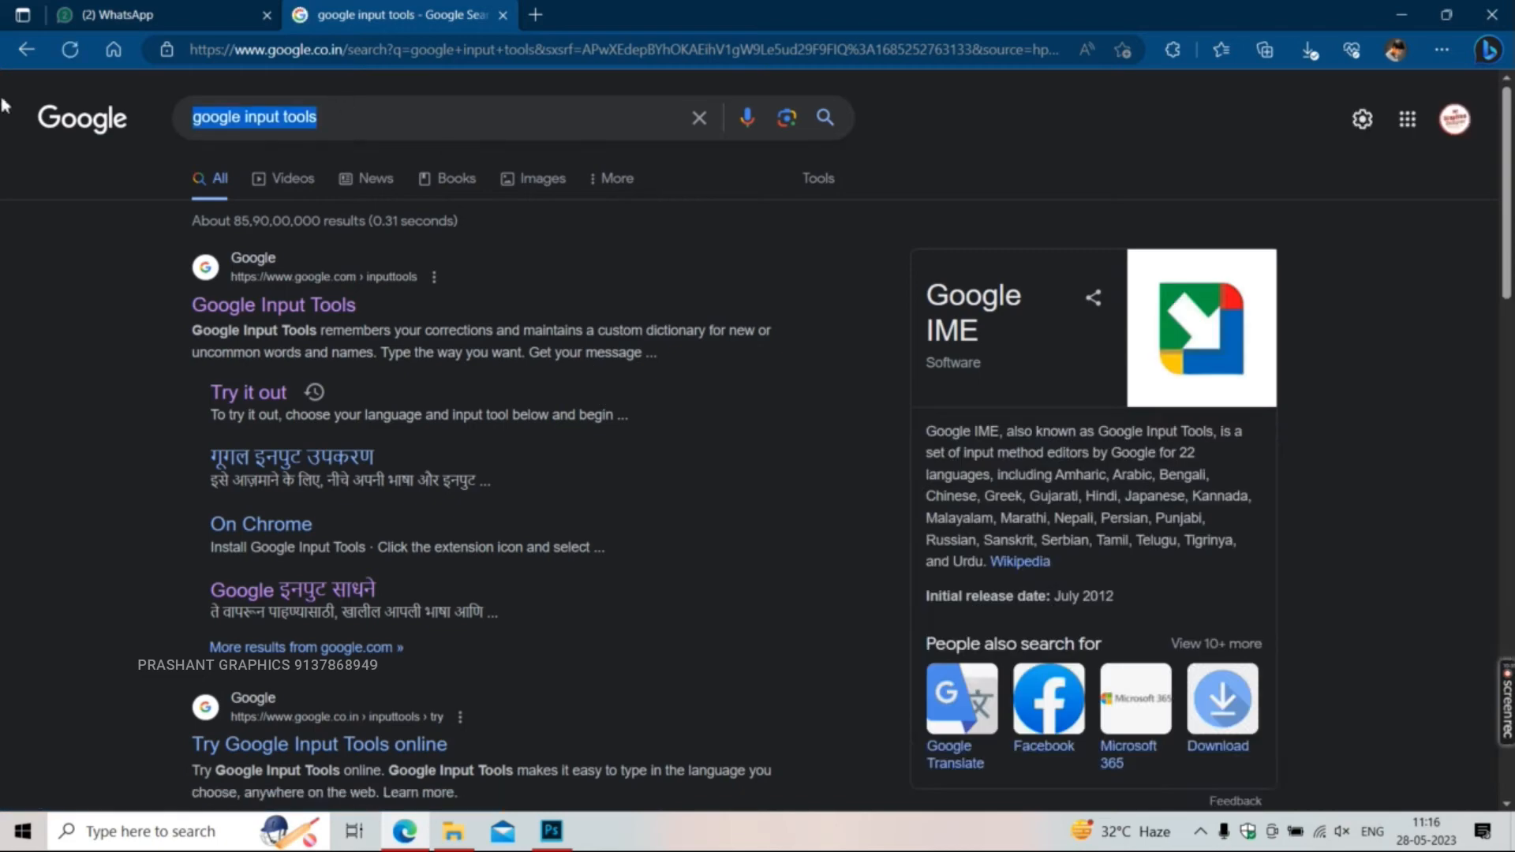
type("g")
left_click(272, 191)
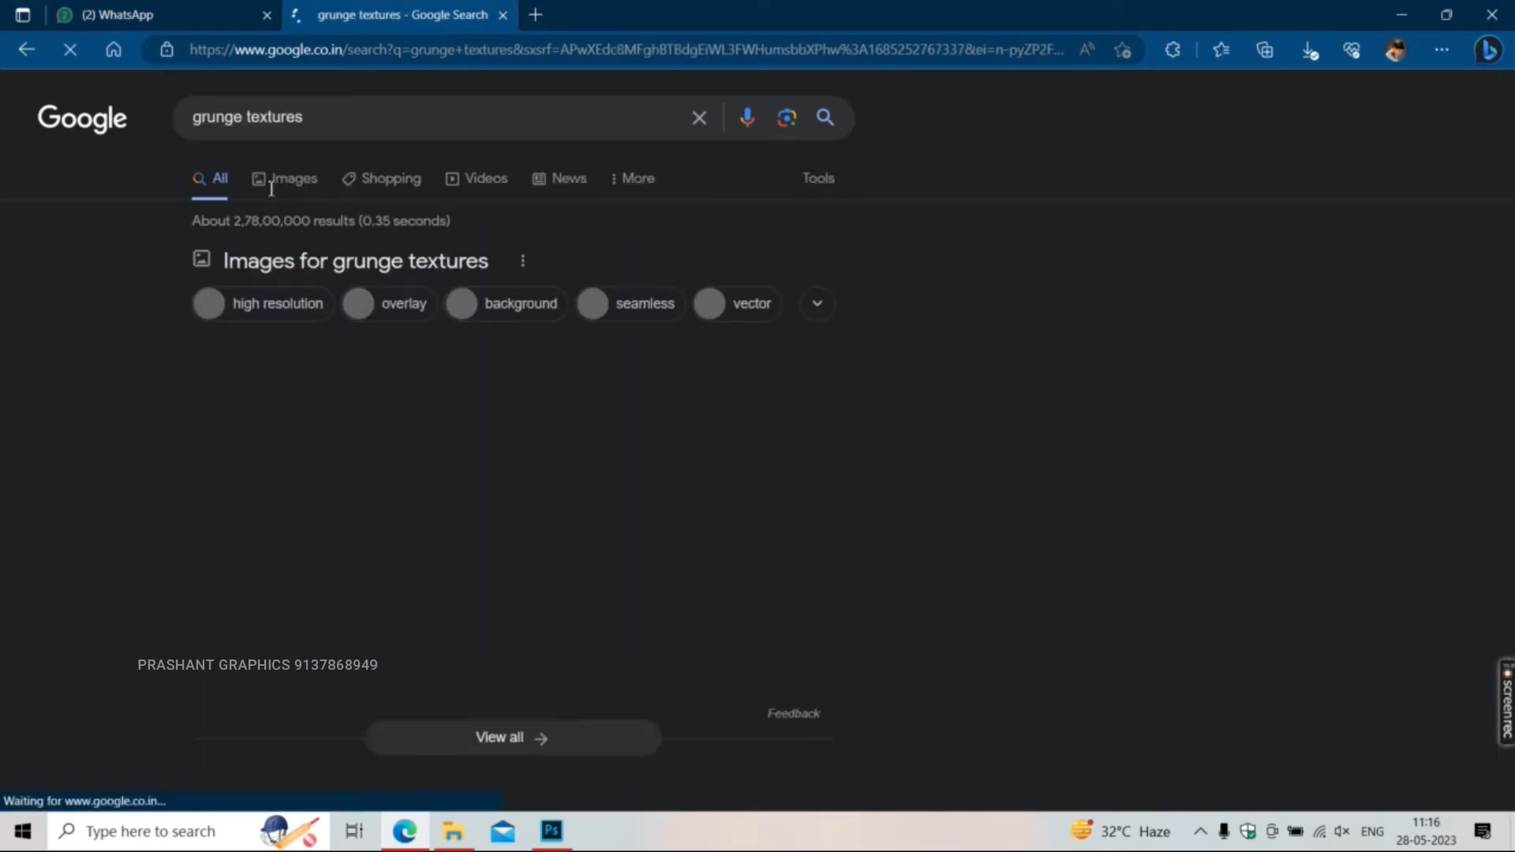
left_click(277, 192)
- Examine the speckled white grunge textures from Freepik and Unblast, along with their related images
scroll(159, 277, "down", 4)
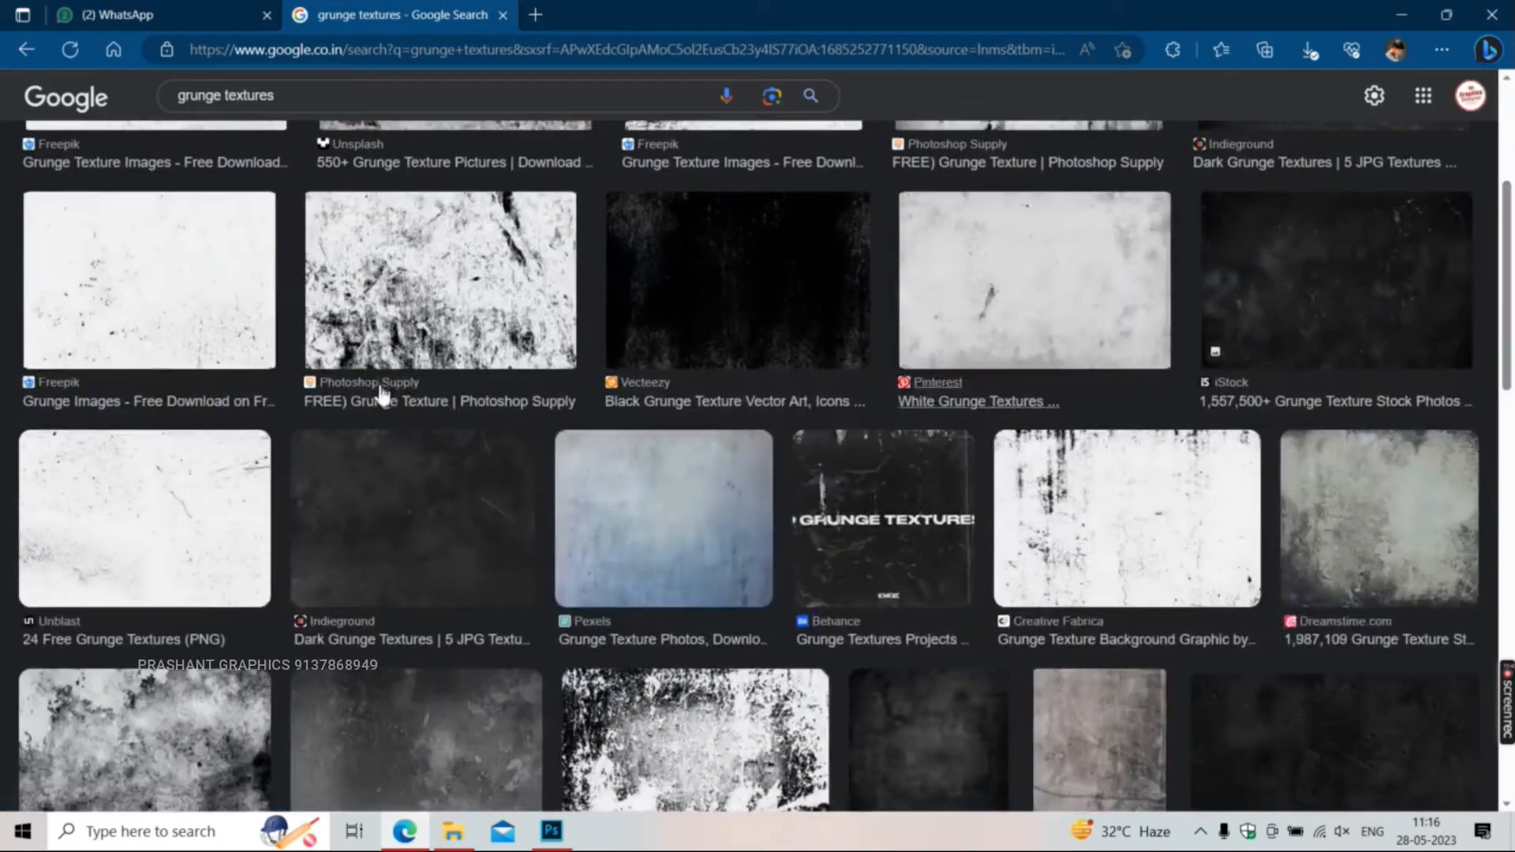
left_click(159, 278)
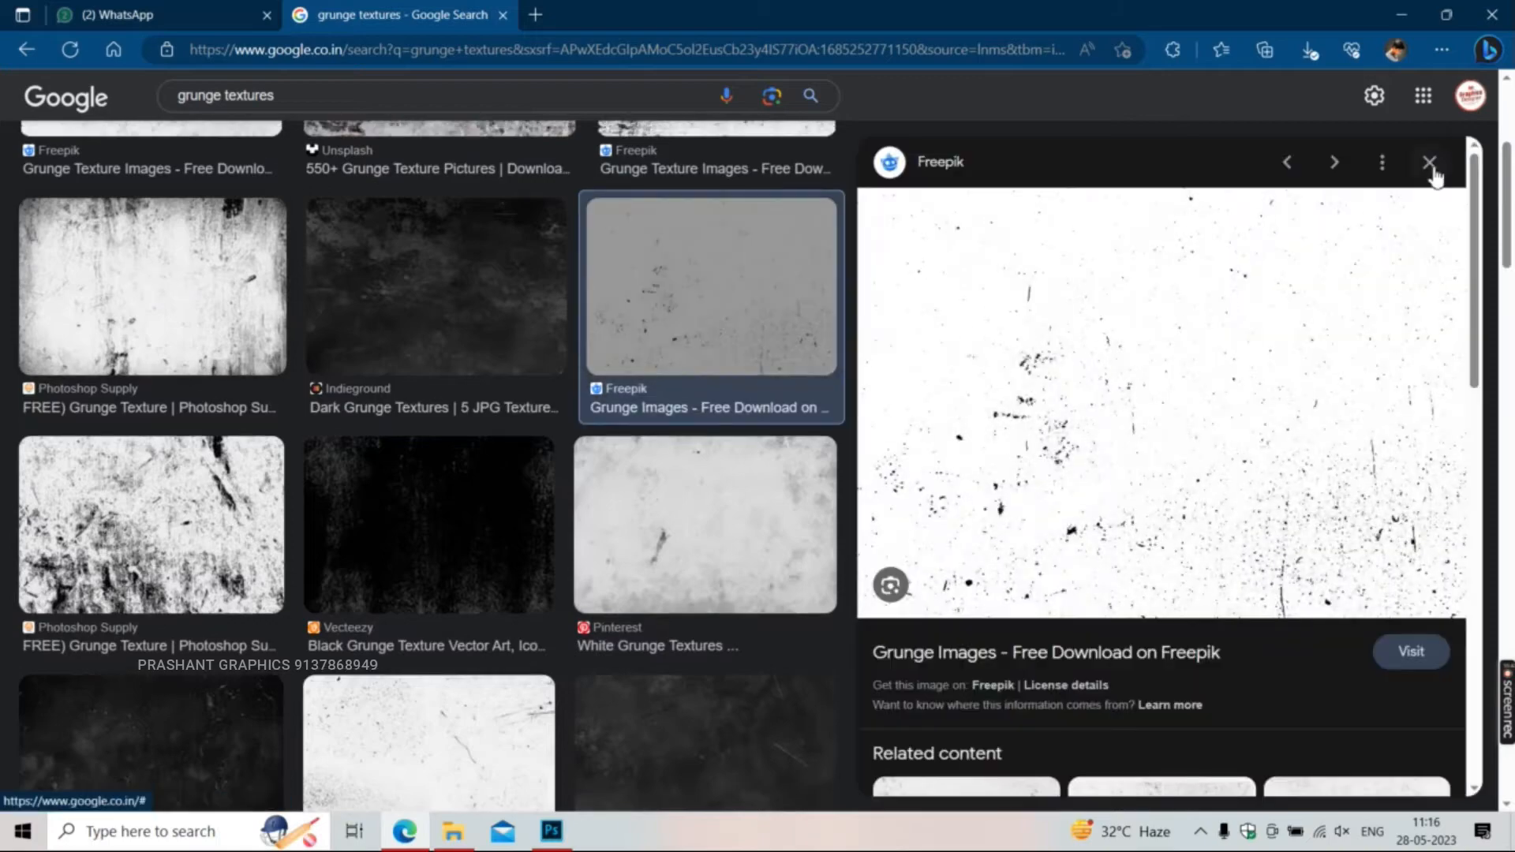
scroll(1337, 390, "down", 5)
scroll(1336, 384, "up", 6)
left_click(1429, 162)
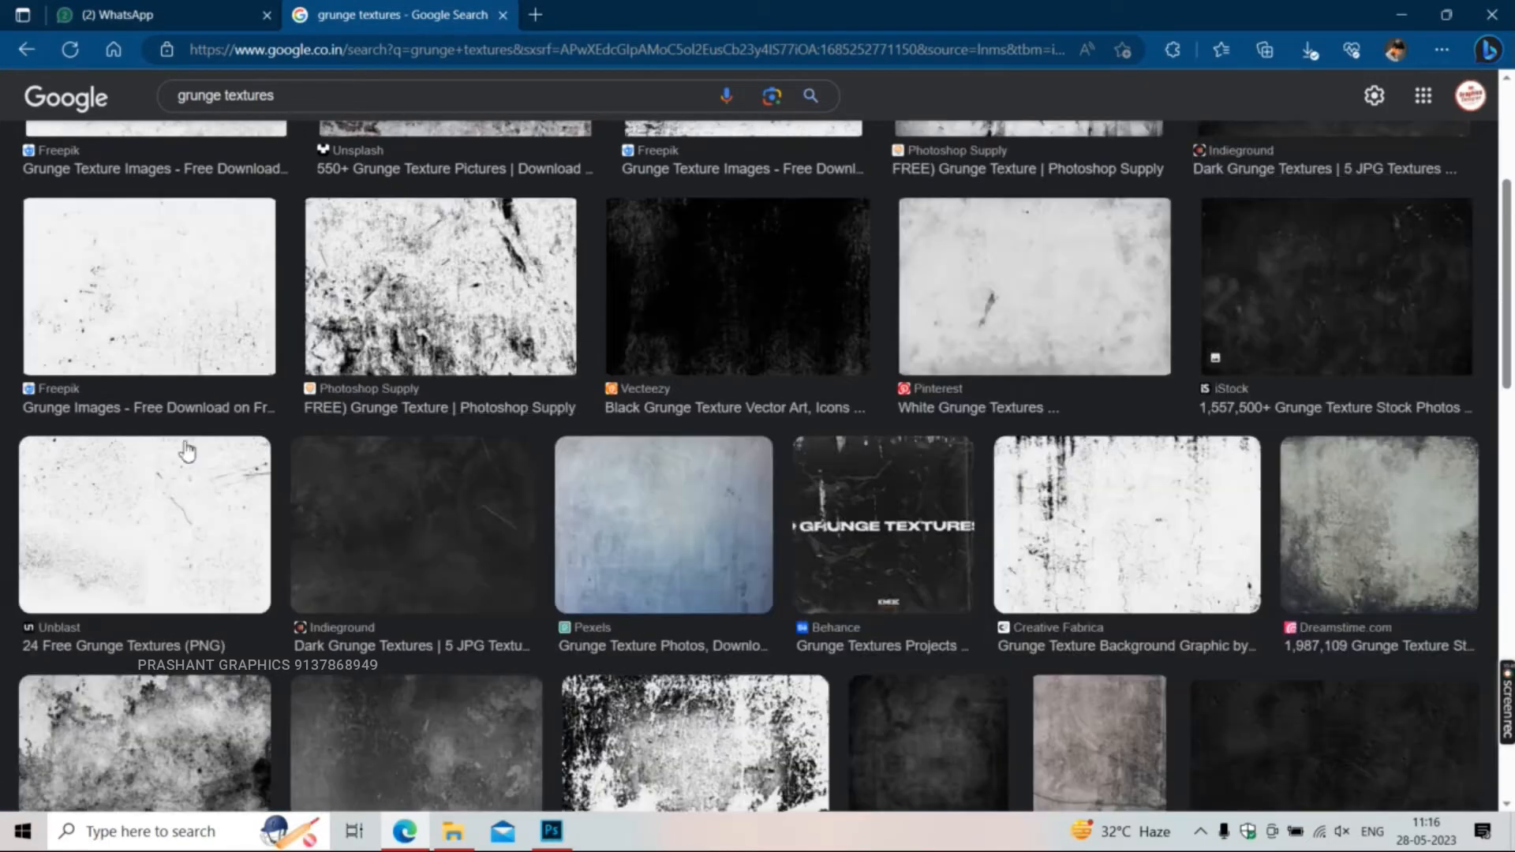
left_click(108, 312)
left_click(1428, 162)
left_click(176, 531)
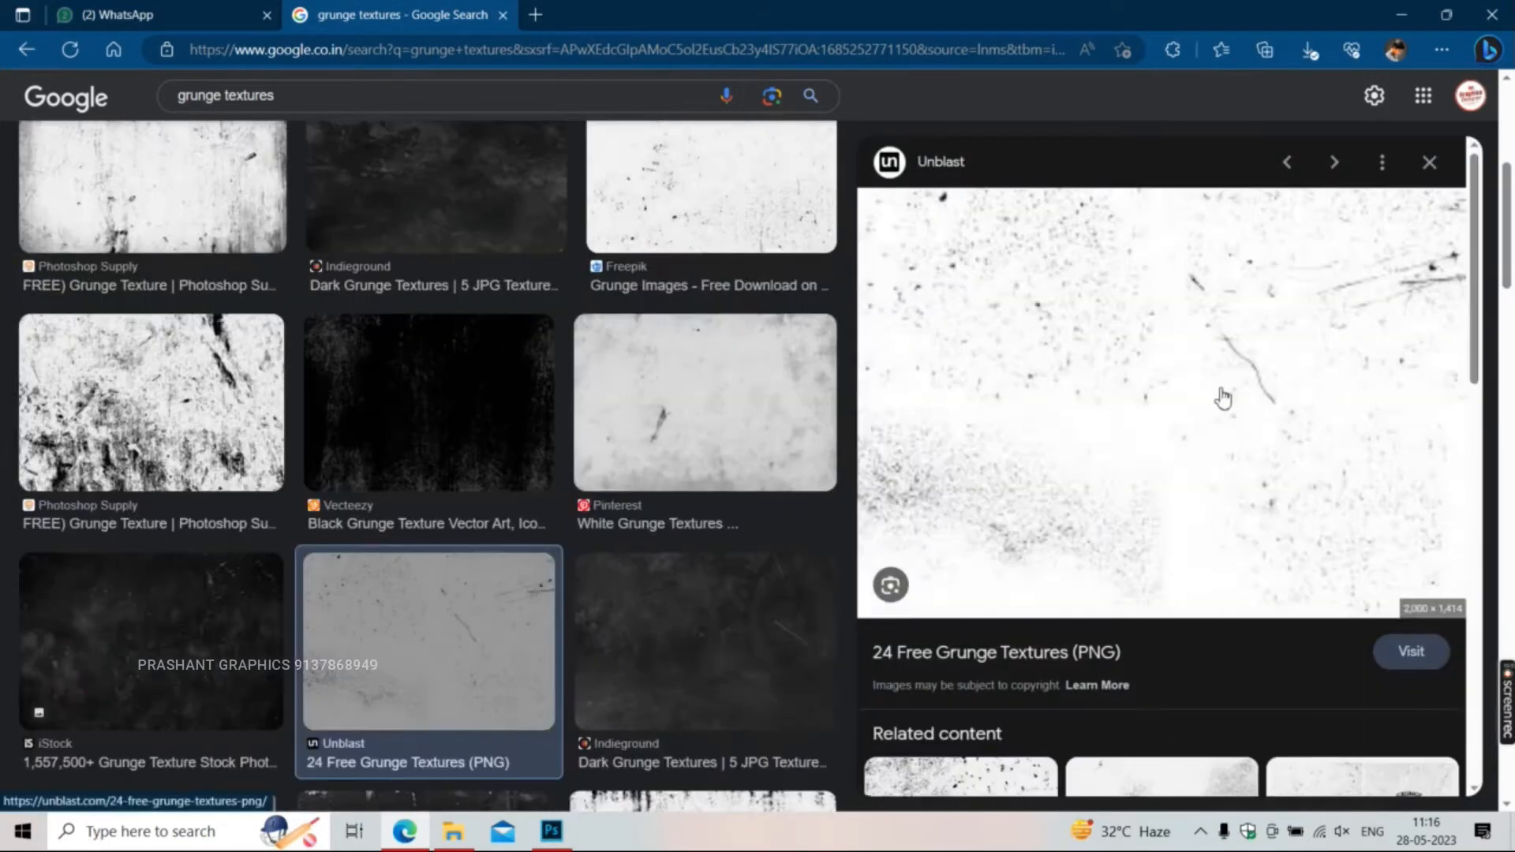
scroll(1170, 398, "down", 5)
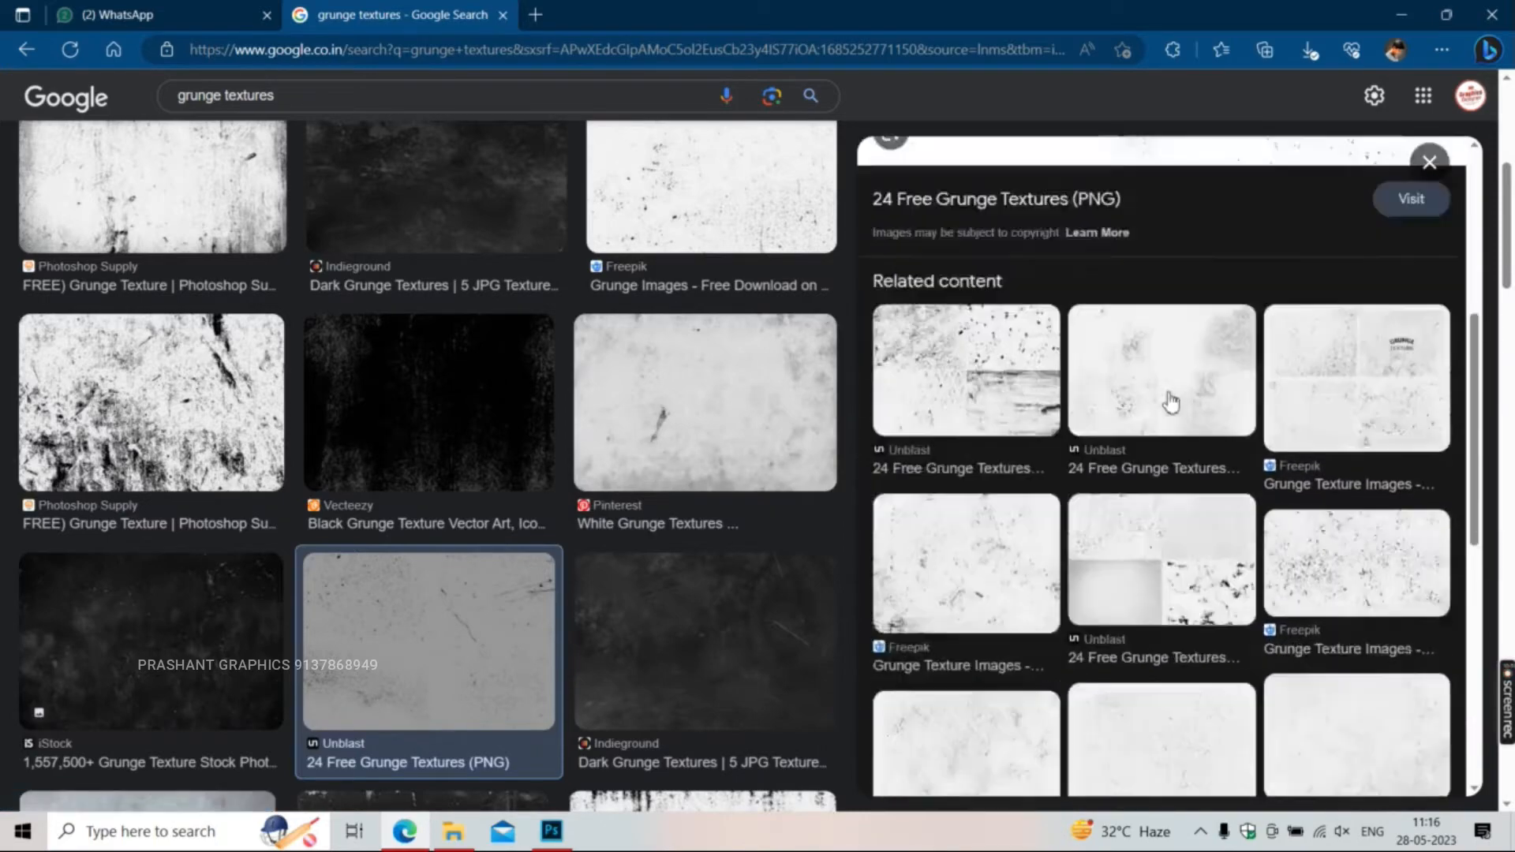
scroll(1166, 395, "up", 6)
left_click(1430, 163)
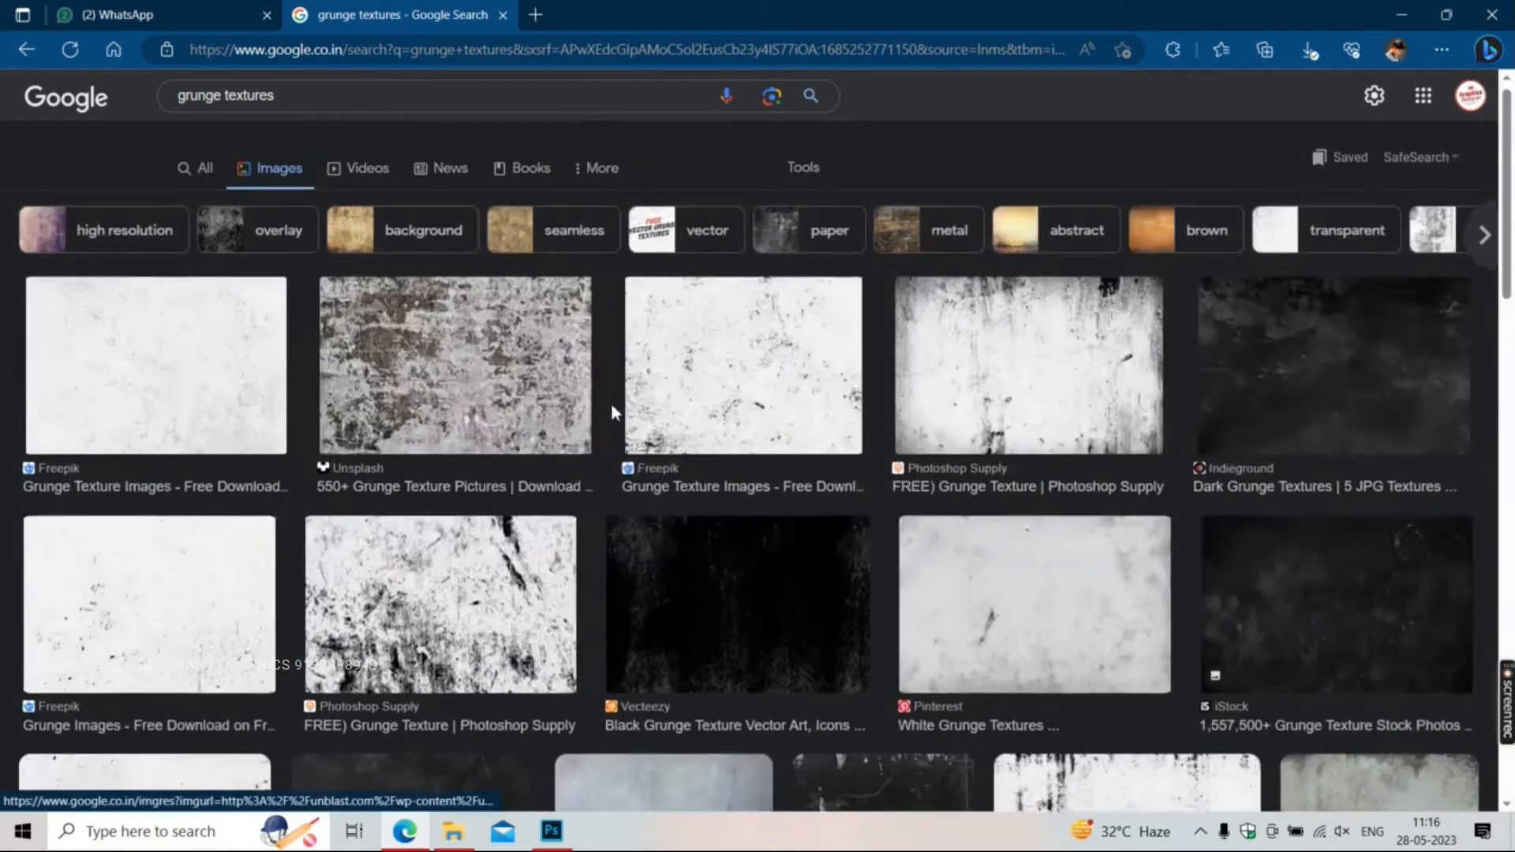
- Open Freepik's "Grunge distressed texture" from the related grunge images and copy its image
left_click(761, 380)
scroll(959, 412, "down", 5)
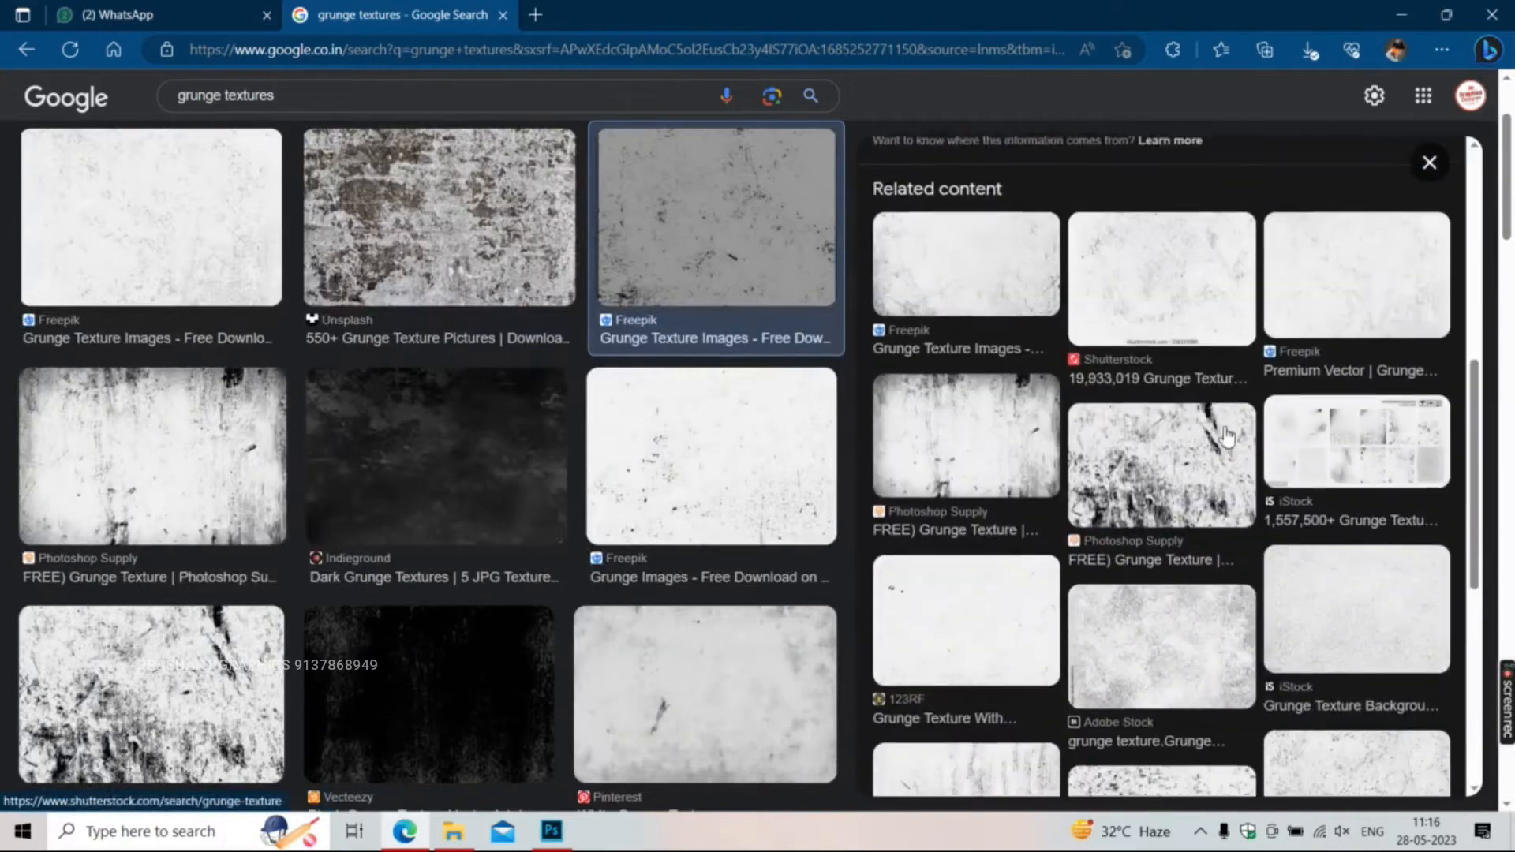
left_click(1357, 304)
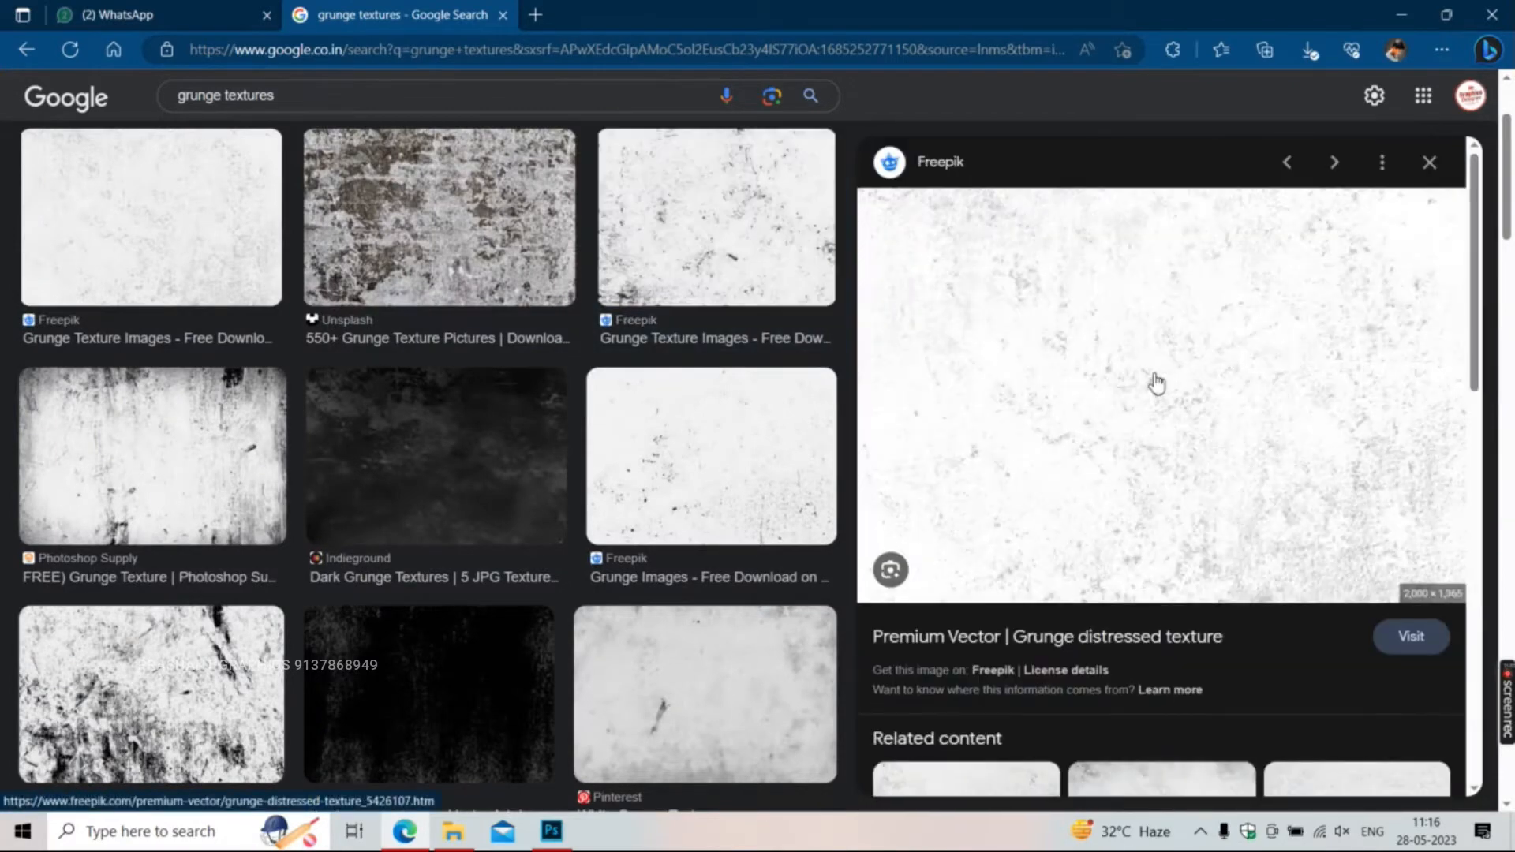
right_click(1150, 380)
left_click(1176, 526)
scroll(1140, 497, "down", 5)
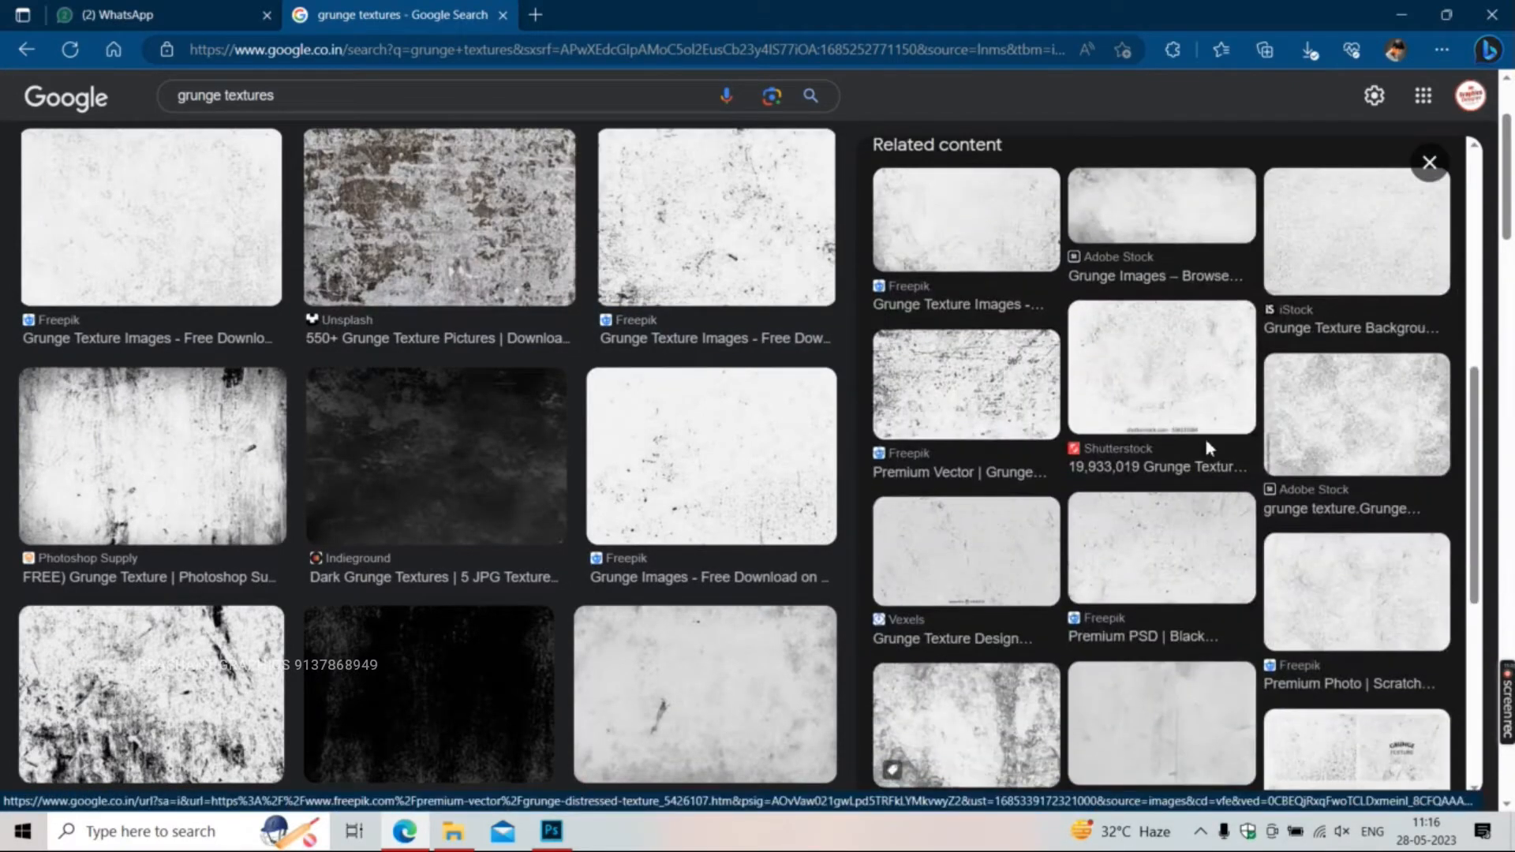
scroll(1205, 438, "down", 3)
- Switch to Photoshop, paste the texture above the title group and clip it to that group
left_click(551, 831)
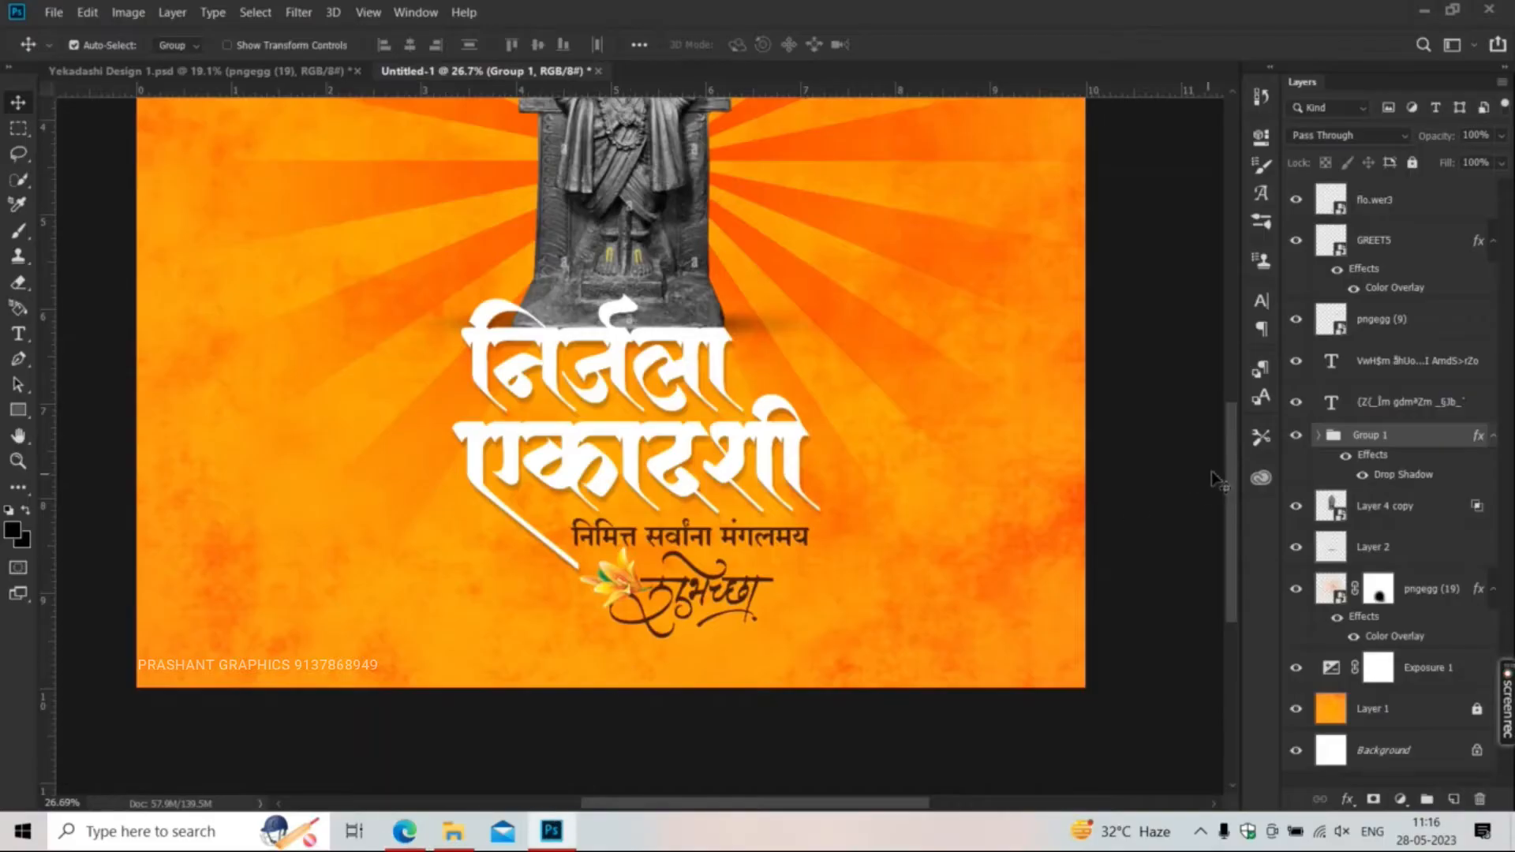
key("ctrl+v")
right_click(1391, 444)
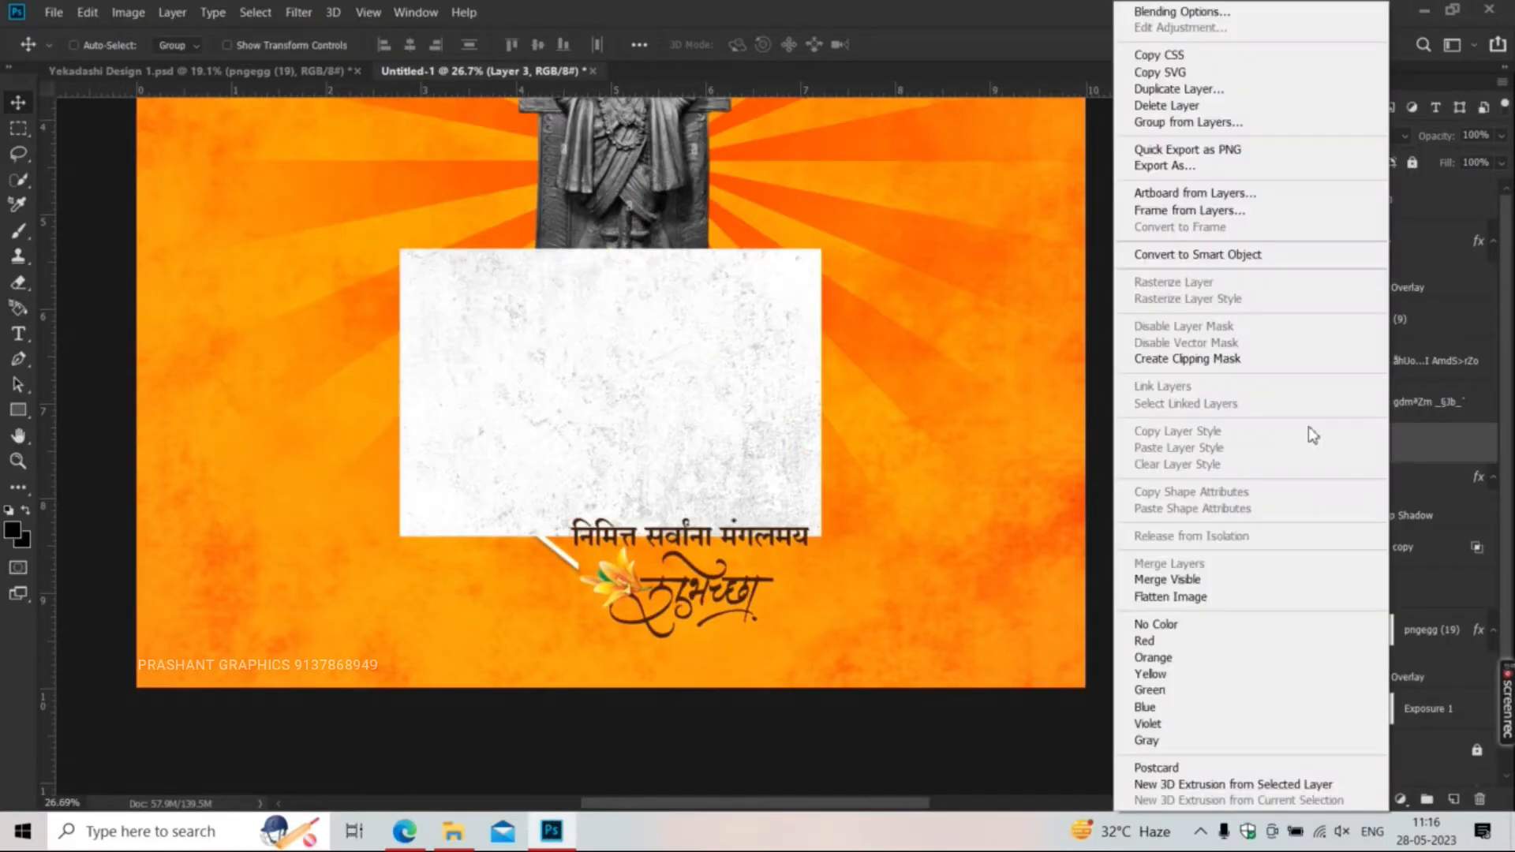
left_click(650, 454)
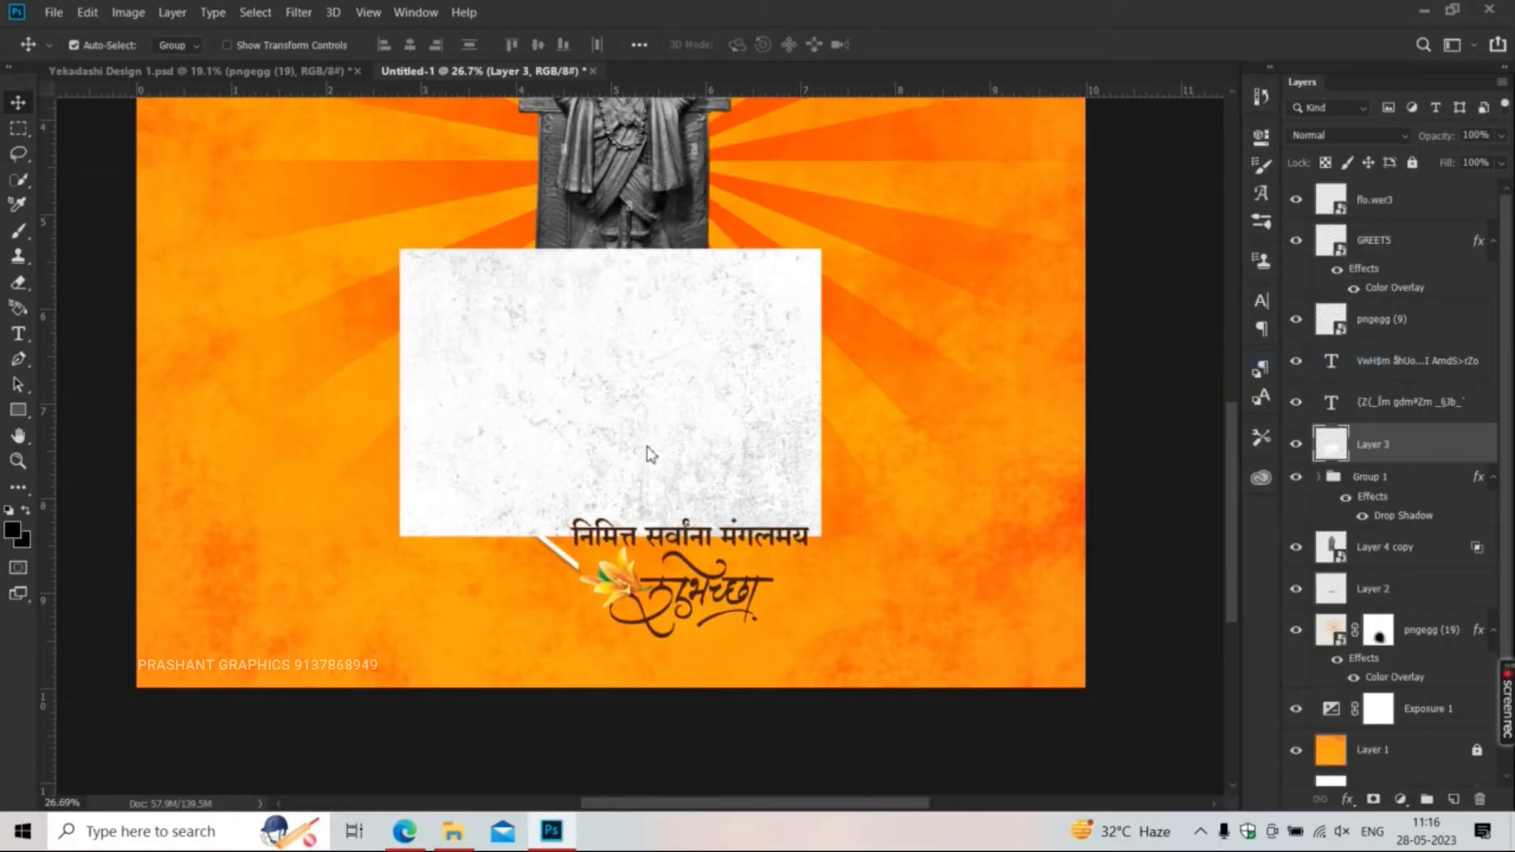
key("ctrl+alt+g")
- Scale the clipped grunge texture to about 125% and shift it so it covers the whole title
key("ctrl+t")
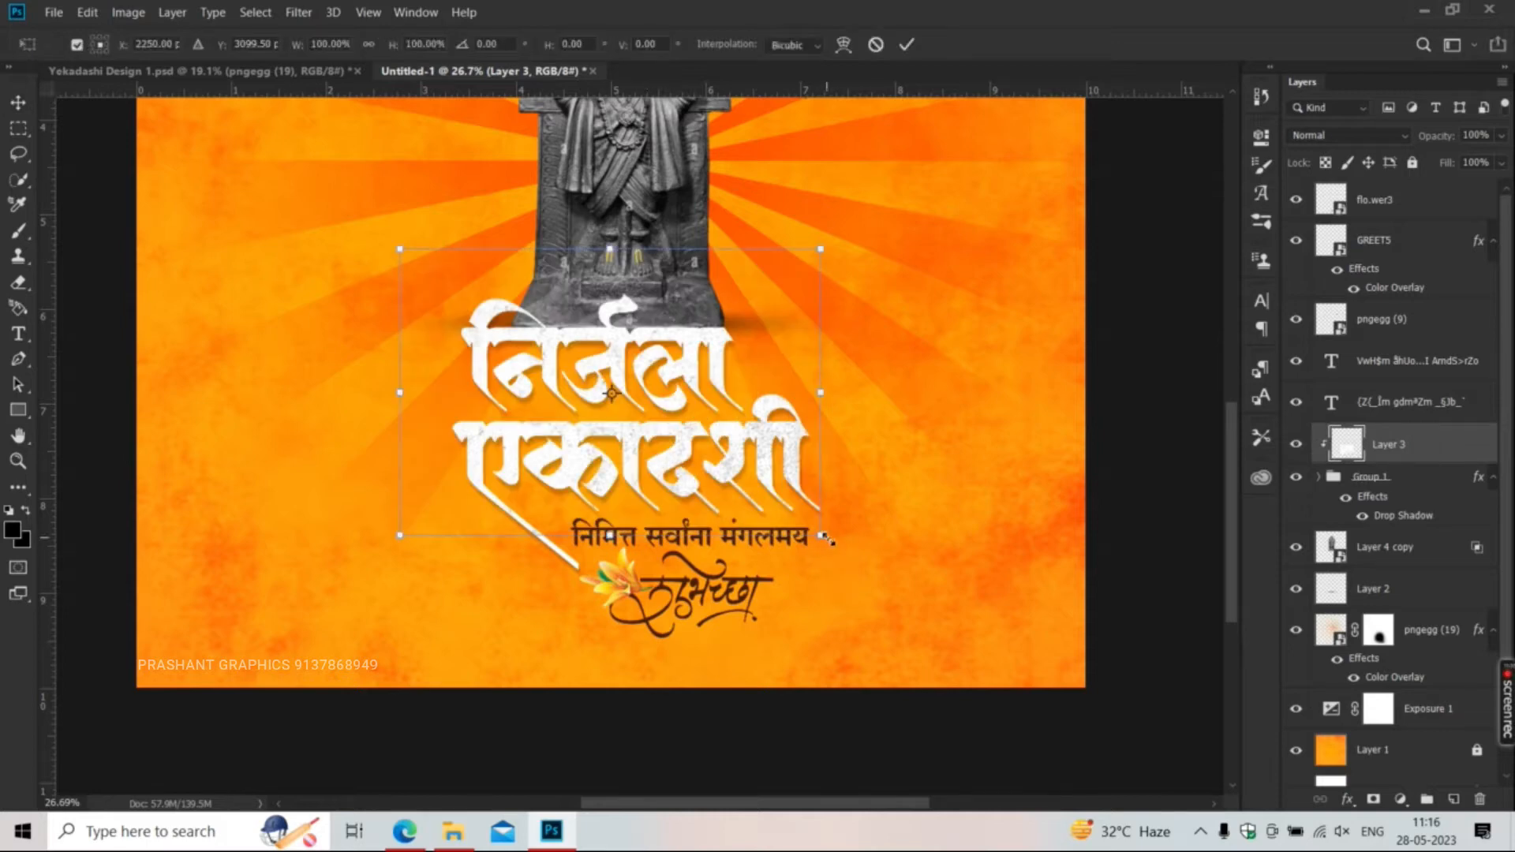
mouse_move(880, 569)
left_mouse_down()
mouse_move(879, 543)
mouse_move(877, 570)
left_mouse_up()
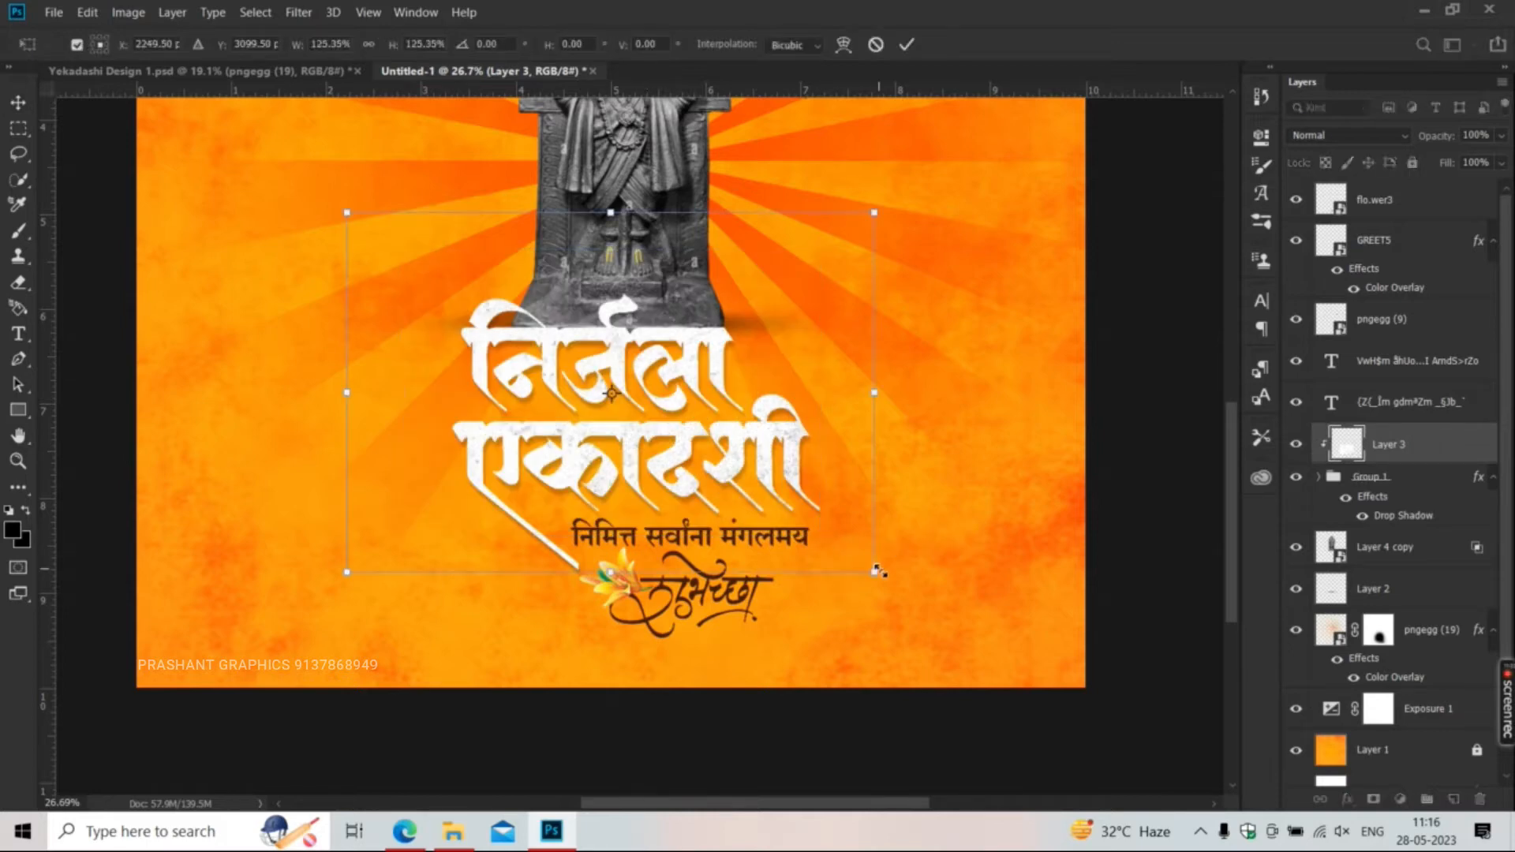
left_click_drag(454, 535, 464, 535)
key("Return")
key("ctrl+0")
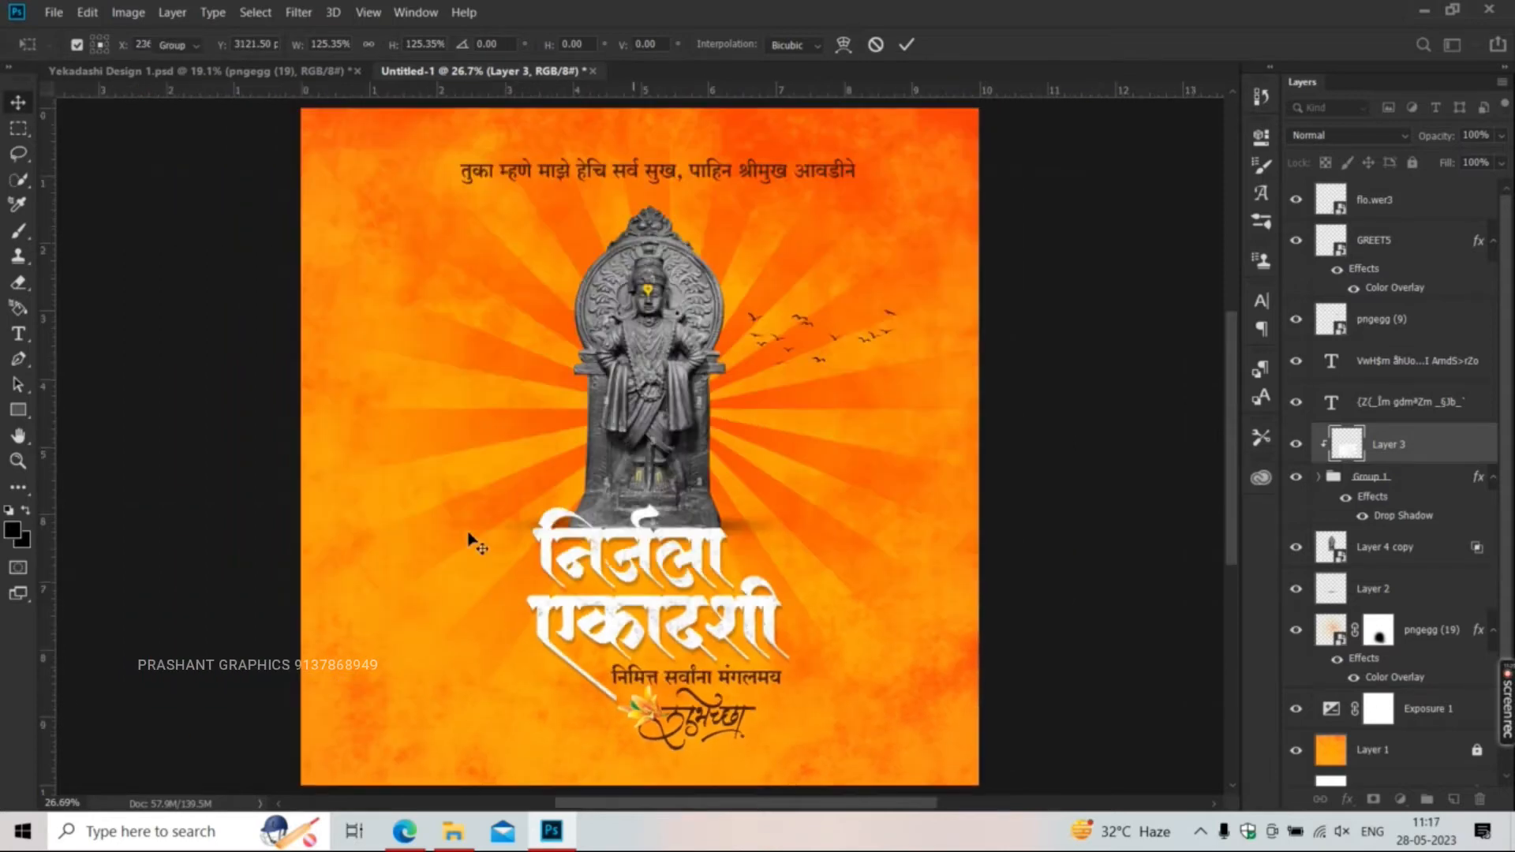
left_click(223, 537)
- Set the document's image resolution to 300 pixels/inch with resampling on
key("ctrl+alt+i")
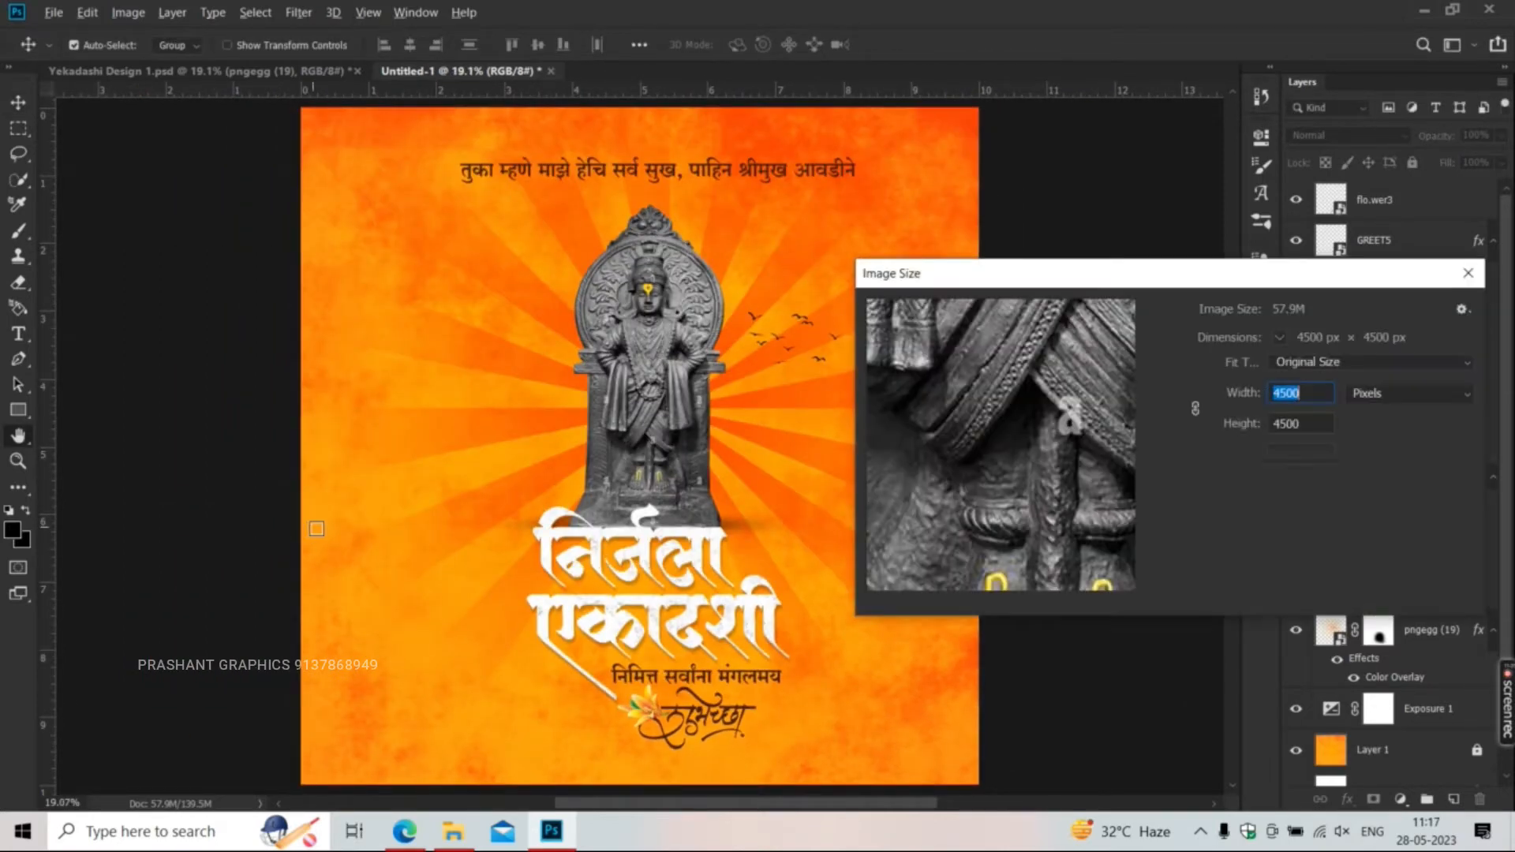
double_click(1280, 454)
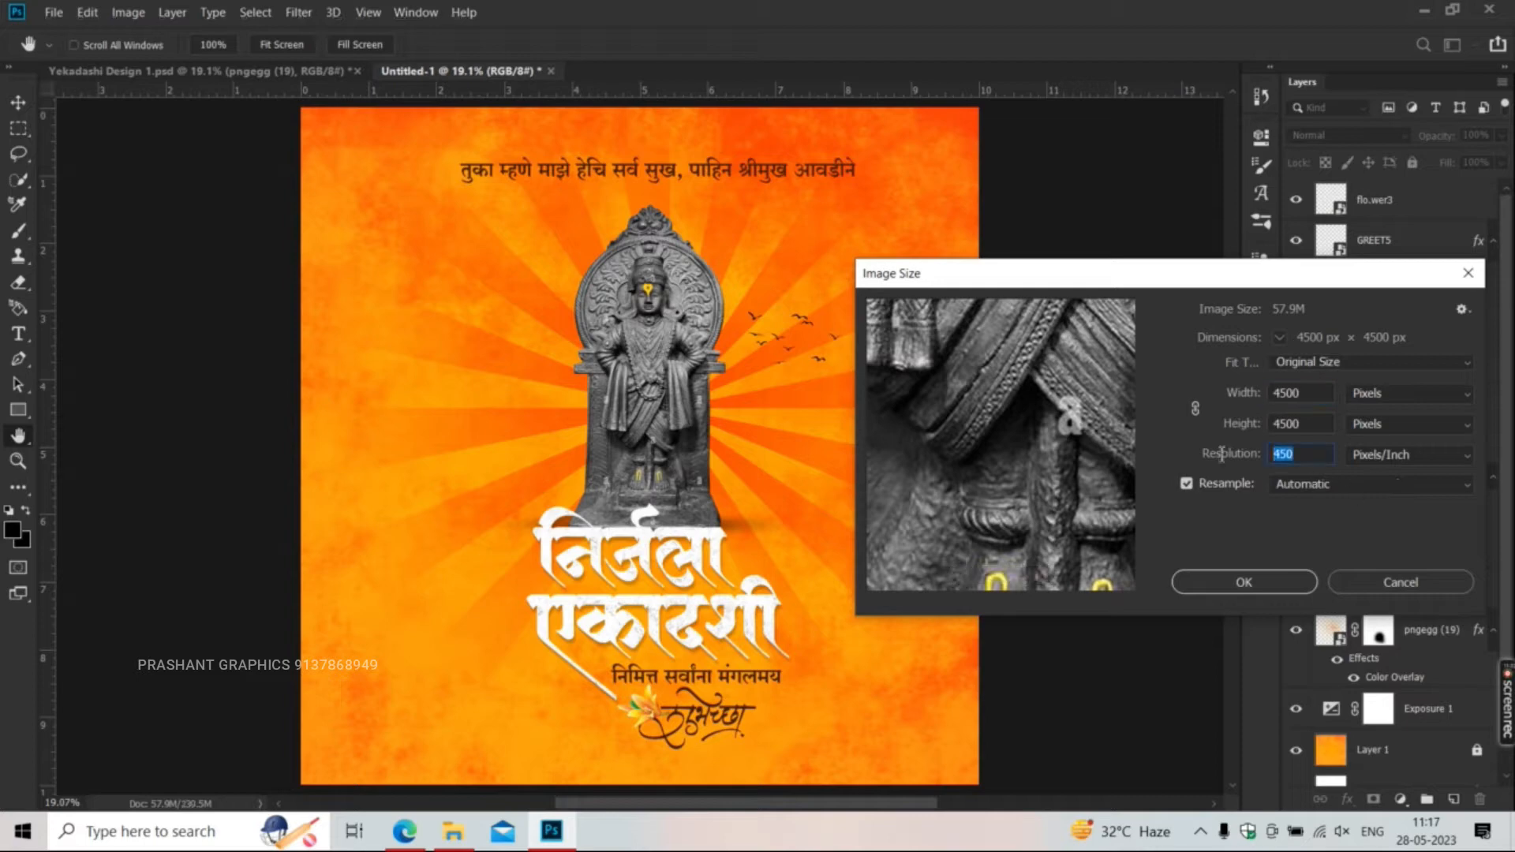
type("3")
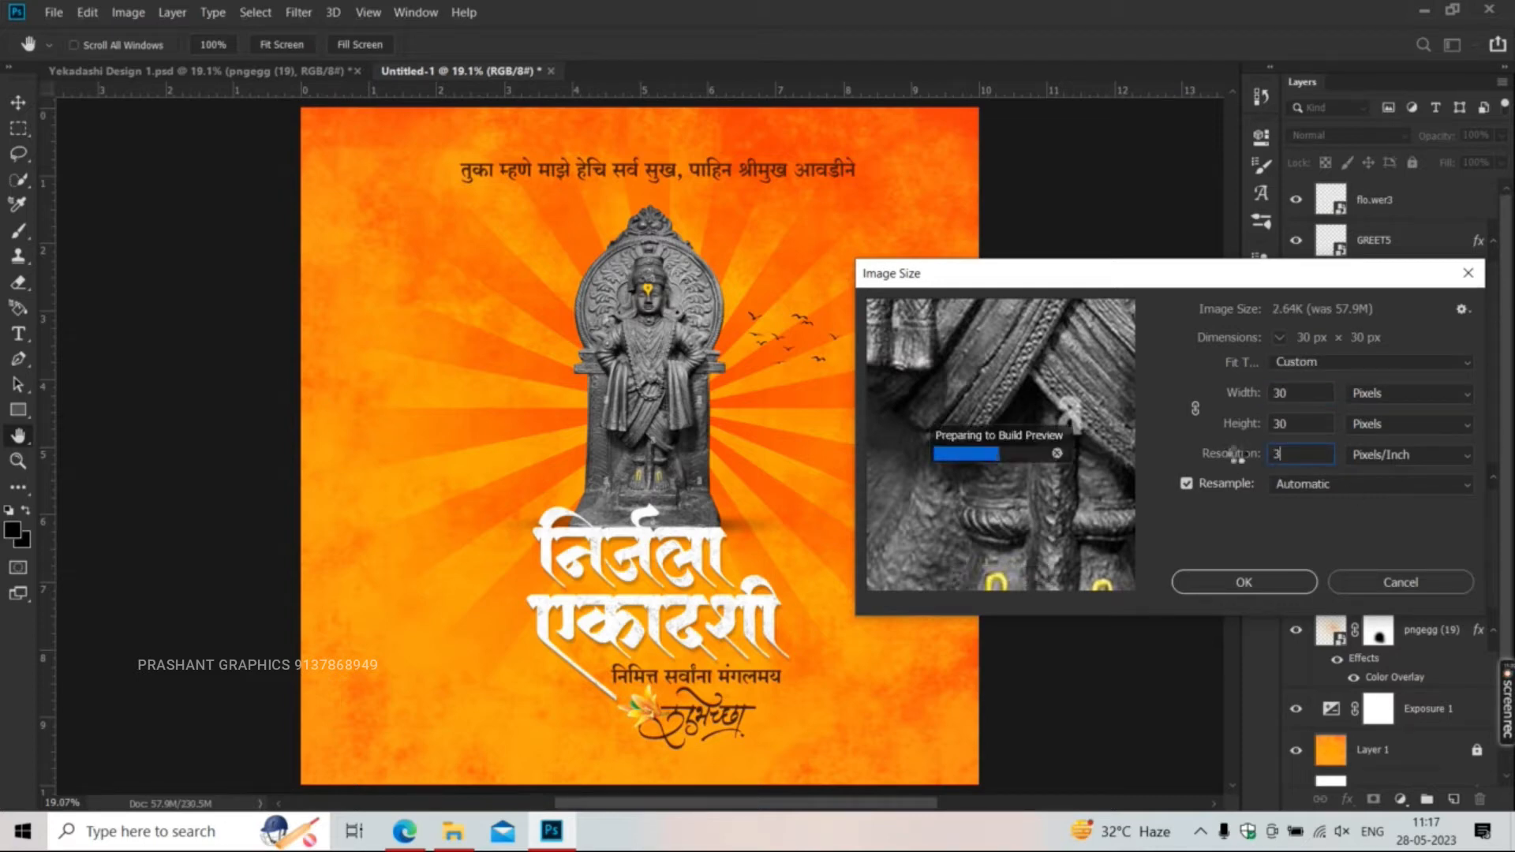
type("00")
key("Return")
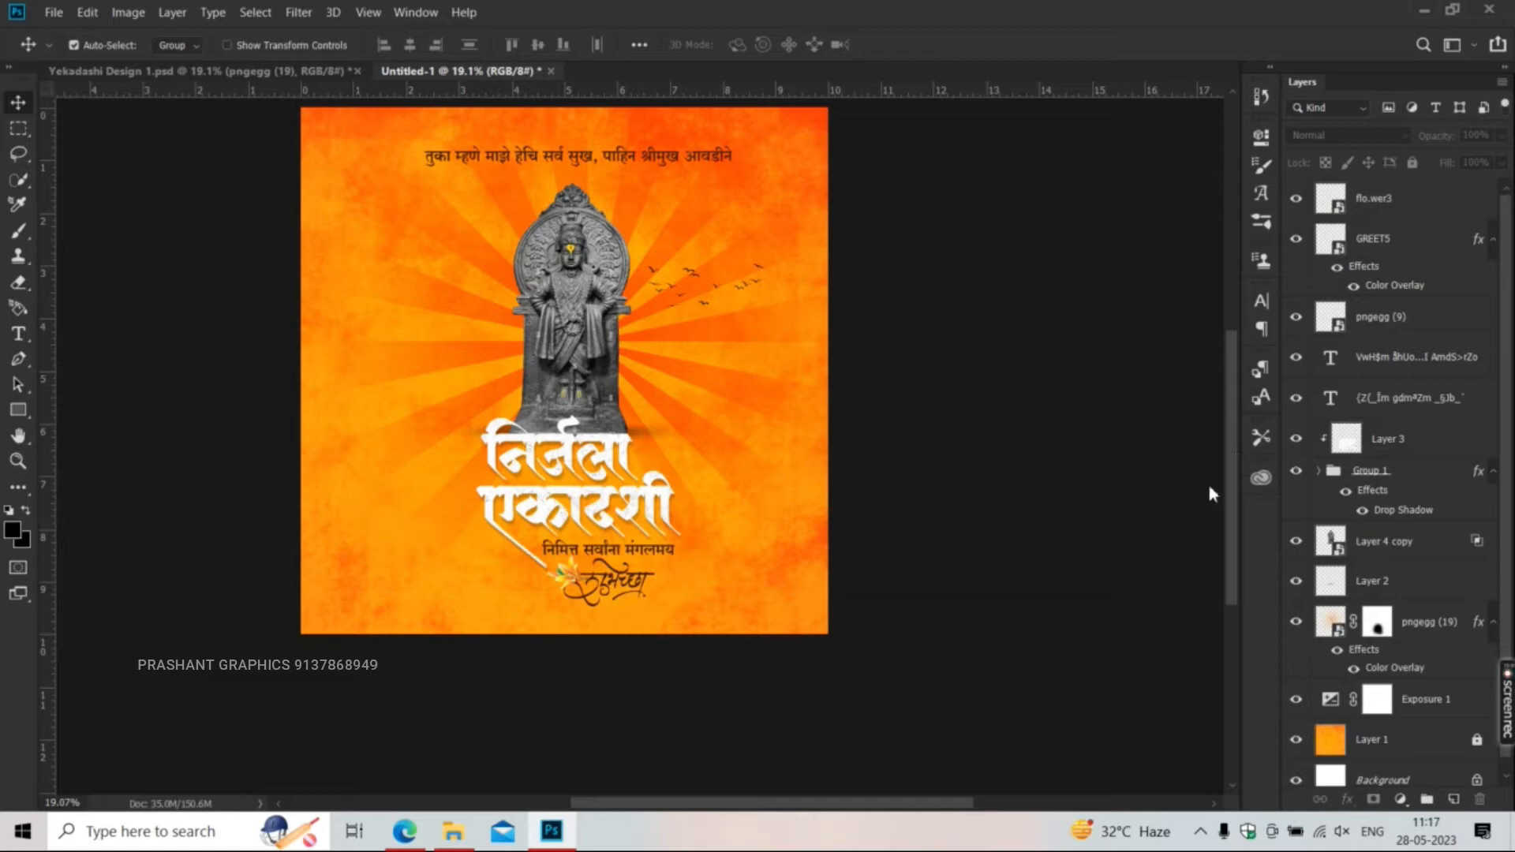
- Move the quotation line above the statue slightly down and enlarge it to about 107%
key("ctrl+plus")
key("ctrl+plus")
key("ctrl+plus")
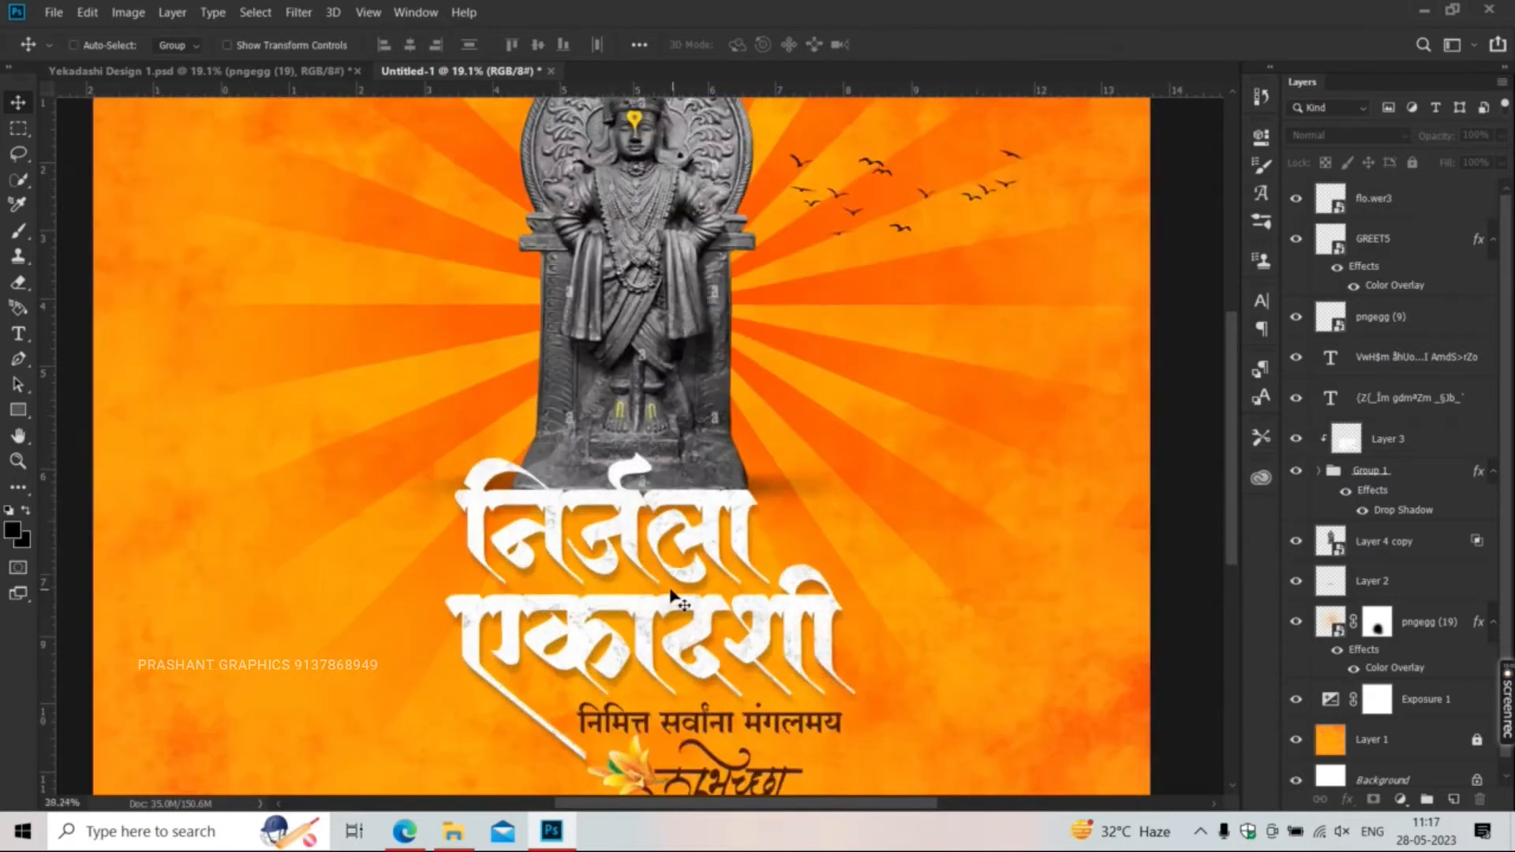
key("ctrl+0")
scroll(560, 341, "up", 4)
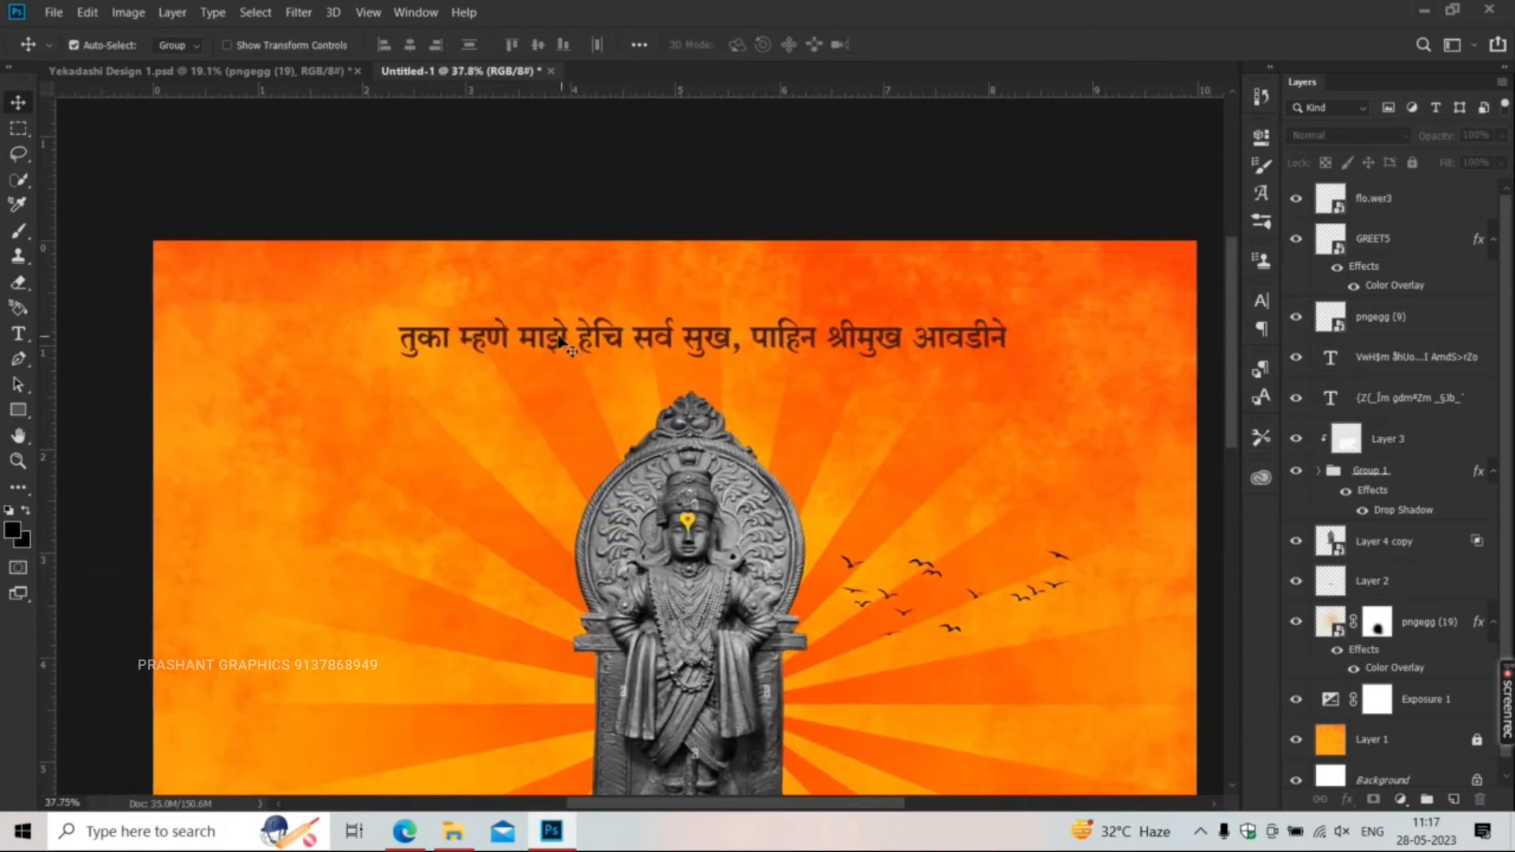
mouse_move(560, 342)
left_mouse_down()
mouse_move(574, 359)
mouse_move(554, 353)
left_mouse_up()
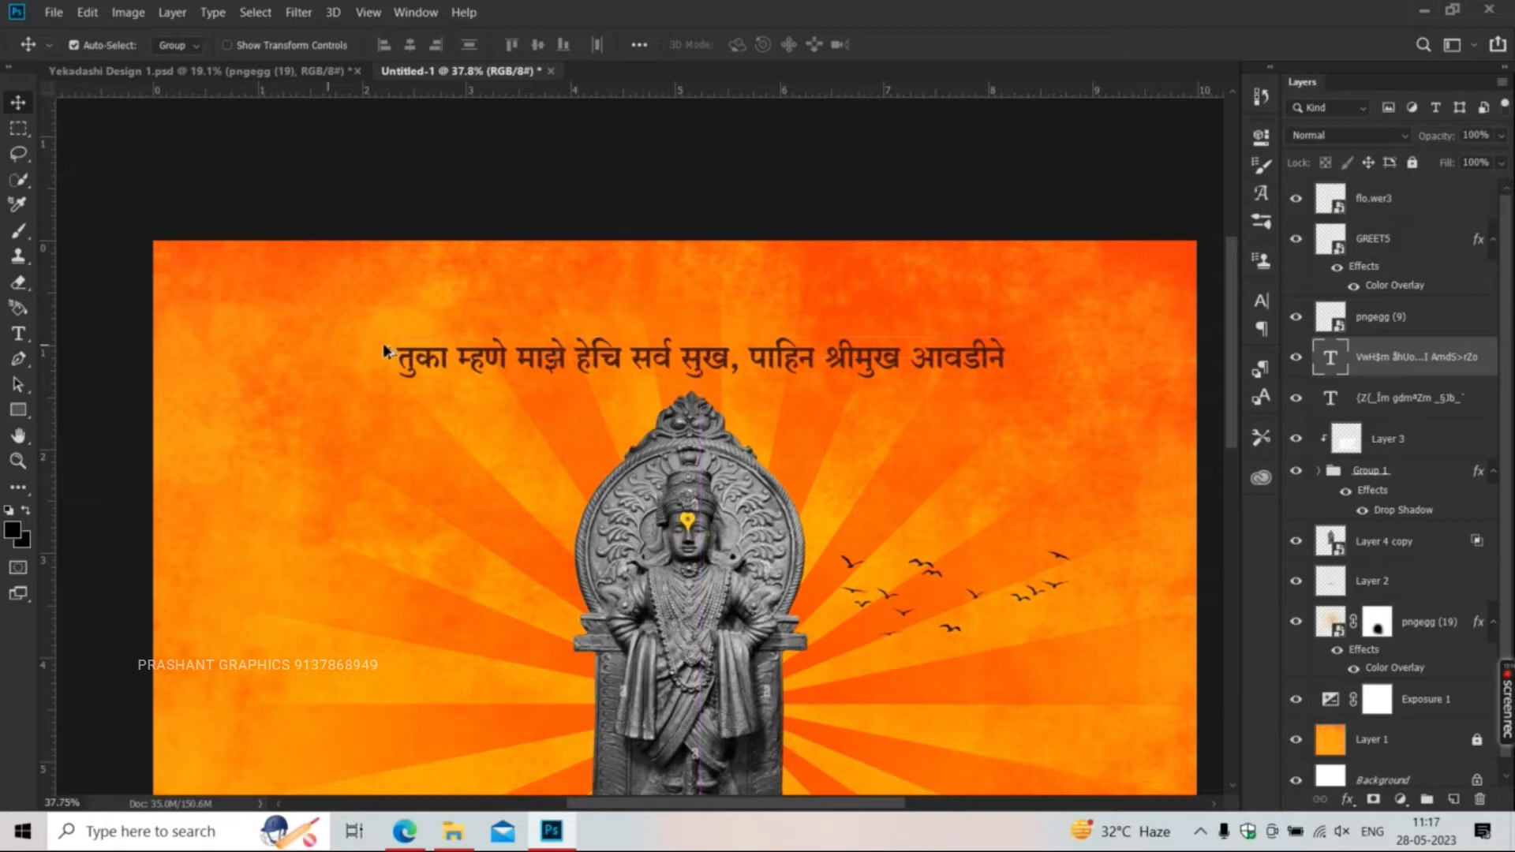
key("ctrl+t")
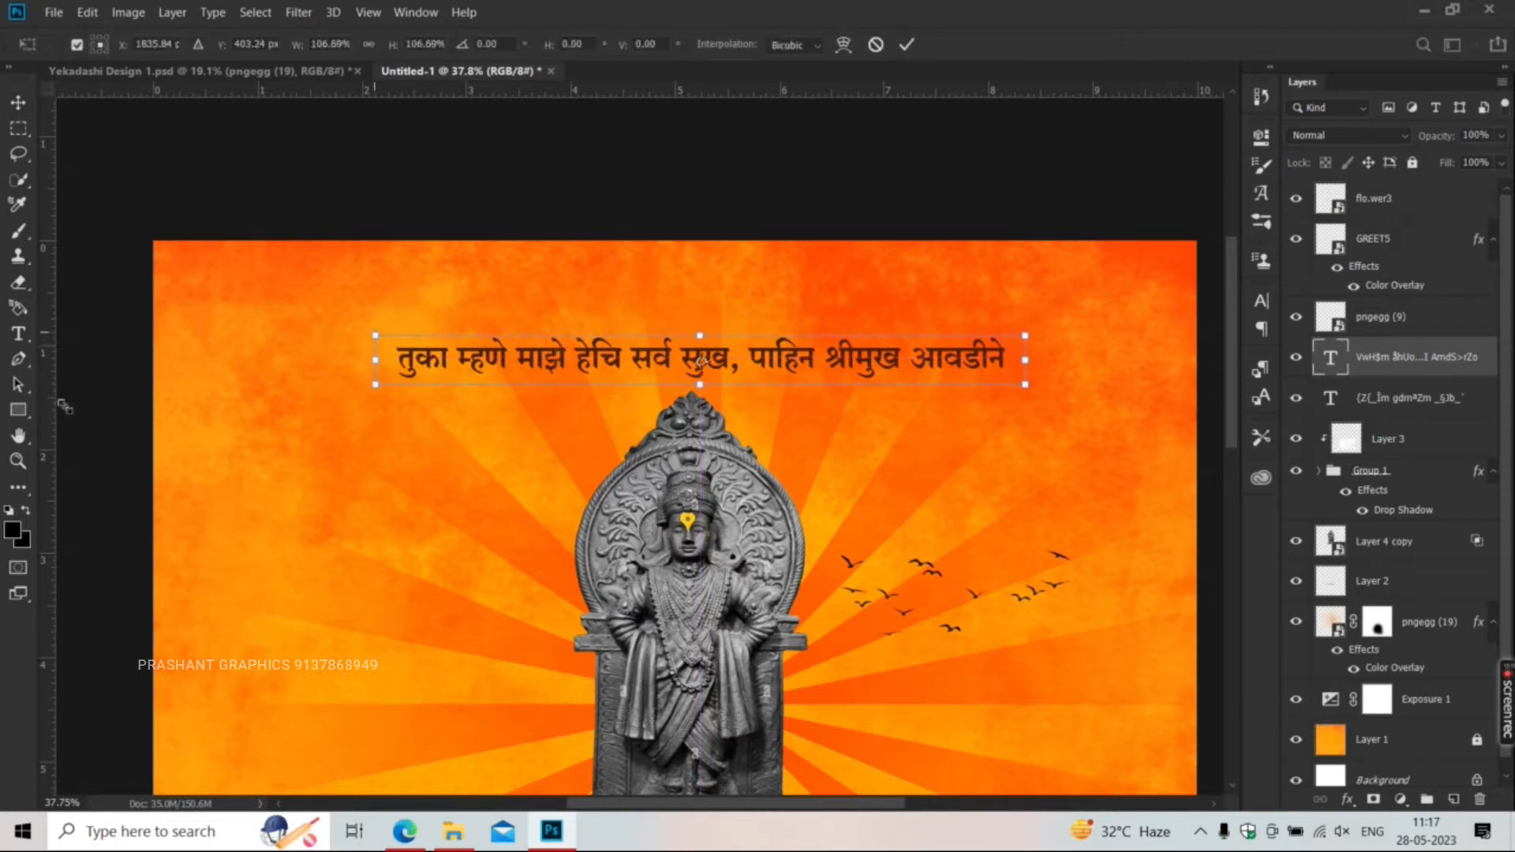
key("Return")
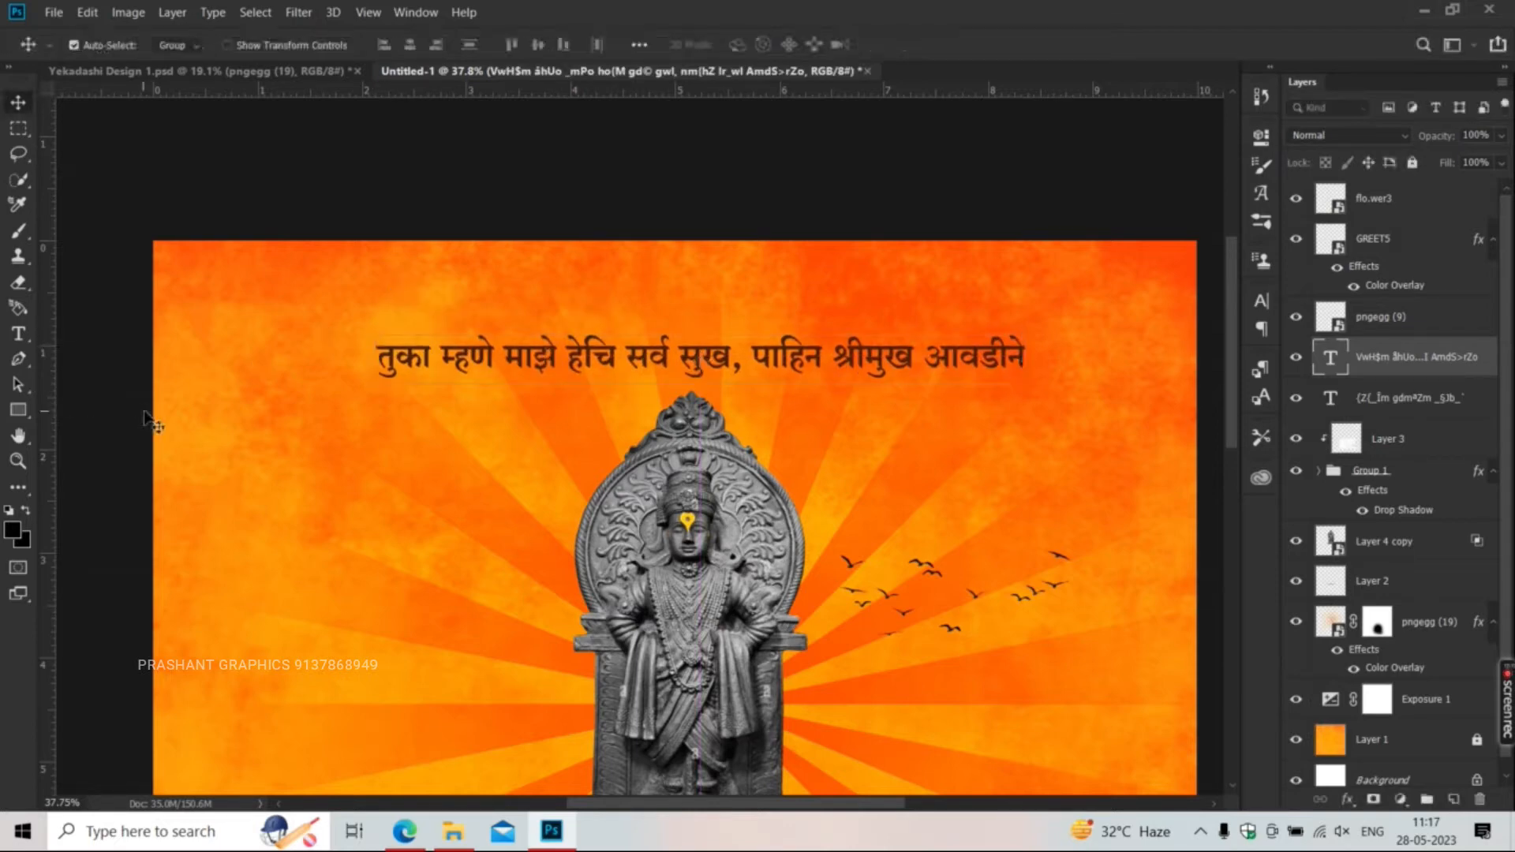
- Nudge the enlarged quotation line slightly upward, away from the statue's crown, and deselect it
key("Up")
key("Up")
key("Up")
key("Up")
key("Up")
key("Up")
key("Up")
key("Up")
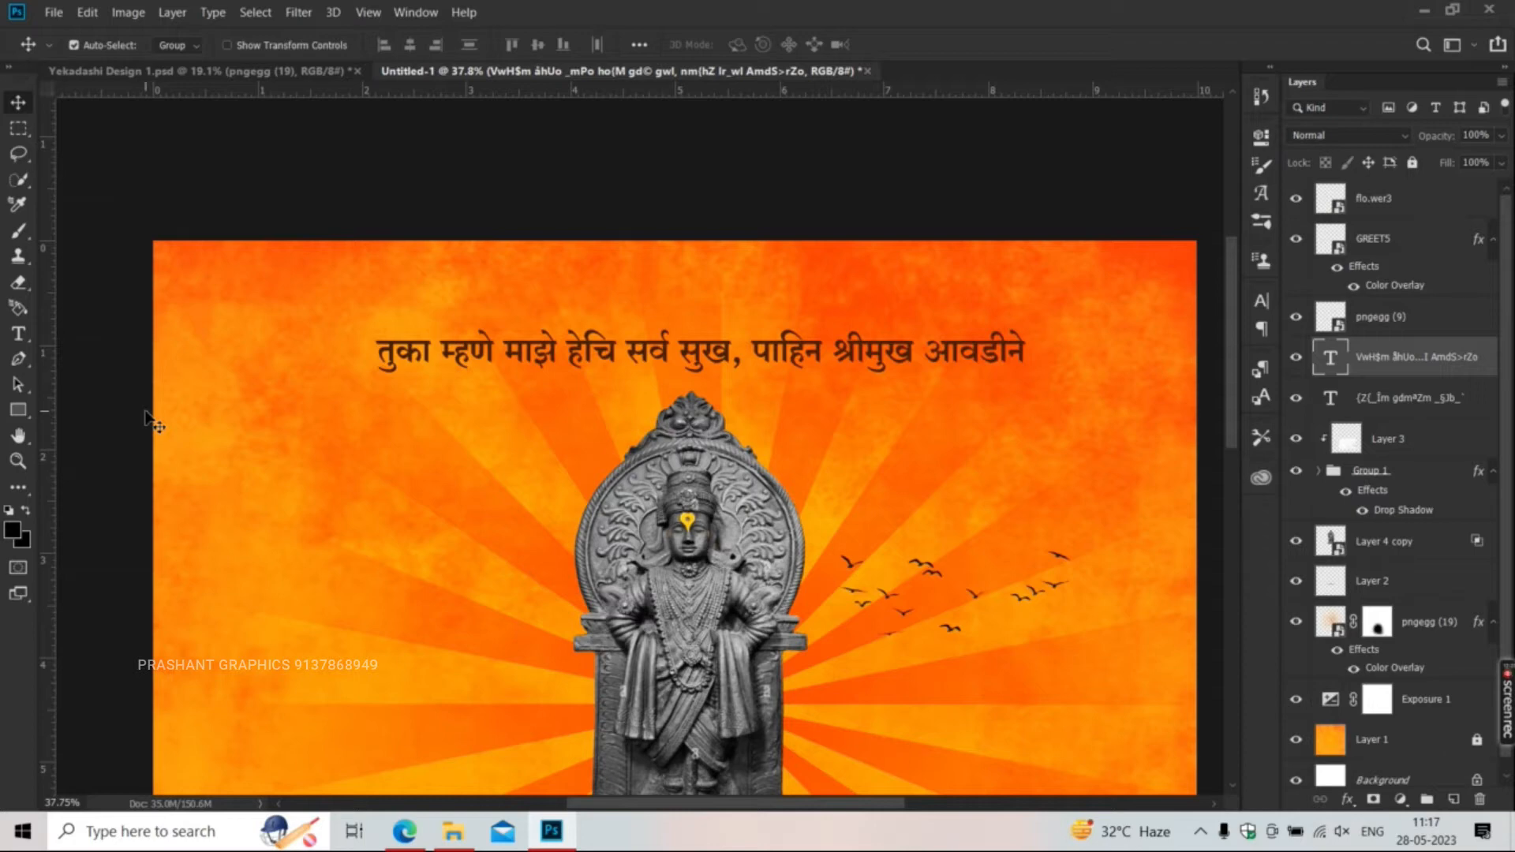
key("ctrl+0")
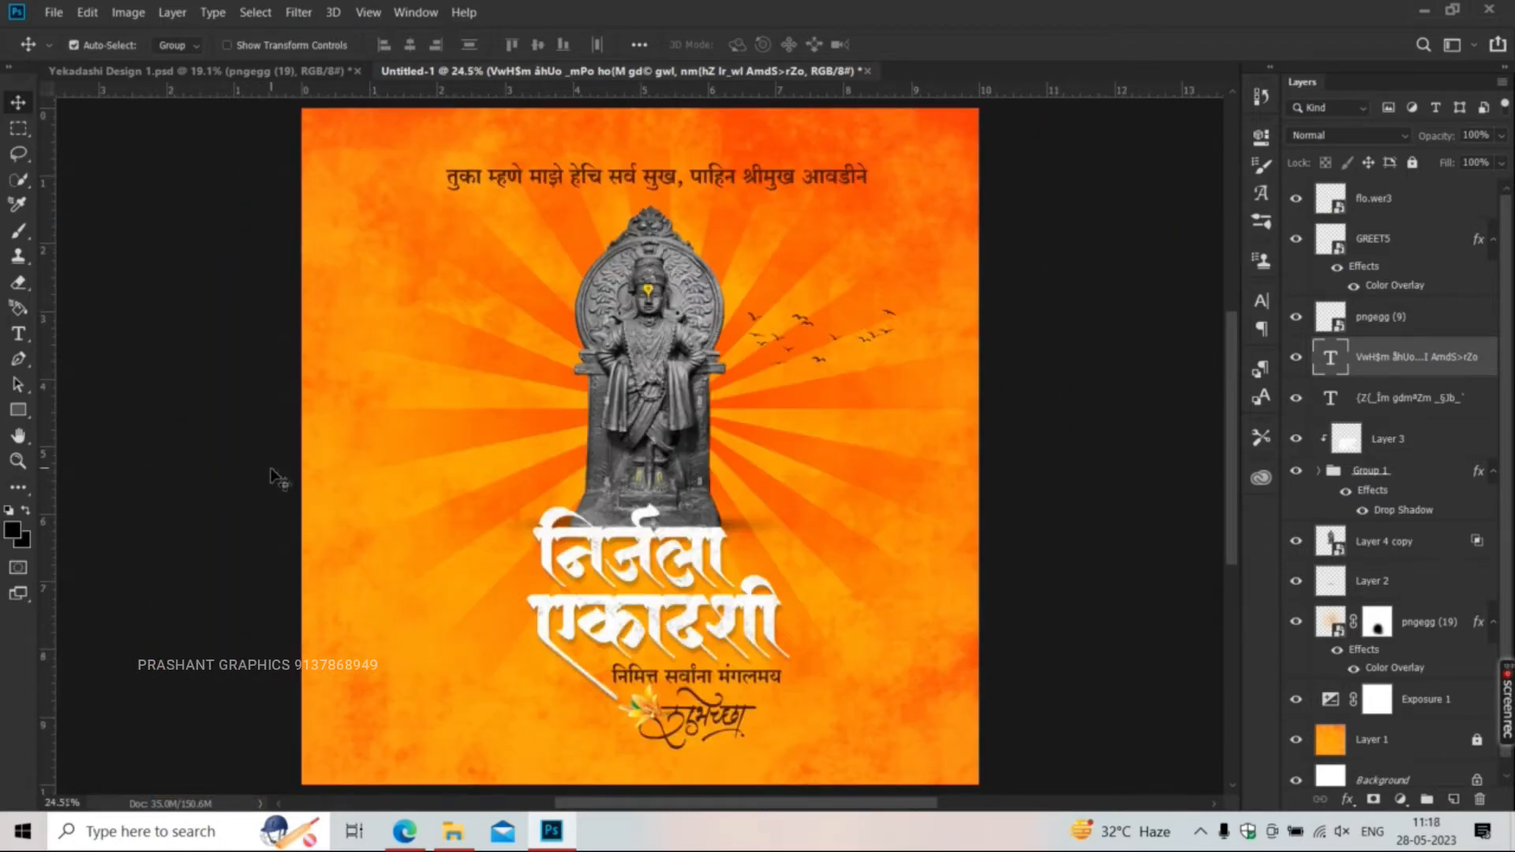
left_click(196, 467)
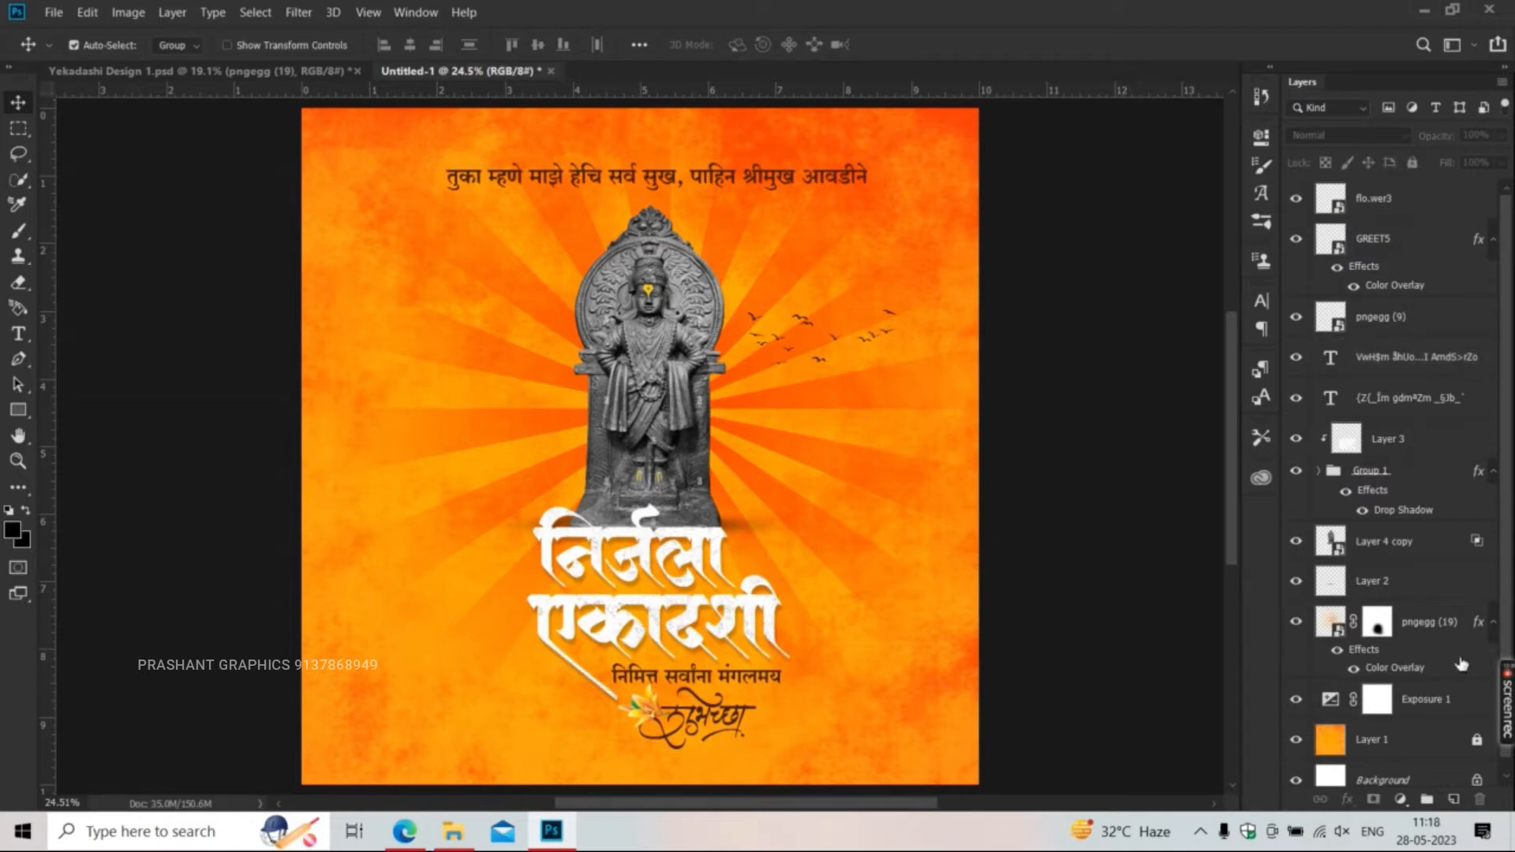
- Move the Overlay-blended temple group to the poster's lower-left area and scale it to about 111%
mouse_move(1500, 677)
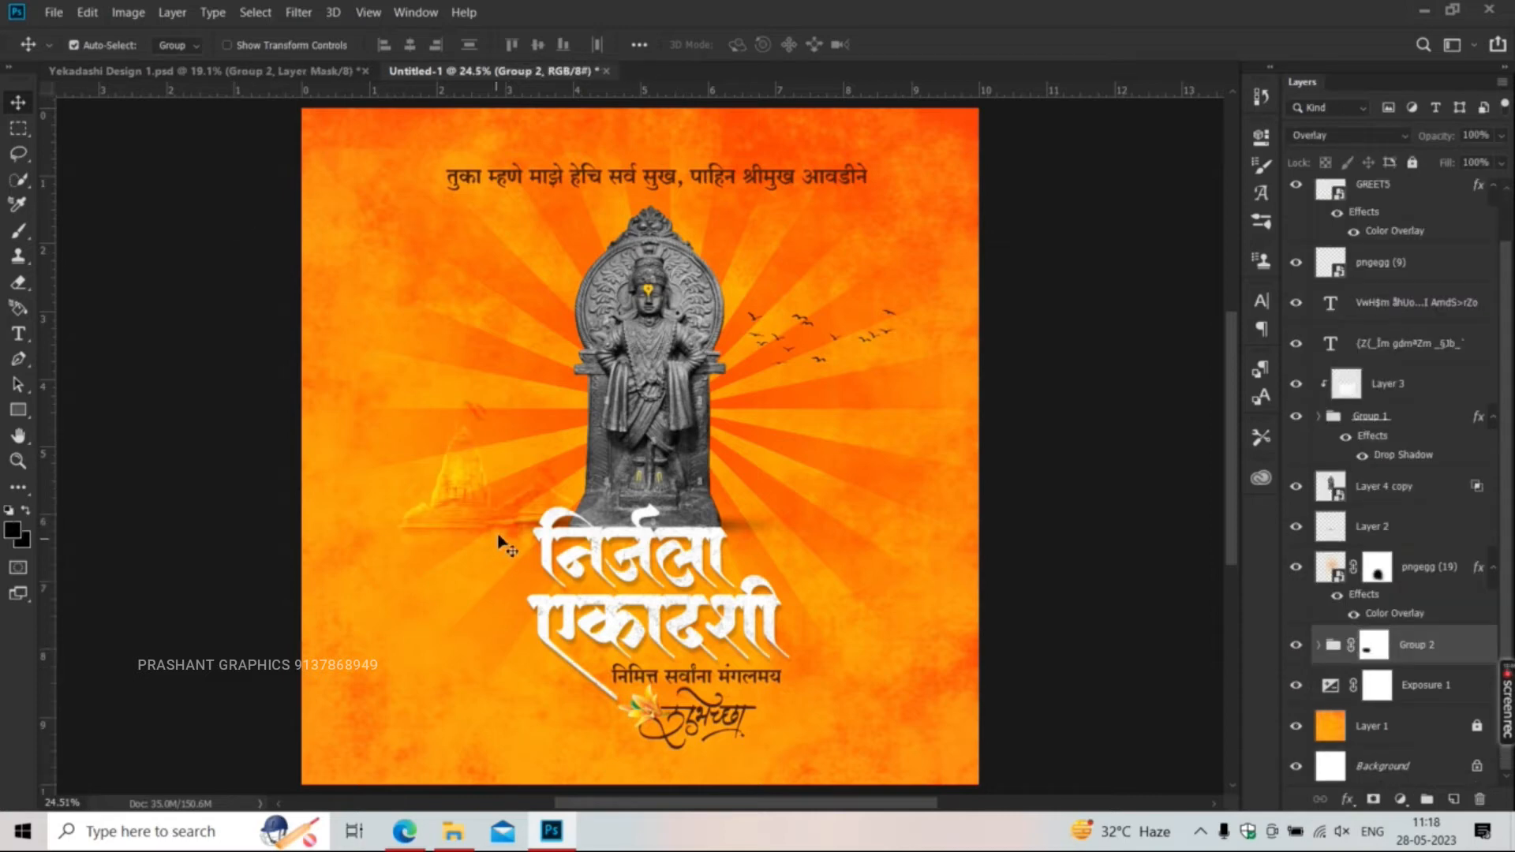
left_click(518, 528)
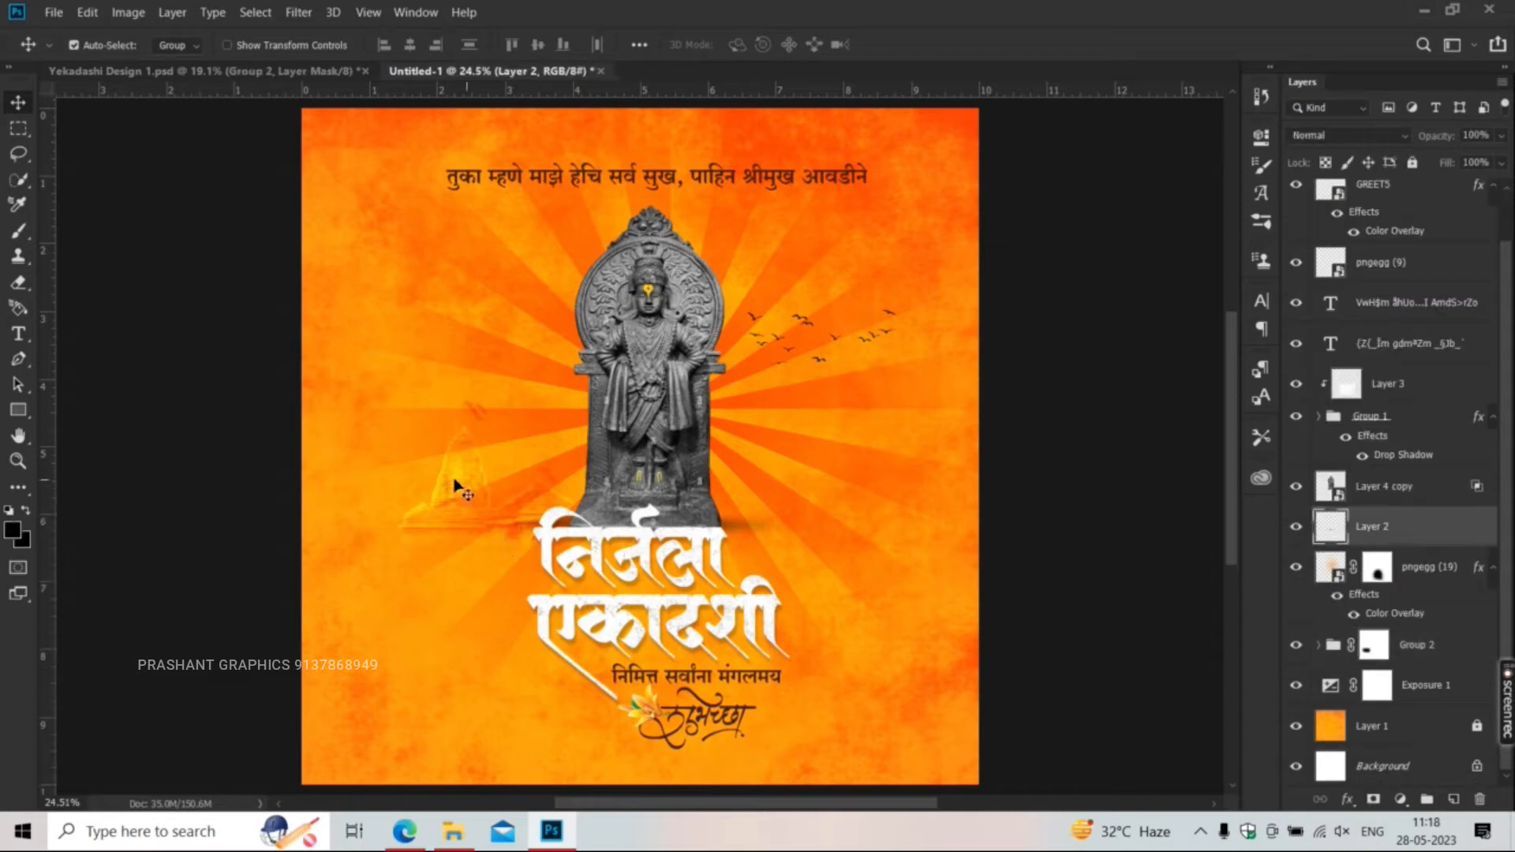
left_click_drag(456, 483, 659, 649)
key("ctrl+t")
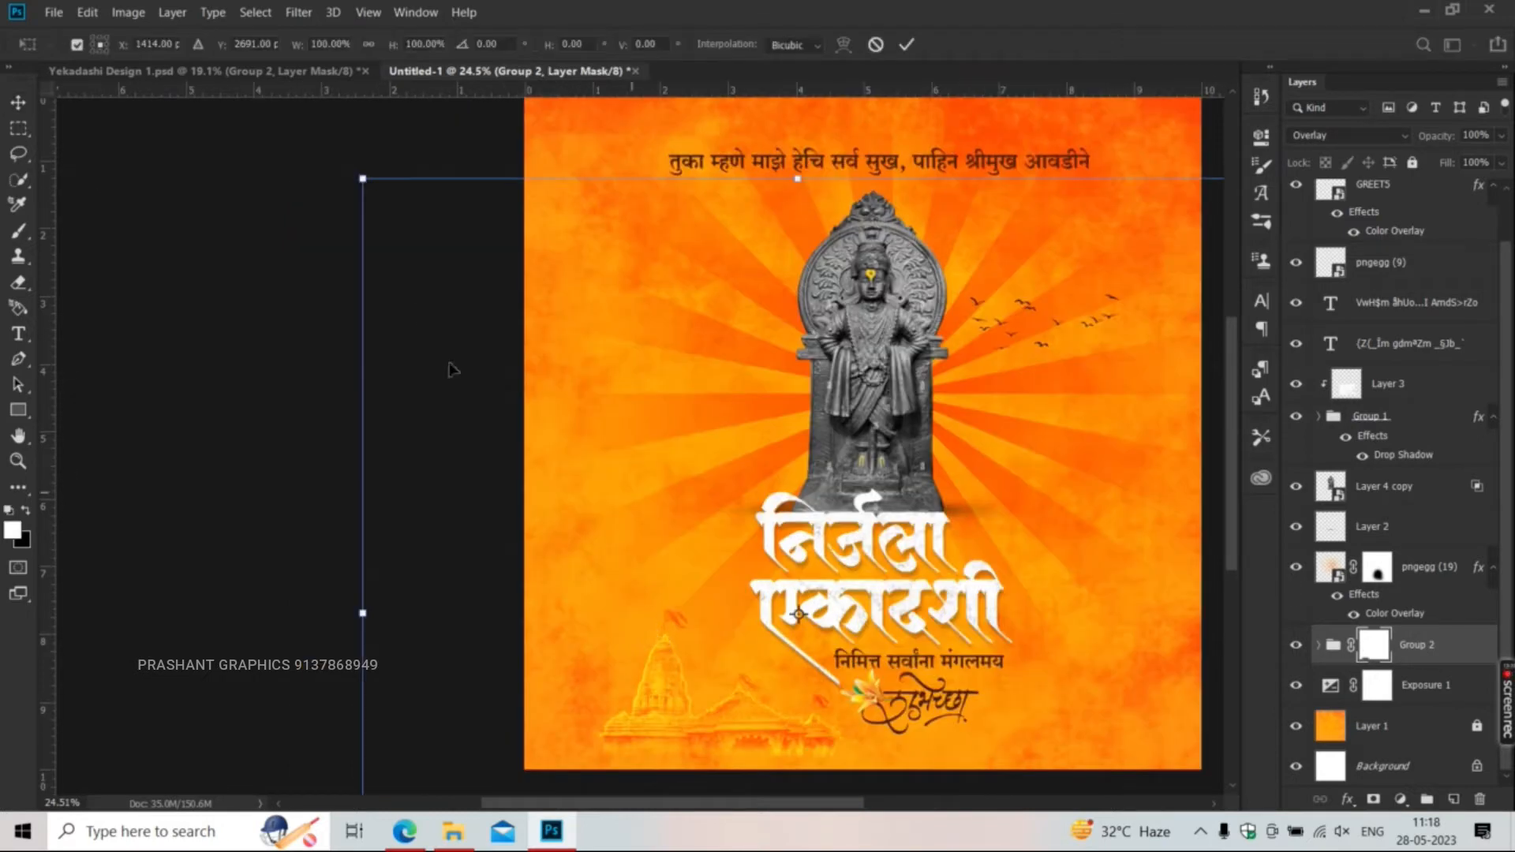
scroll(494, 366, "down", 4)
left_click_drag(595, 534, 627, 615)
left_click_drag(442, 324, 375, 258)
key("Return")
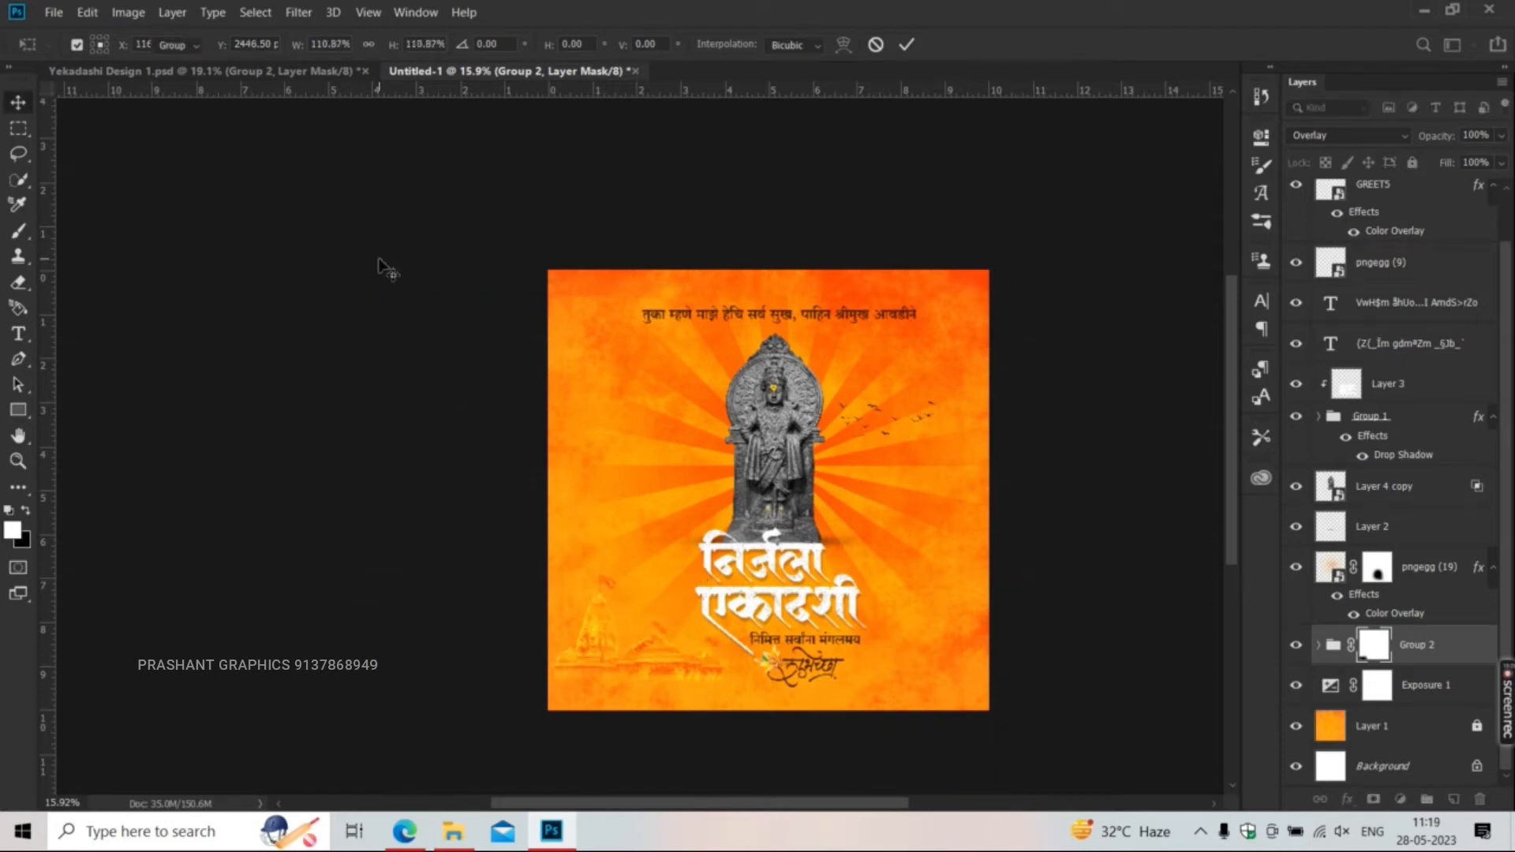
- Shift the scaled temple group slightly down and right so it sits near the poster's lower-left edge
key("ctrl+0")
left_click_drag(533, 663, 527, 617)
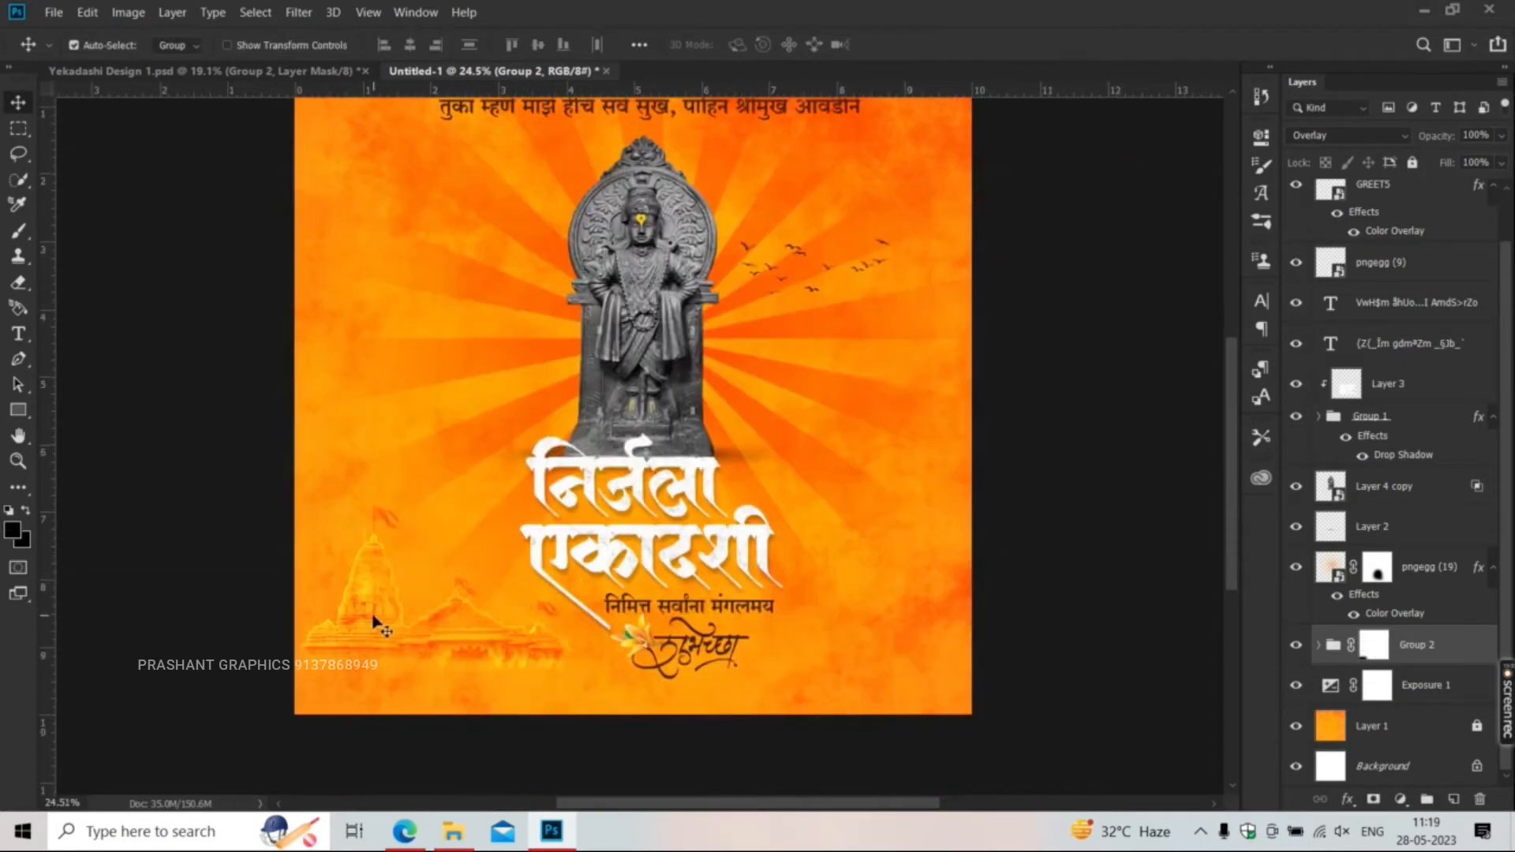
left_click_drag(373, 619, 393, 653)
key("ctrl+0")
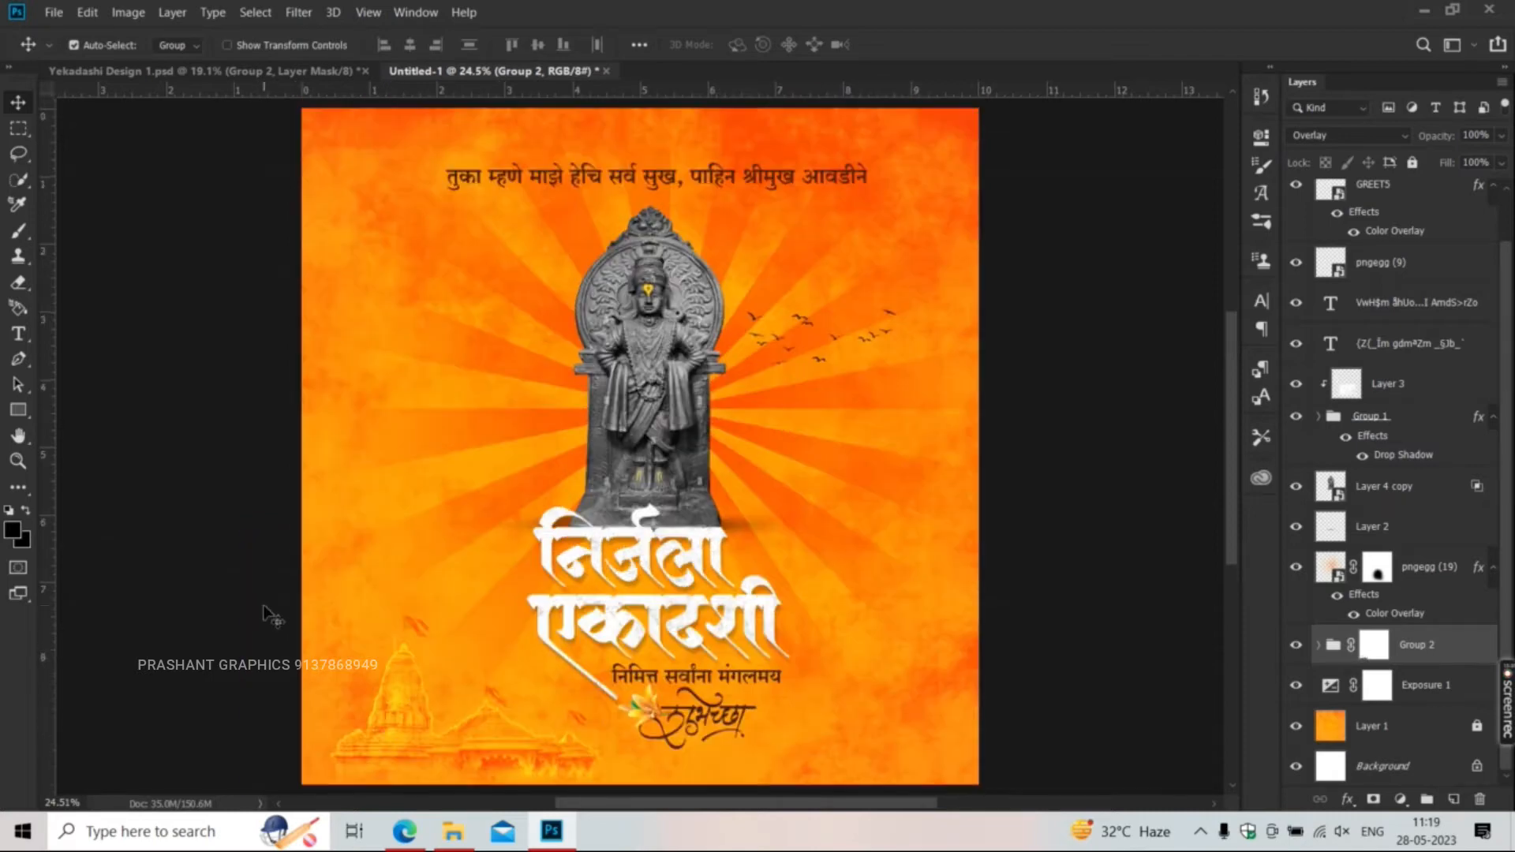
left_click(831, 539)
scroll(1370, 260, "up", 1)
left_click(1378, 213)
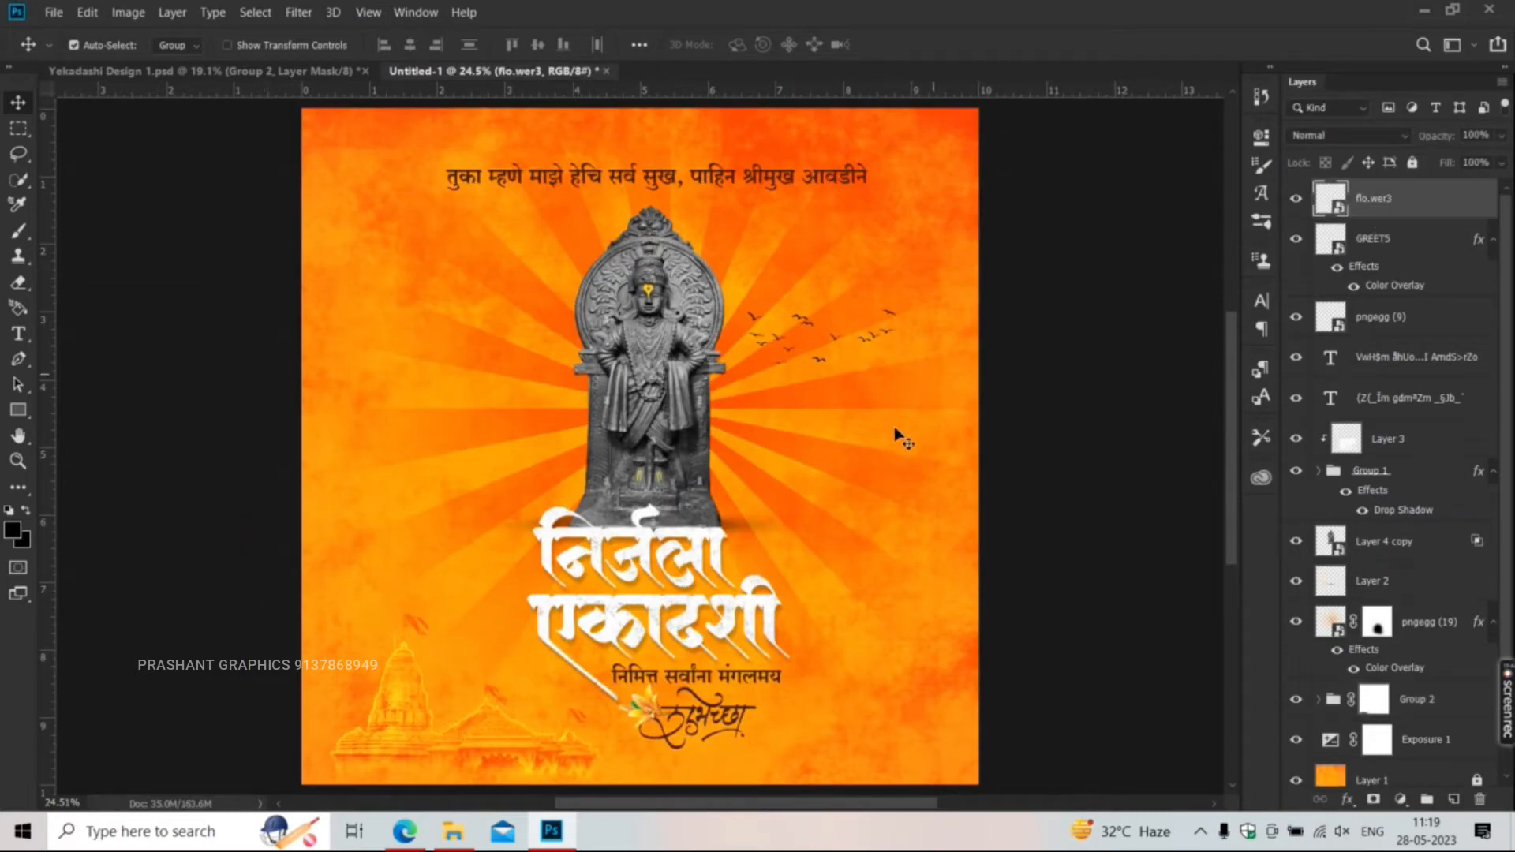
left_click(53, 12)
left_click(87, 349)
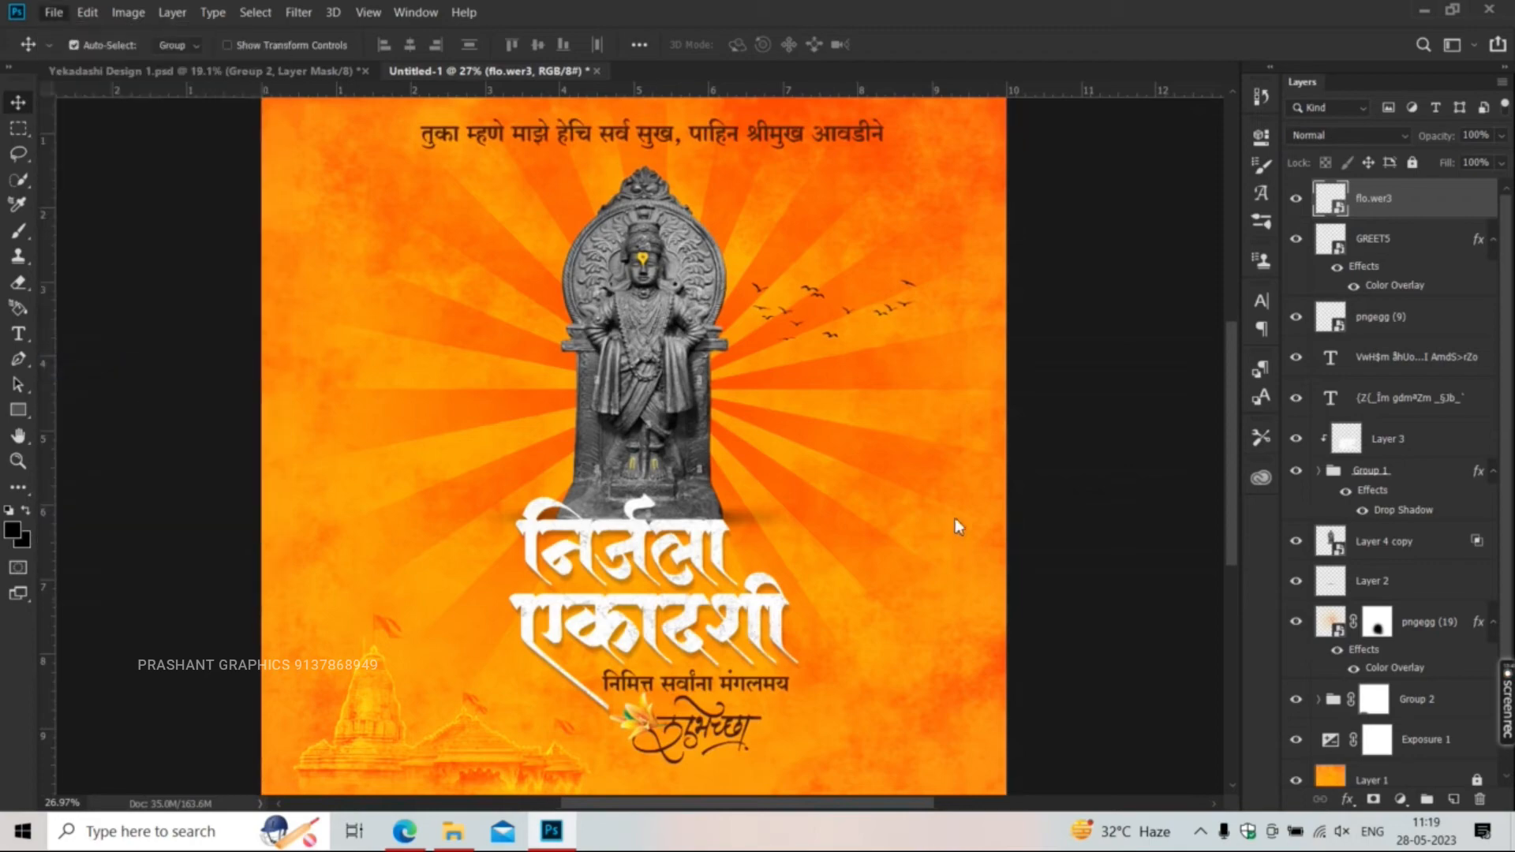
left_click(1489, 16)
- Place the splatter image pngegg (30) from the Downloads folder as an embedded layer directly above the title's texture layer
left_click(741, 600)
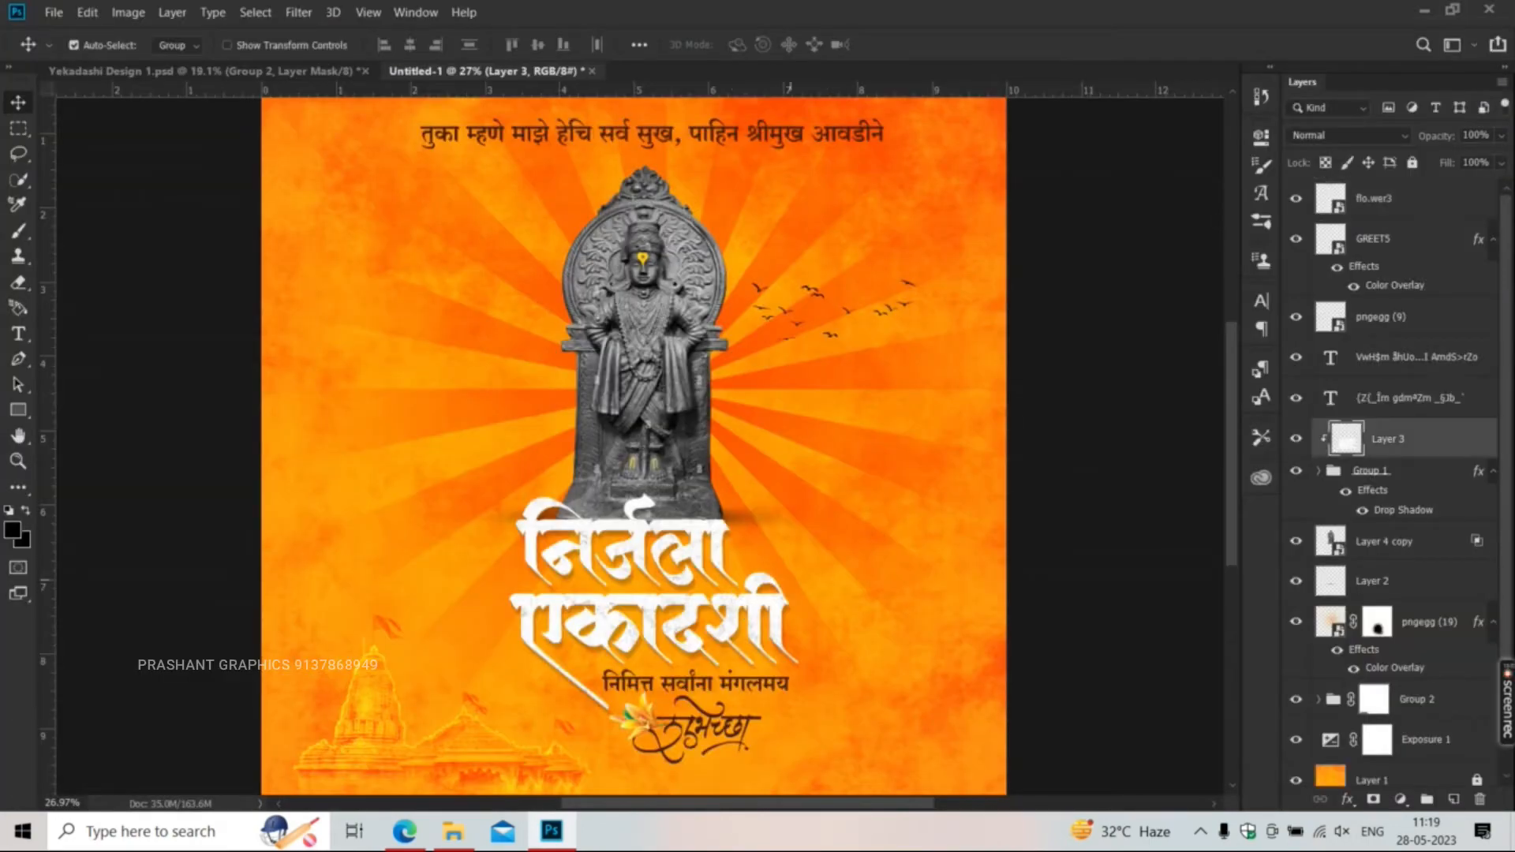
left_click(53, 11)
left_click(87, 341)
scroll(444, 512, "down", 6)
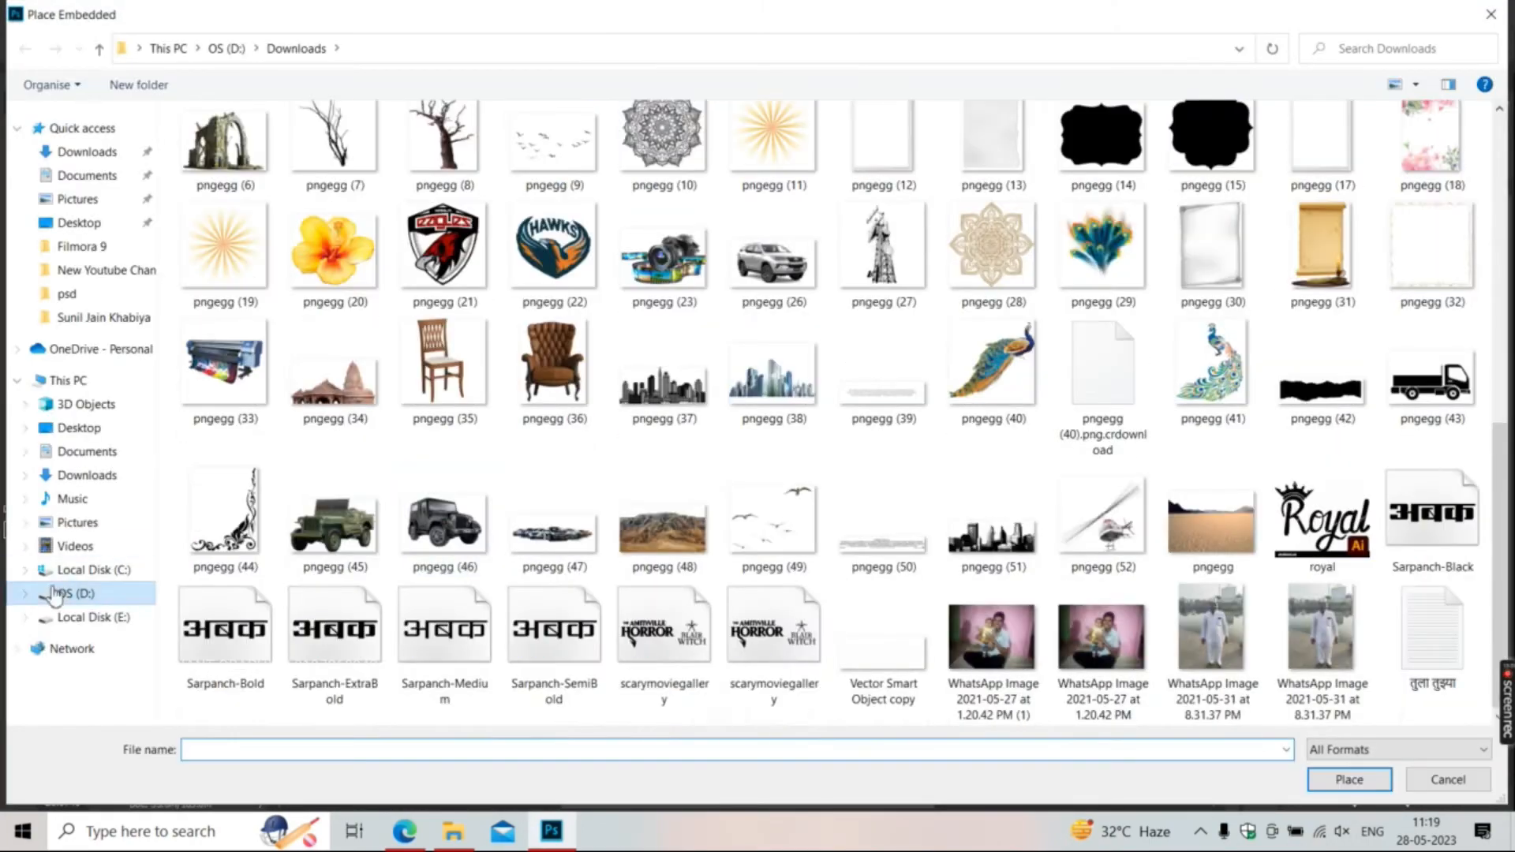
left_click(86, 475)
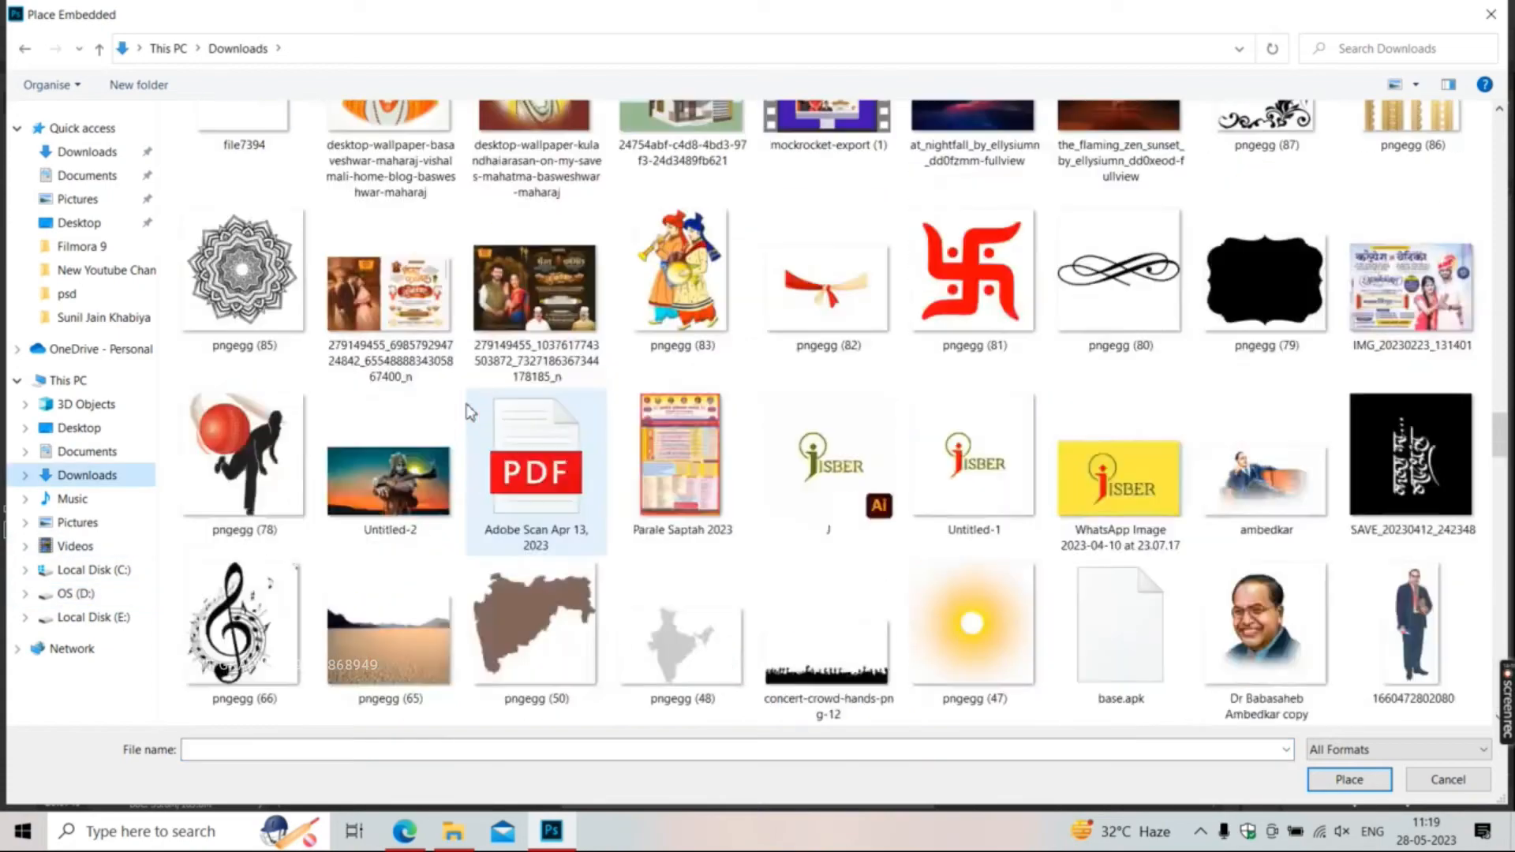
scroll(466, 406, "down", 12)
scroll(495, 430, "up", 3)
double_click(663, 531)
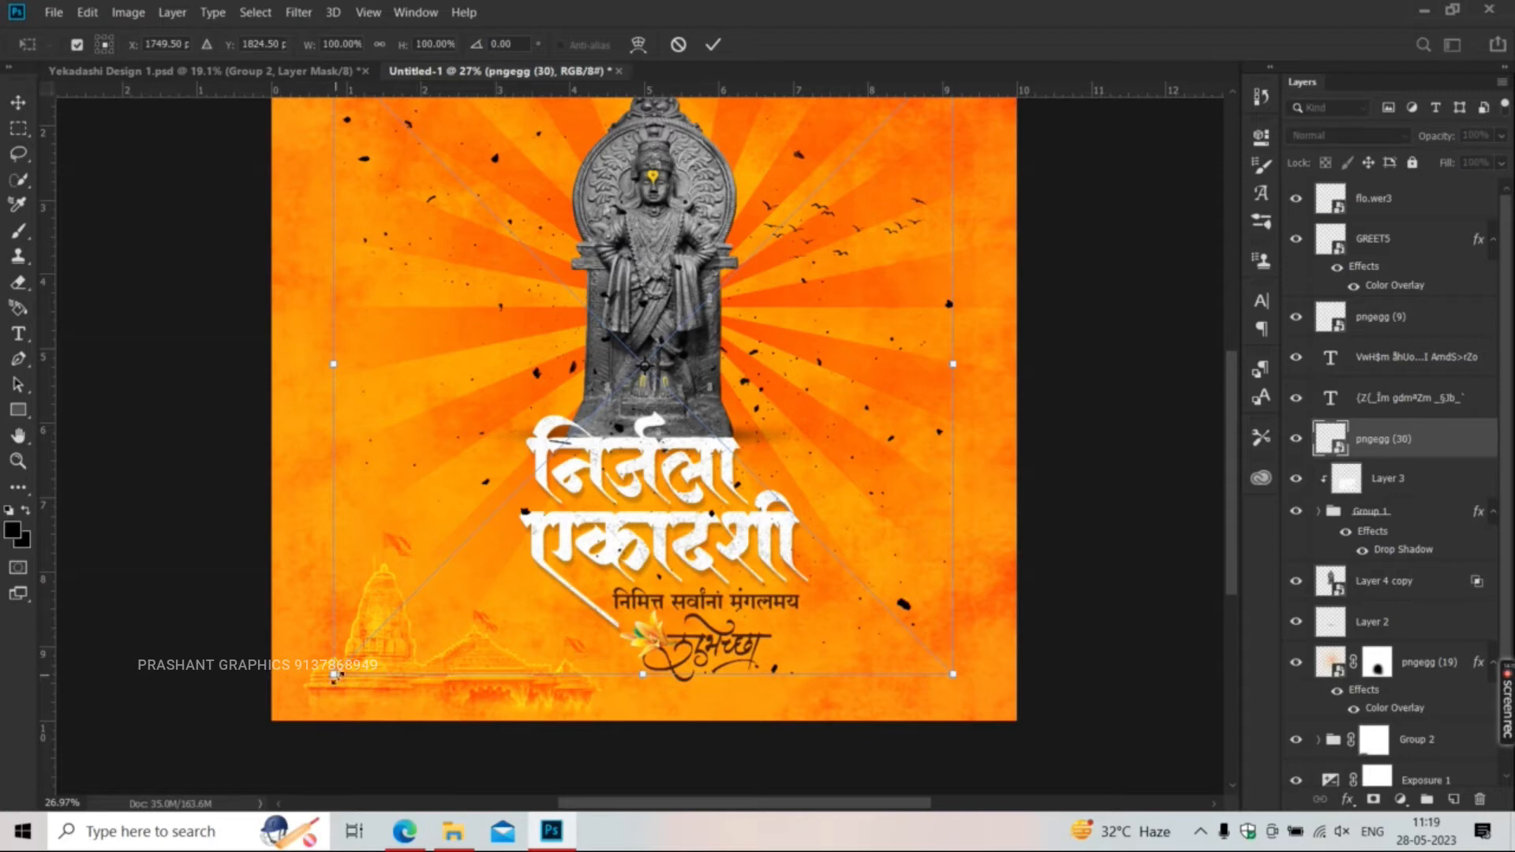
- Shrink the splatter image, position its specks over and around the title, and select the title's texture layer
left_click_drag(336, 675, 458, 551)
left_click_drag(497, 428, 497, 568)
left_click_drag(825, 689, 847, 707)
key("Return")
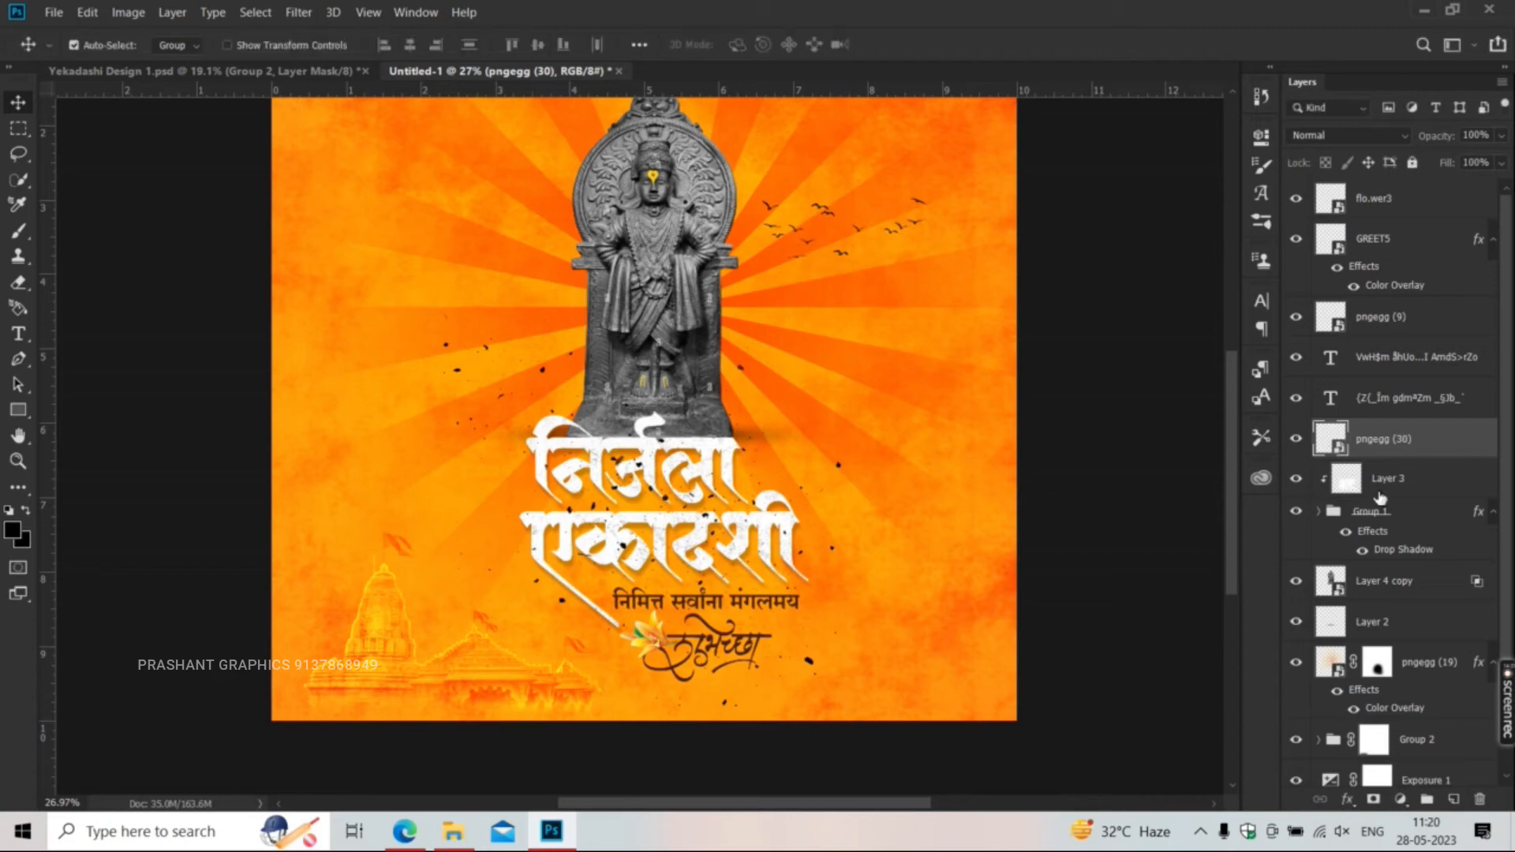
left_click(1380, 478)
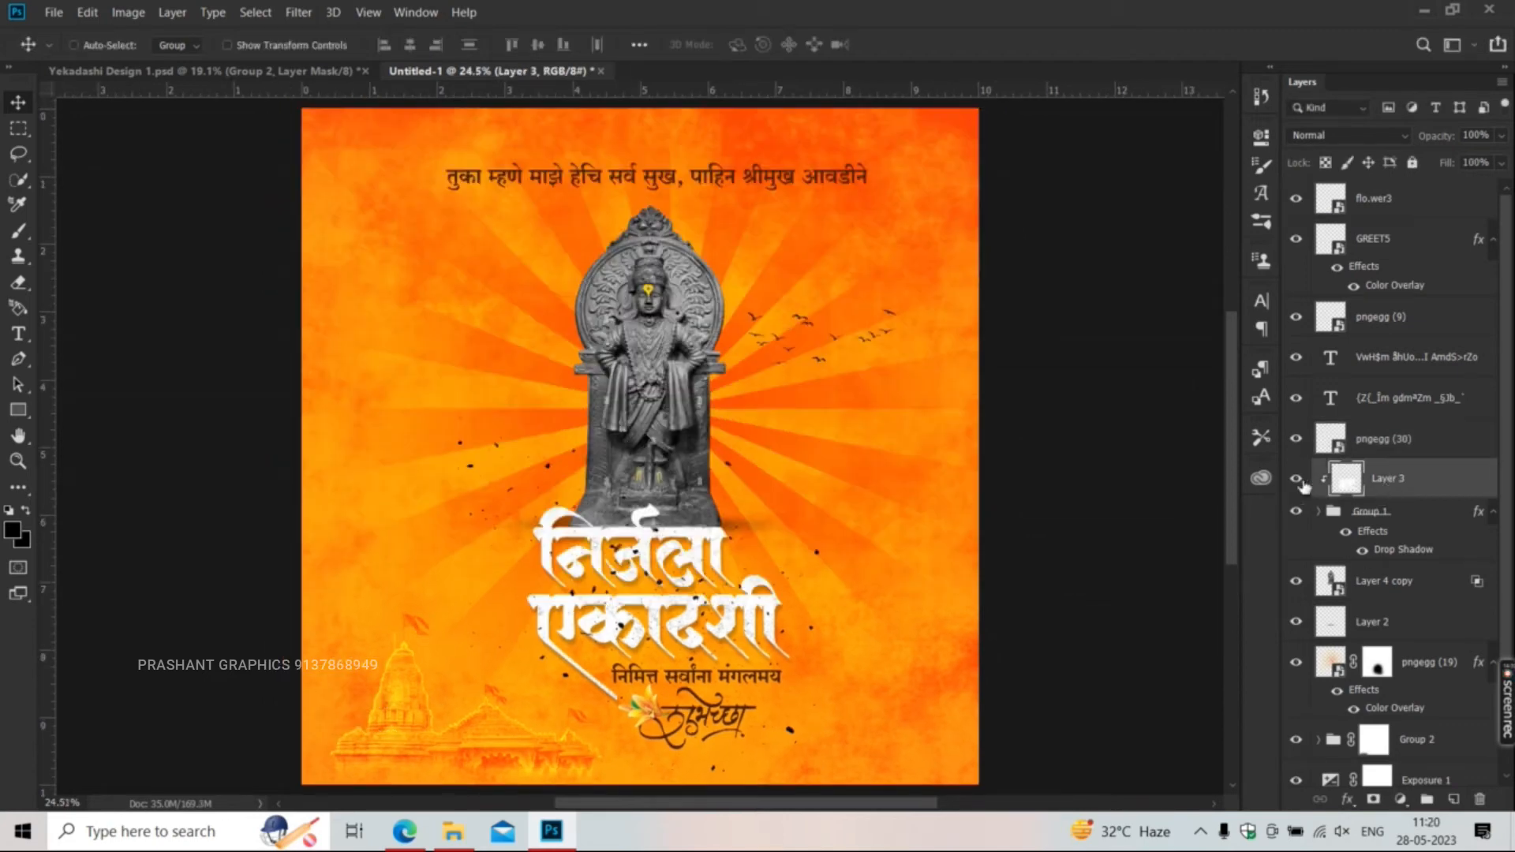
- Duplicate the title's texture layer, clip the copy to the pngegg (30) splatter and scale it to about 185%
key("ctrl+j")
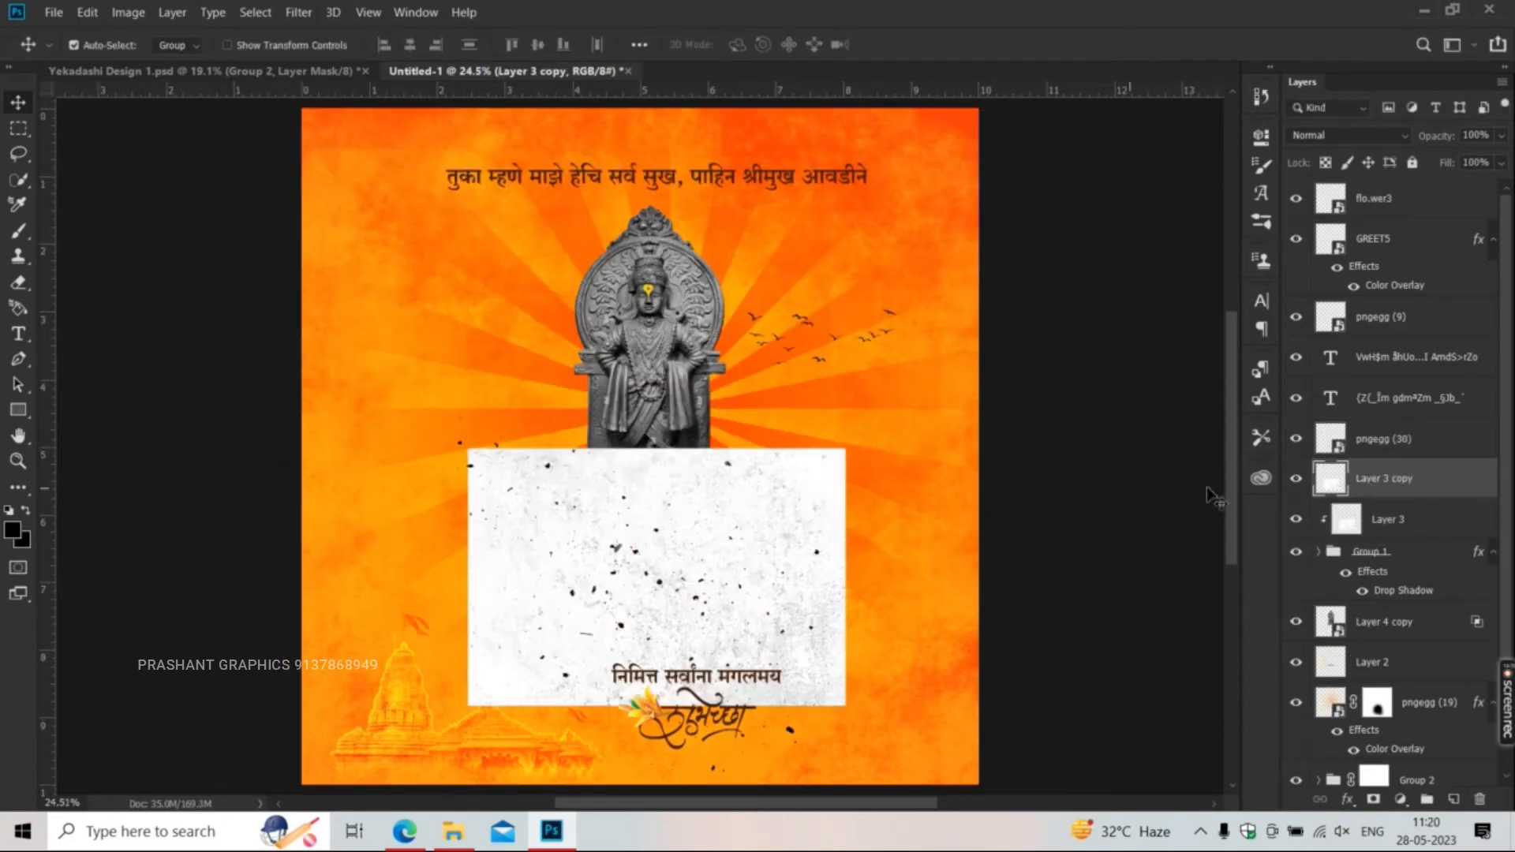
right_click(1404, 453)
left_click(1198, 359)
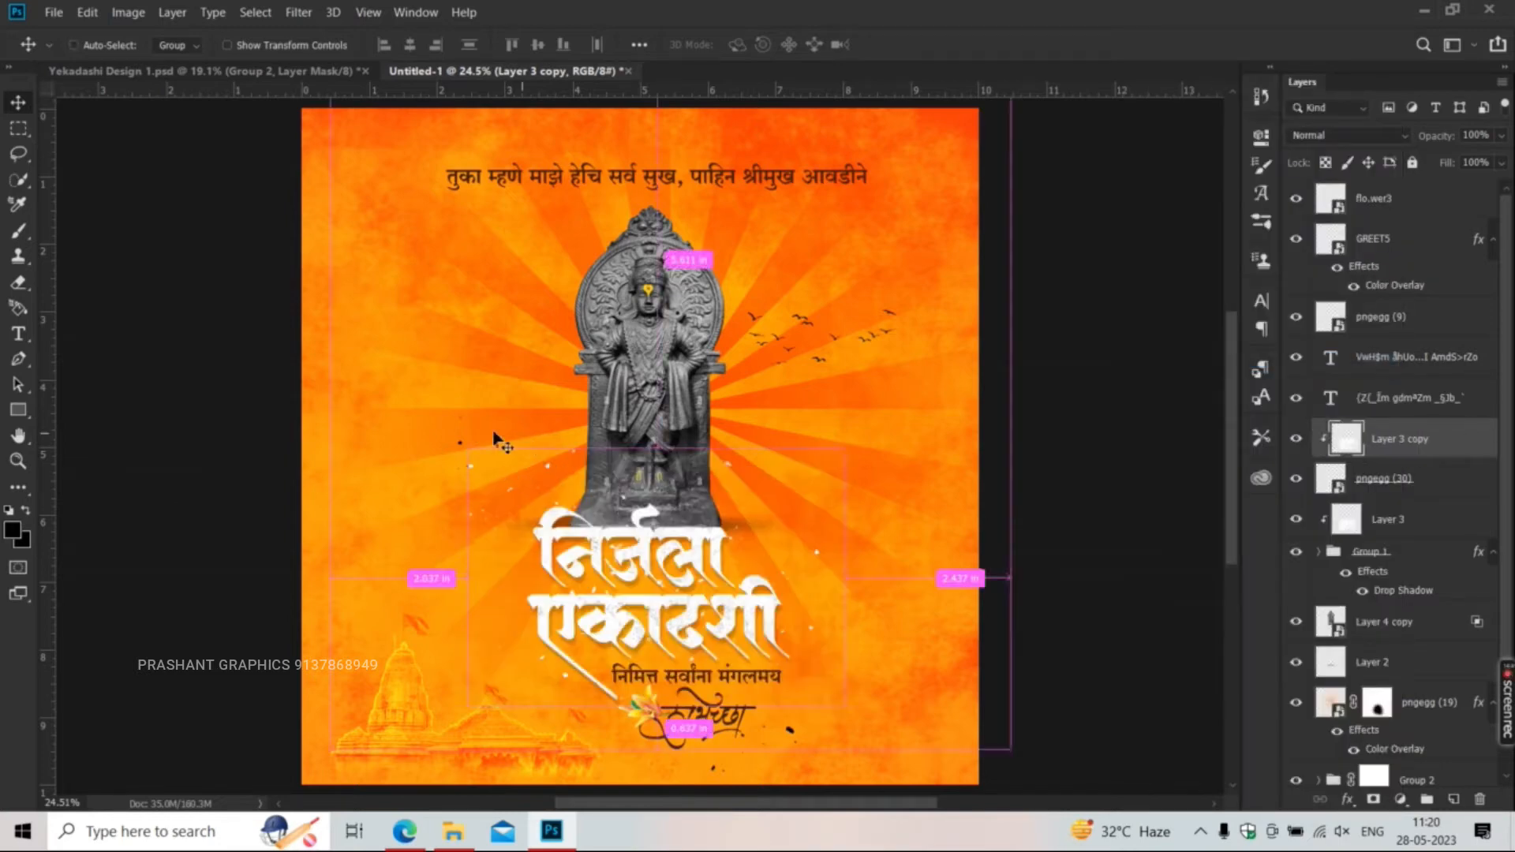
key("ctrl+t")
left_click_drag(416, 423, 299, 385)
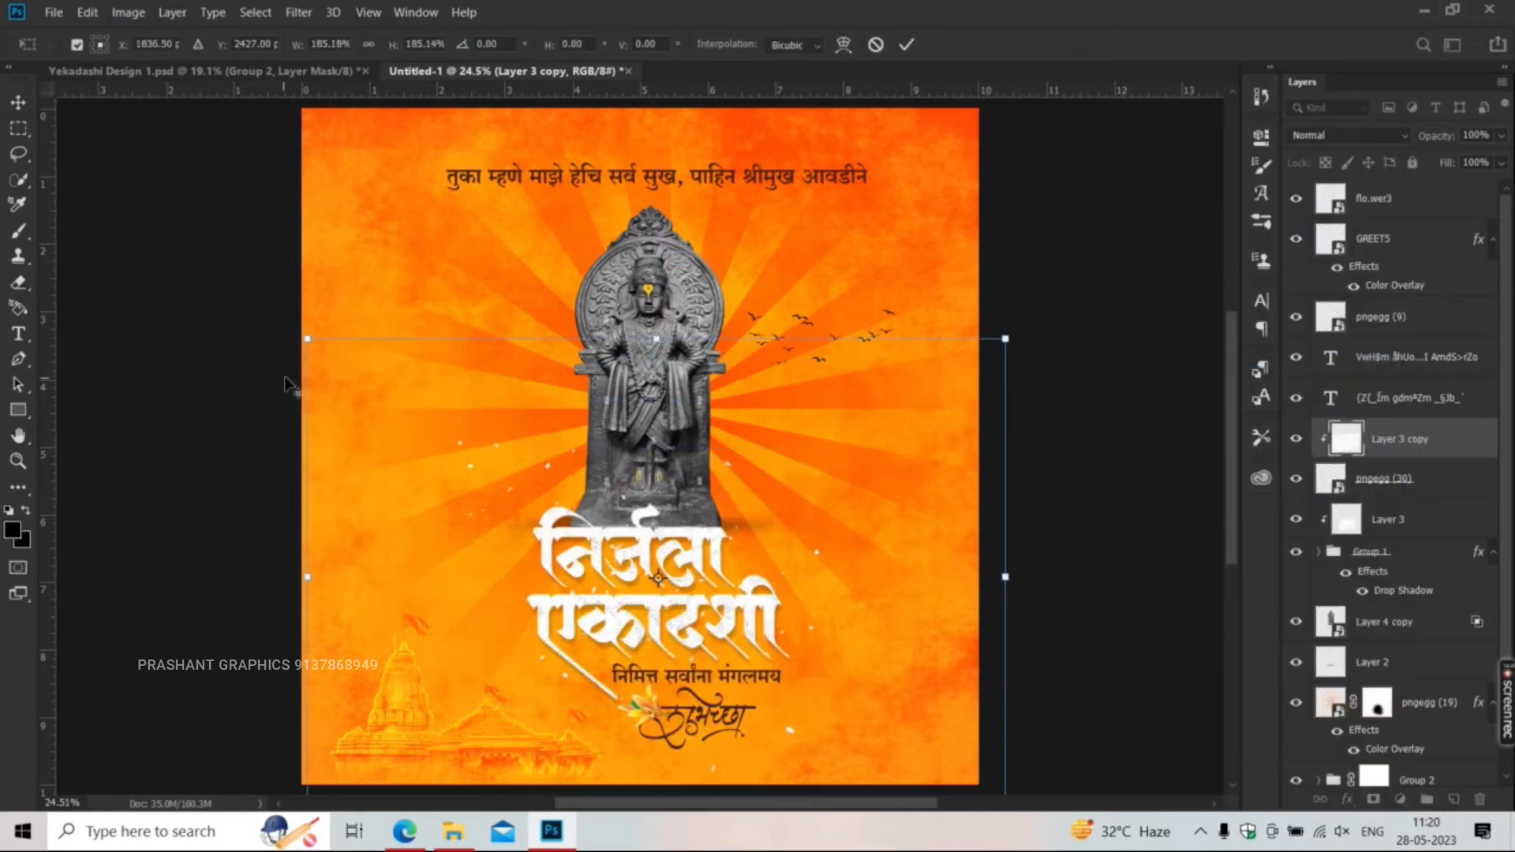
key("Return")
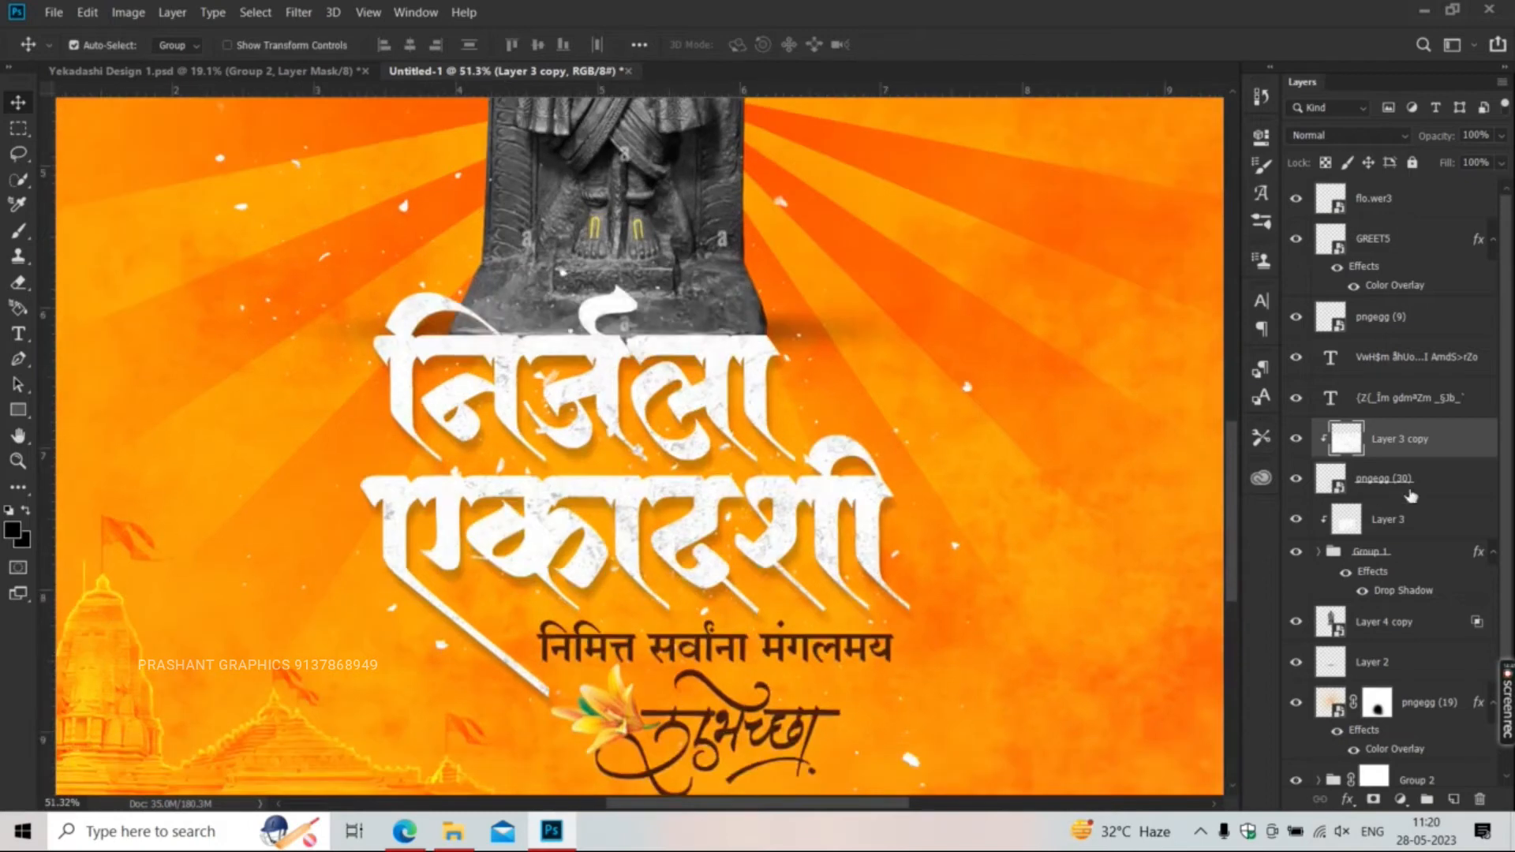
- Add a layer mask to the pngegg (30) splatter layer and mask out specks around the title
left_click(1410, 490)
left_click(1373, 799)
key("e")
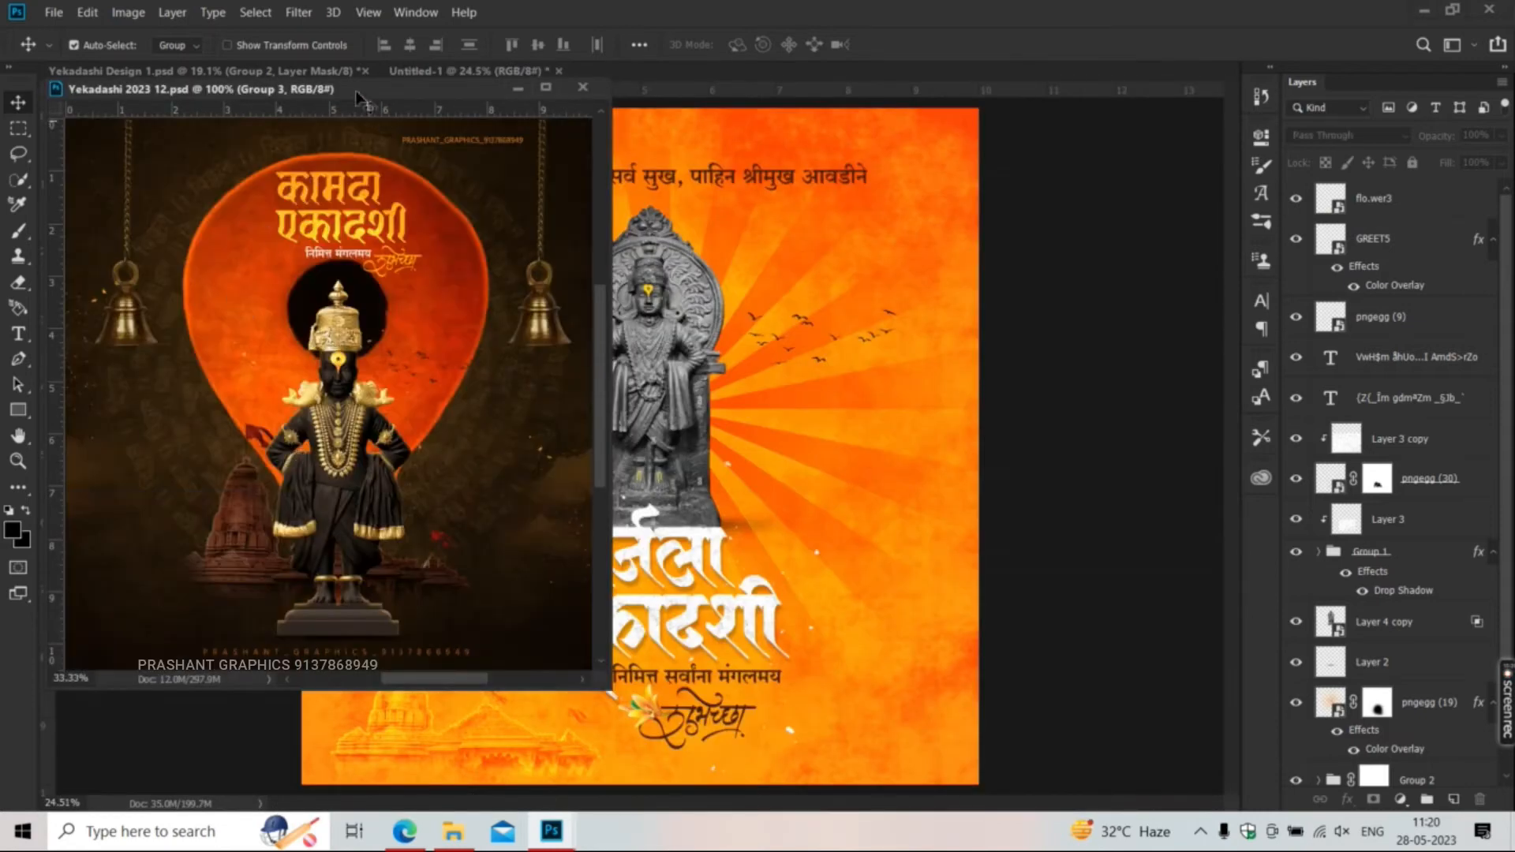
- Bring the red hibiscus into the poster and move its layer beneath the statue and its shadow
left_click_drag(357, 93, 397, 71)
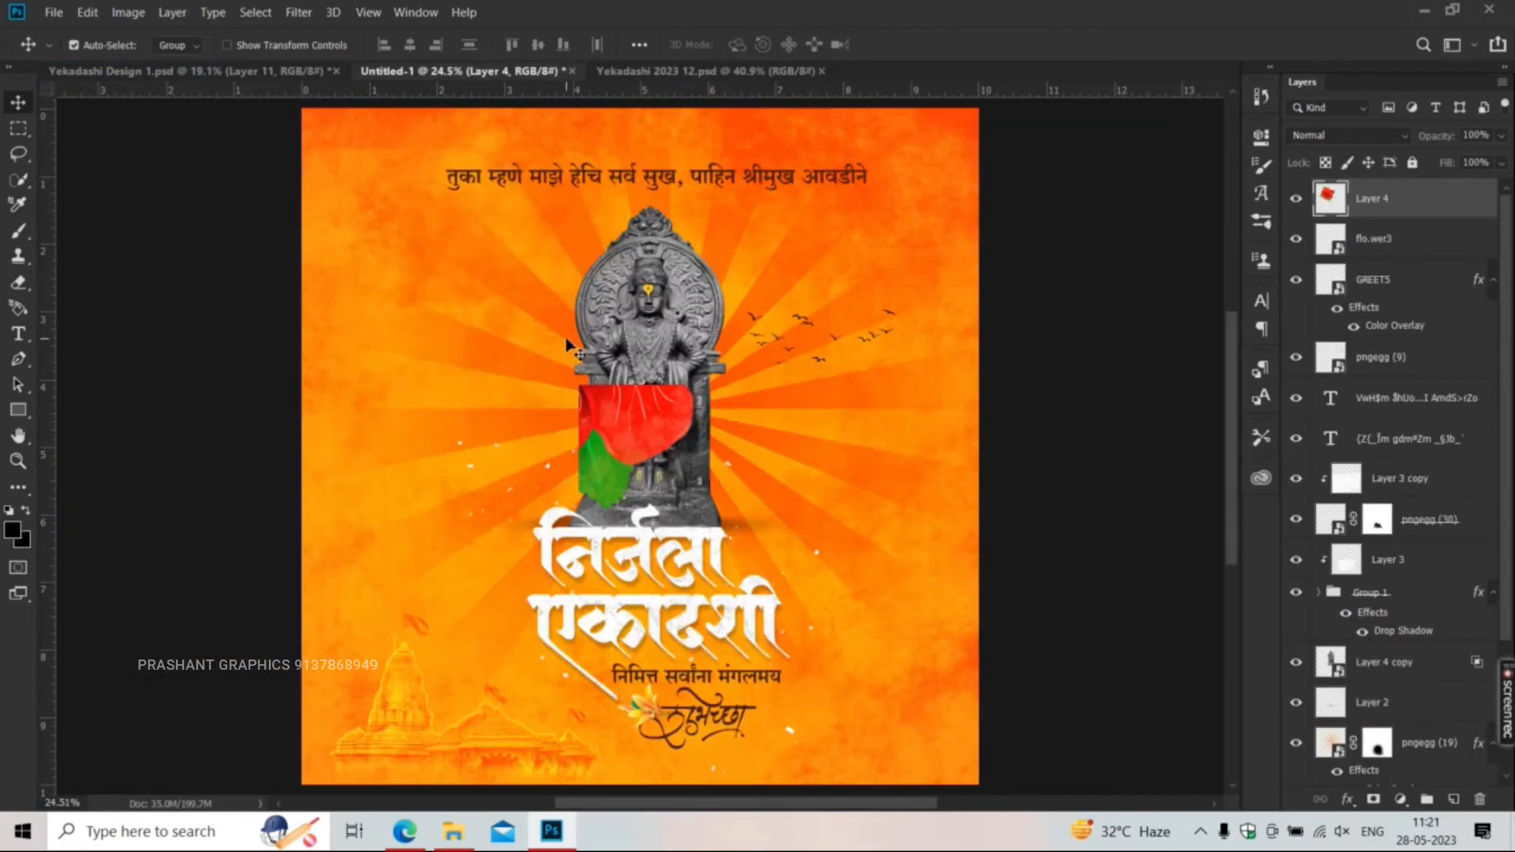
left_click_drag(1369, 207, 1399, 659)
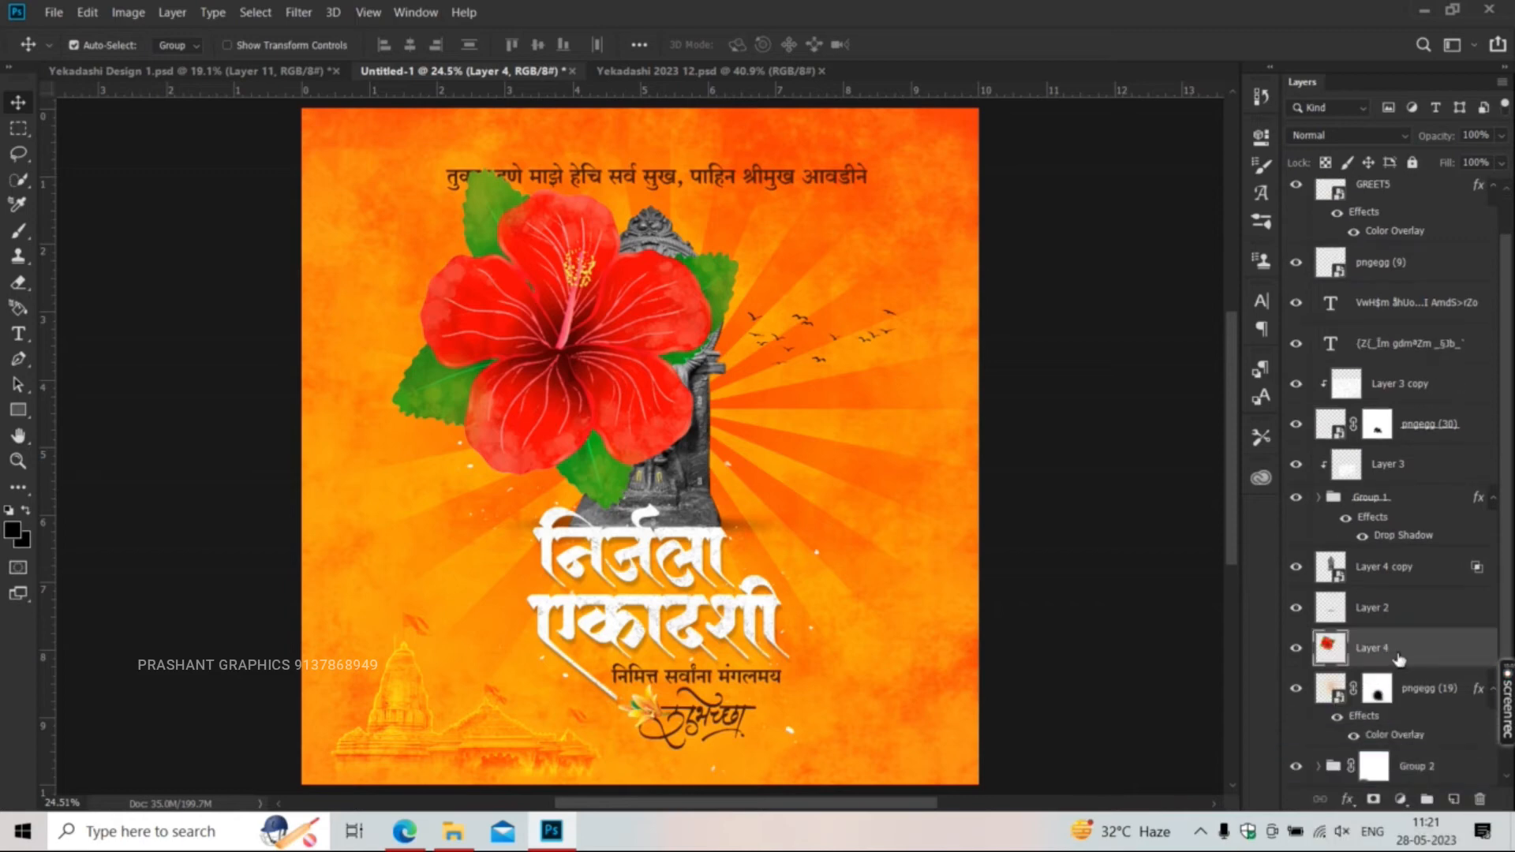
left_click(405, 163)
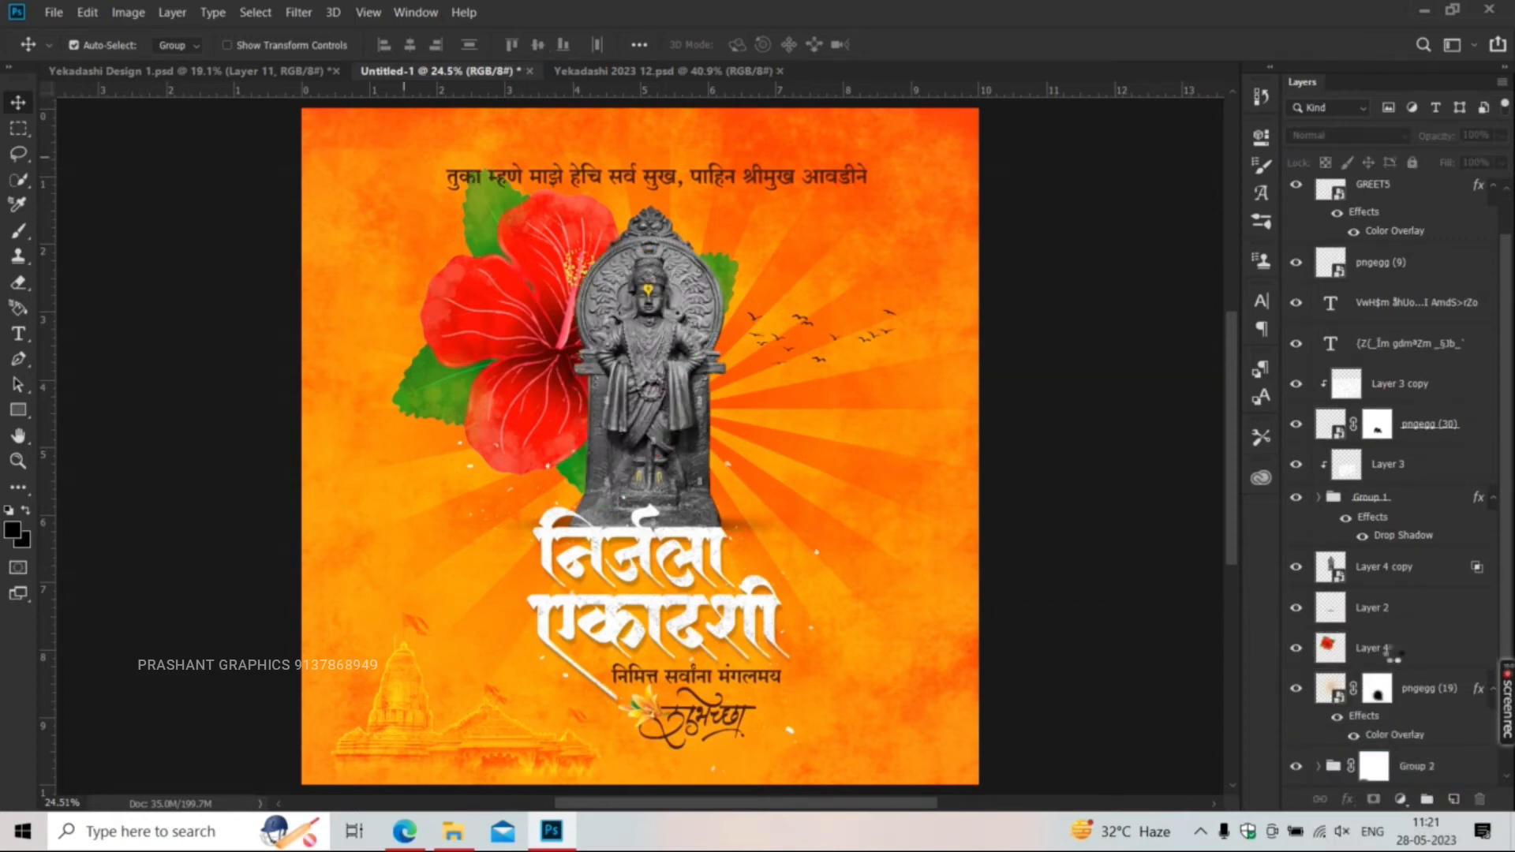
- Shrink the hibiscus to about 3.5 in wide and center it behind the upper half of the statue
left_click(1331, 648)
key("ctrl+t")
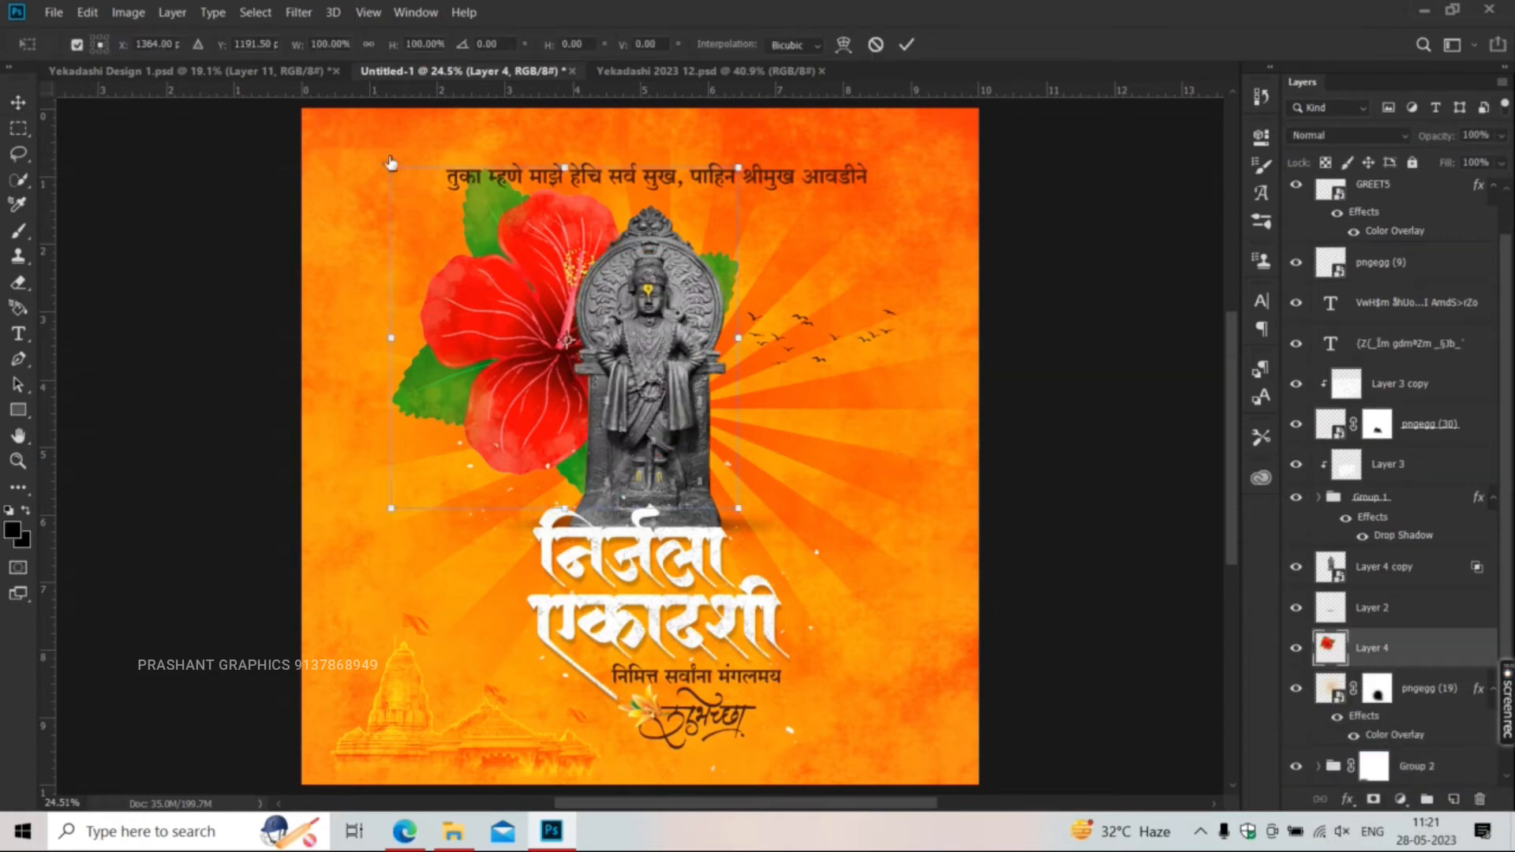
left_click_drag(394, 169, 452, 228)
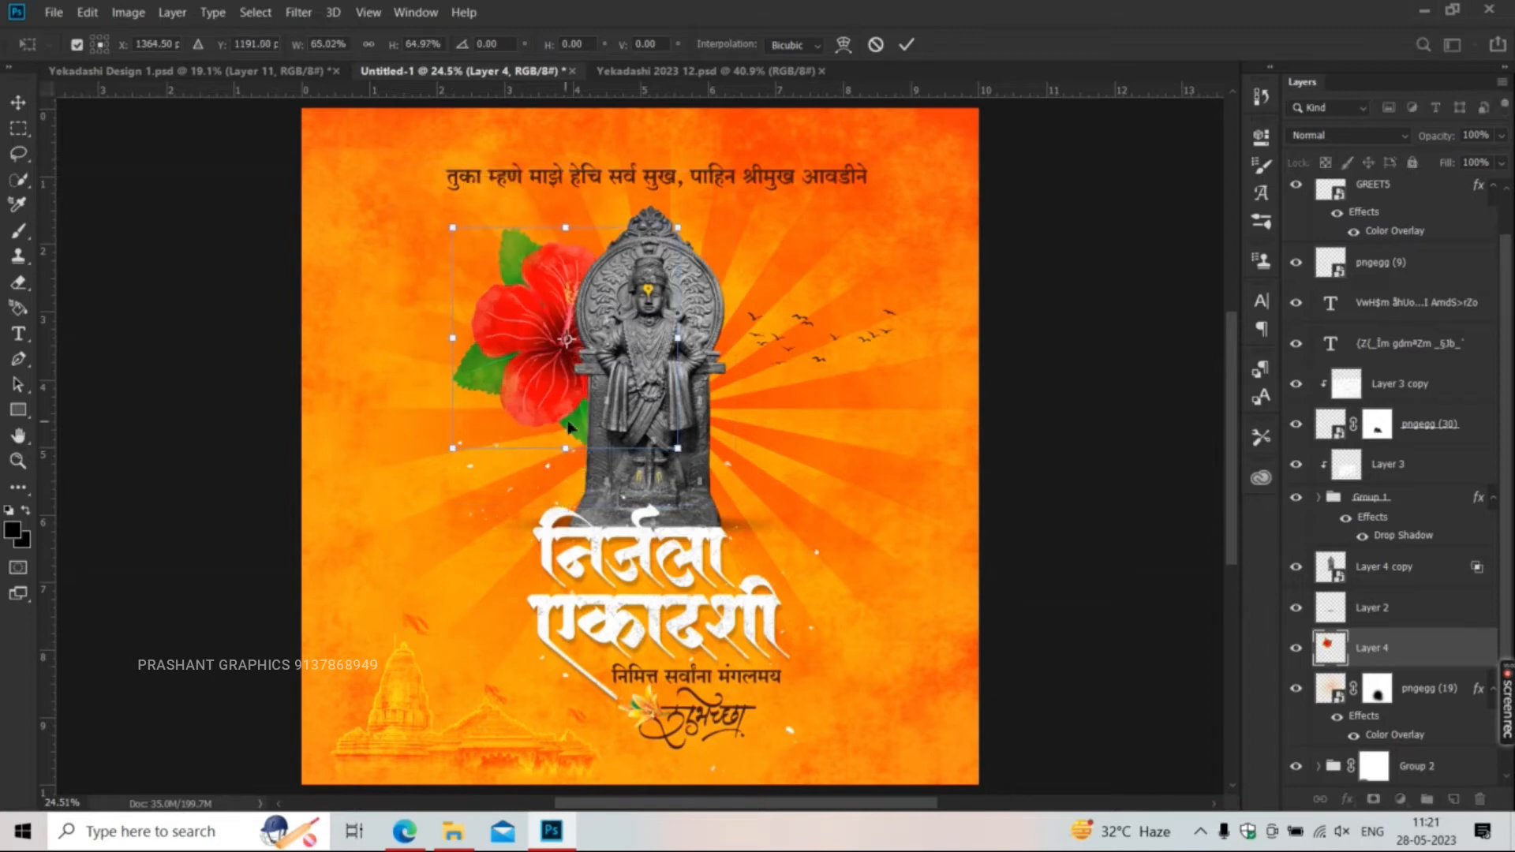
left_click_drag(501, 426, 525, 457)
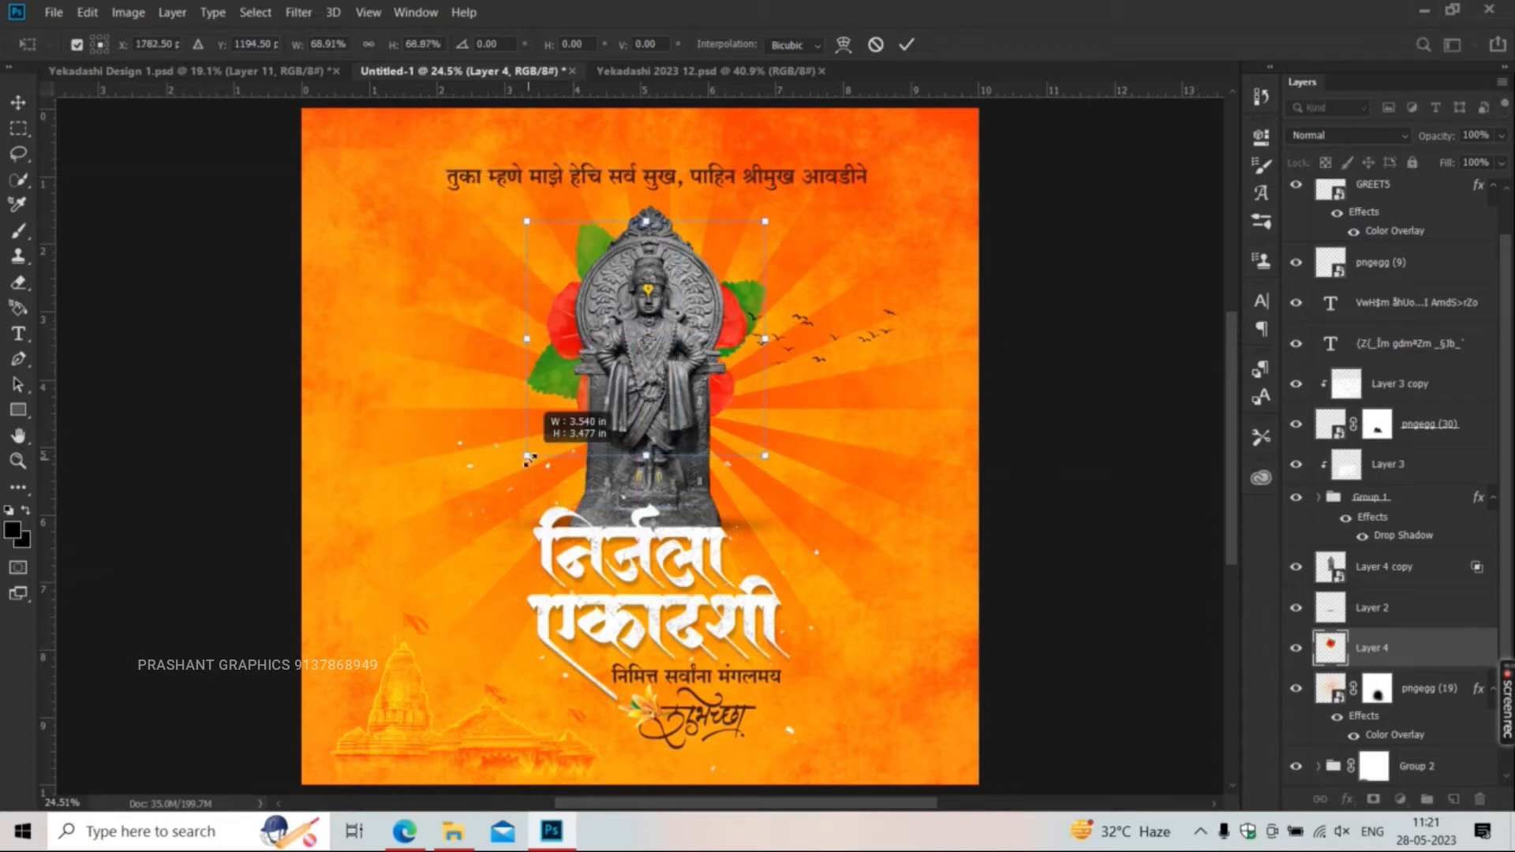
key("Return")
- Duplicate the hibiscus, move the copy above the statue layer and shrink it to a small flower near the statue's lower-right base
left_click_drag(545, 377, 598, 477)
key("ctrl+j")
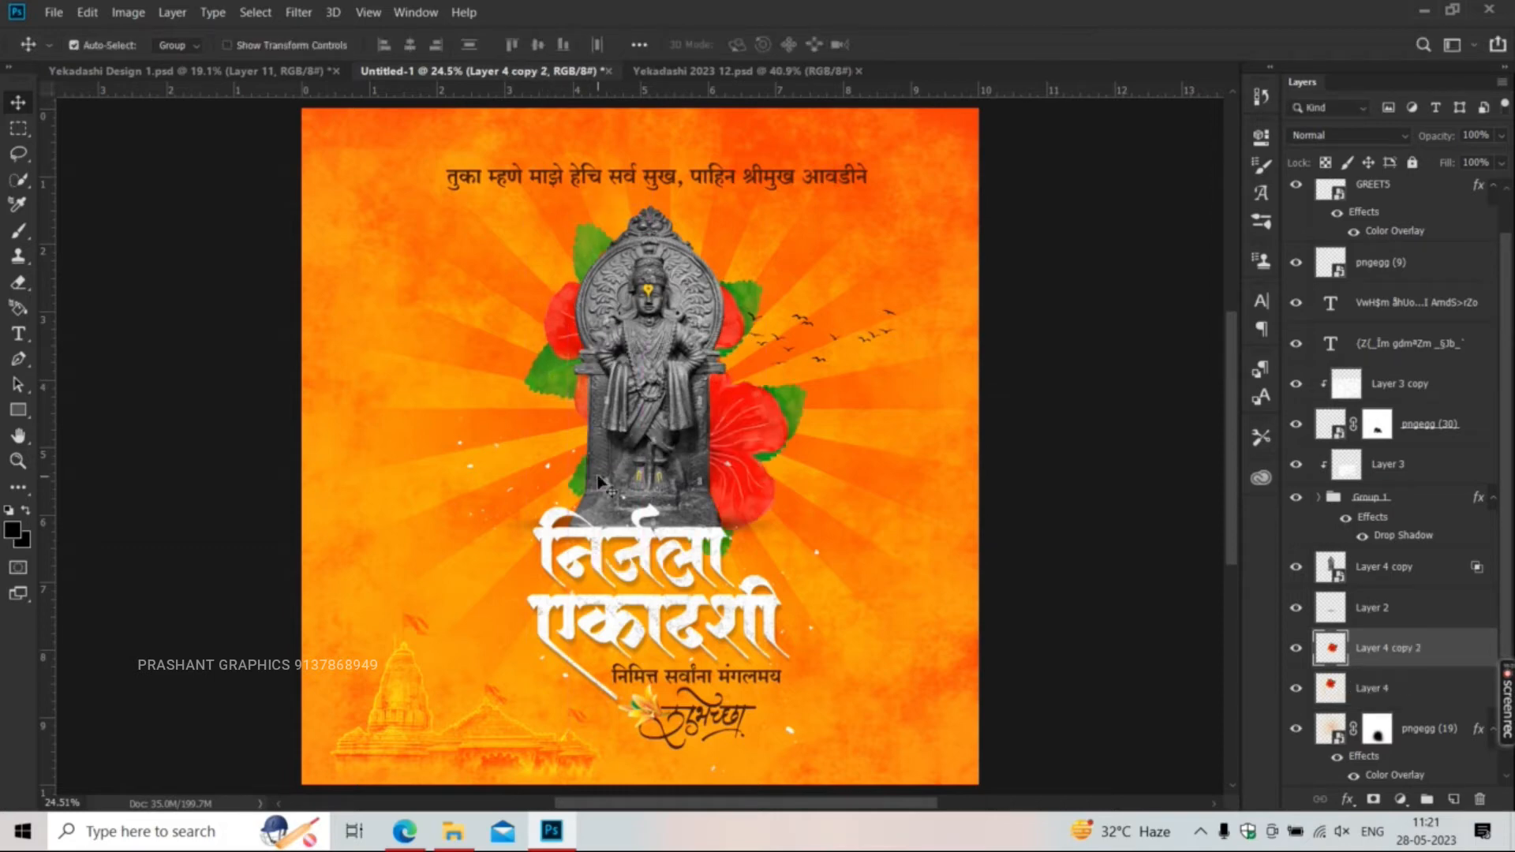
left_click_drag(1380, 612, 1378, 556)
key("ctrl+t")
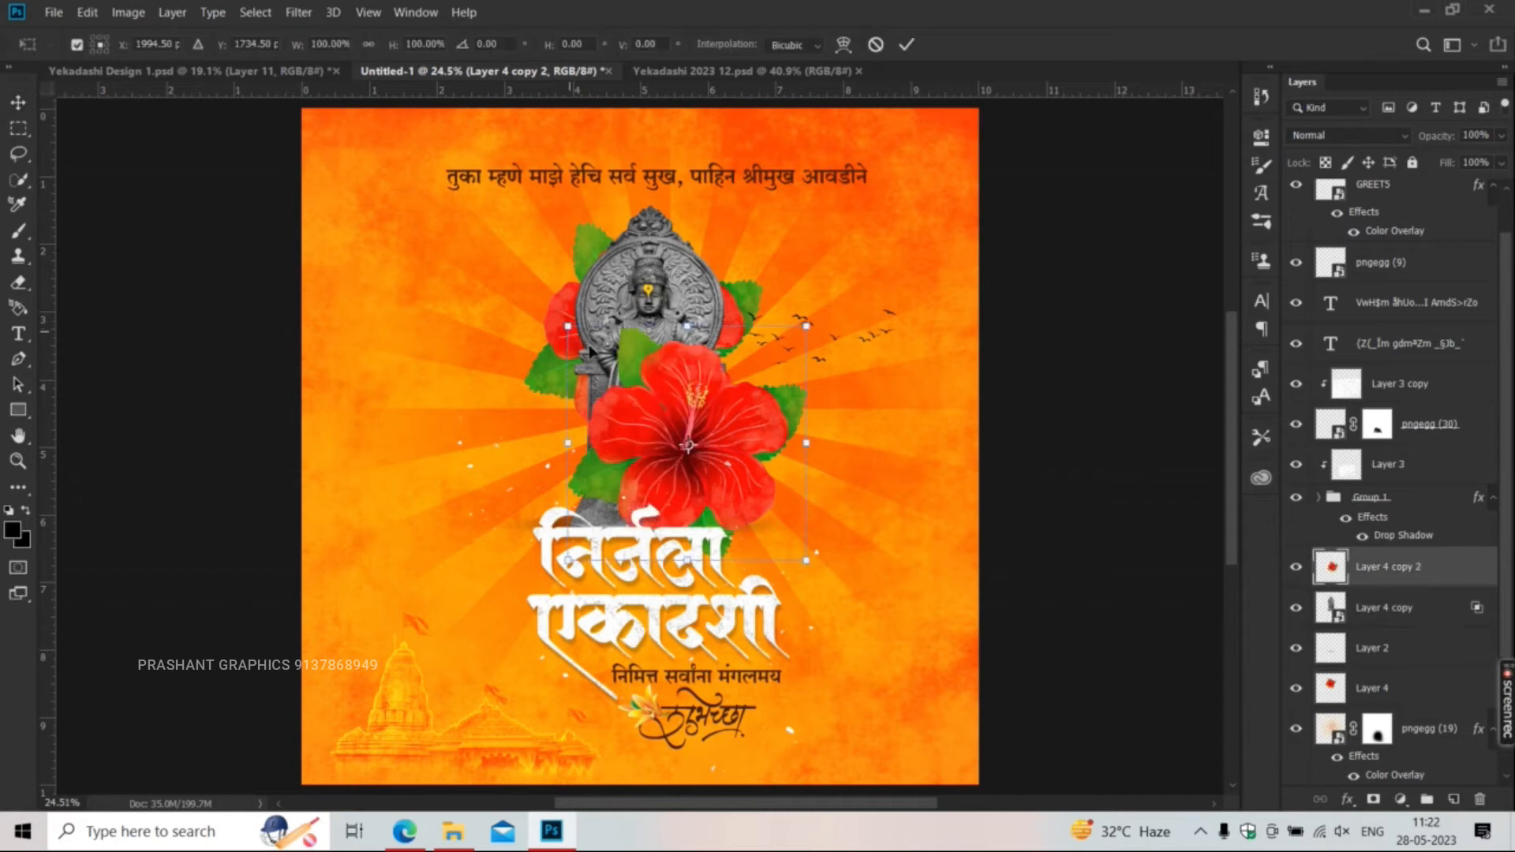
left_click_drag(570, 329, 696, 517)
- Scale the small hibiscus to about 88%, skew it slightly and settle it against the statue's lower-right base
scroll(778, 550, "up", 4)
key("ctrl+t")
left_click_drag(633, 438, 645, 451)
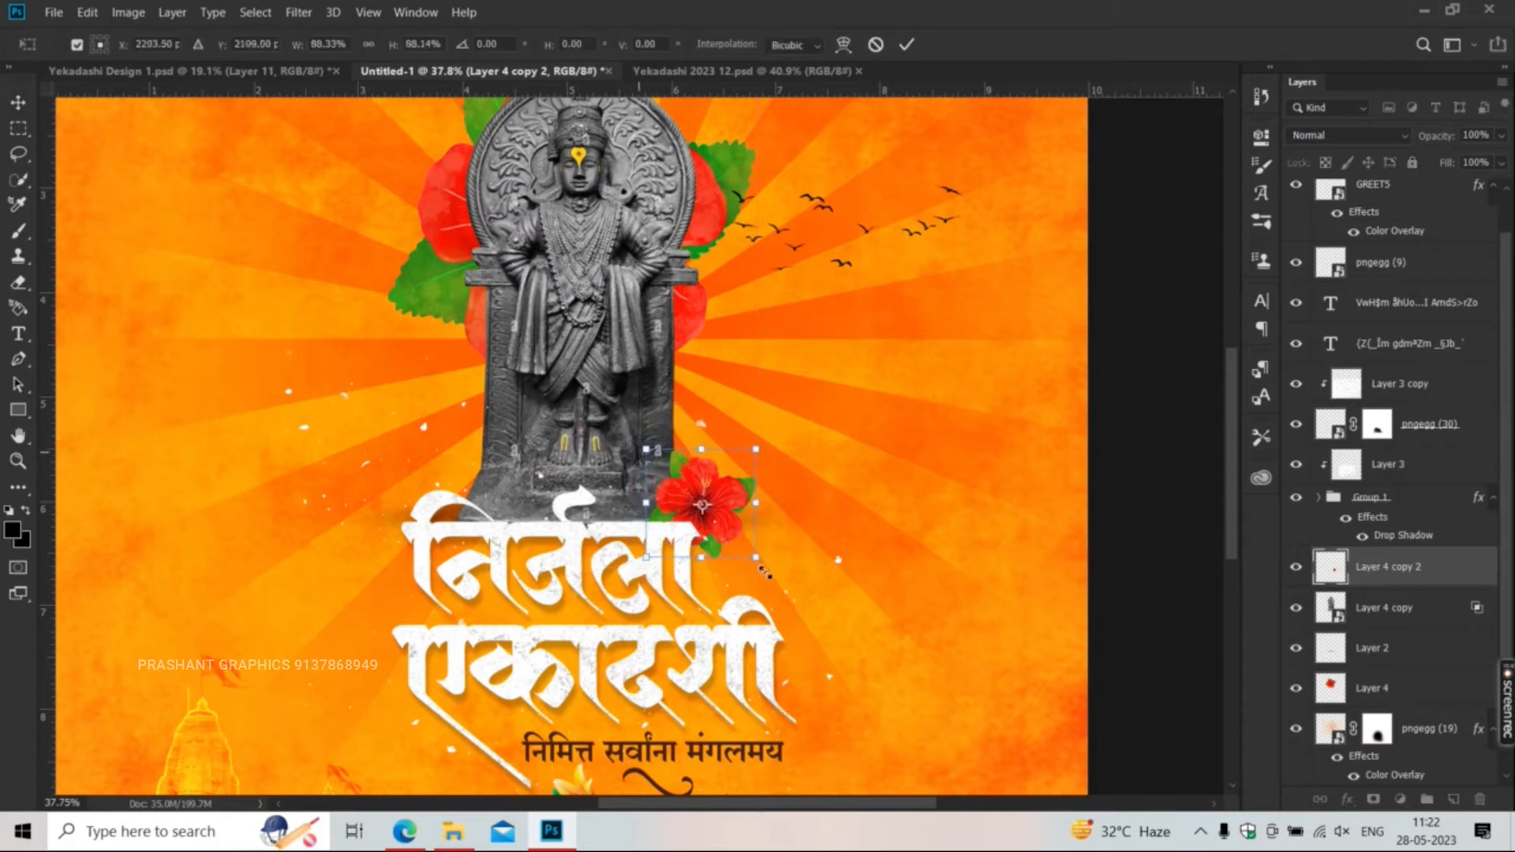
left_click_drag(696, 561, 684, 559)
key("Return")
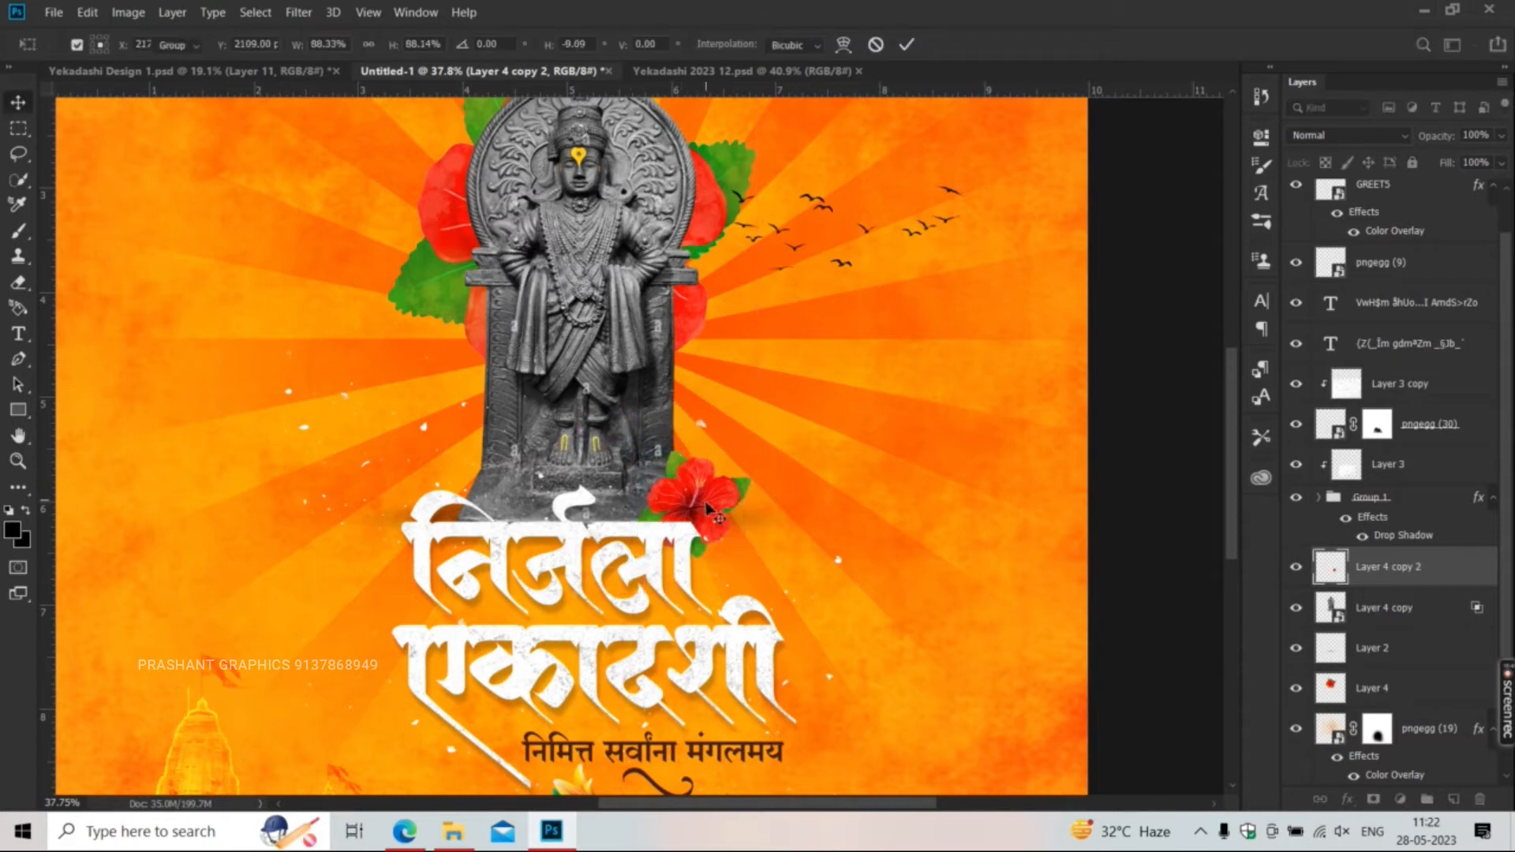
left_click(705, 502)
left_click(692, 476, "ctrl")
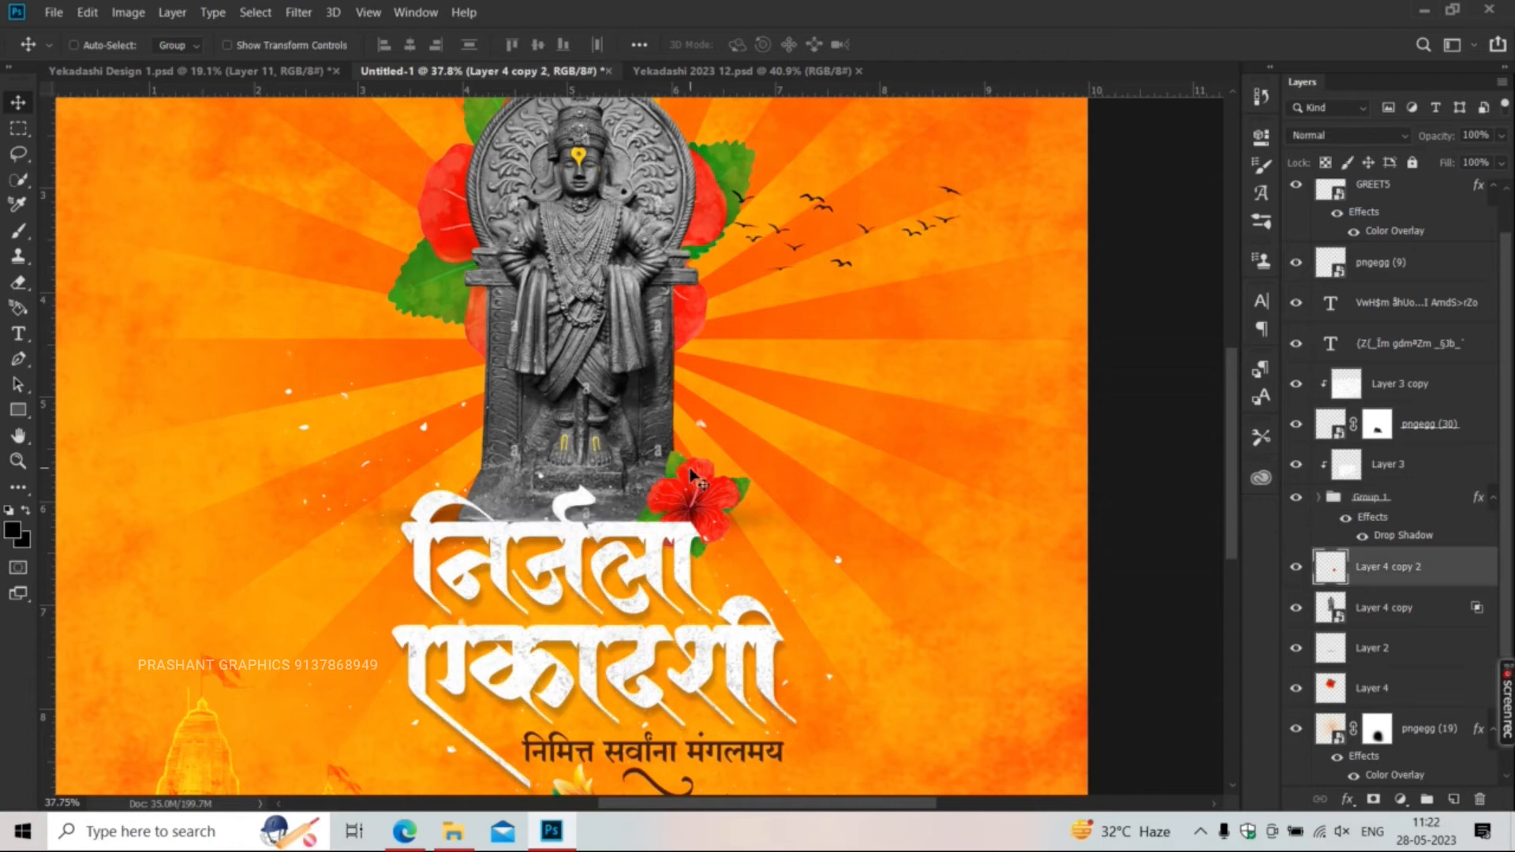
- Duplicate the small hibiscus to the left of the statue's base, flattening it to about 76% width and 32% height with a skew
mouse_move(682, 471)
left_mouse_down()
mouse_move(678, 458)
mouse_move(687, 468)
left_mouse_up()
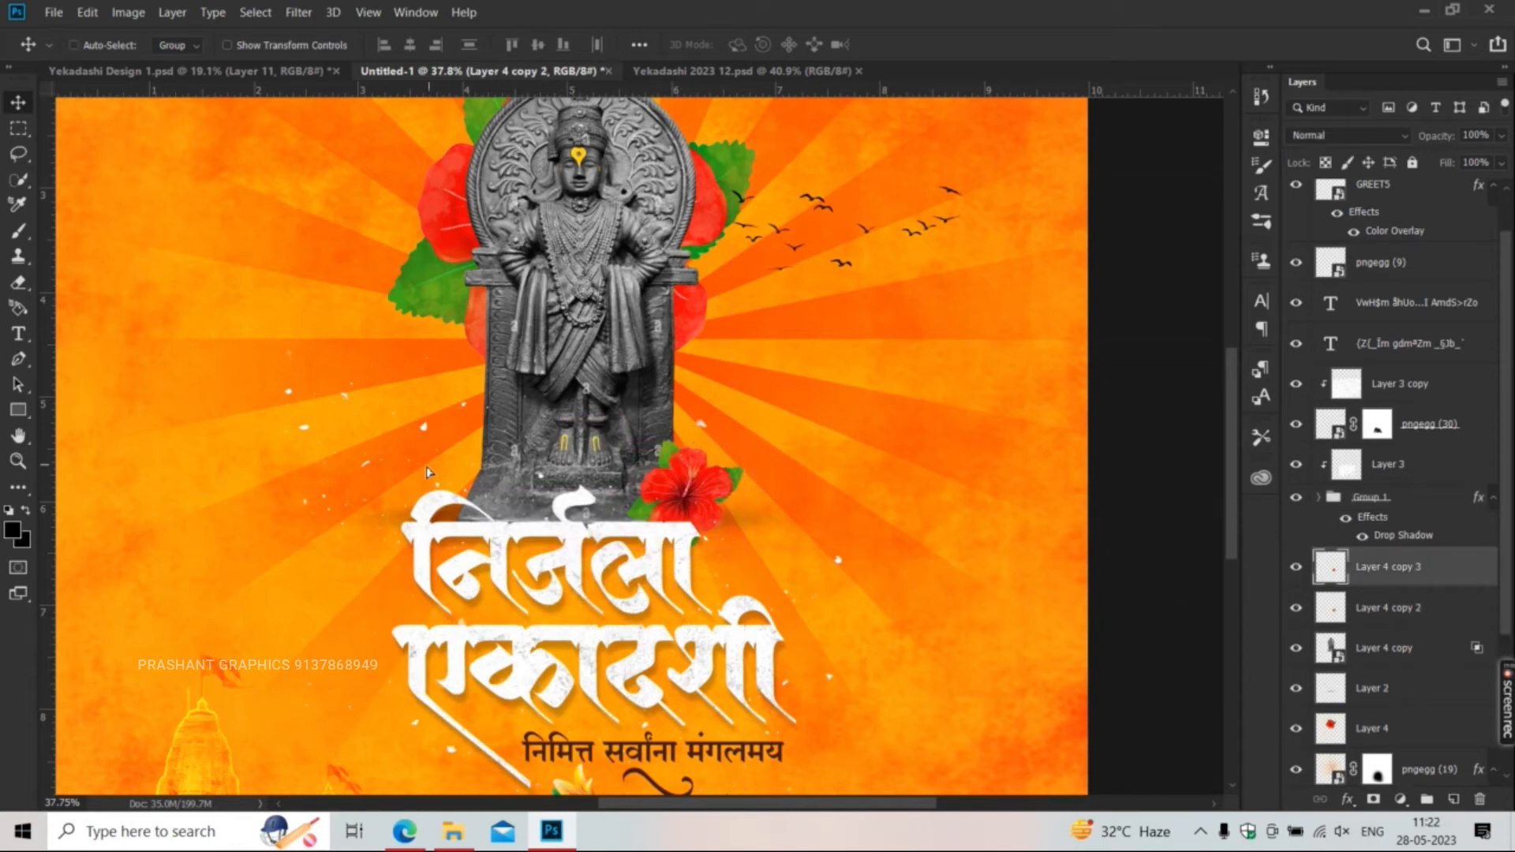
left_click_drag(427, 472, 362, 502)
key("ctrl+t")
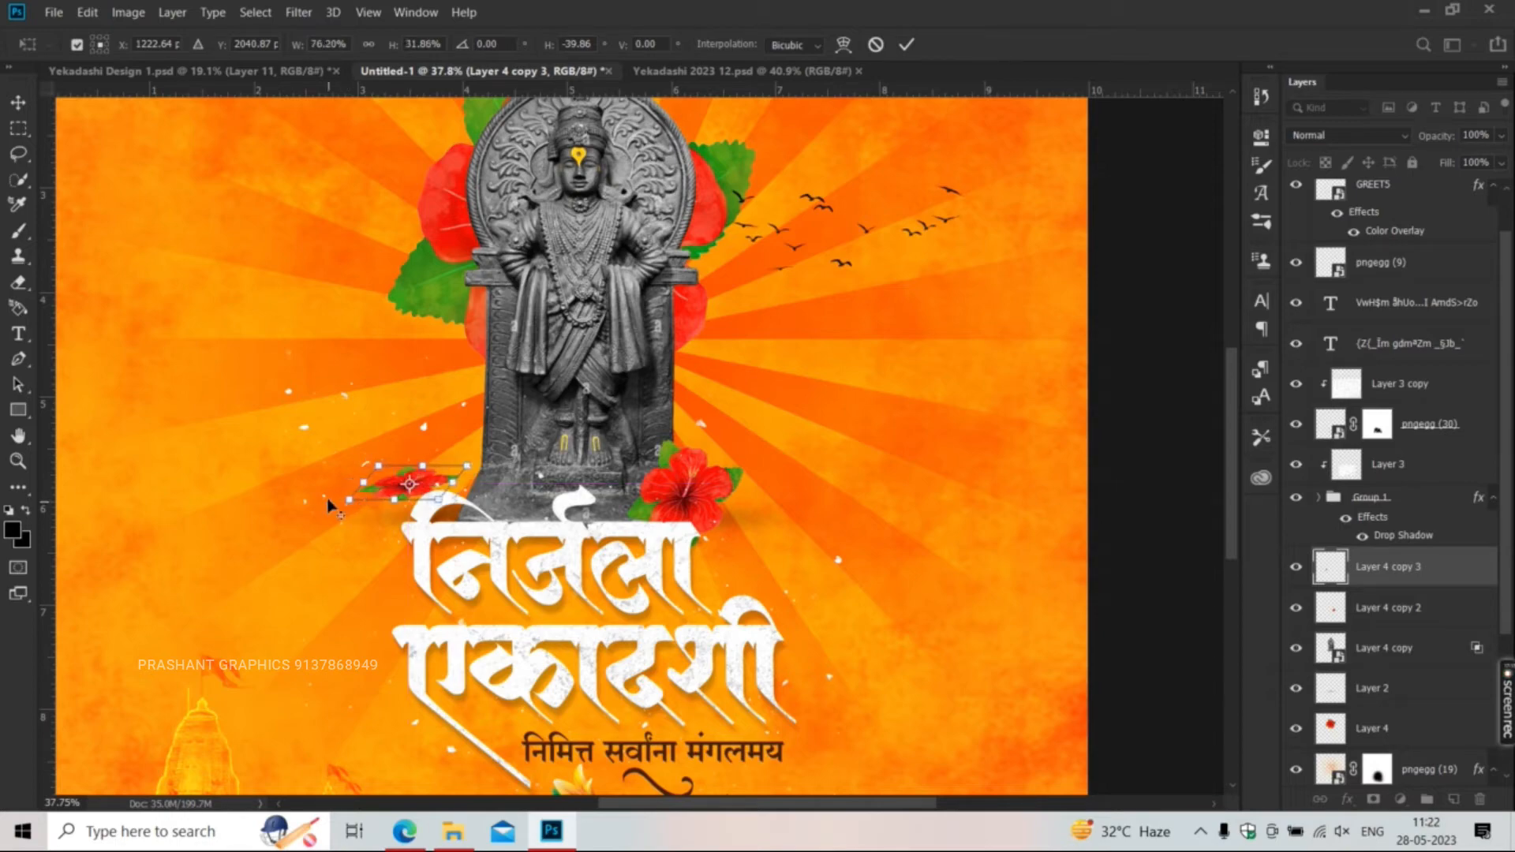
key("Return")
- Shift the flattened hibiscus slightly down so it tucks behind the upper-left end of the title
scroll(326, 466, "down", 3)
scroll(328, 471, "up", 4)
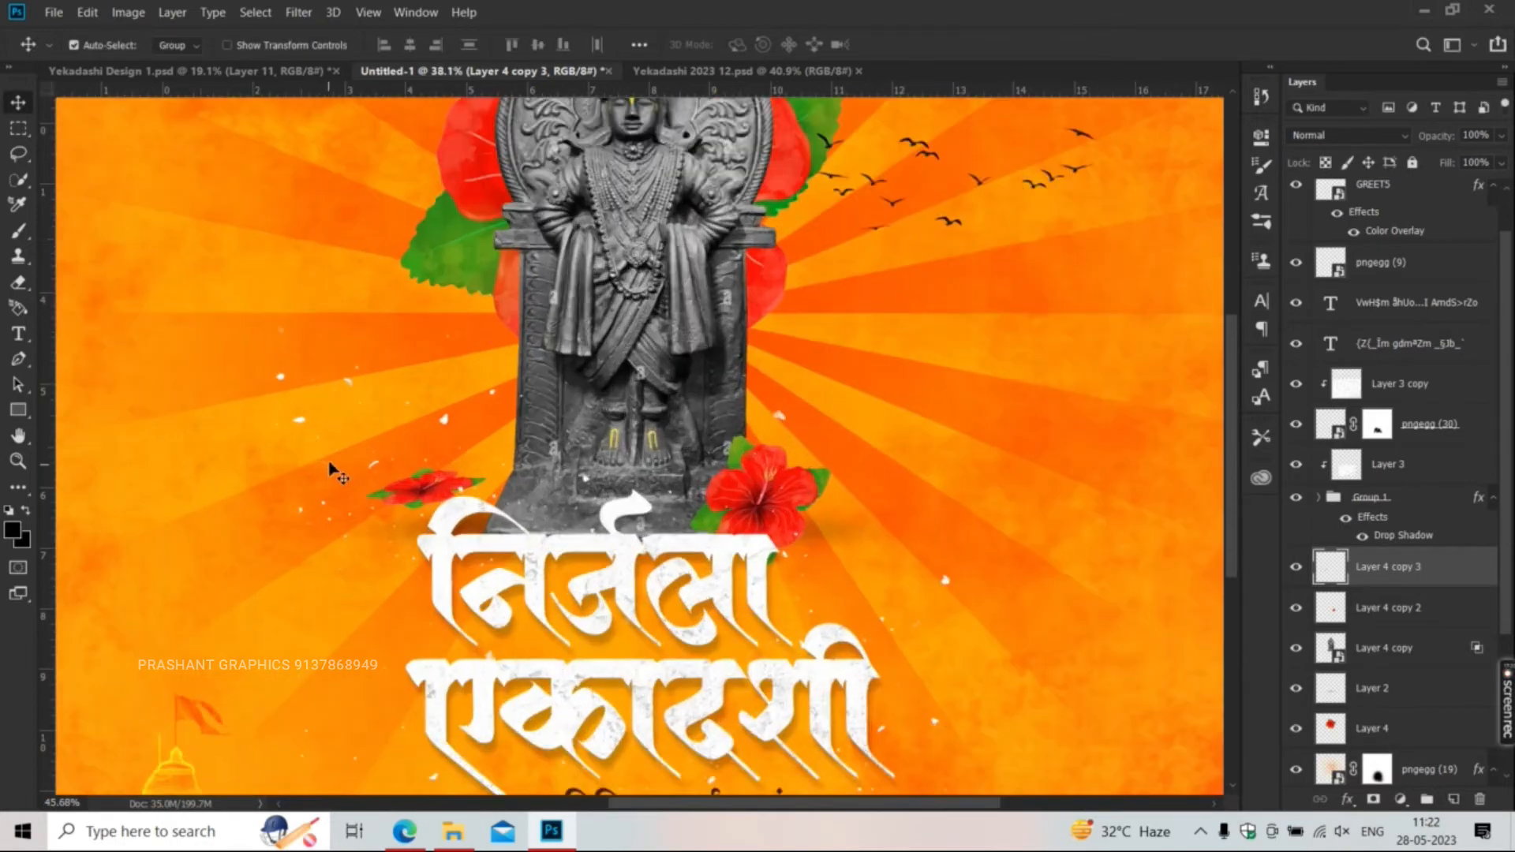
key("ctrl+t")
left_click_drag(378, 508, 377, 534)
scroll(297, 466, "down", 3)
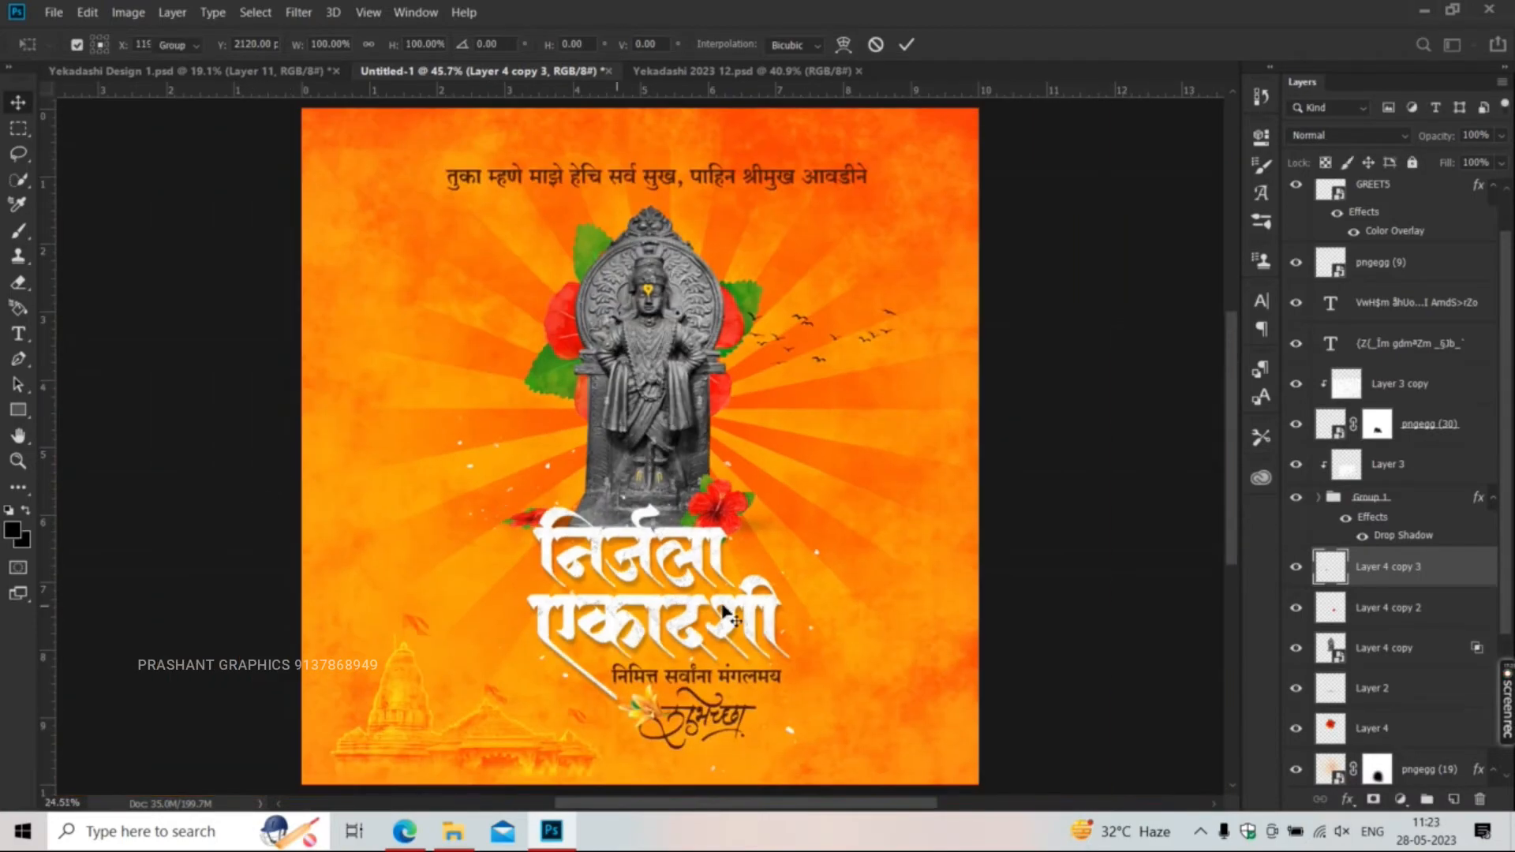
key("Return")
scroll(716, 693, "up", 3)
scroll(716, 693, "down", 2)
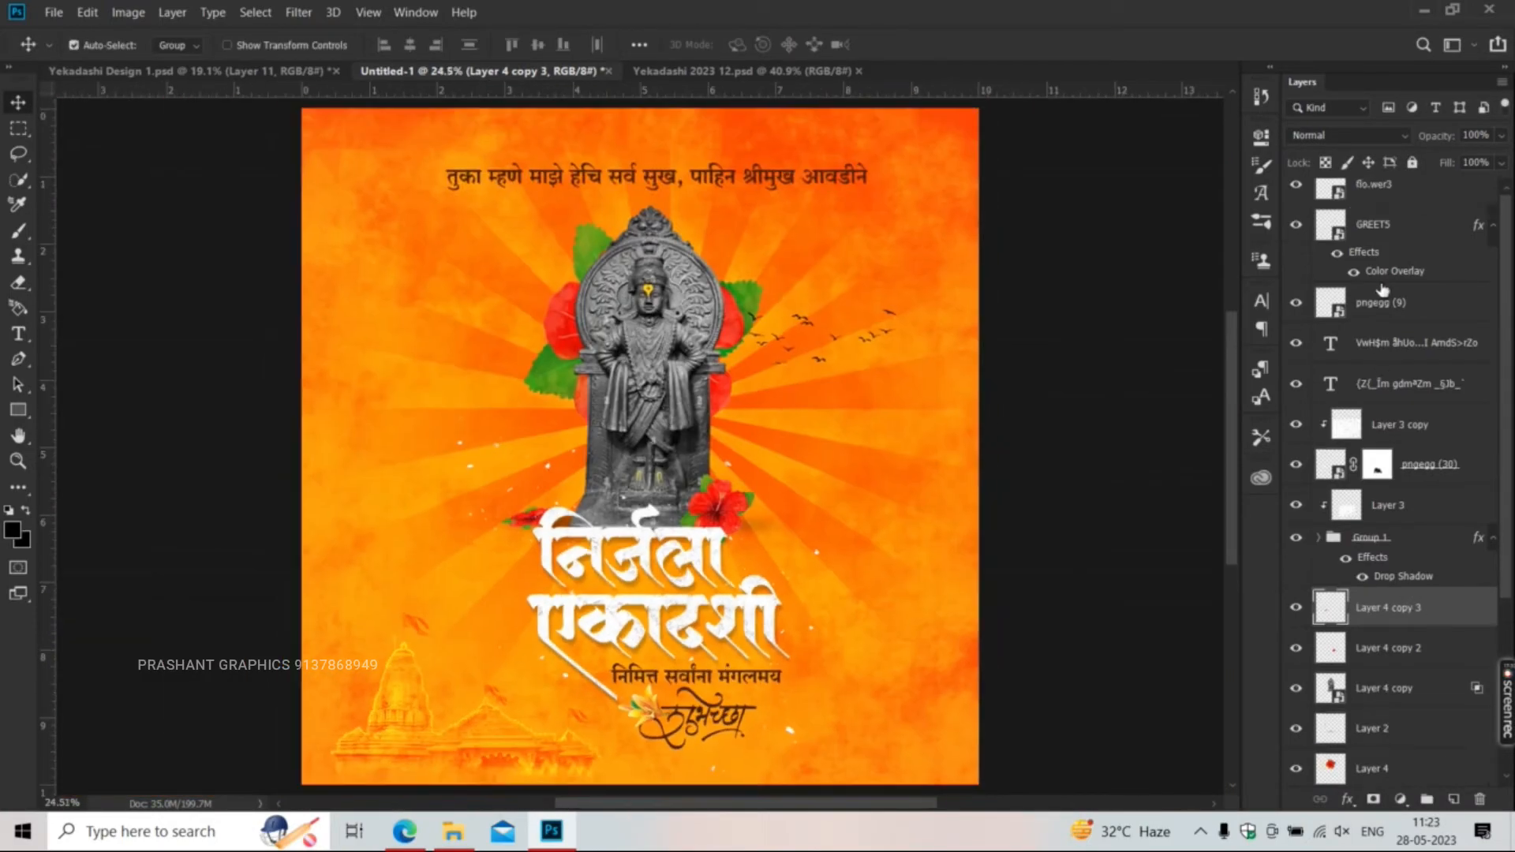
- In Yekadashi 2023 12.psd, delete the right-hand bell from Group 4 and select the group together with Exposure 7
left_click(721, 71)
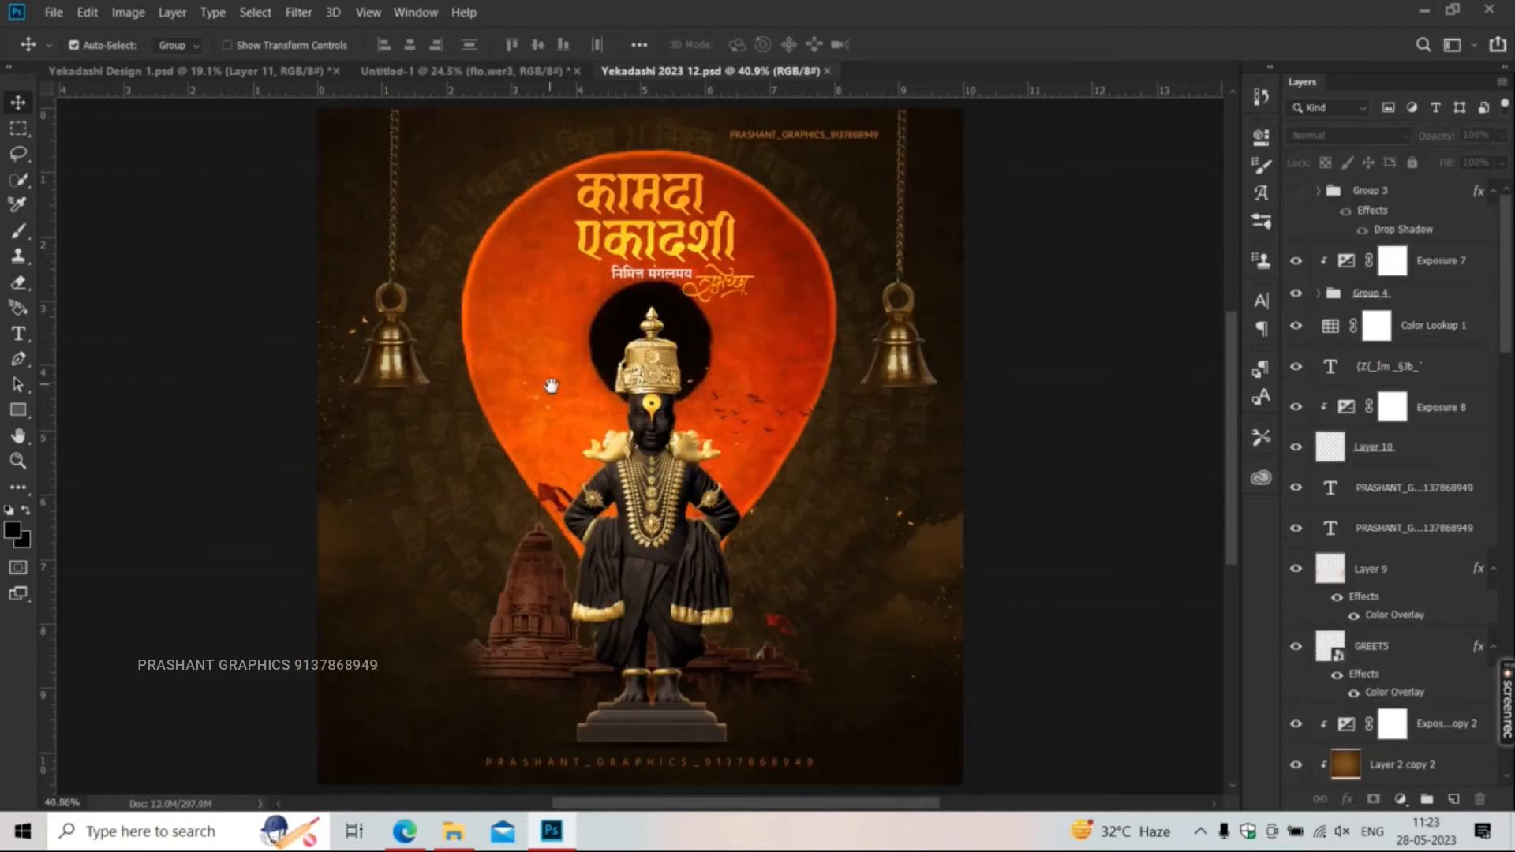
left_click(402, 376)
left_click(1487, 269, "ctrl")
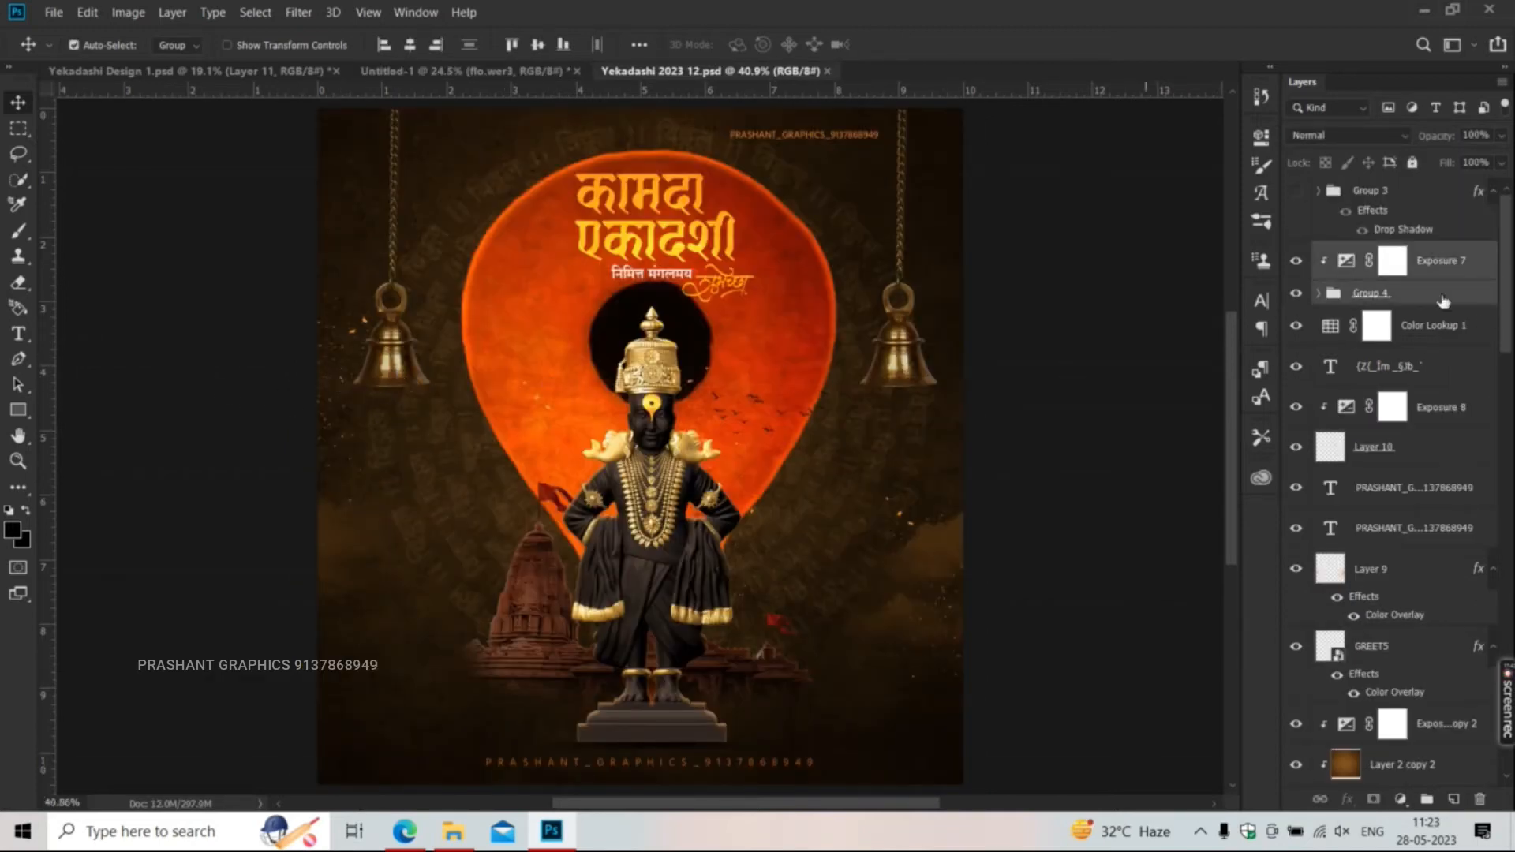
left_click(1319, 294)
left_click(1408, 336)
key("Delete")
left_click(1426, 293)
left_click(1434, 268, "ctrl")
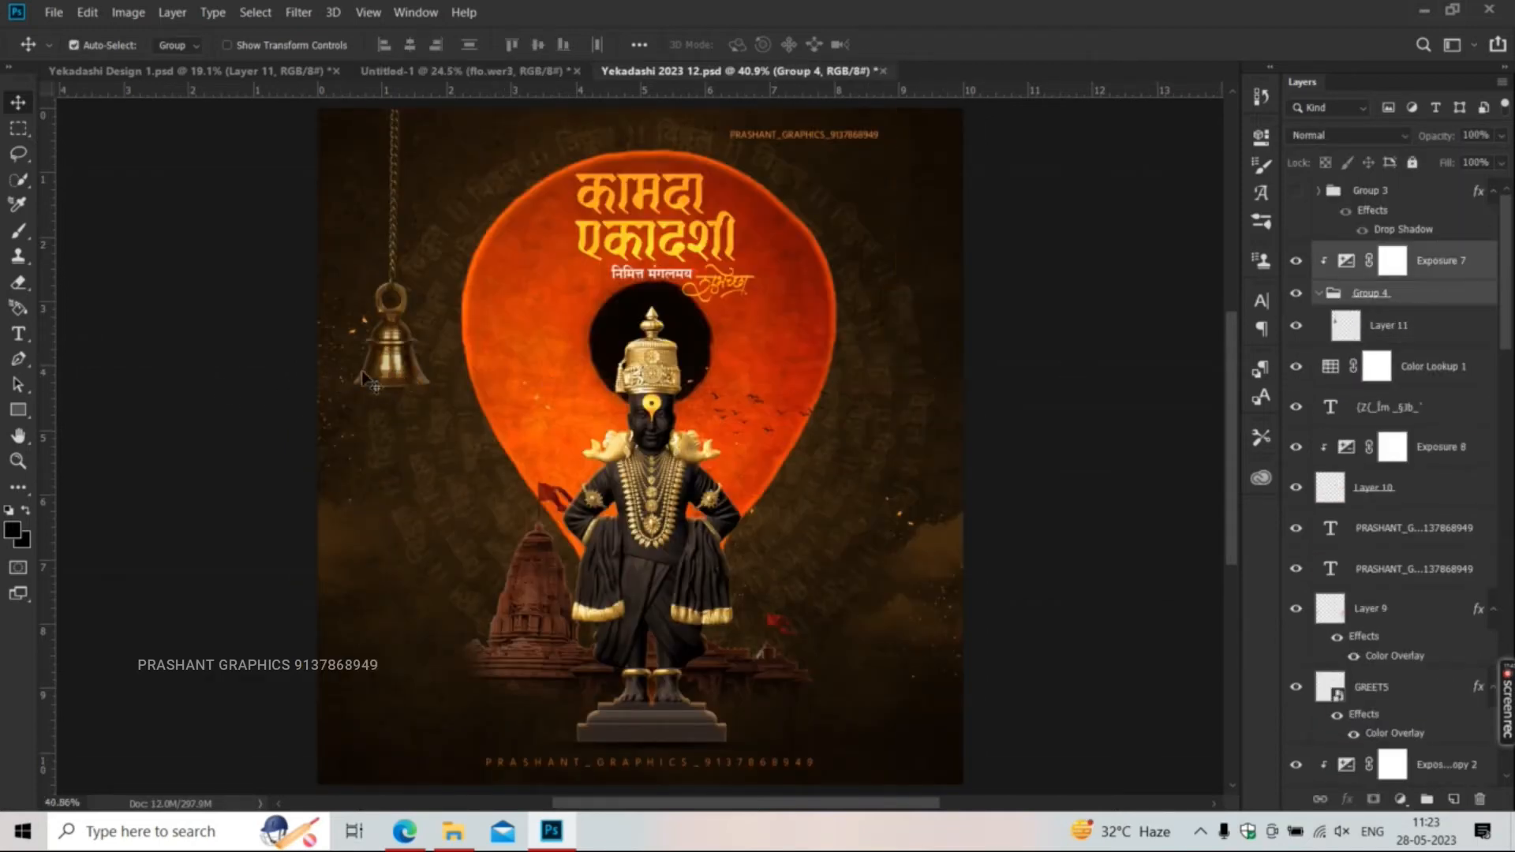
- Copy the remaining bell group with its exposure adjustment into the poster and hang it from the upper-left edge
left_click_drag(460, 407, 377, 298)
key("ctrl+t")
left_click_drag(406, 372, 405, 331)
key("Return")
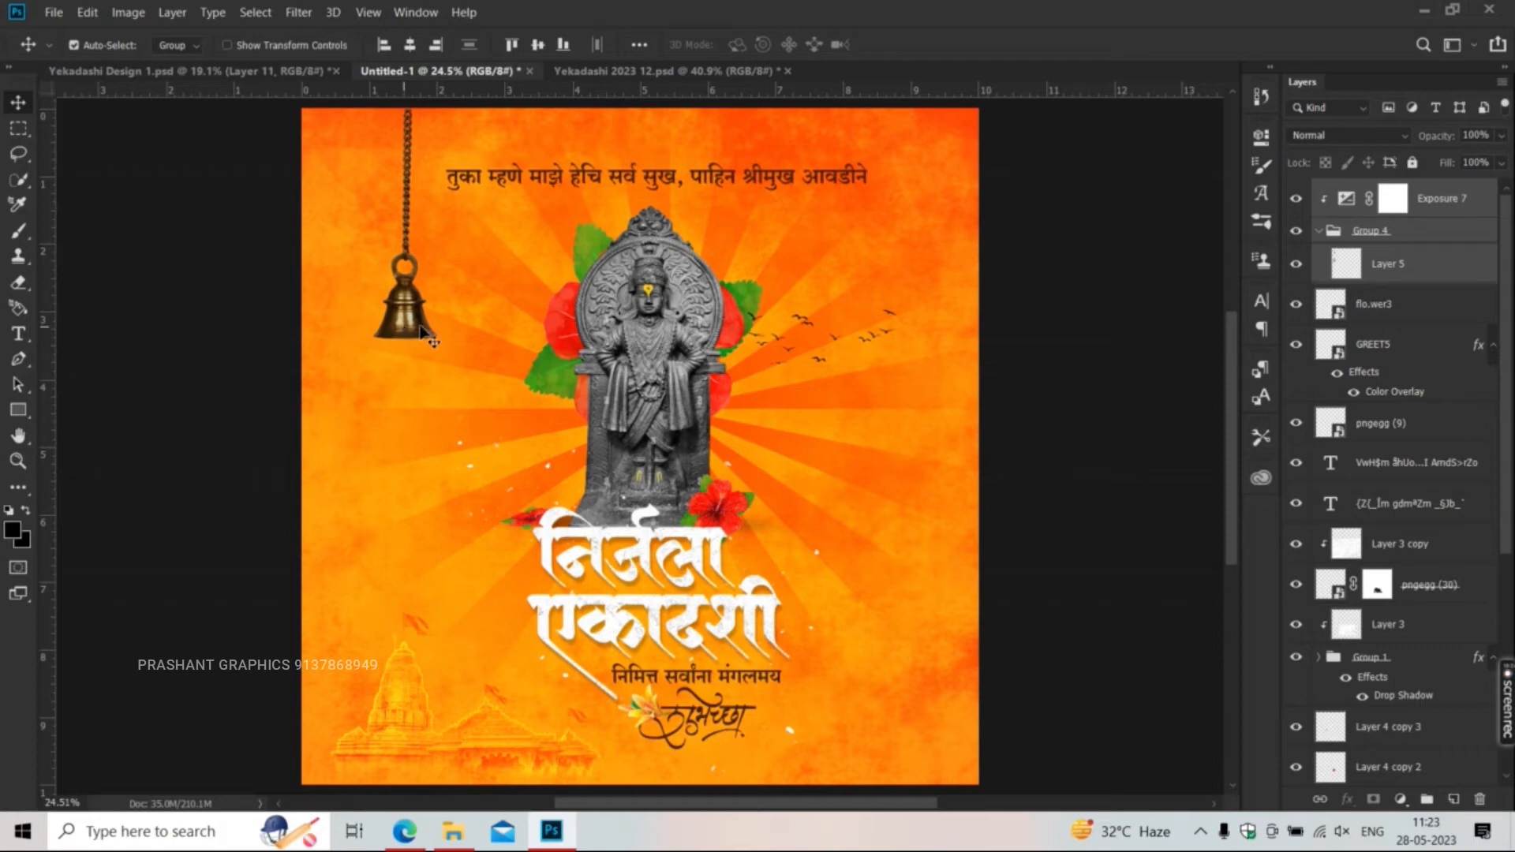
- Brighten the bell by setting Exposure 7 to an exposure of +0.56 and a gamma correction of 0.67
scroll(383, 183, "up", 2)
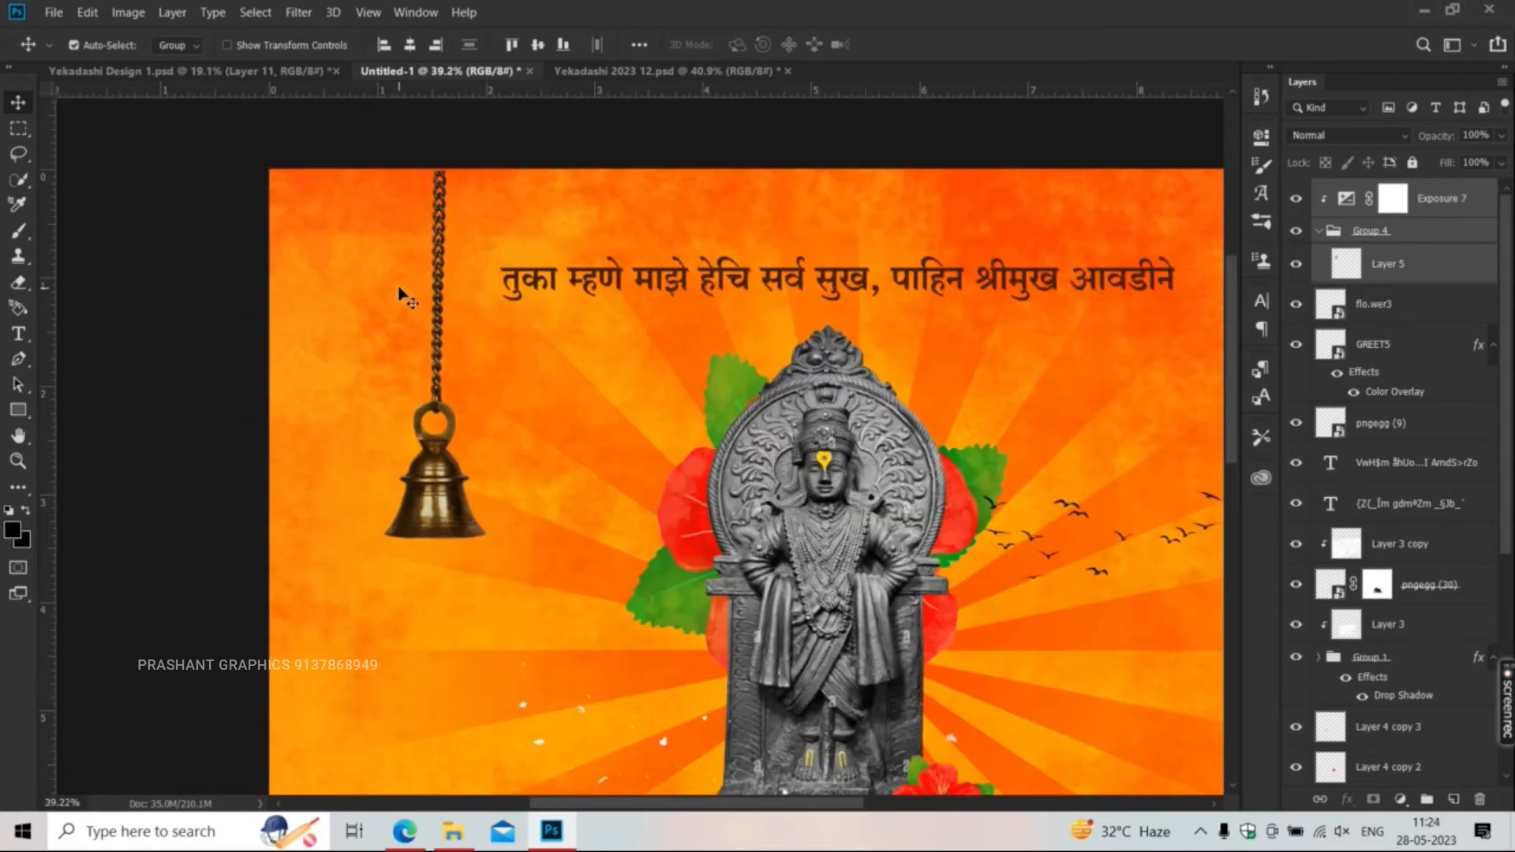
scroll(733, 368, "down", 4)
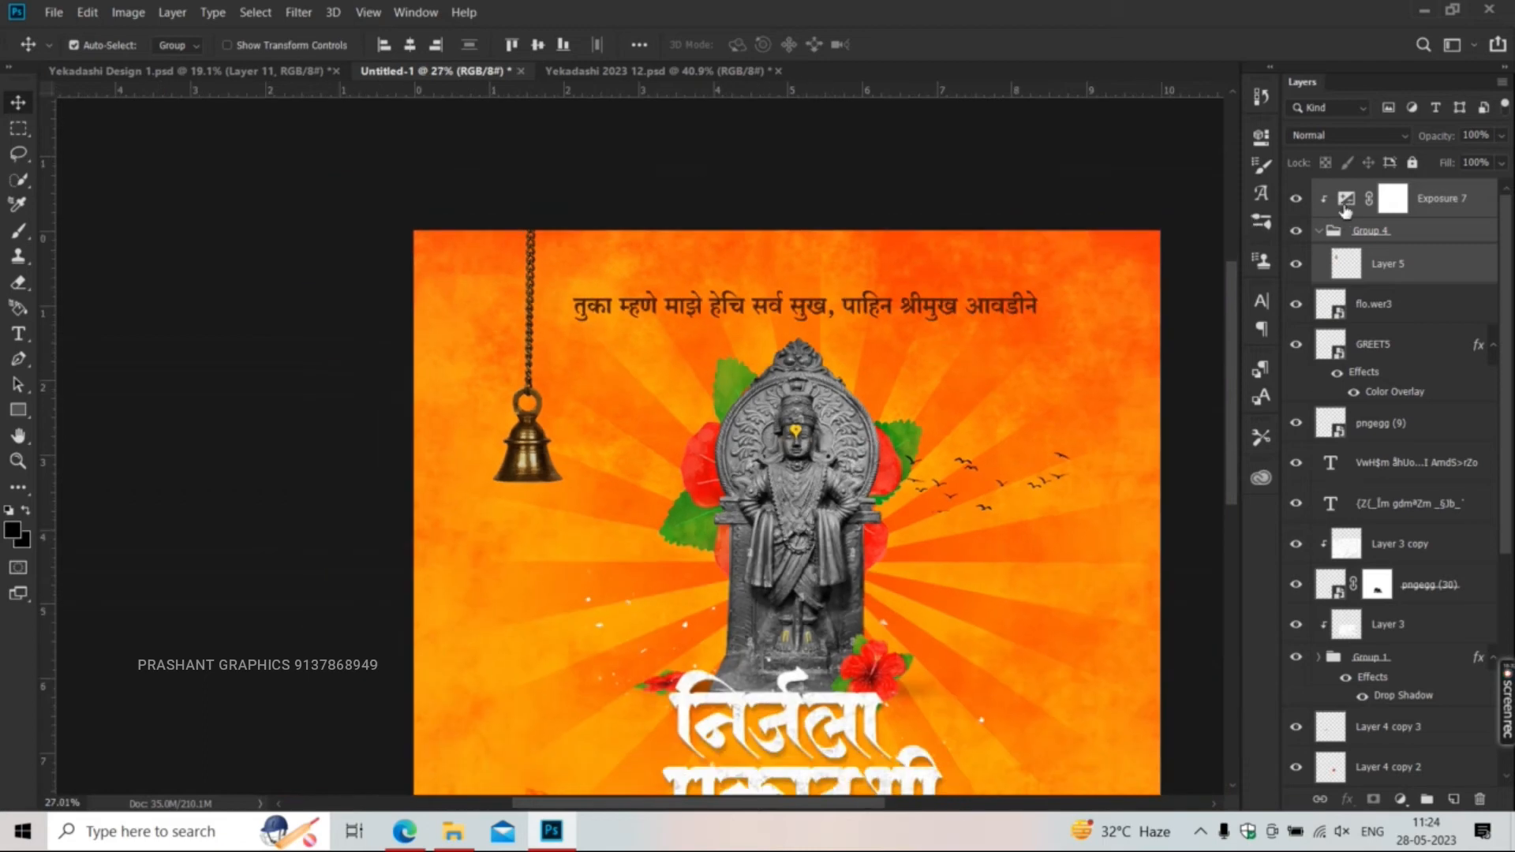
double_click(1346, 206)
left_click_drag(1073, 231, 1087, 231)
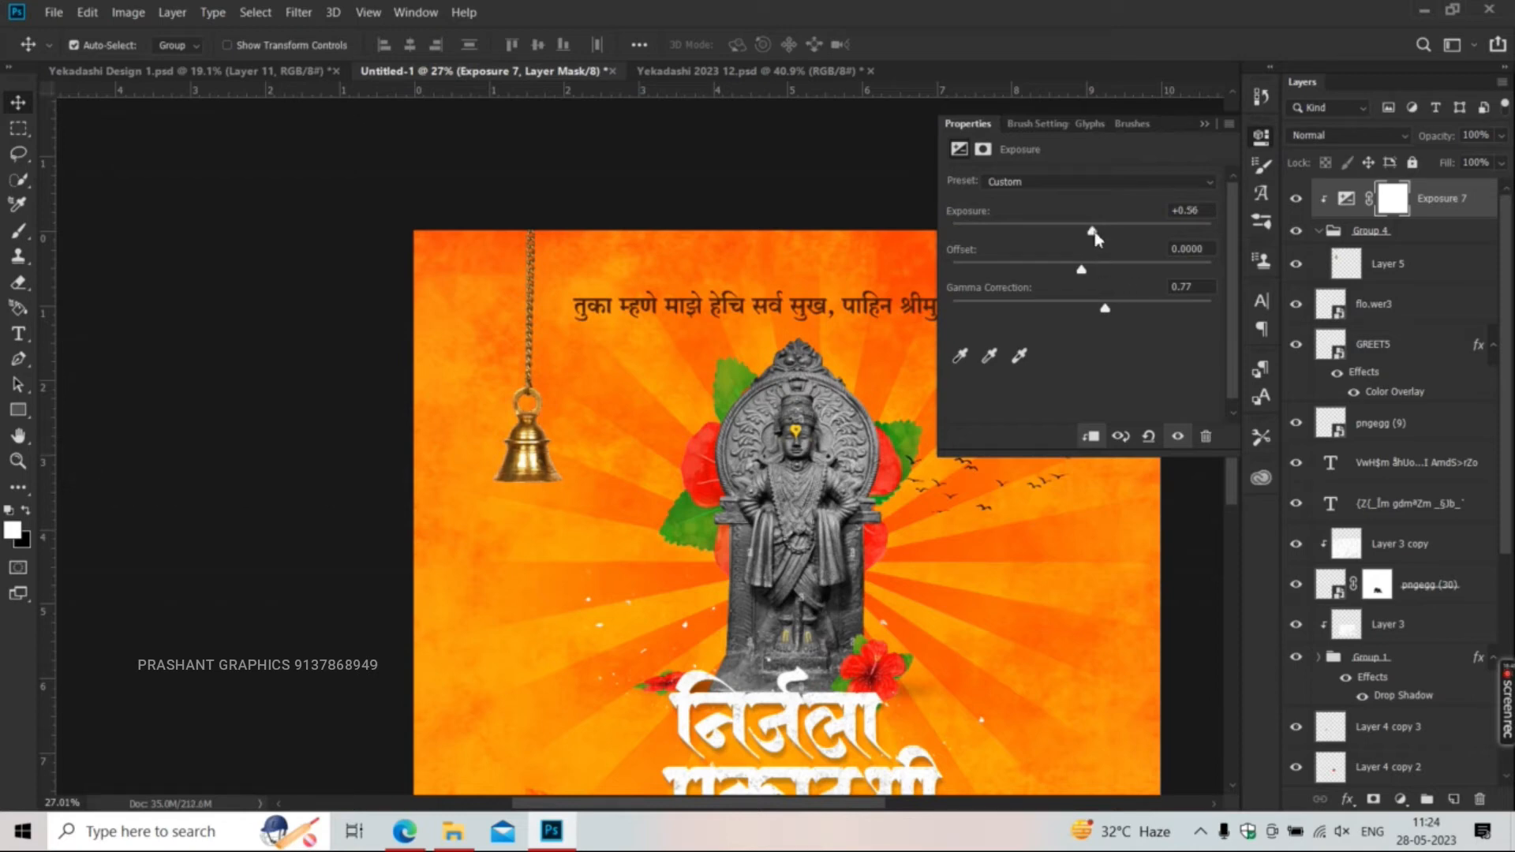
left_click_drag(1102, 310, 1116, 309)
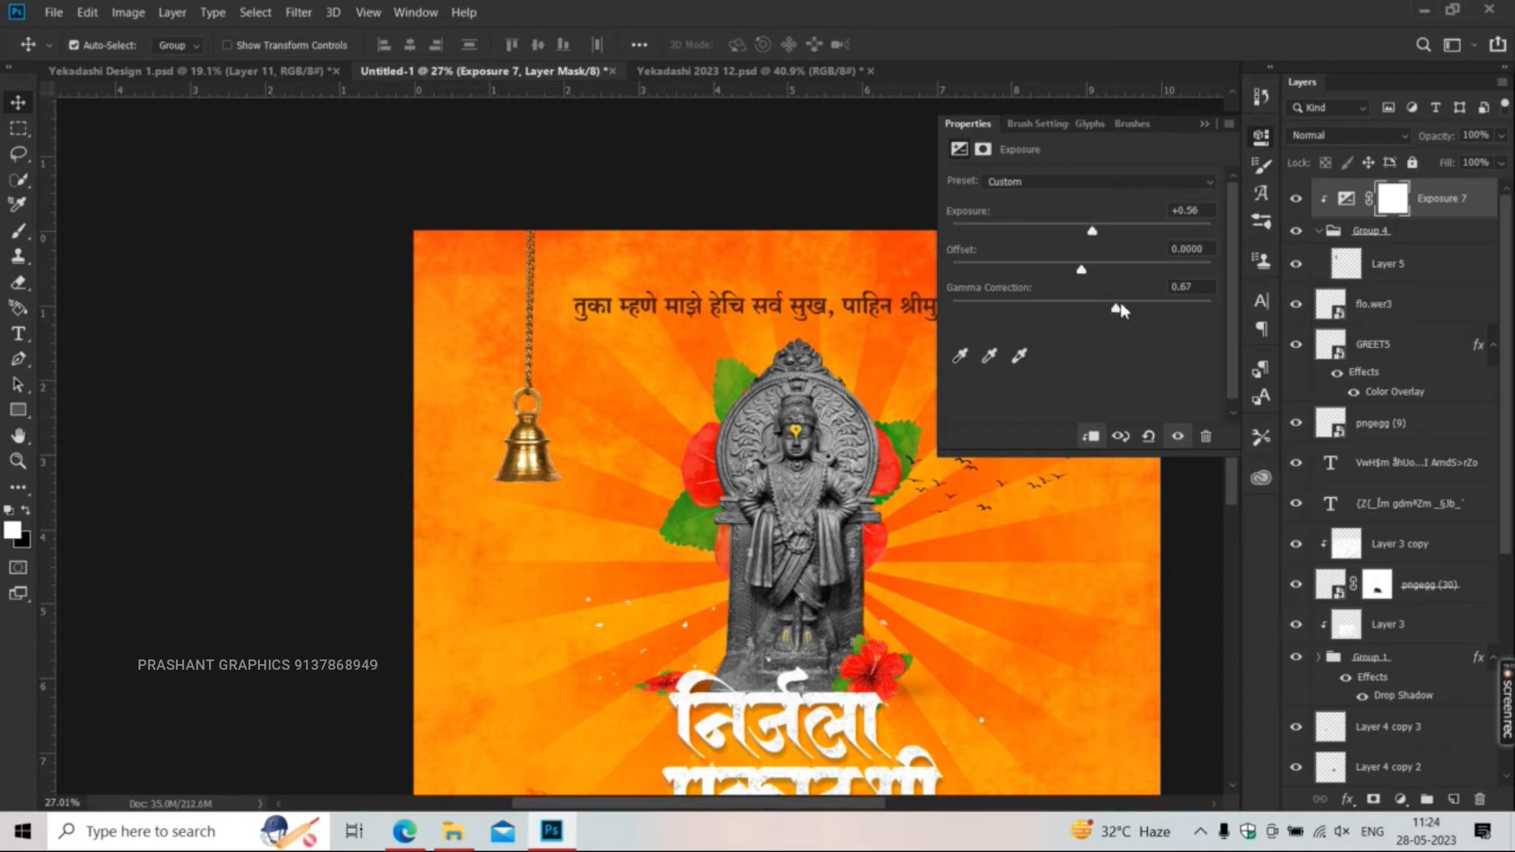
left_click(1203, 124)
left_click(1184, 207)
scroll(669, 352, "down", 3)
left_click_drag(669, 352, 571, 308)
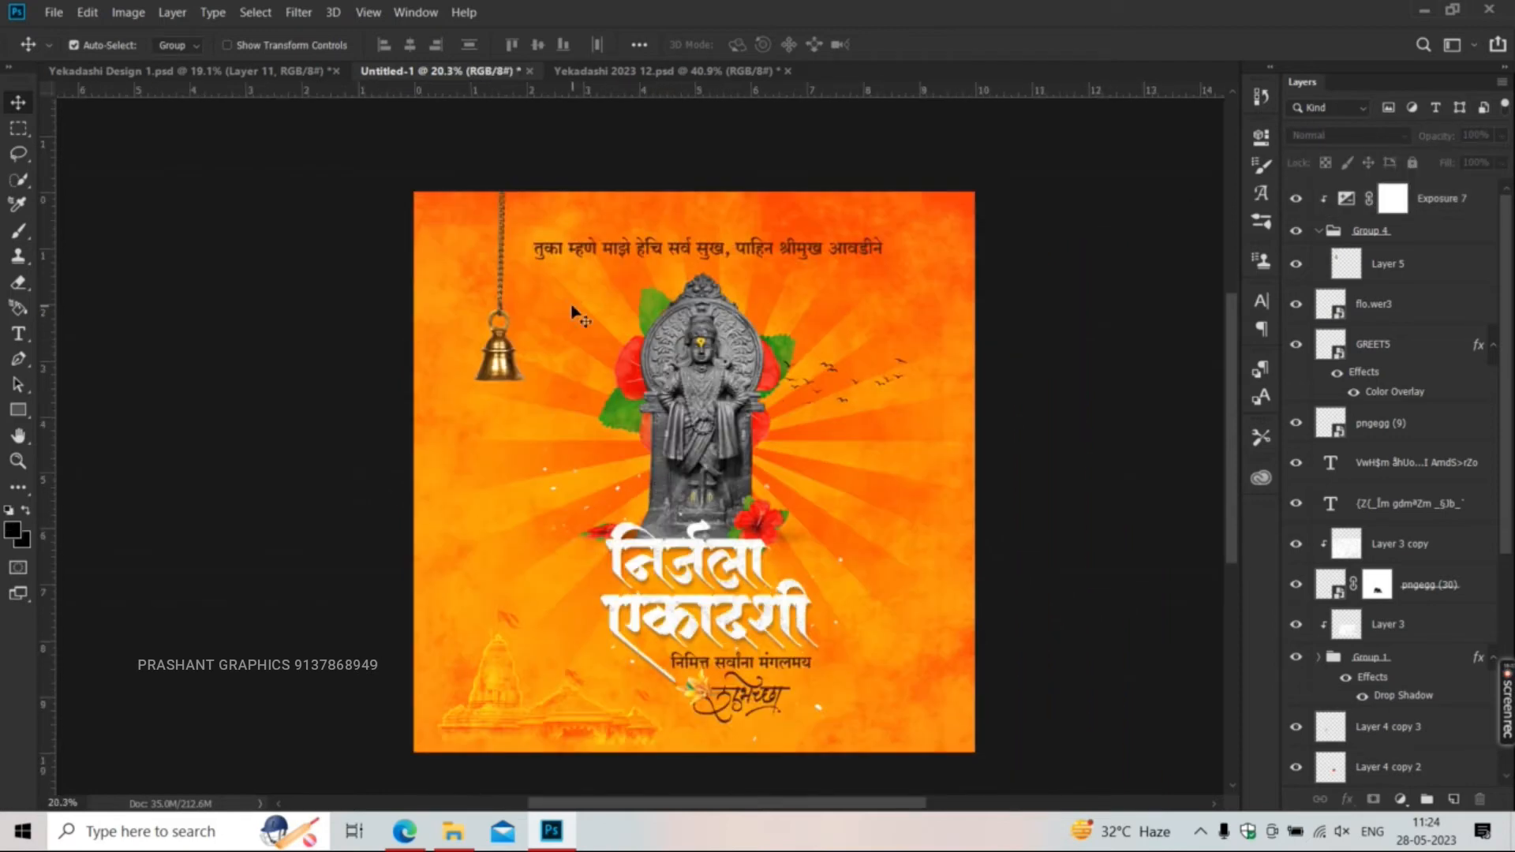
key("ctrl+0")
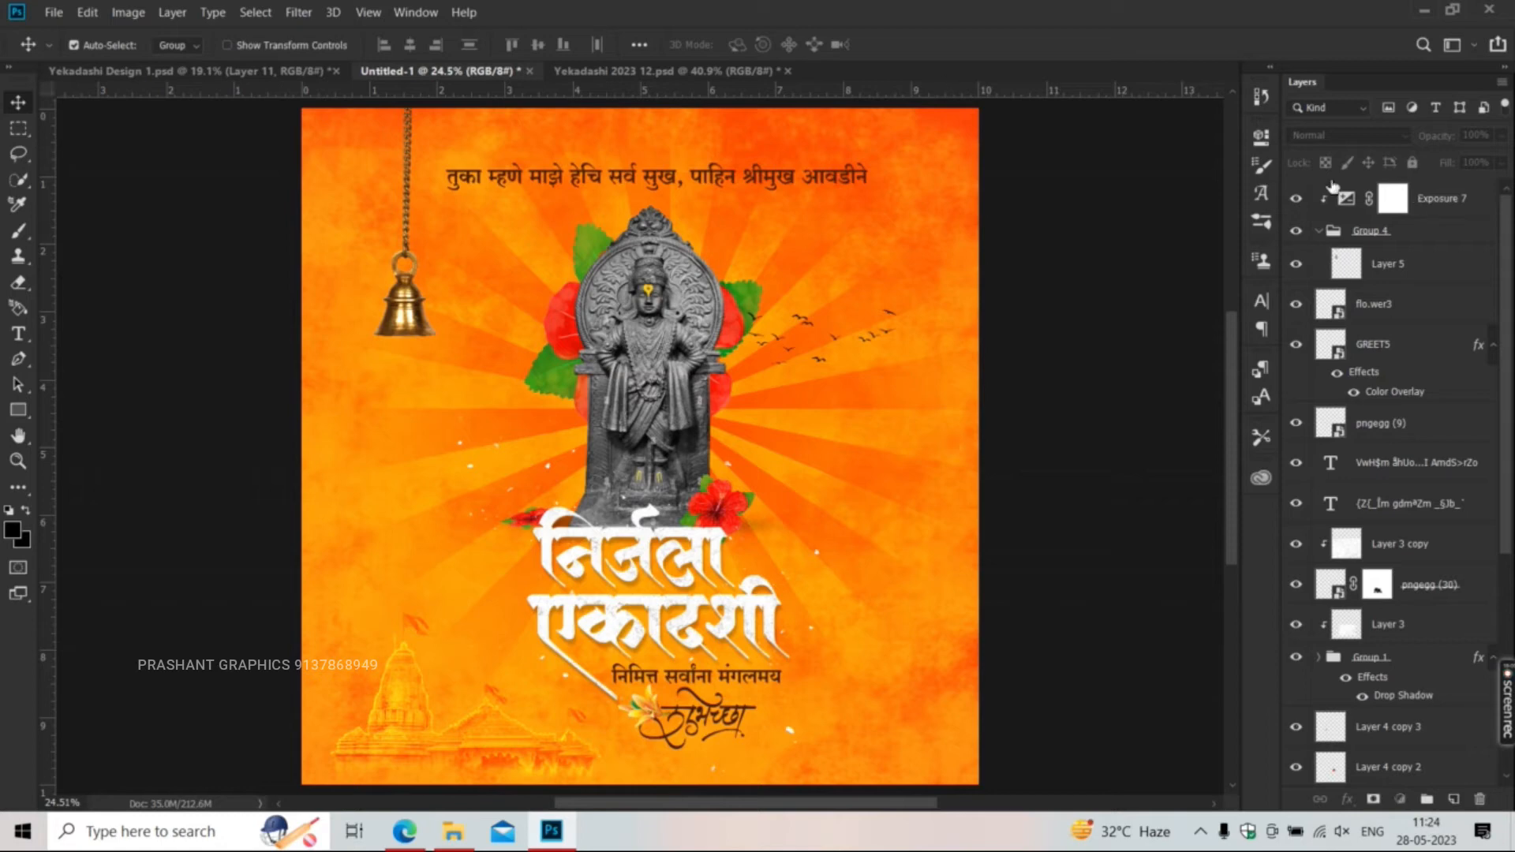
- In Yekadashi 2023 12.psd, delete the exposure adjustment and Layer 2 copy clipped to the large teardrop shape
left_click(1392, 193)
left_click(664, 75)
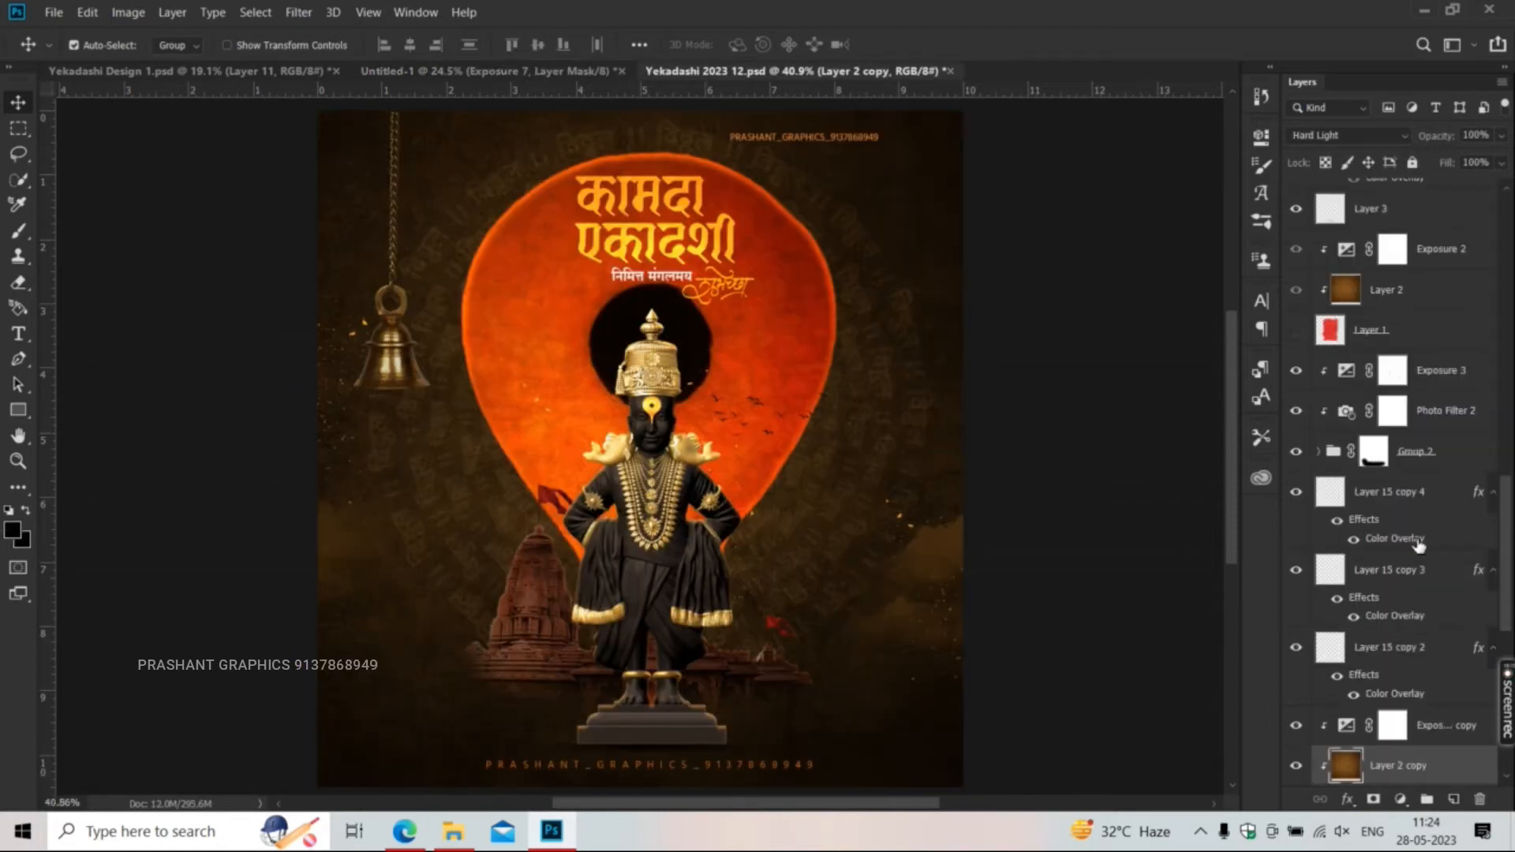
scroll(1419, 553, "down", 3)
left_click(1430, 492)
key("Delete")
key("Delete")
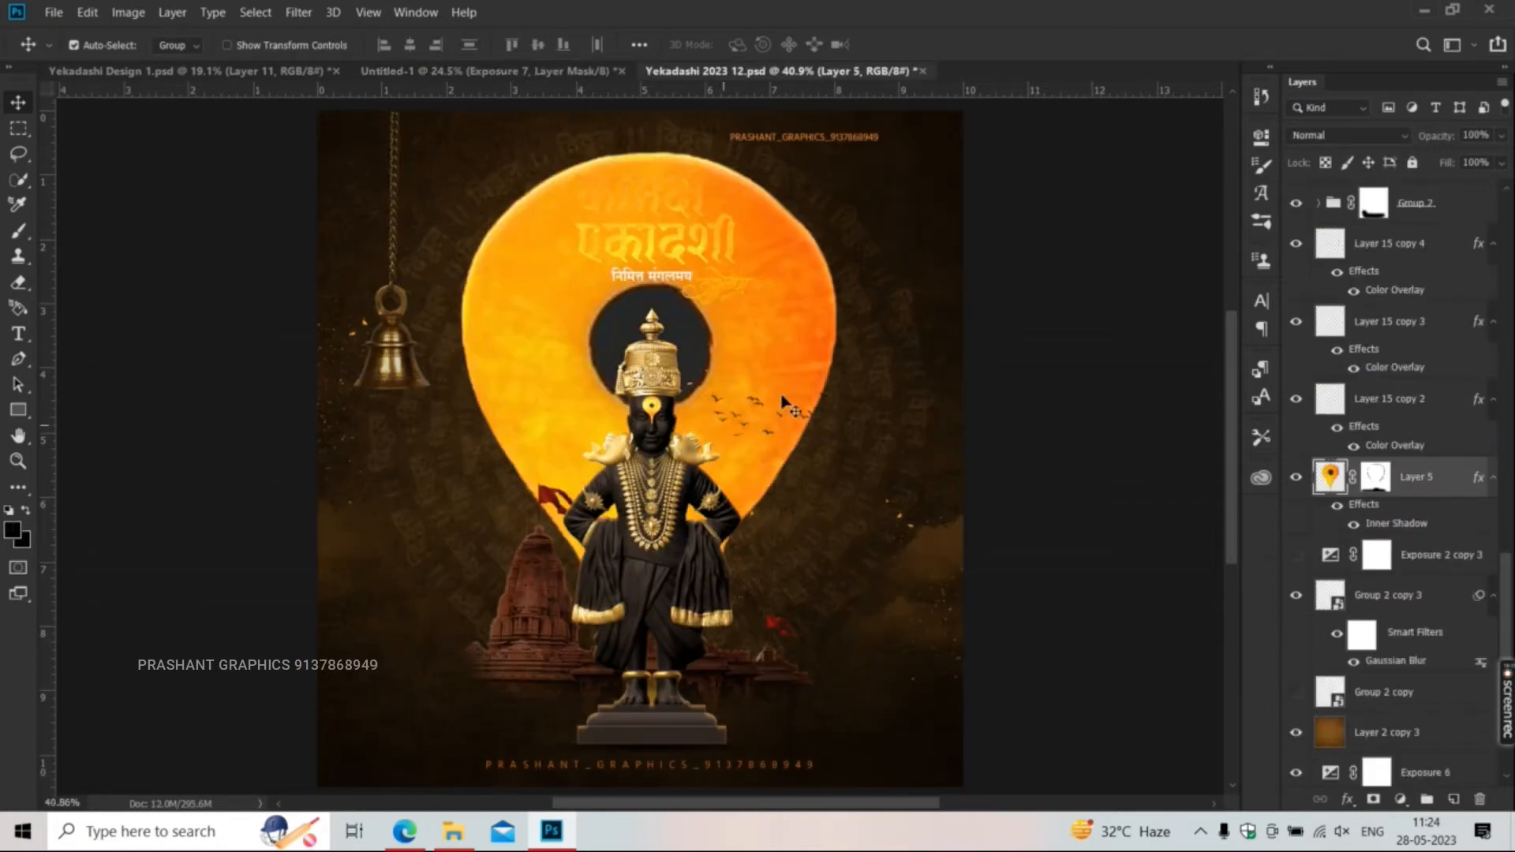
- Copy the teardrop shape into the poster above Exposure 7 and scale it to about 33% to the right of the statue
left_click_drag(797, 354, 829, 476)
key("ctrl+t")
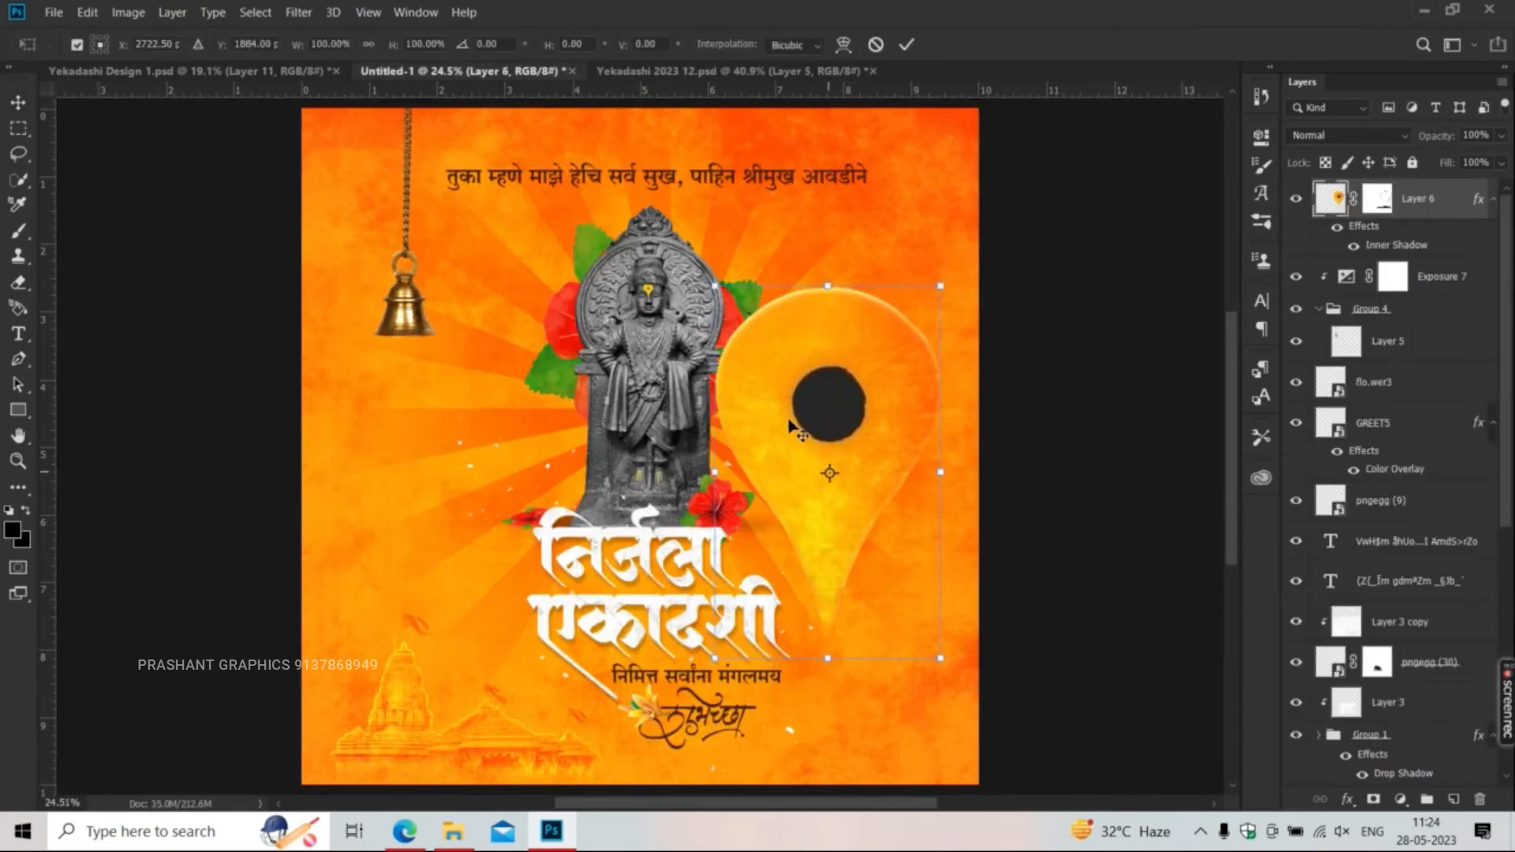
left_click_drag(715, 294, 797, 420)
key("Return")
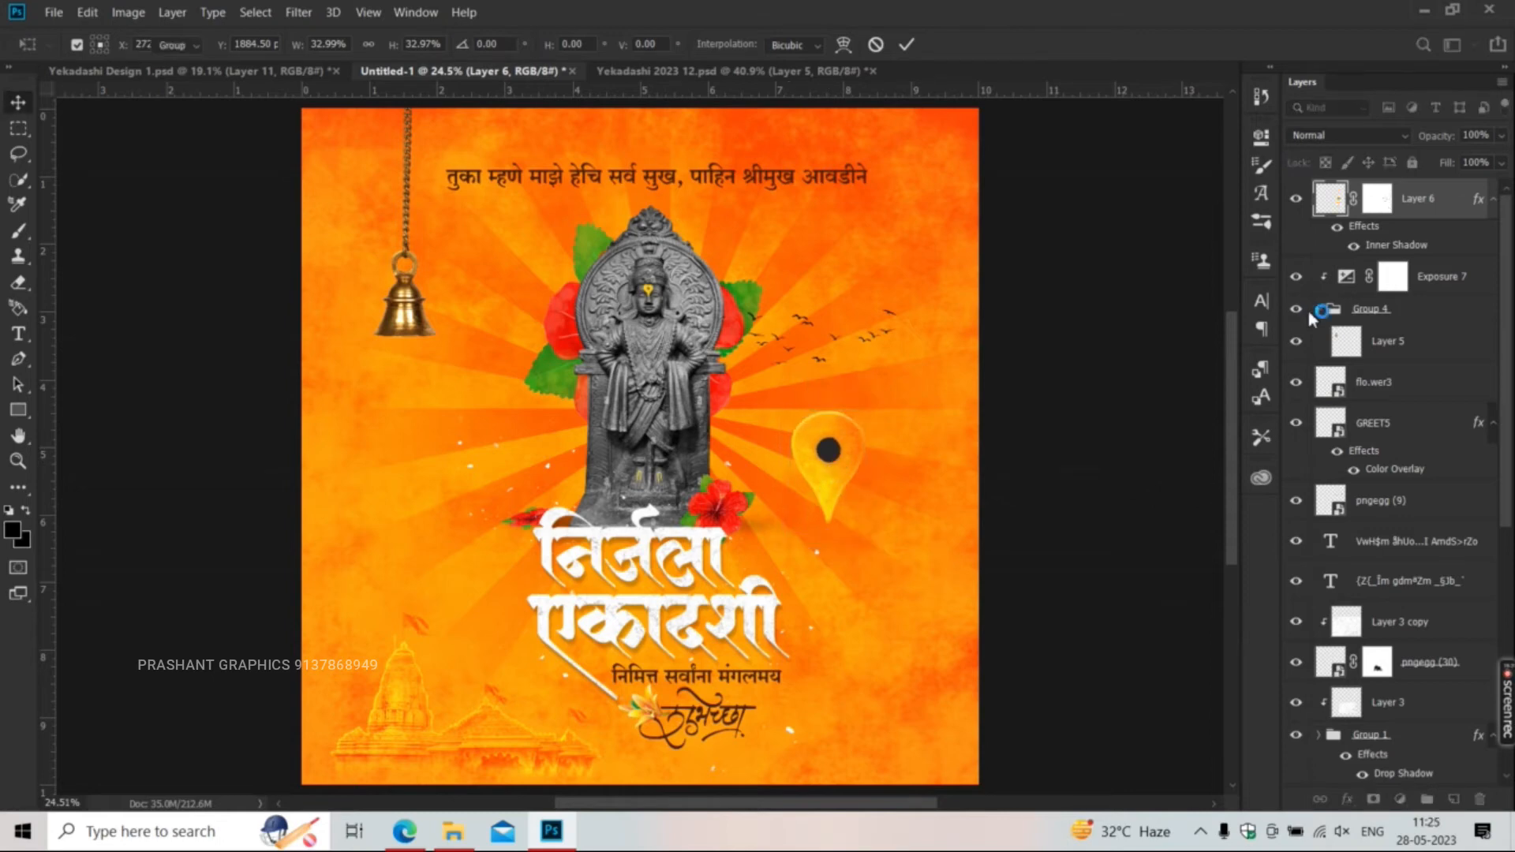
- Move the teardrop layer below the title's Group 1 and position the shape behind the upper-right end of the title
left_click_drag(1419, 212, 1414, 671)
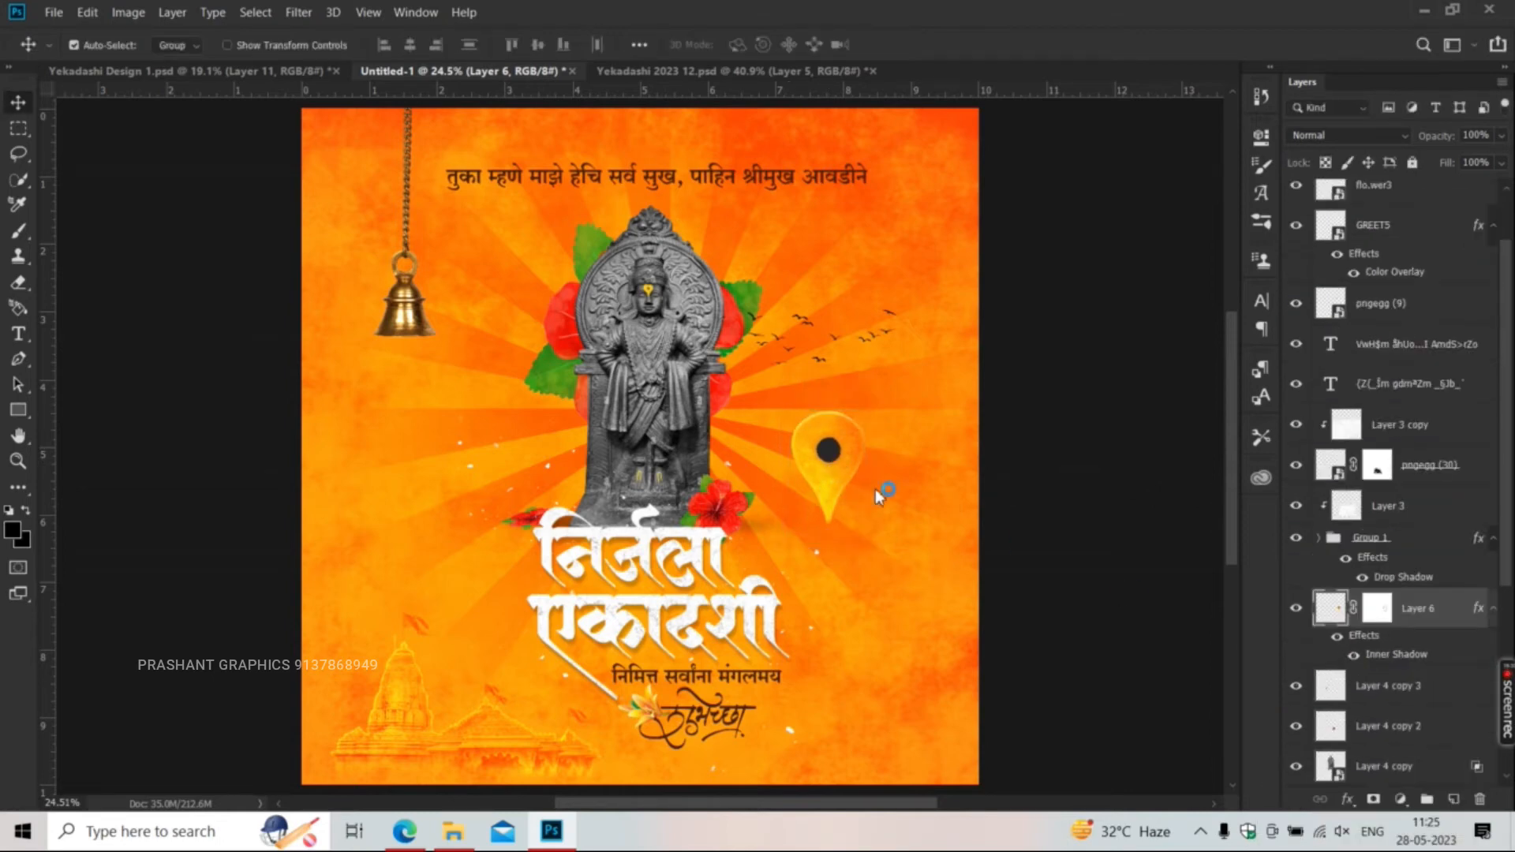
left_click_drag(839, 463, 766, 552)
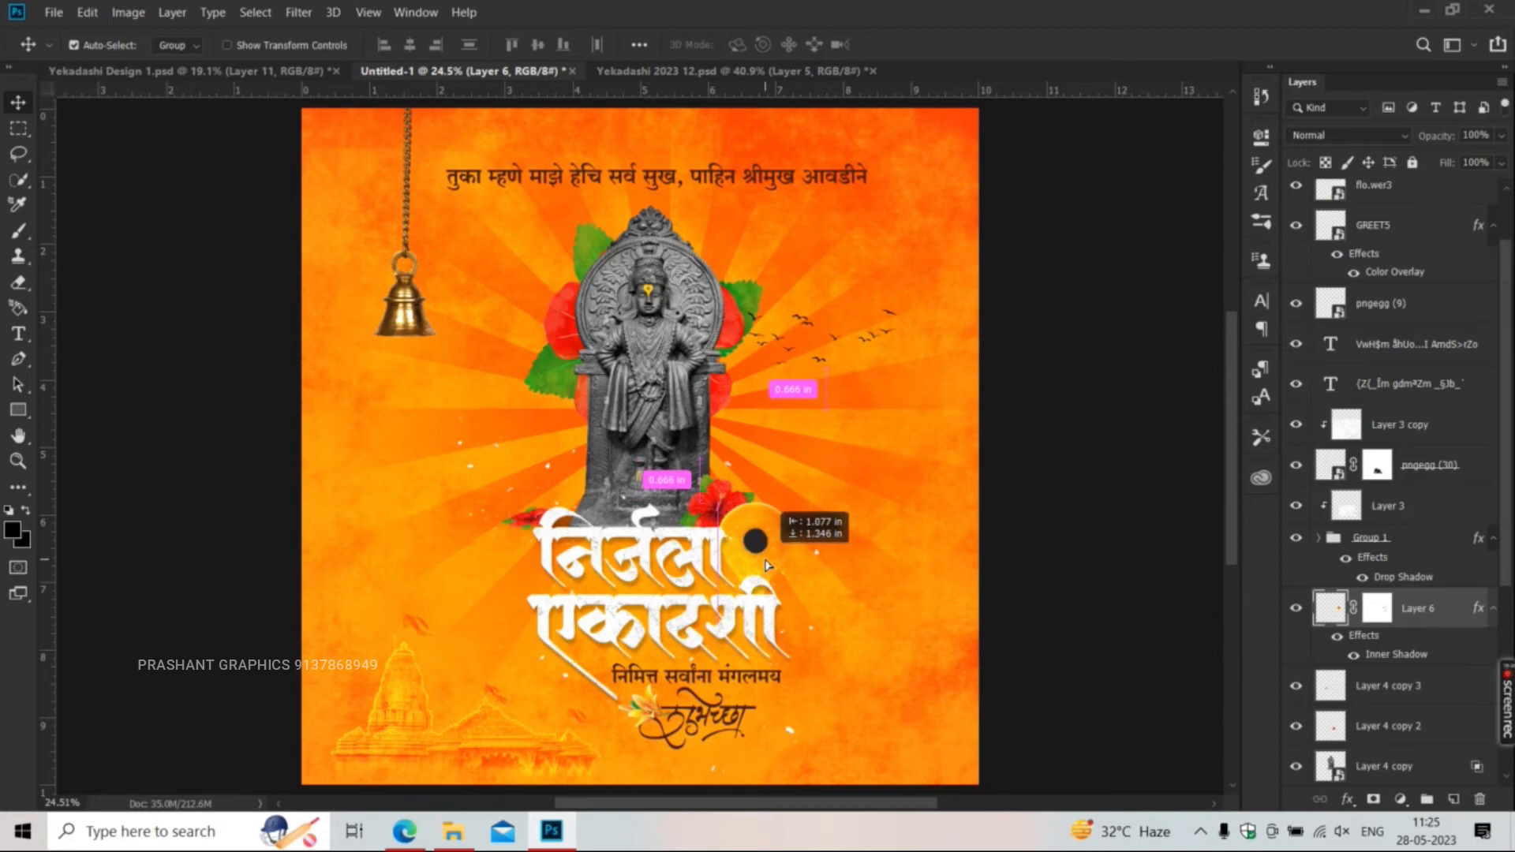
scroll(783, 574, "up", 7)
scroll(755, 466, "down", 2)
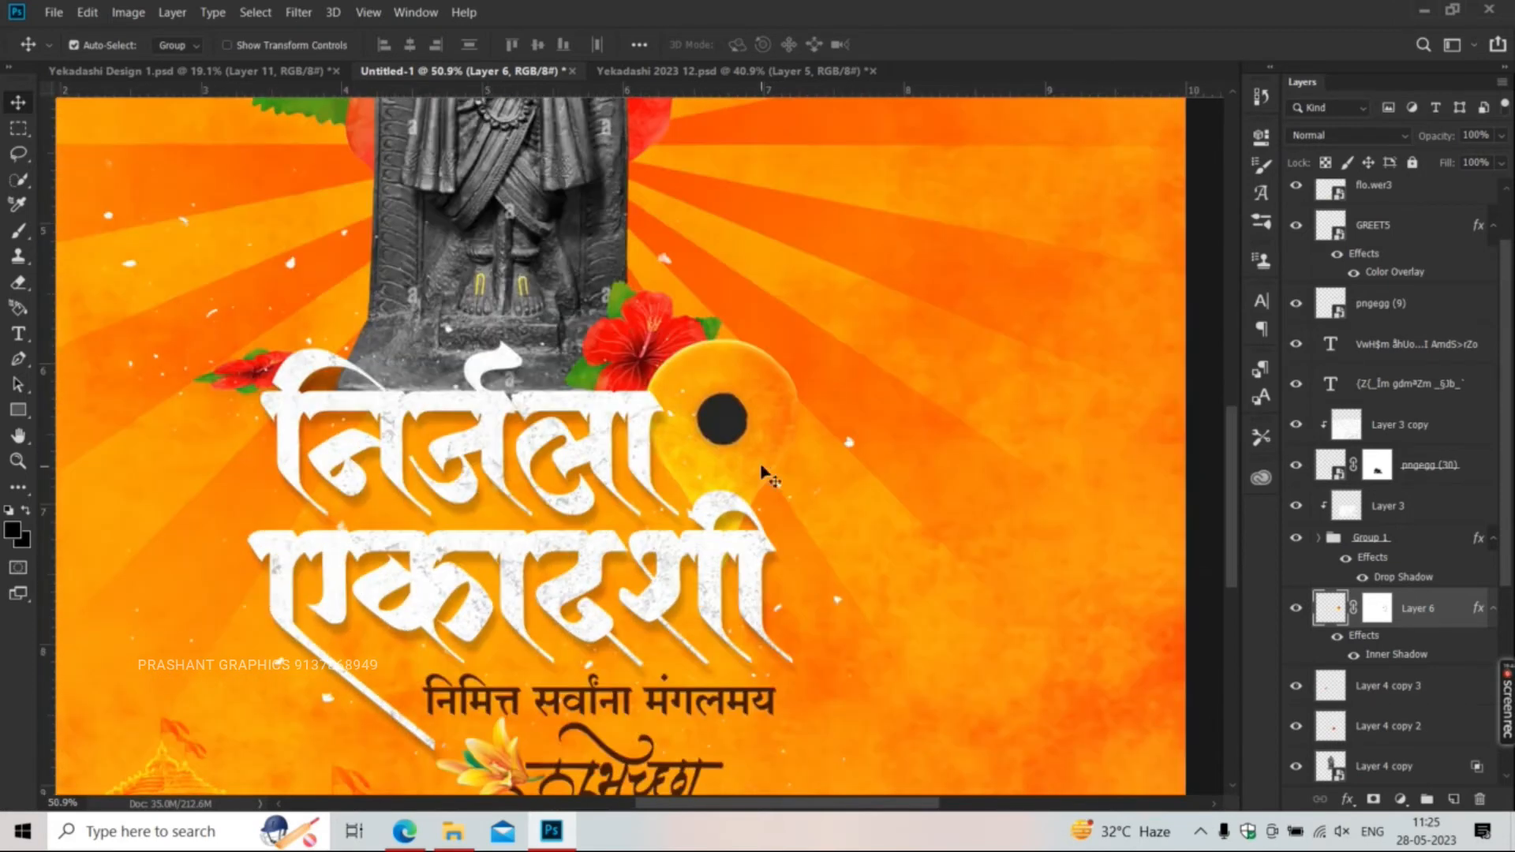
- Scale the teardrop down to about 93% and shift it slightly right beside the title's first line
key("ctrl+t")
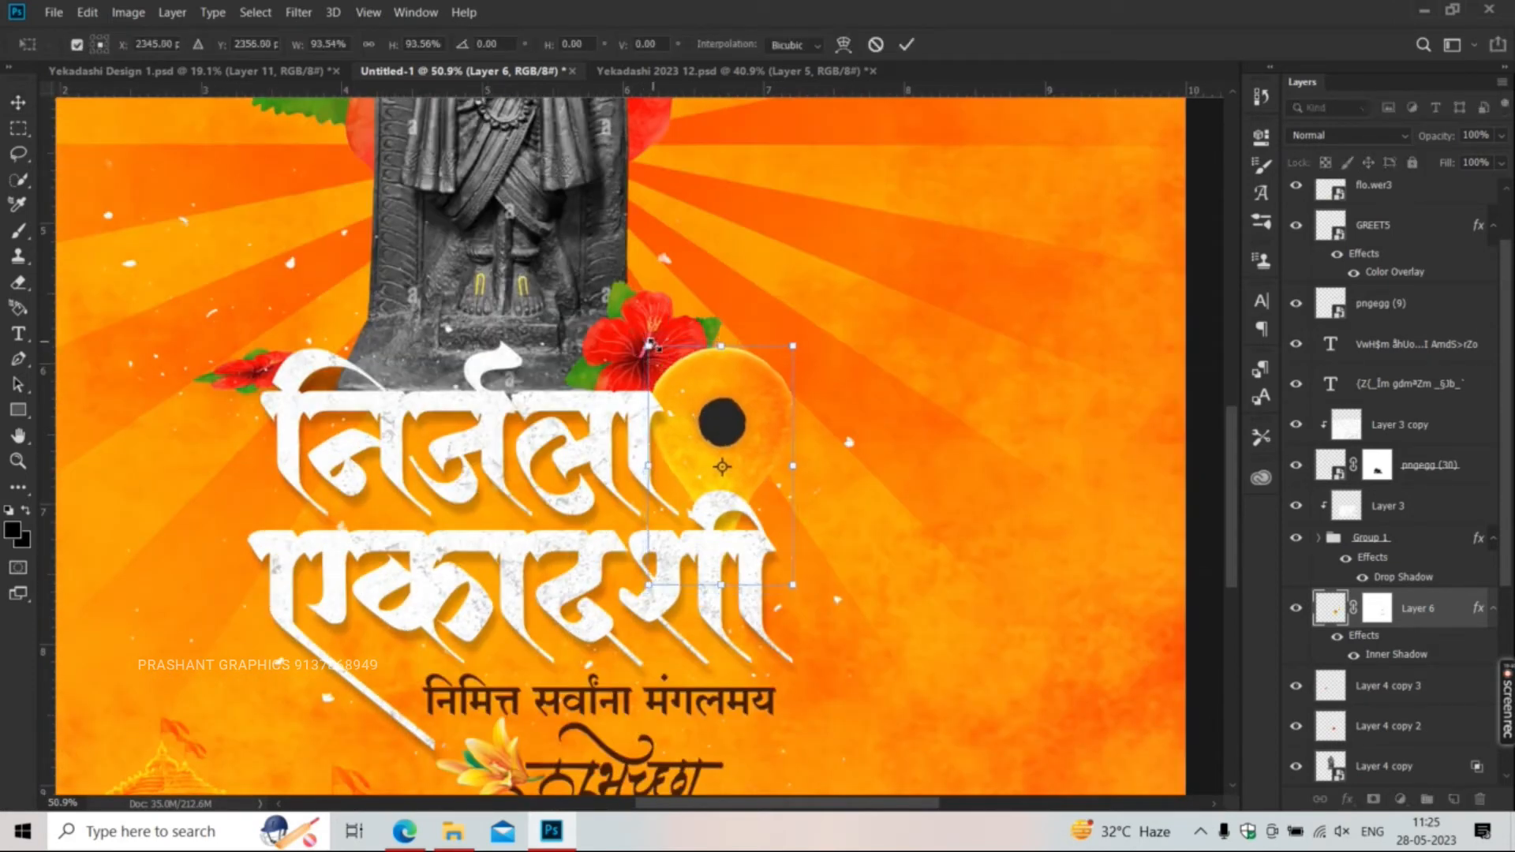
left_click_drag(654, 354, 658, 360)
key("Return")
left_click_drag(715, 433, 728, 437)
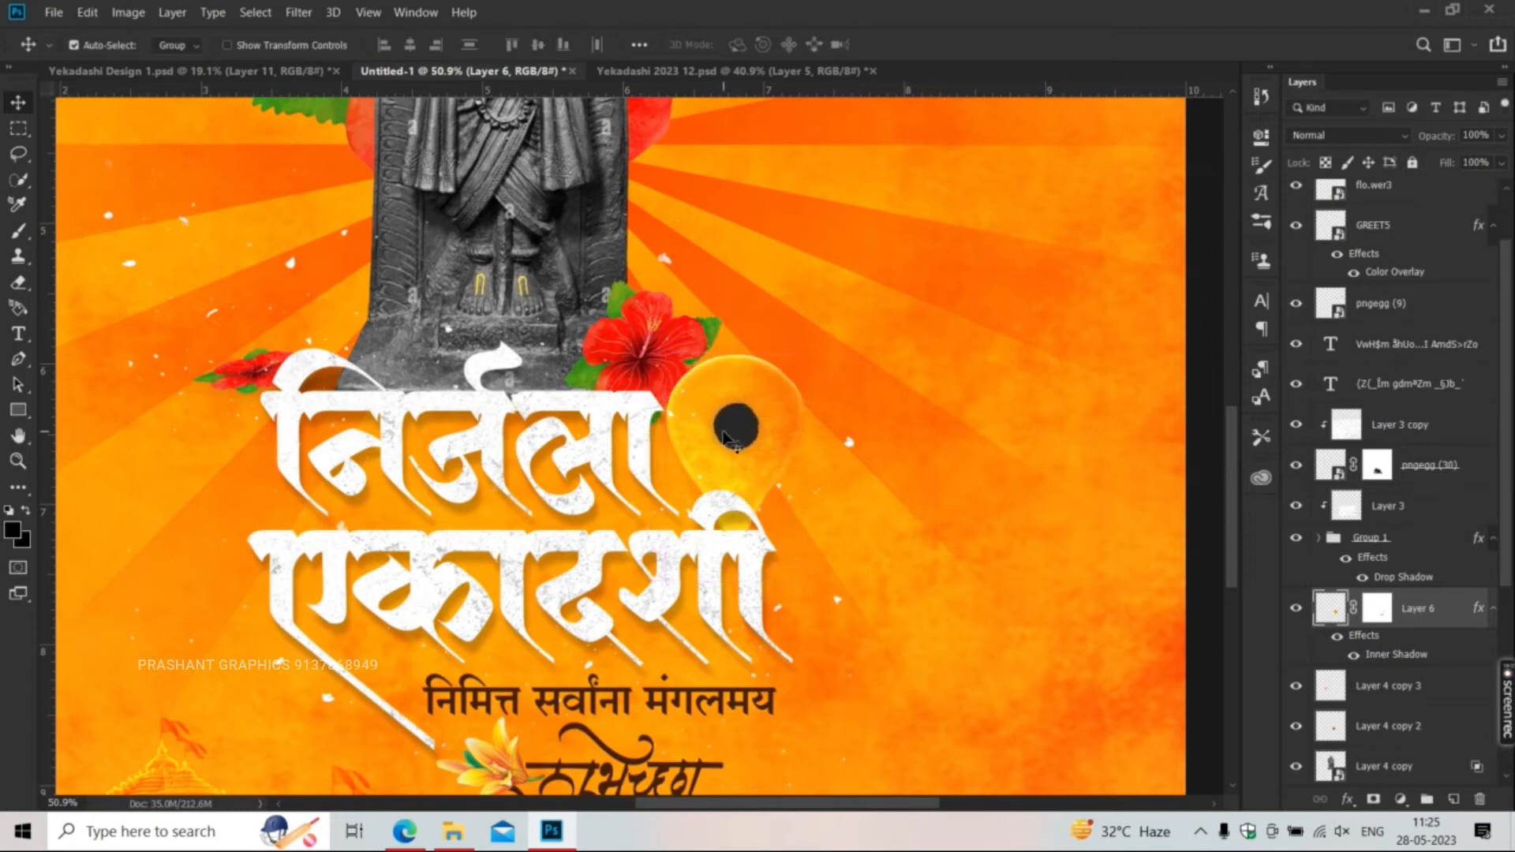
- Set the teardrop's inner shadow colour to white (ffffff), its angle to 29° and its size to 16 px
double_click(1378, 655)
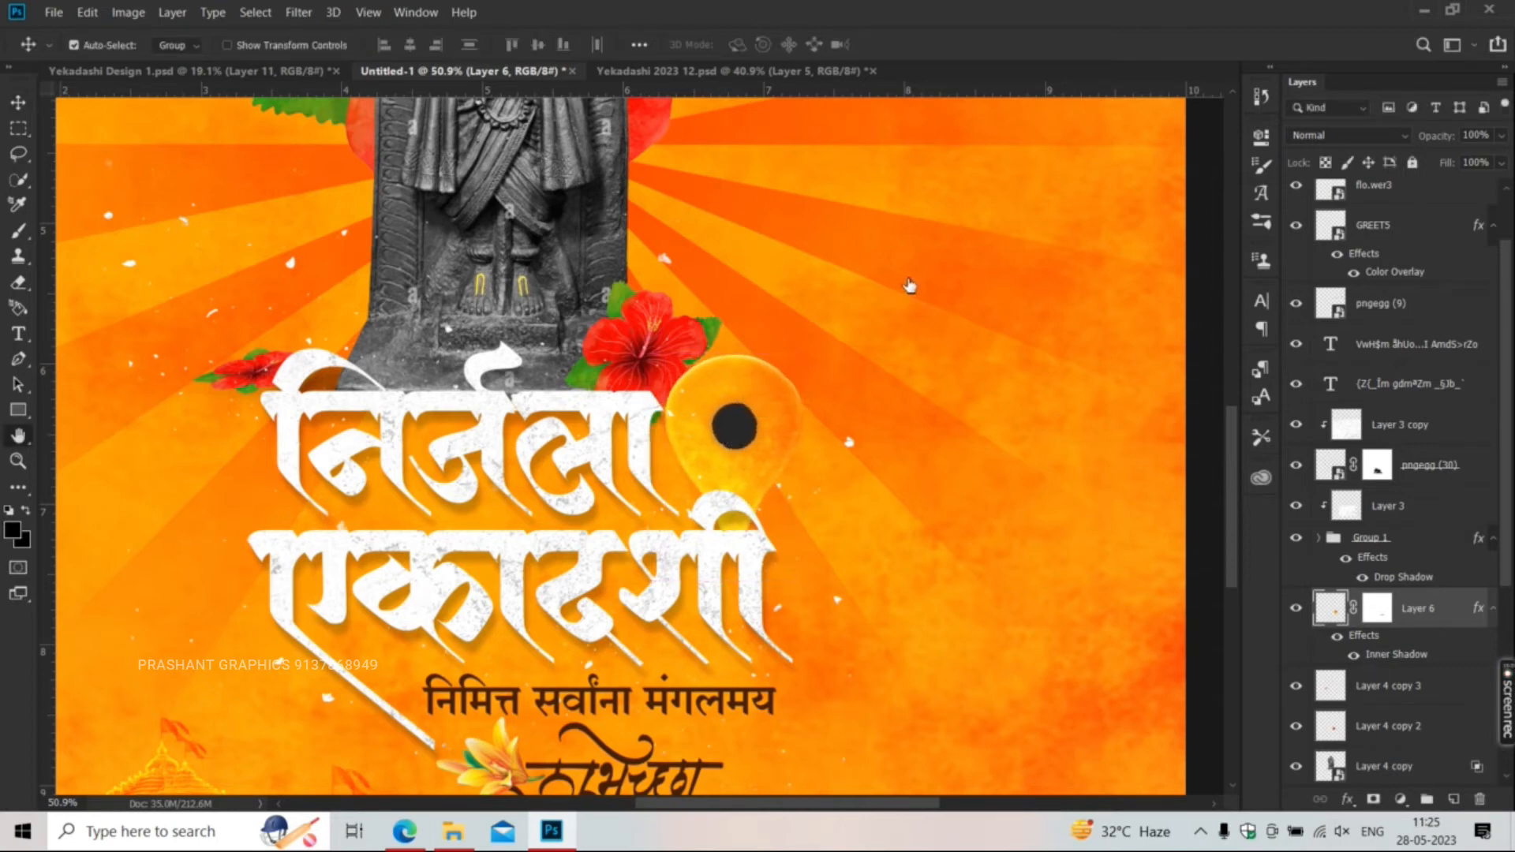
left_click_drag(989, 156, 1093, 155)
left_click(1309, 232)
type("ffffff")
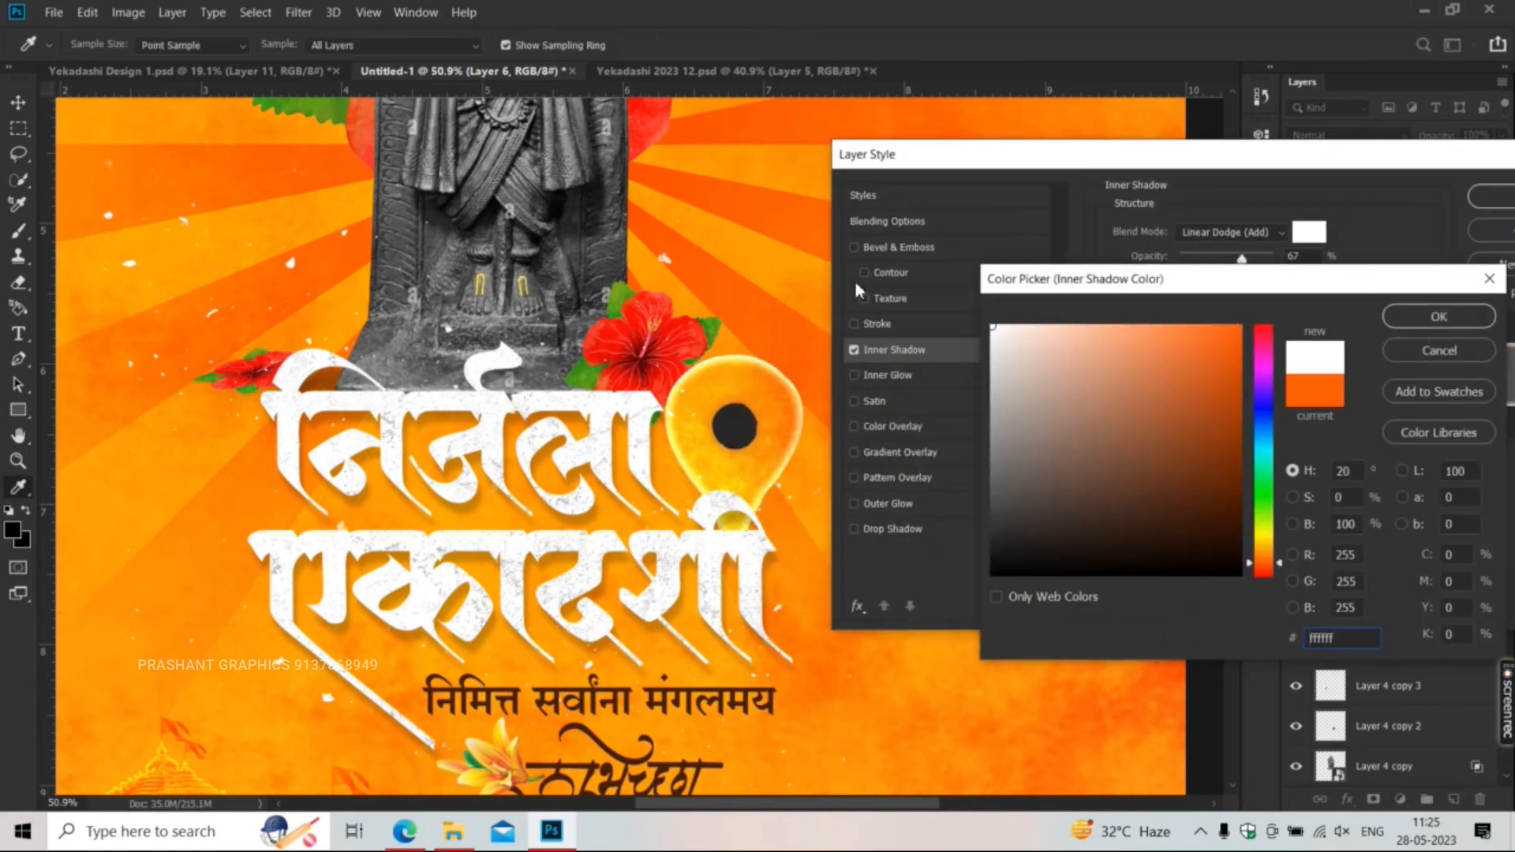
key("Return")
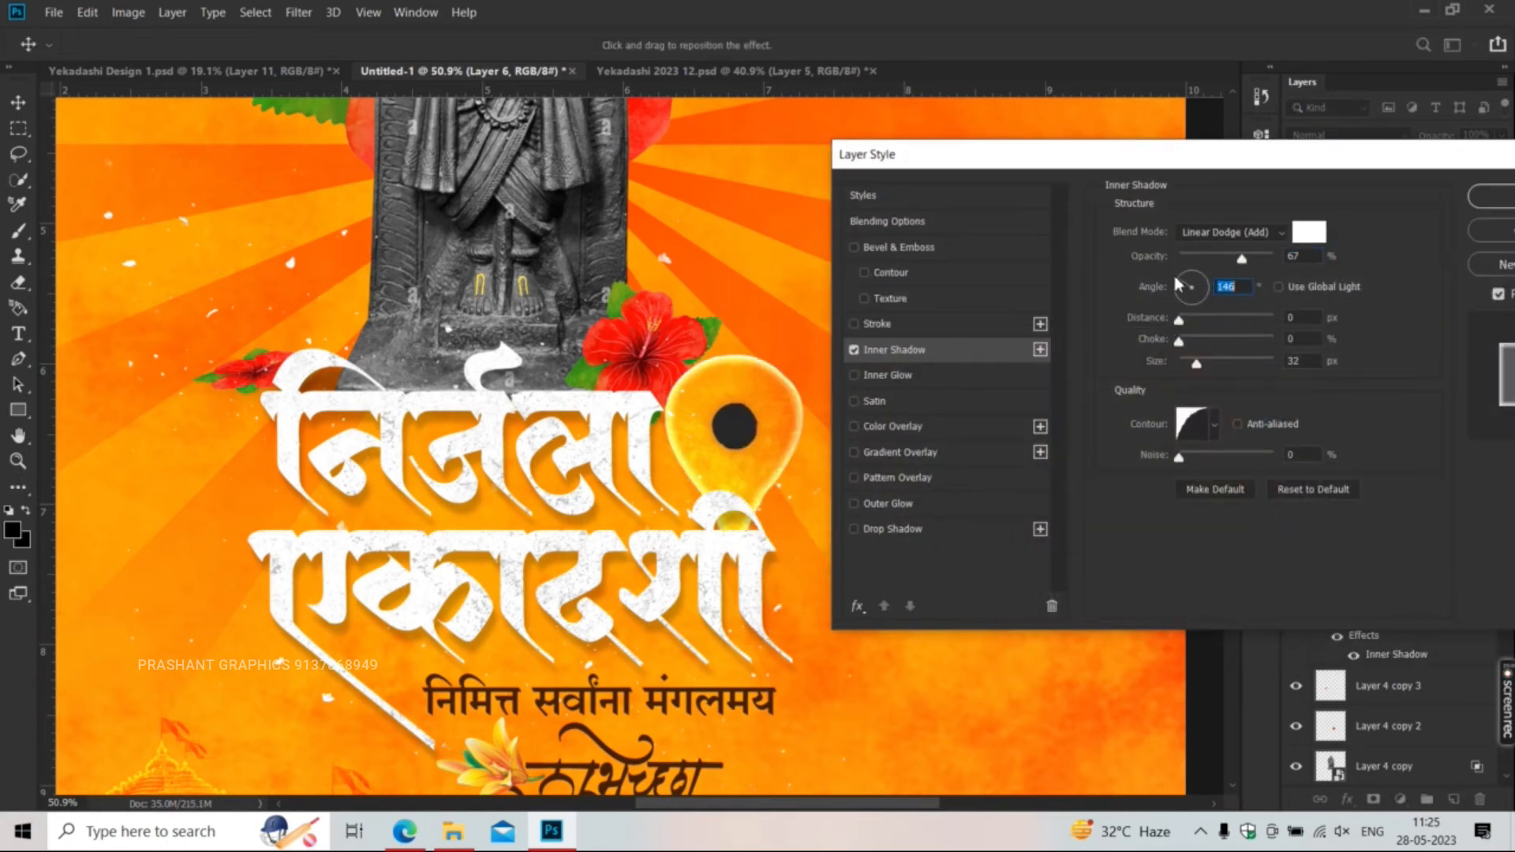
mouse_move(1196, 363)
left_mouse_down()
mouse_move(1164, 366)
mouse_move(1194, 368)
left_mouse_up()
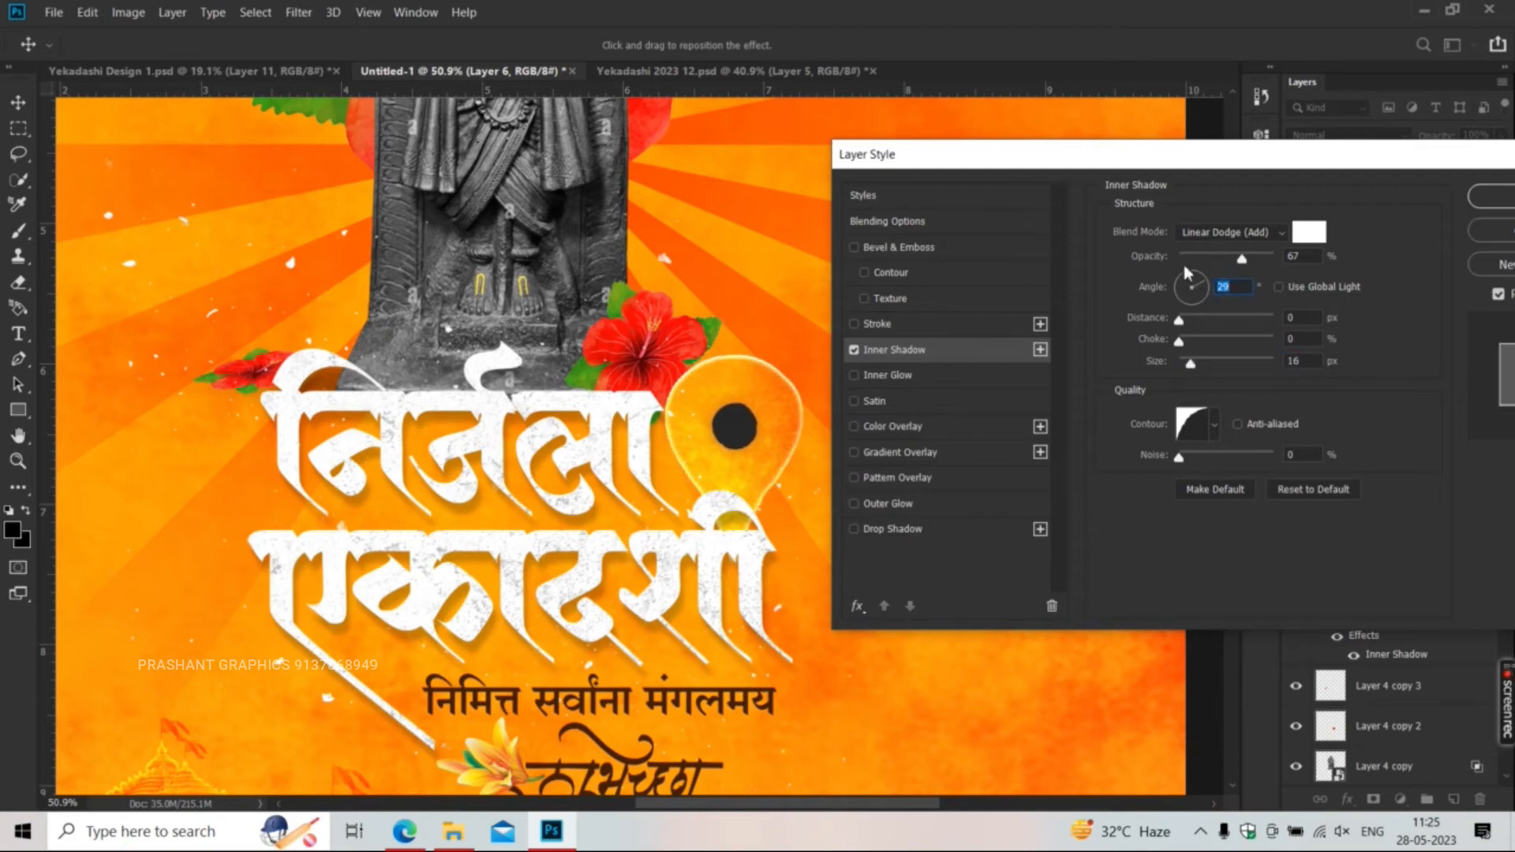
key("Return")
- Give the statue a white Linear Dodge (Add) inner shadow with 100% opacity, 135° angle, about 13 px distance and 9 px size
scroll(708, 403, "down", 3)
scroll(643, 309, "up", 2)
left_click(645, 315)
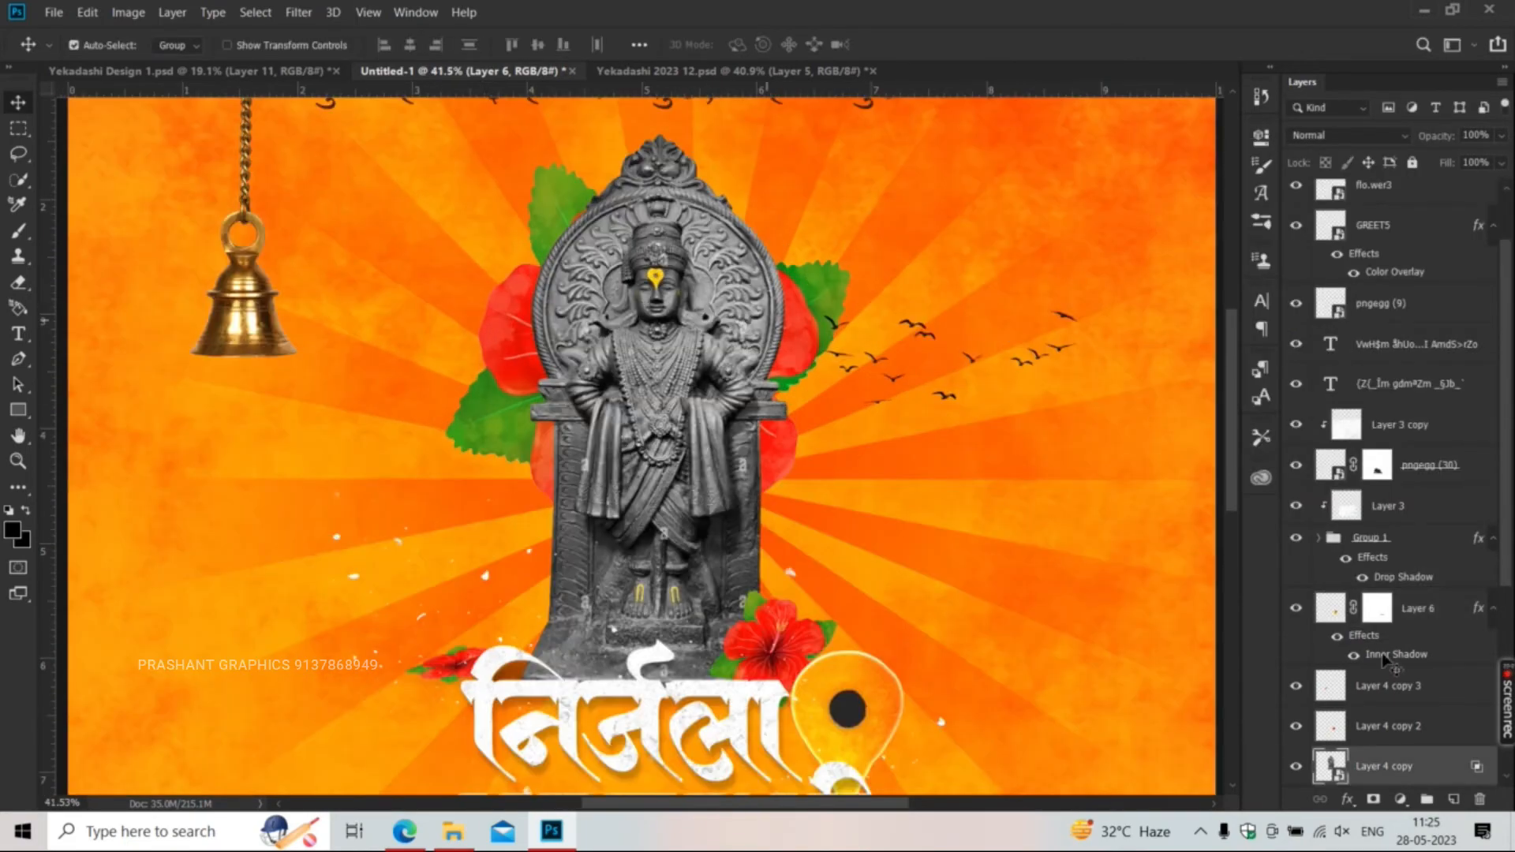
left_click(820, 349)
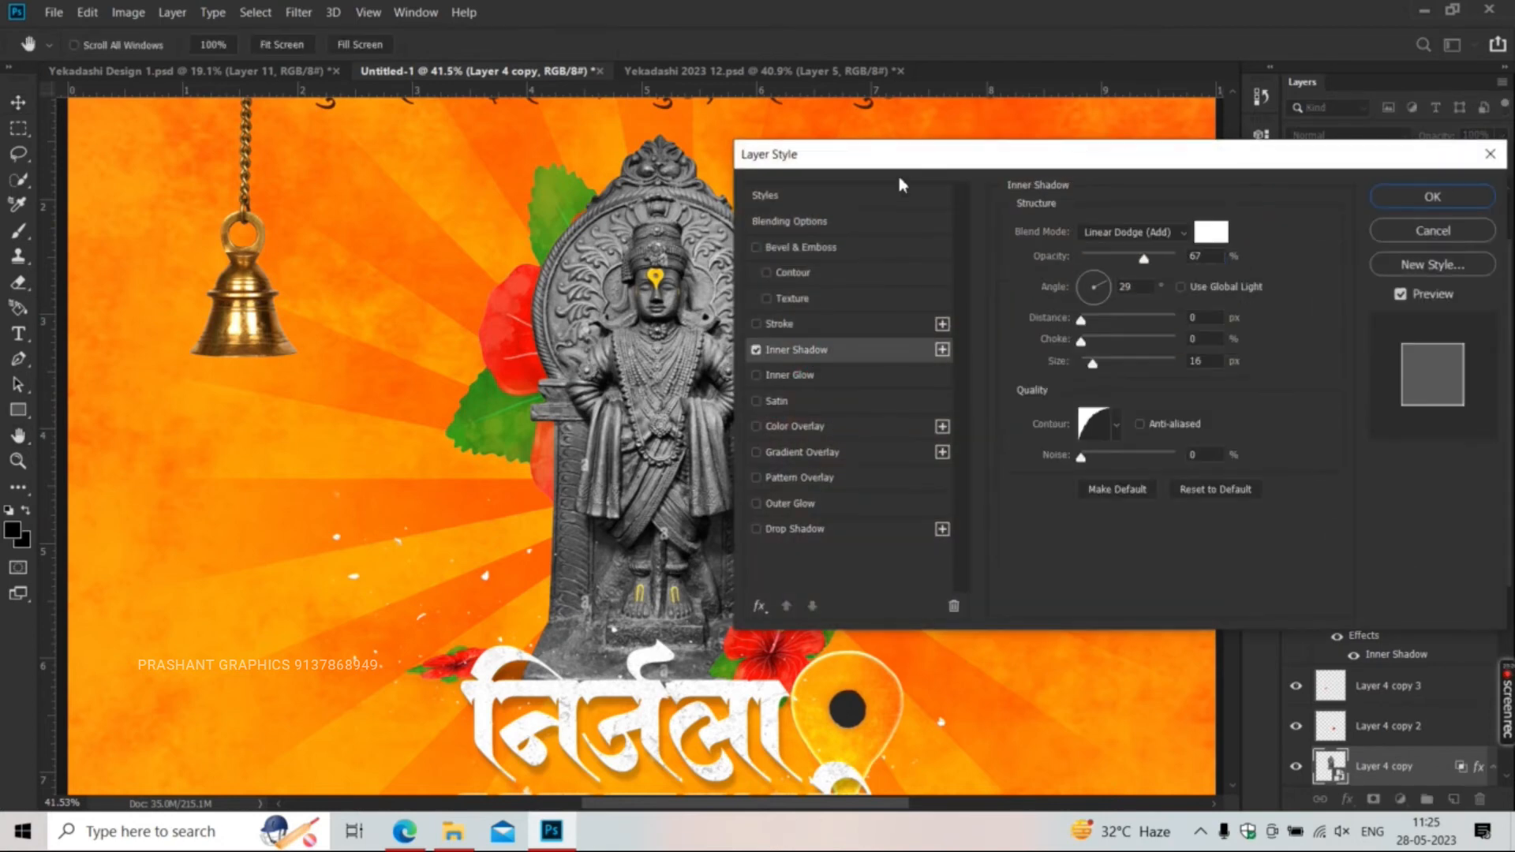
left_click_drag(900, 168, 949, 174)
type("100")
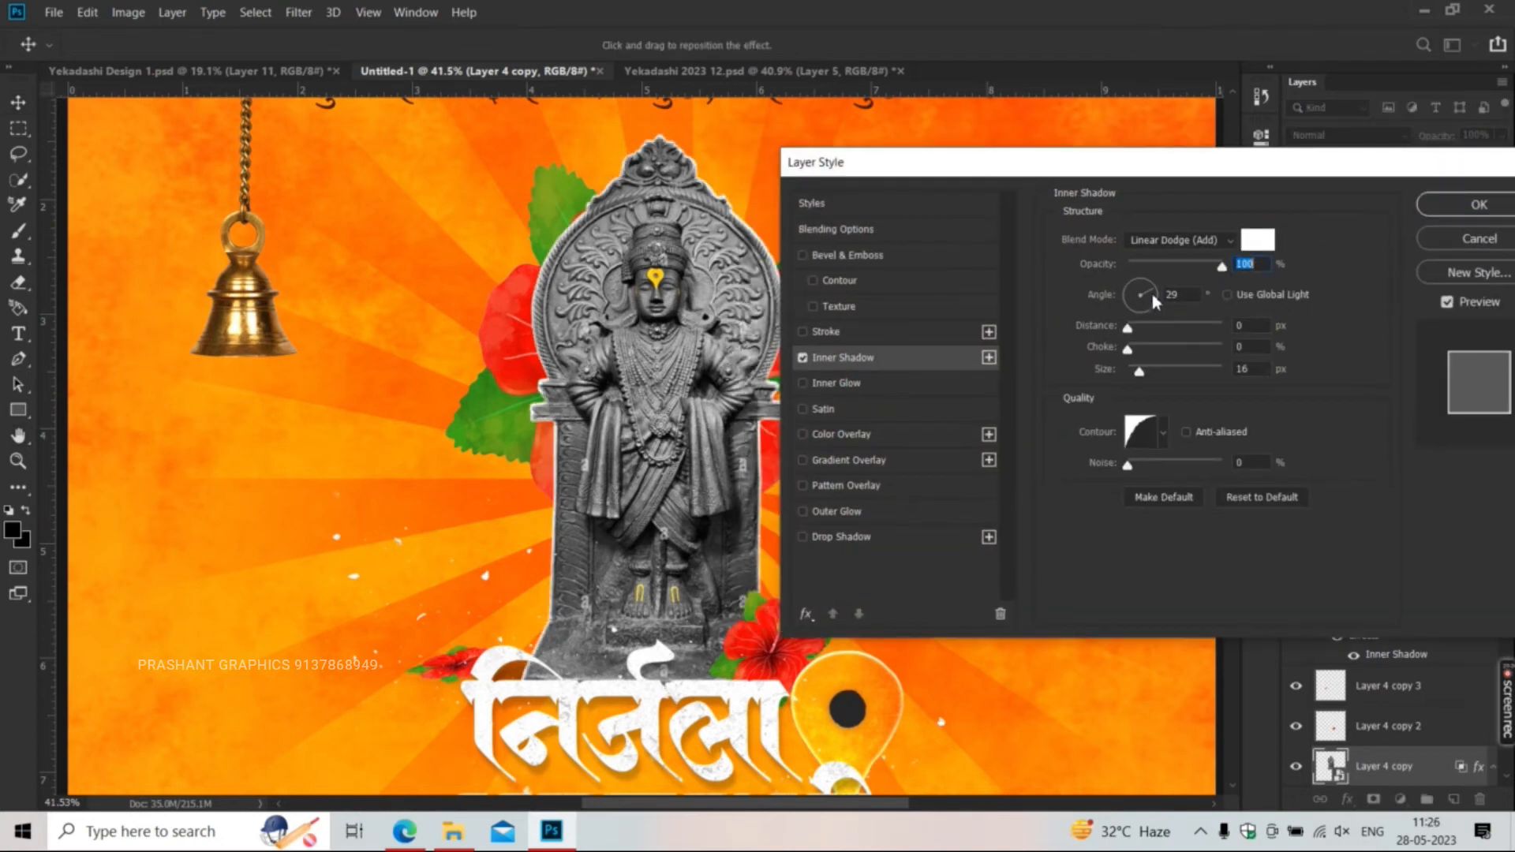
left_click_drag(1152, 294, 1224, 266)
left_click_drag(1139, 371, 1135, 295)
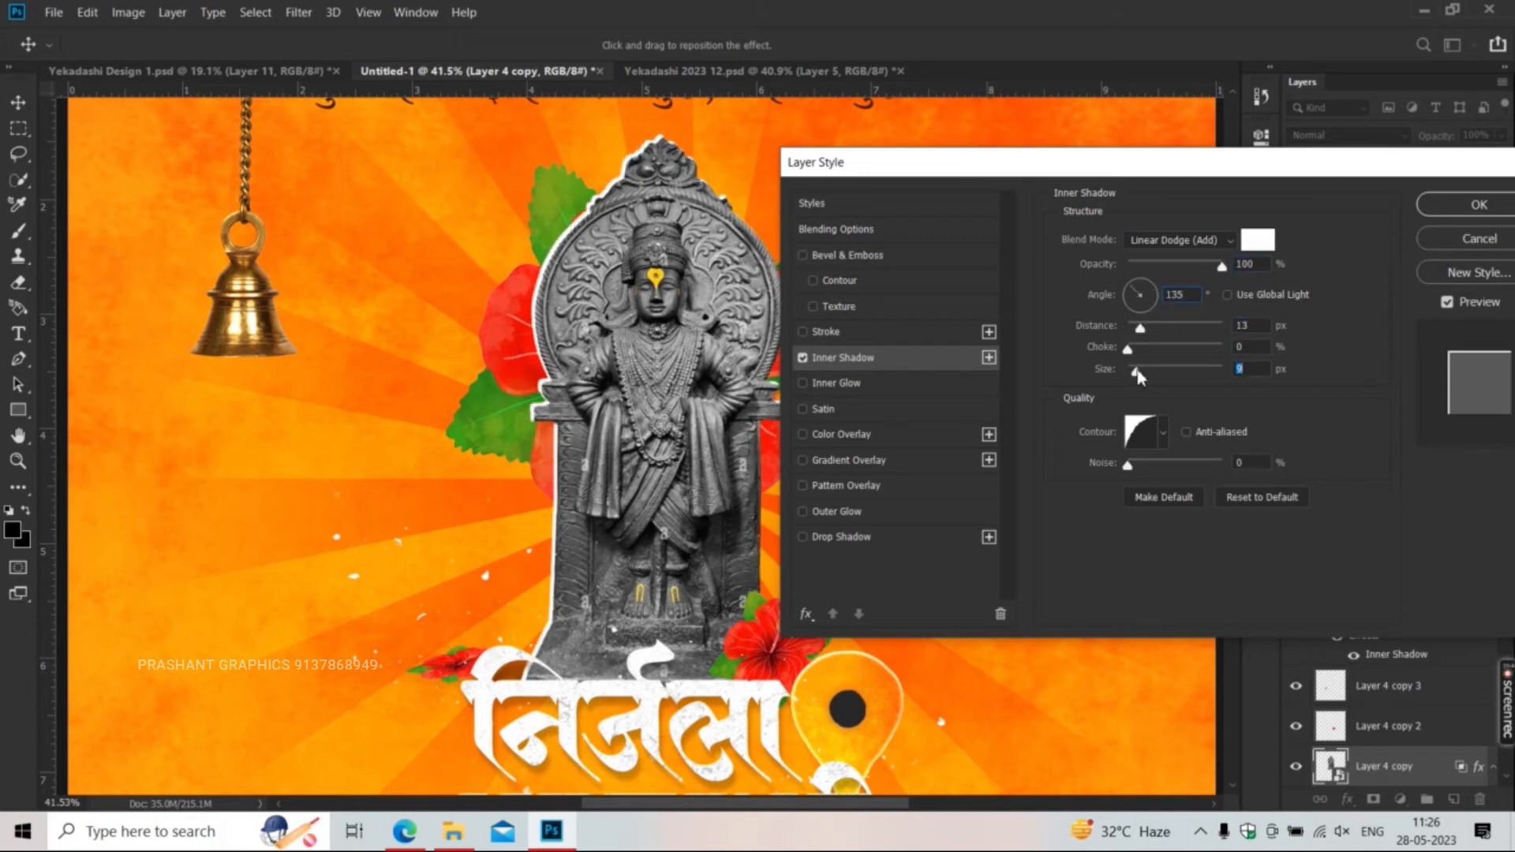
left_click_drag(1138, 377, 1146, 325)
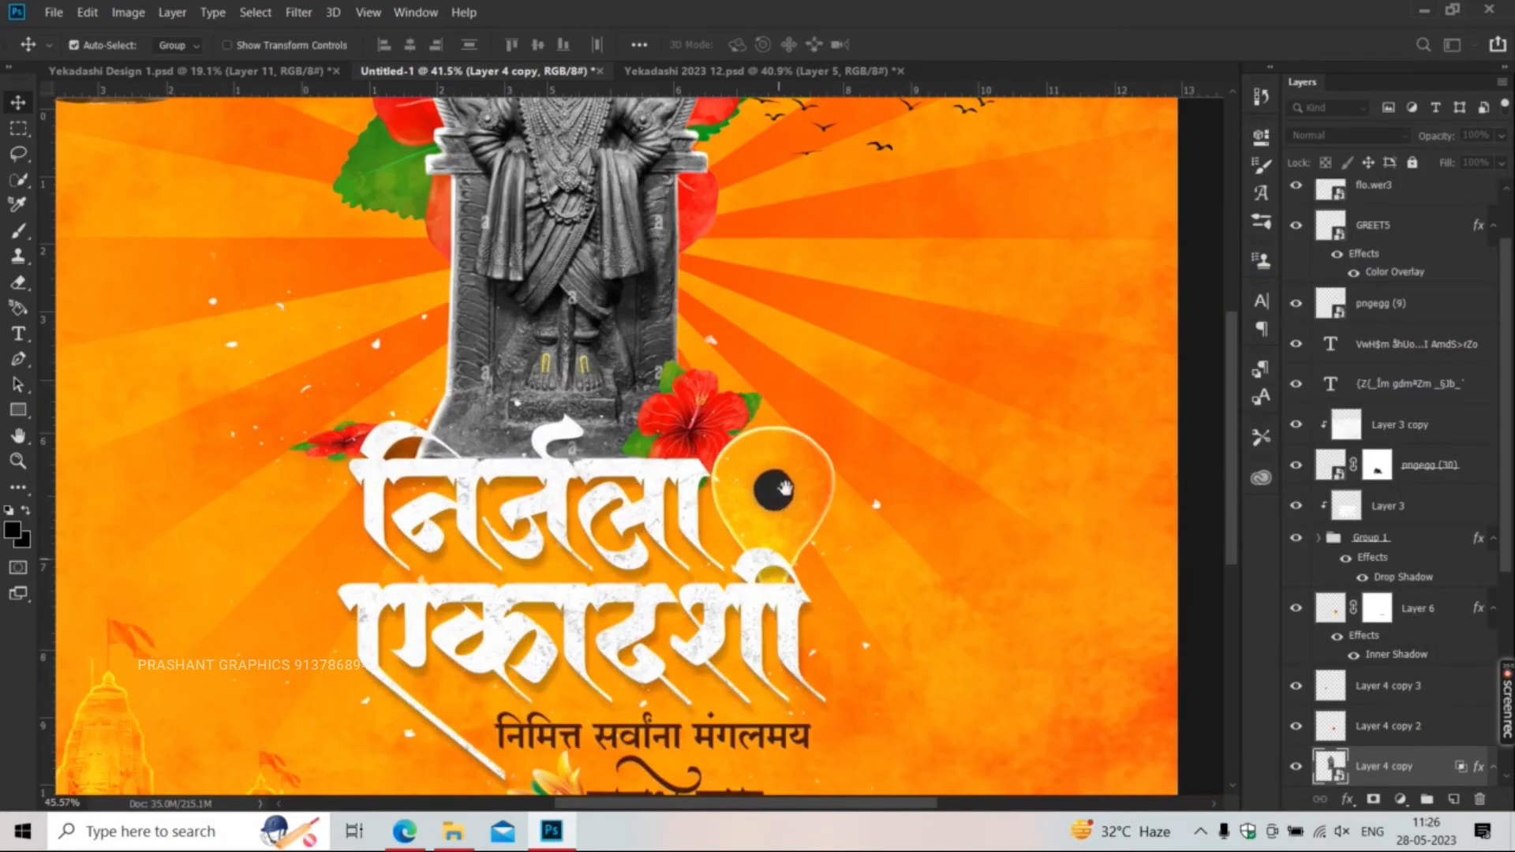
- Set the teardrop's inner shadow to 52% opacity, 141° angle, 7 px distance and 13 px size
left_click(1413, 656)
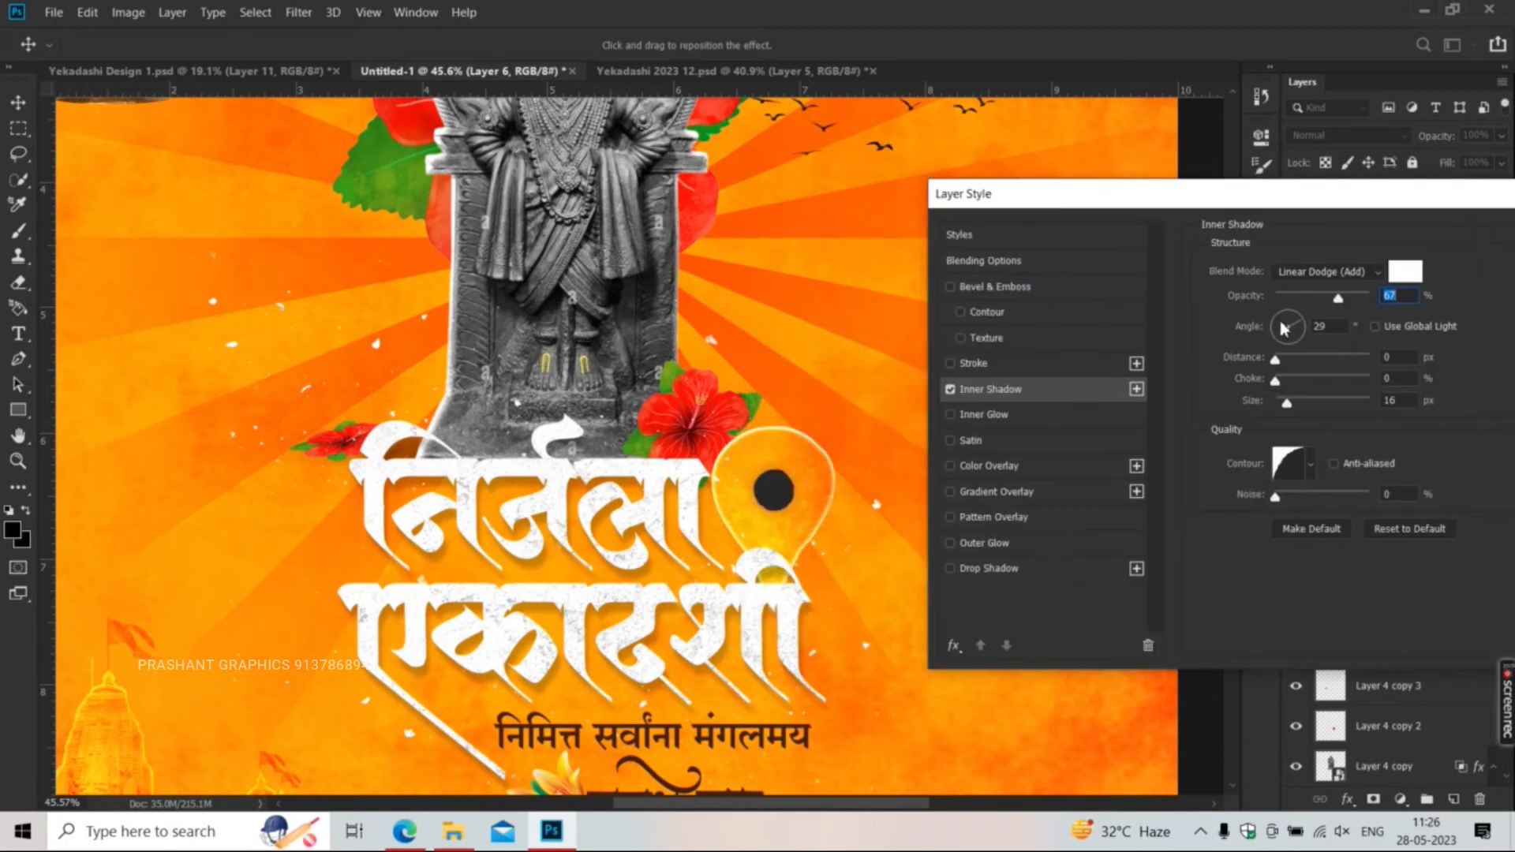
left_click(1281, 322)
mouse_move(1286, 403)
left_mouse_down()
mouse_move(1249, 403)
mouse_move(1289, 359)
mouse_move(1287, 406)
left_mouse_up()
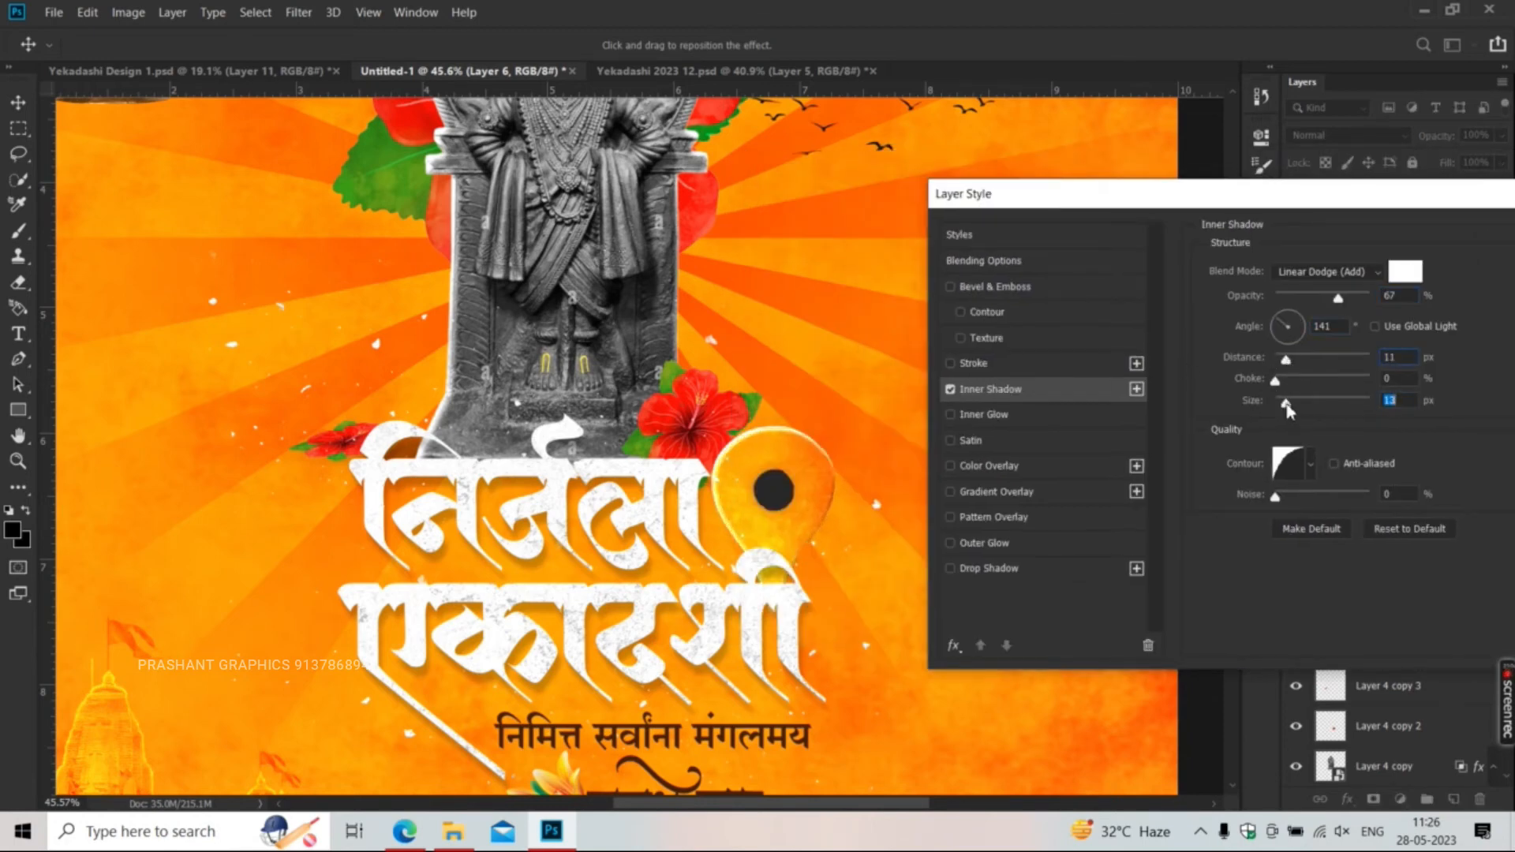
left_click_drag(1282, 299, 1323, 298)
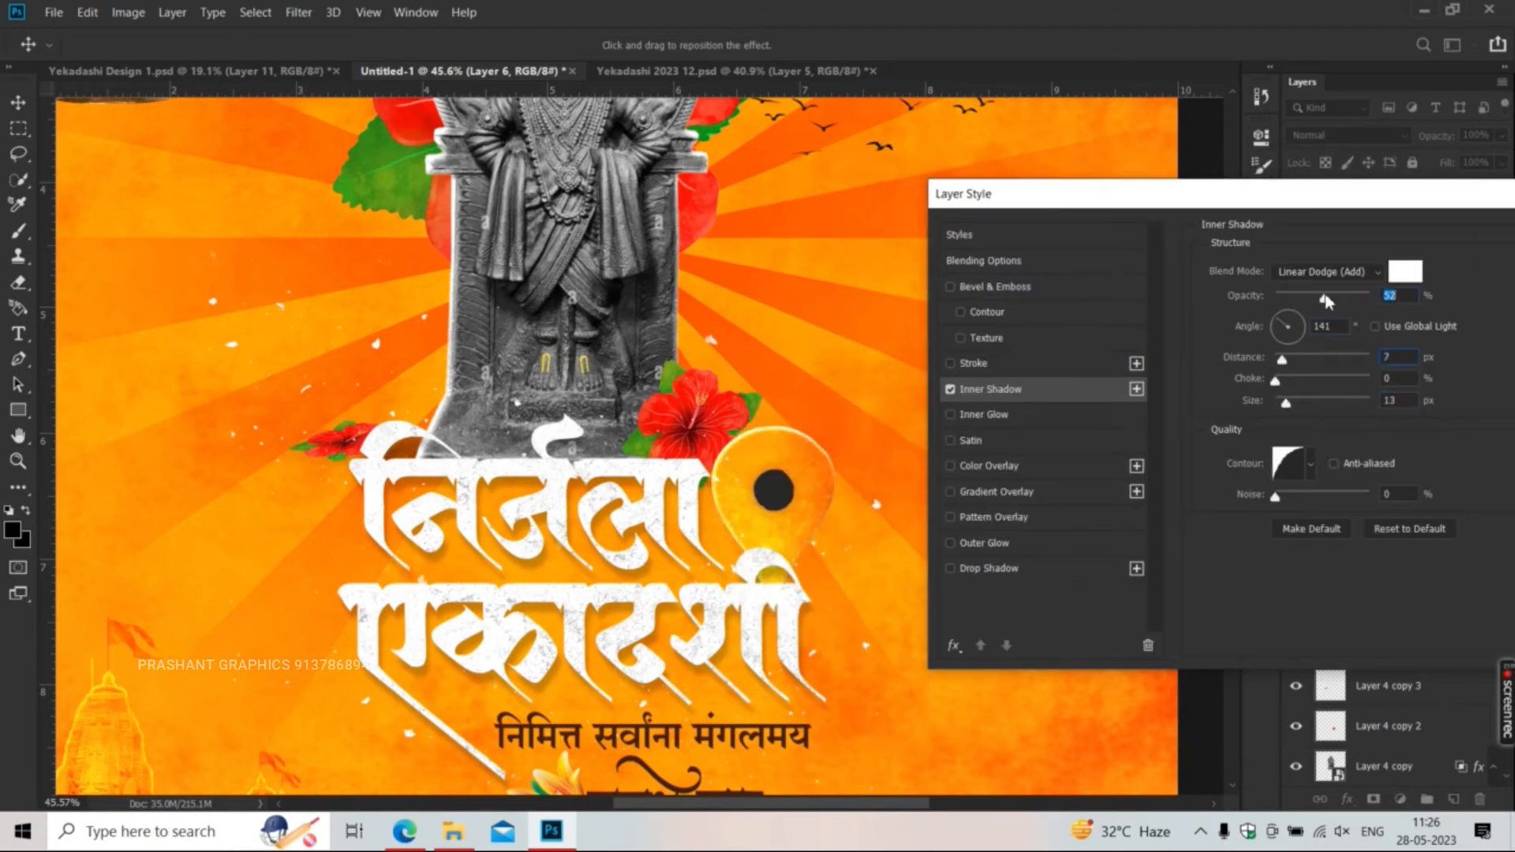
key("Return")
- Set the title group's drop shadow distance to 19 px and add a white Linear Dodge inner shadow with 90° angle, 8 px distance and 9 px size
scroll(698, 471, "up", 2)
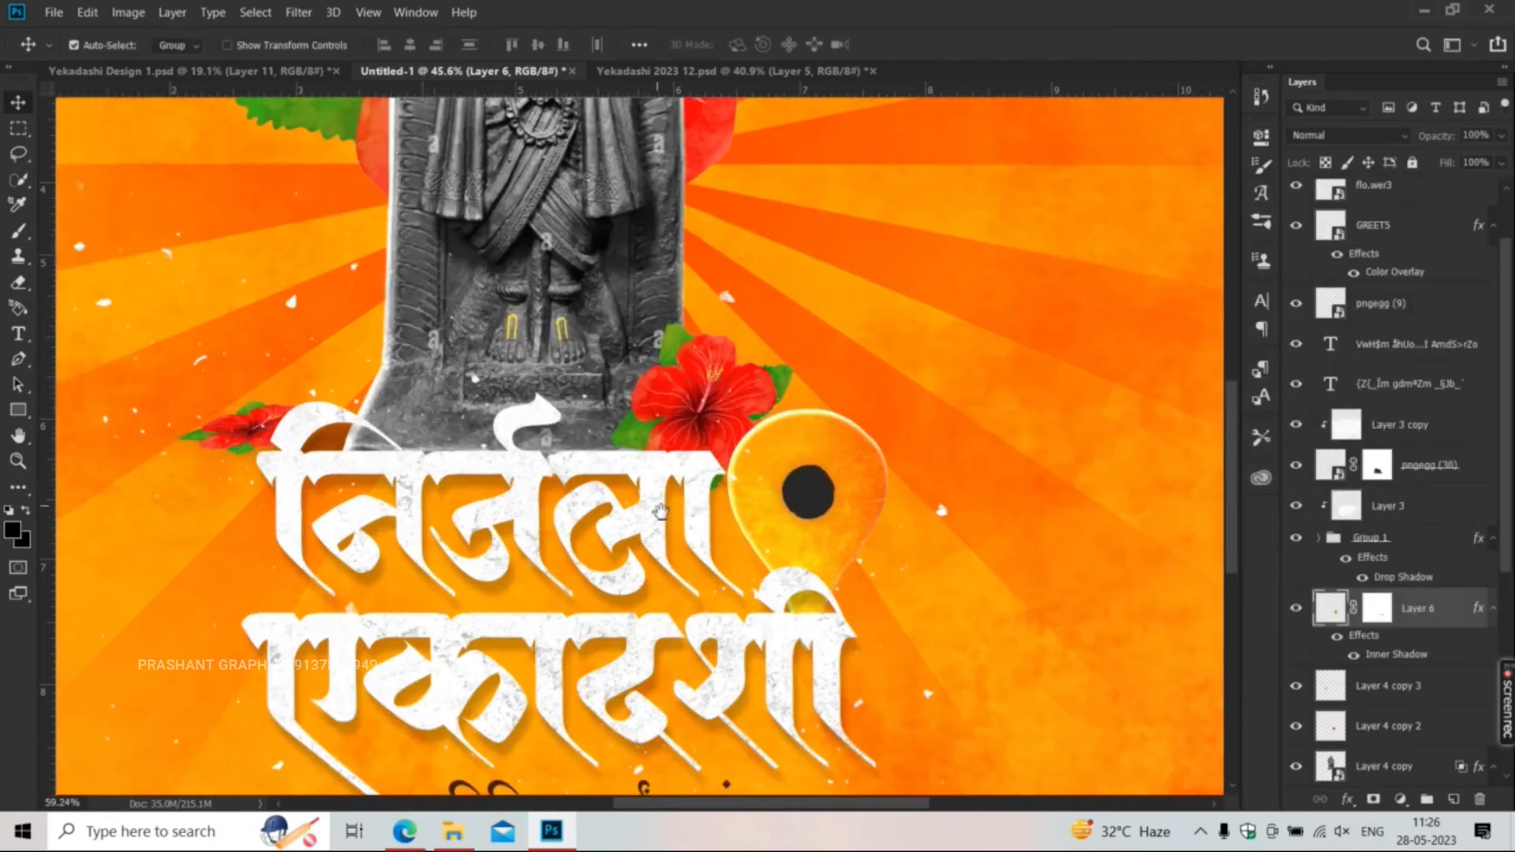
left_click(698, 471)
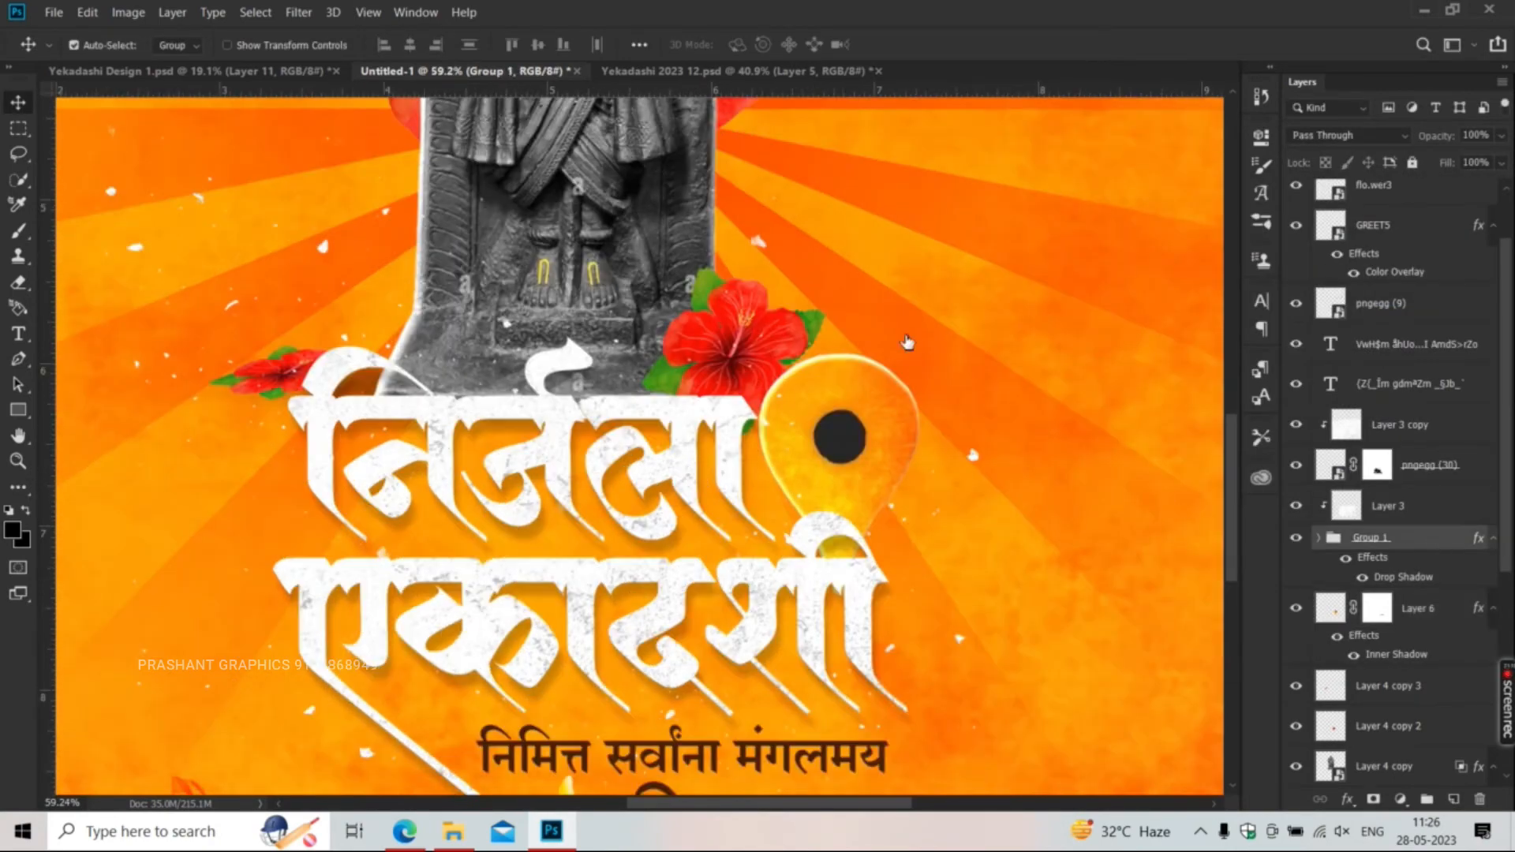
left_click(821, 569)
left_click_drag(1110, 358, 1101, 358)
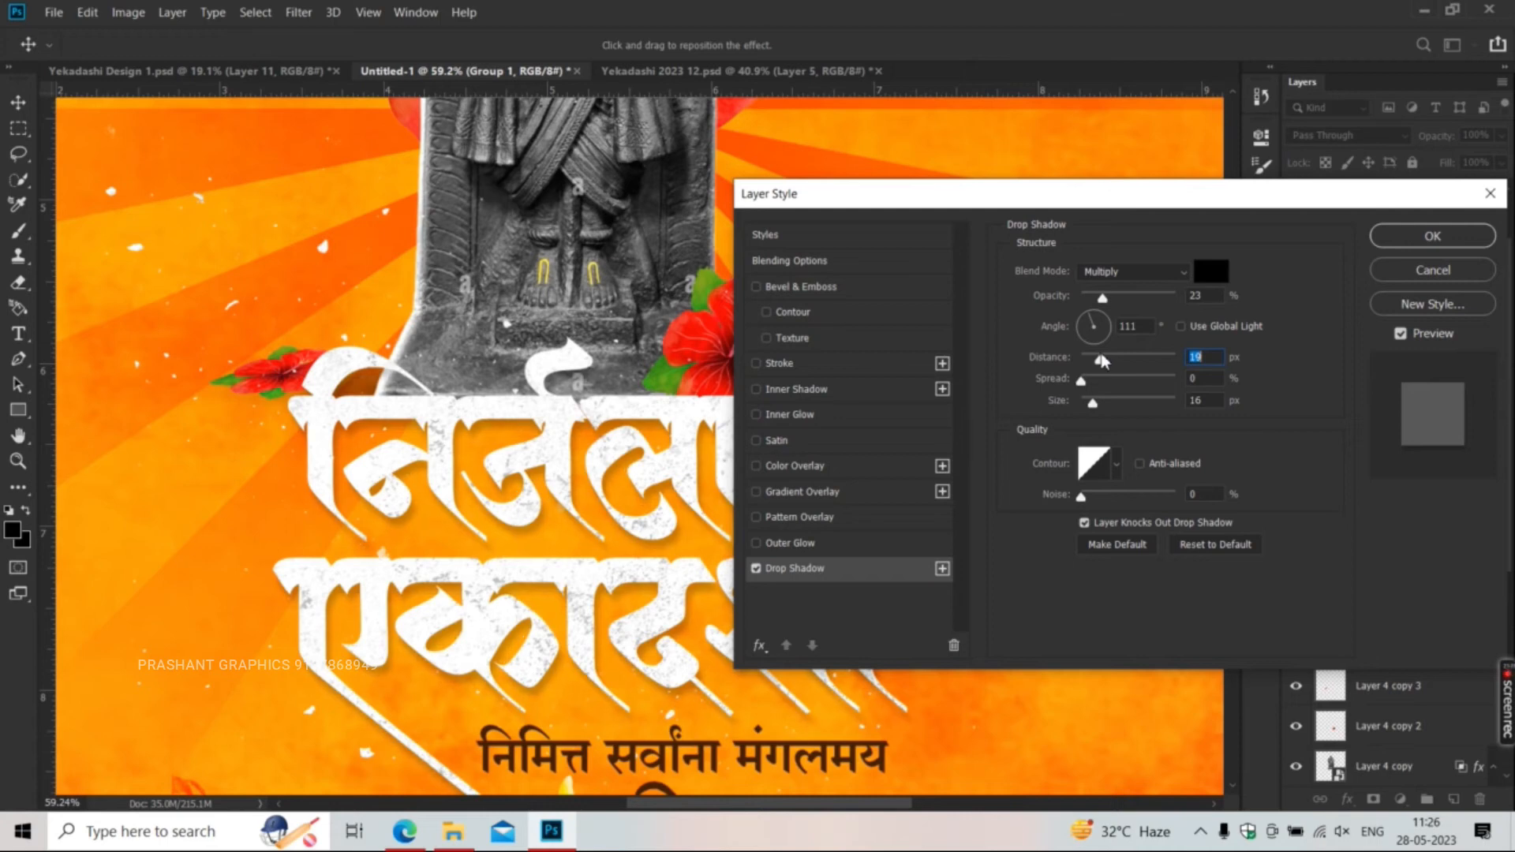
left_click(844, 390)
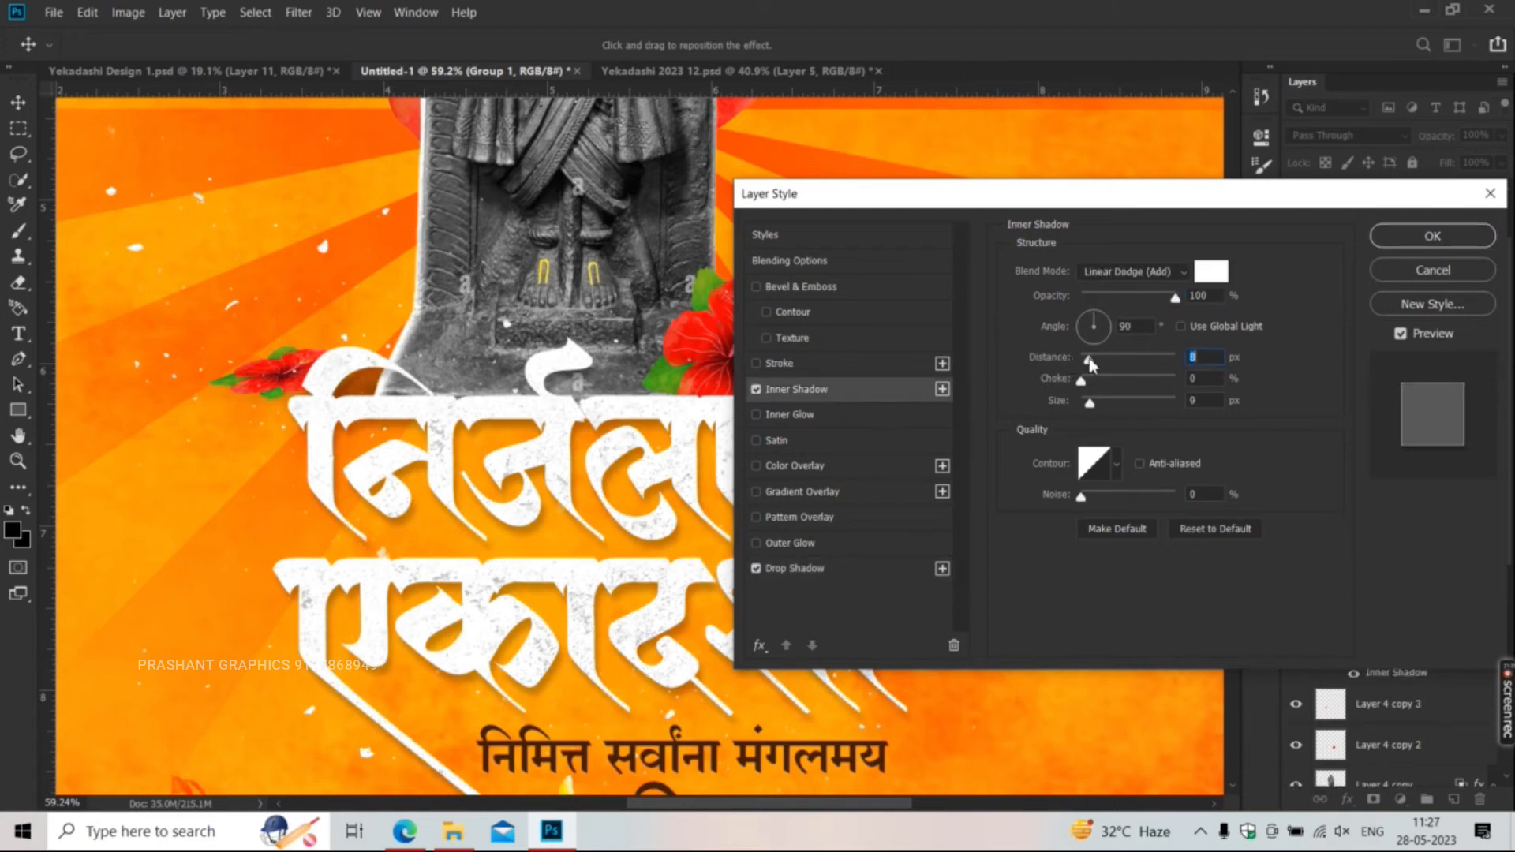
key("Return")
key("ctrl+0")
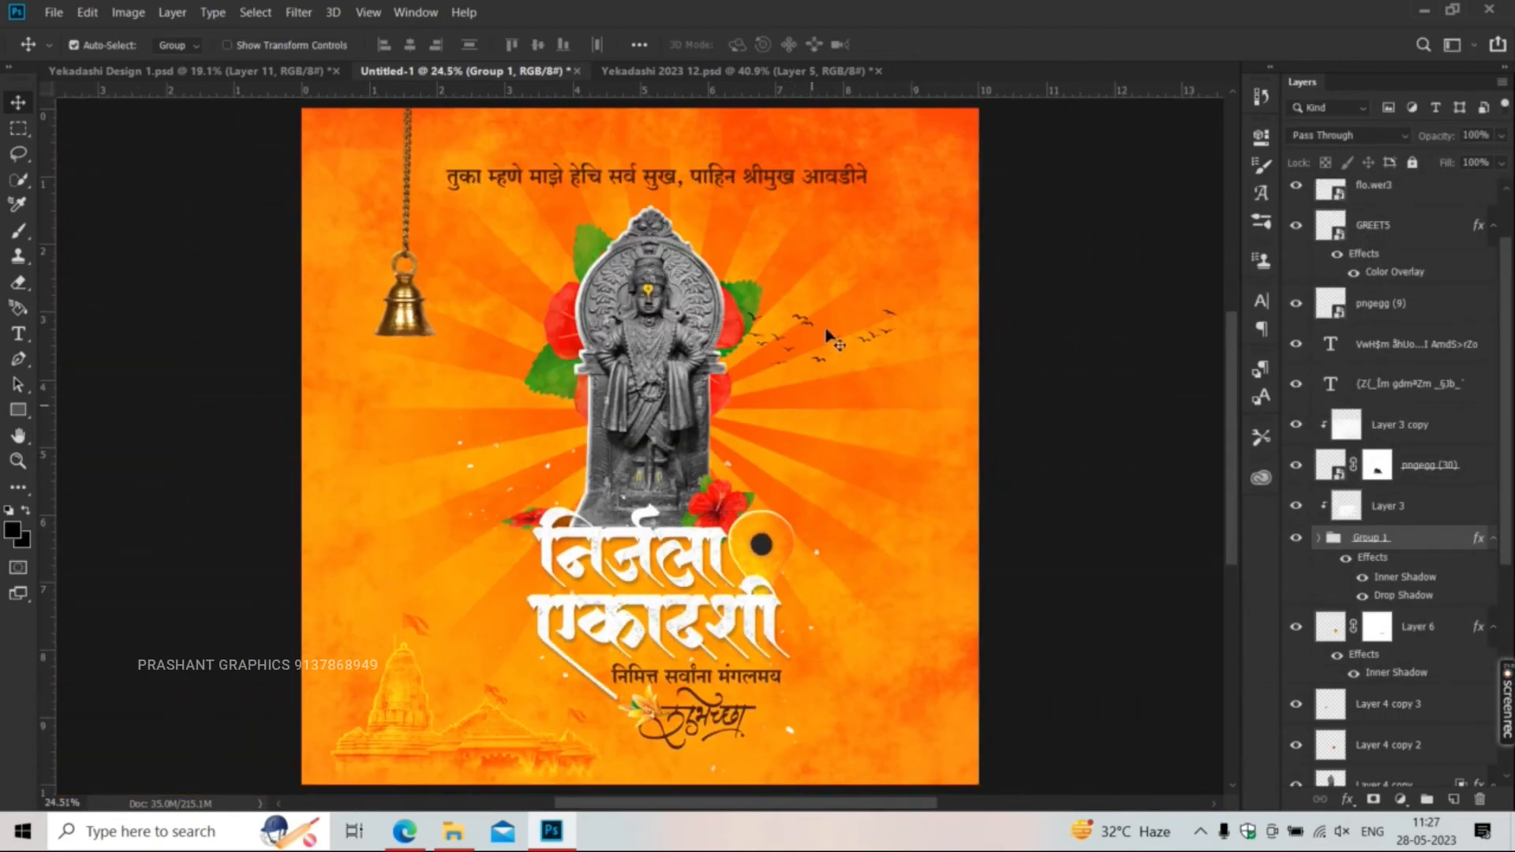
- Copy the splatter layer beside the bell in Yekadashi 2023 12.psd onto the poster's left edge and enlarge it to about 182% by 166%
left_click(757, 75)
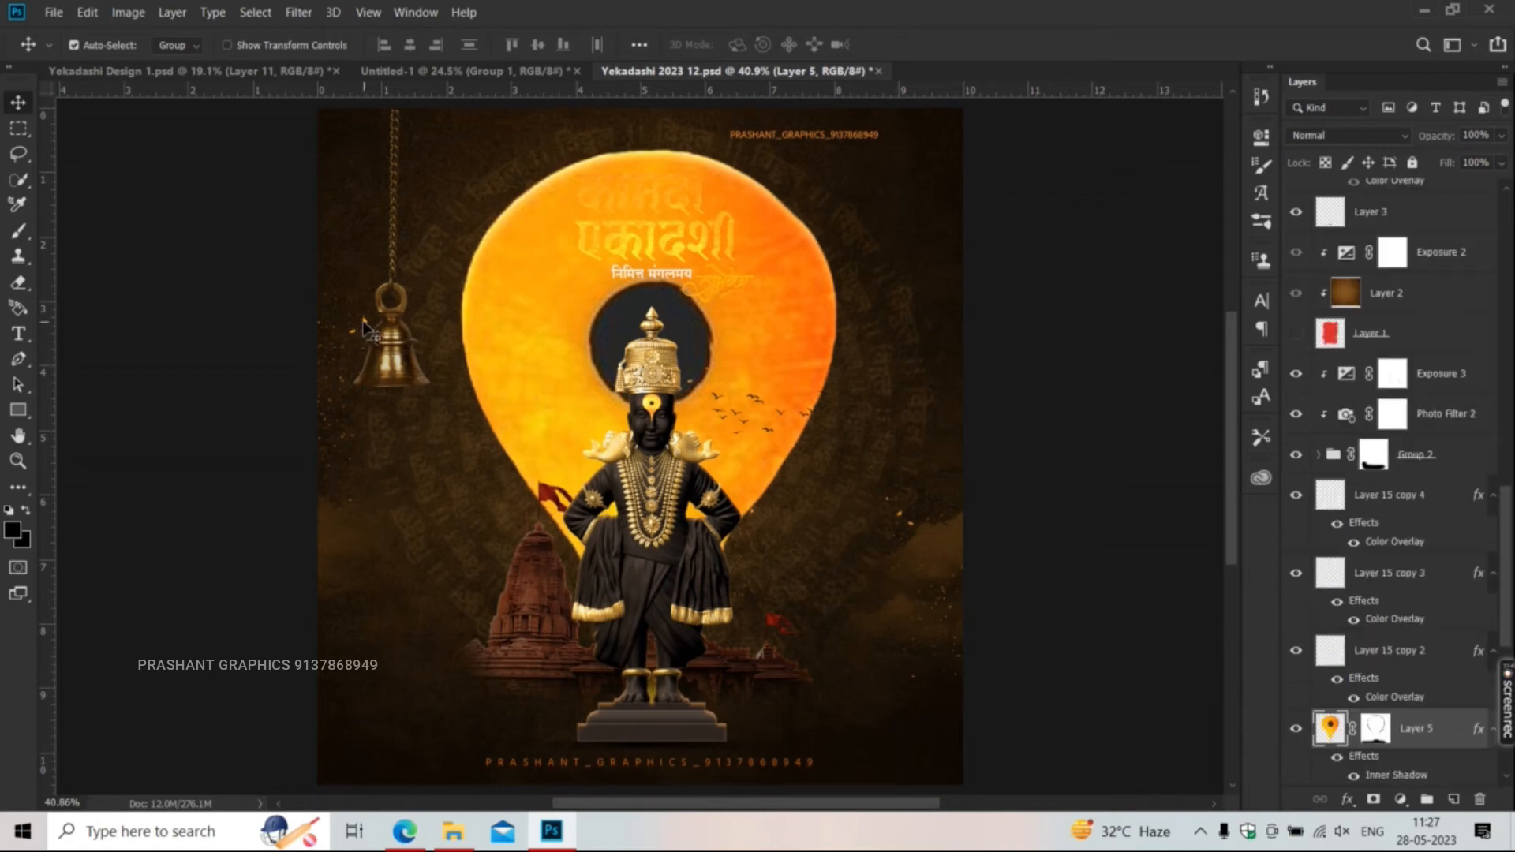
left_click_drag(365, 329, 330, 492)
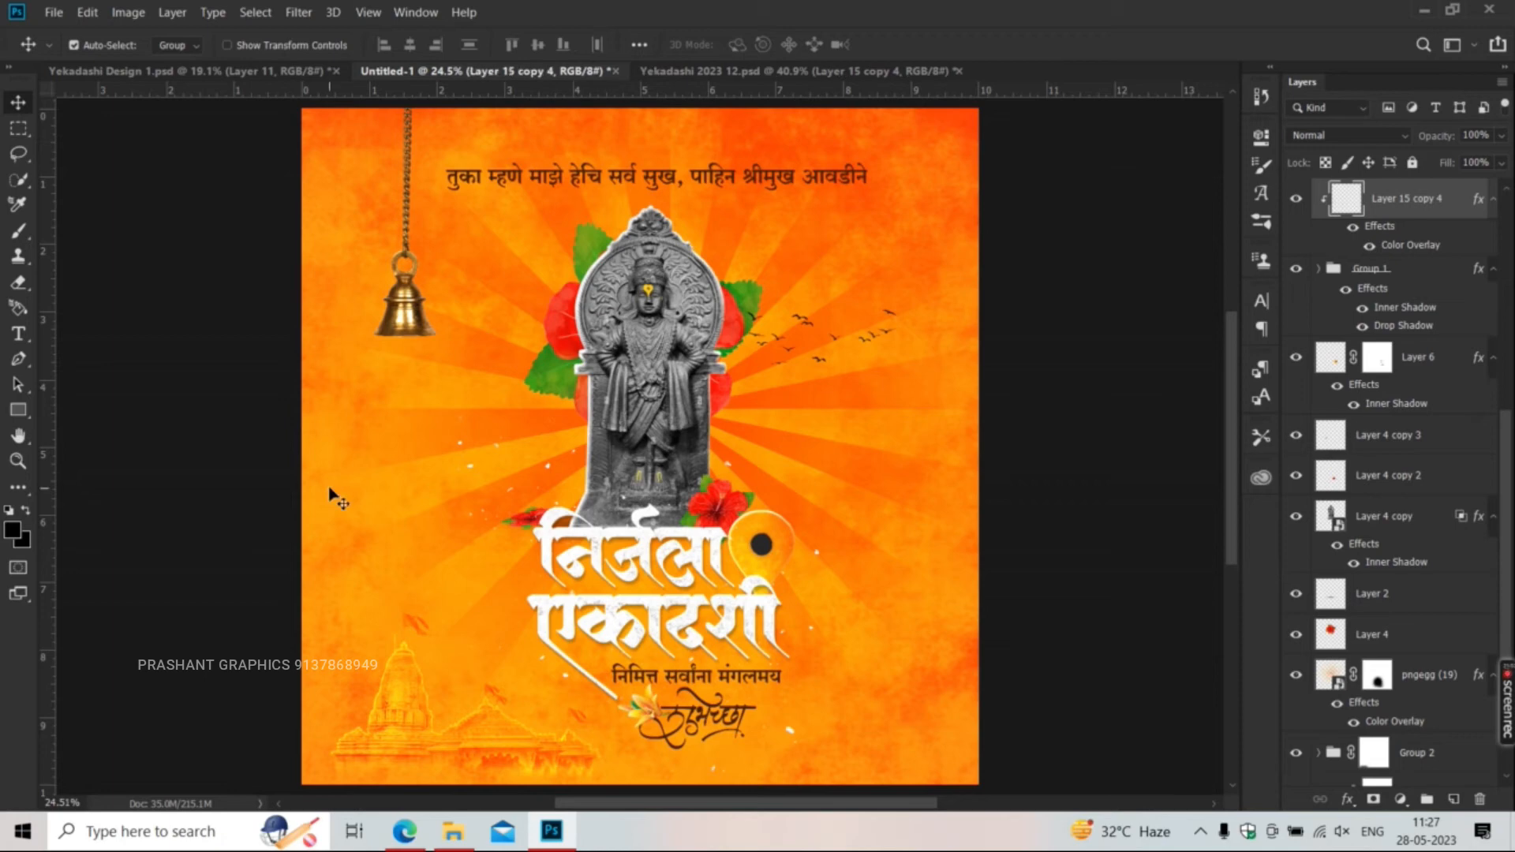
key("ctrl+t")
left_click_drag(404, 563, 467, 619)
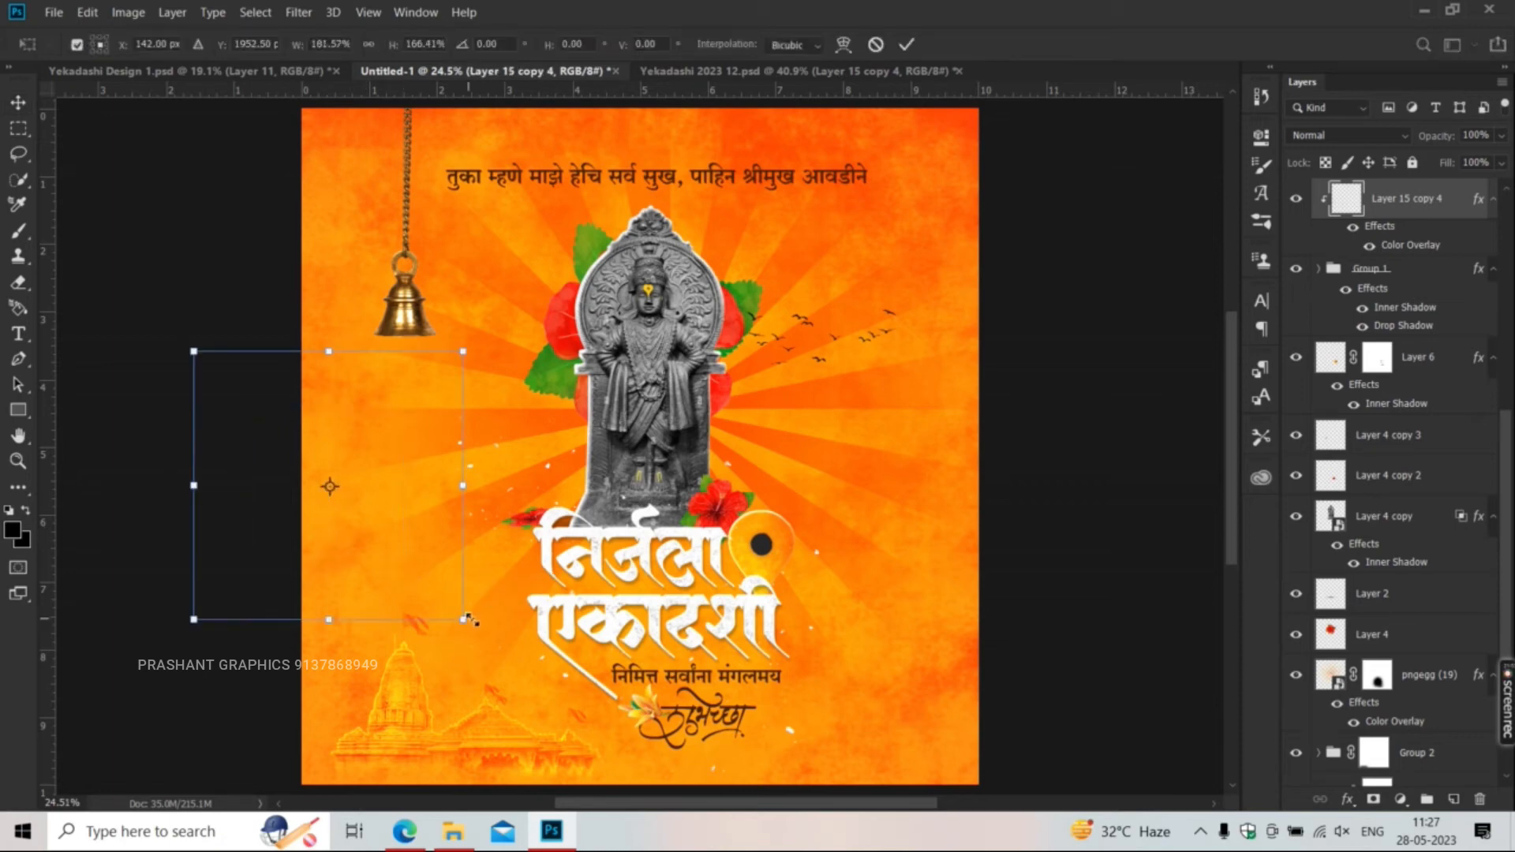
key("Return")
- Place the splatter layer directly above pngegg (9) in the layer stack and shift it toward the poster's left edge
scroll(1405, 307, "up", 3)
left_click_drag(1405, 307, 1371, 220)
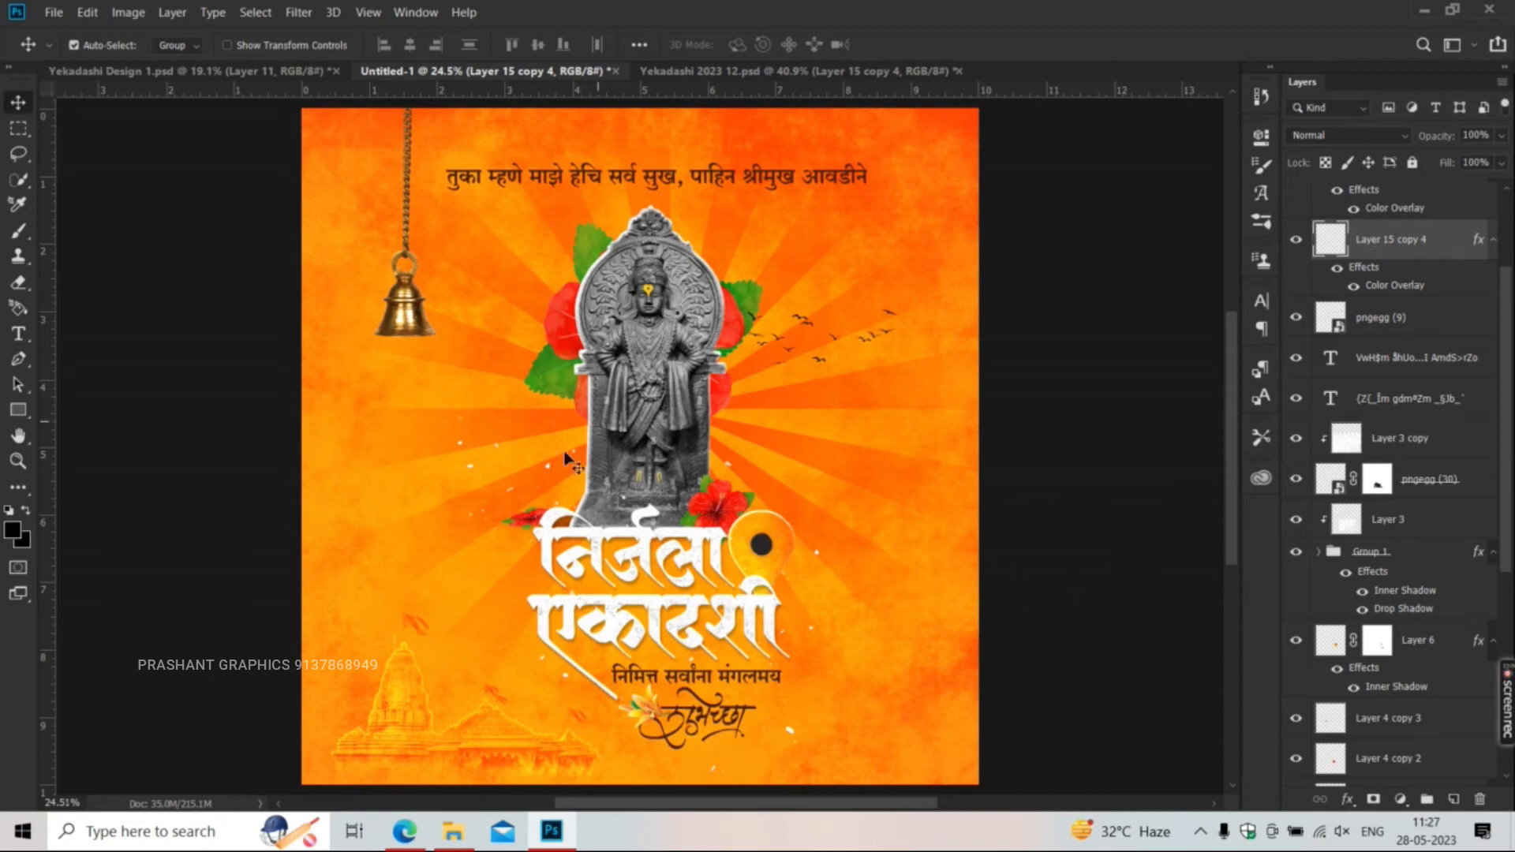
key("ctrl+t")
left_click_drag(415, 550, 433, 550)
left_click_drag(393, 553, 320, 552)
key("Return")
- Change the splatter layer's color overlay to black
double_click(1395, 286)
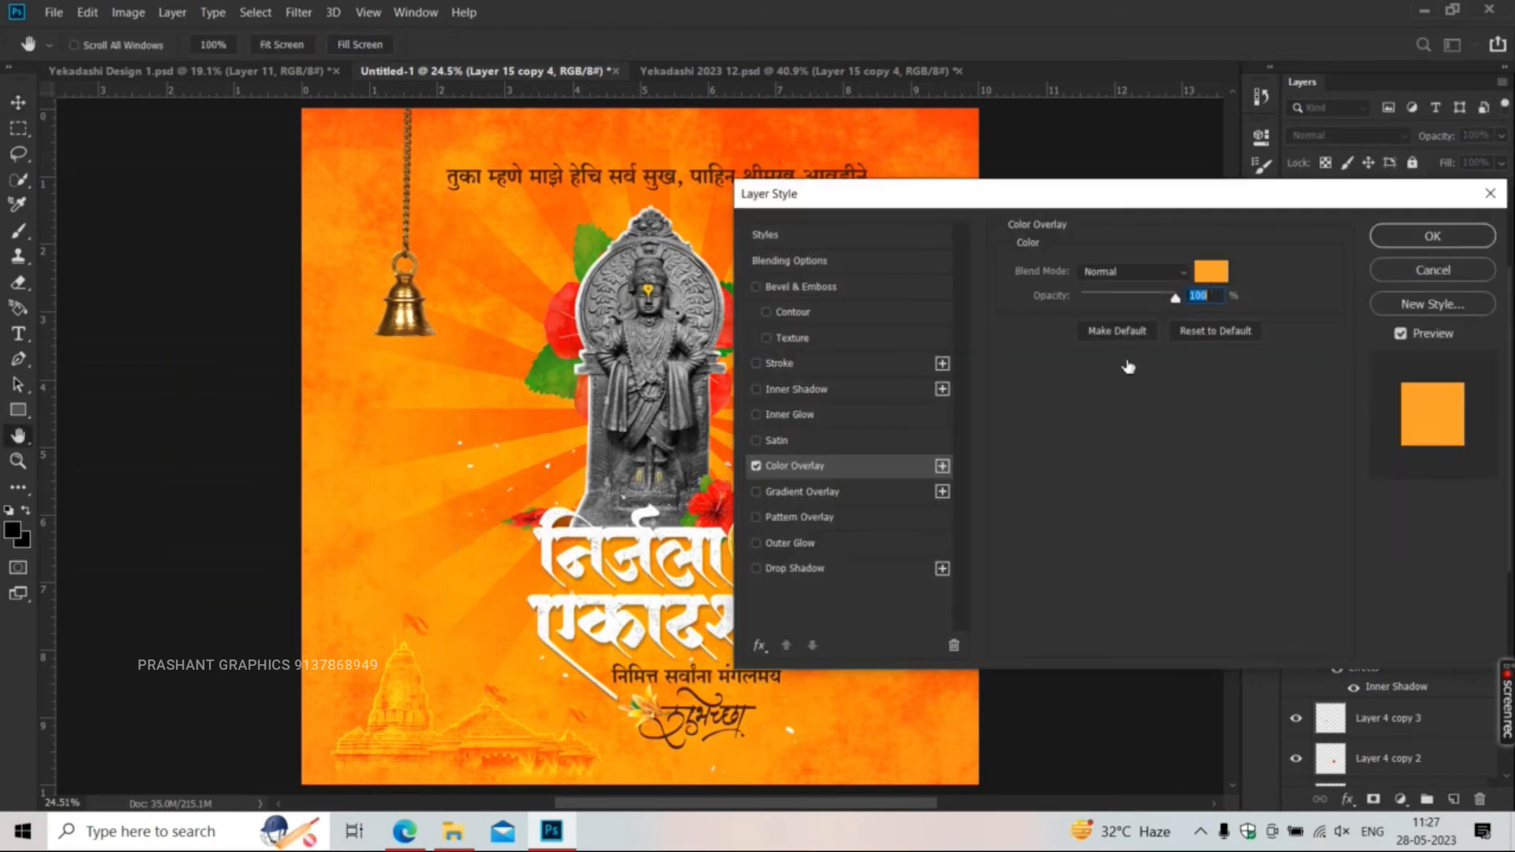
left_click(1211, 272)
left_click(1130, 399)
left_click(1263, 545)
left_click_drag(1212, 347, 1244, 322)
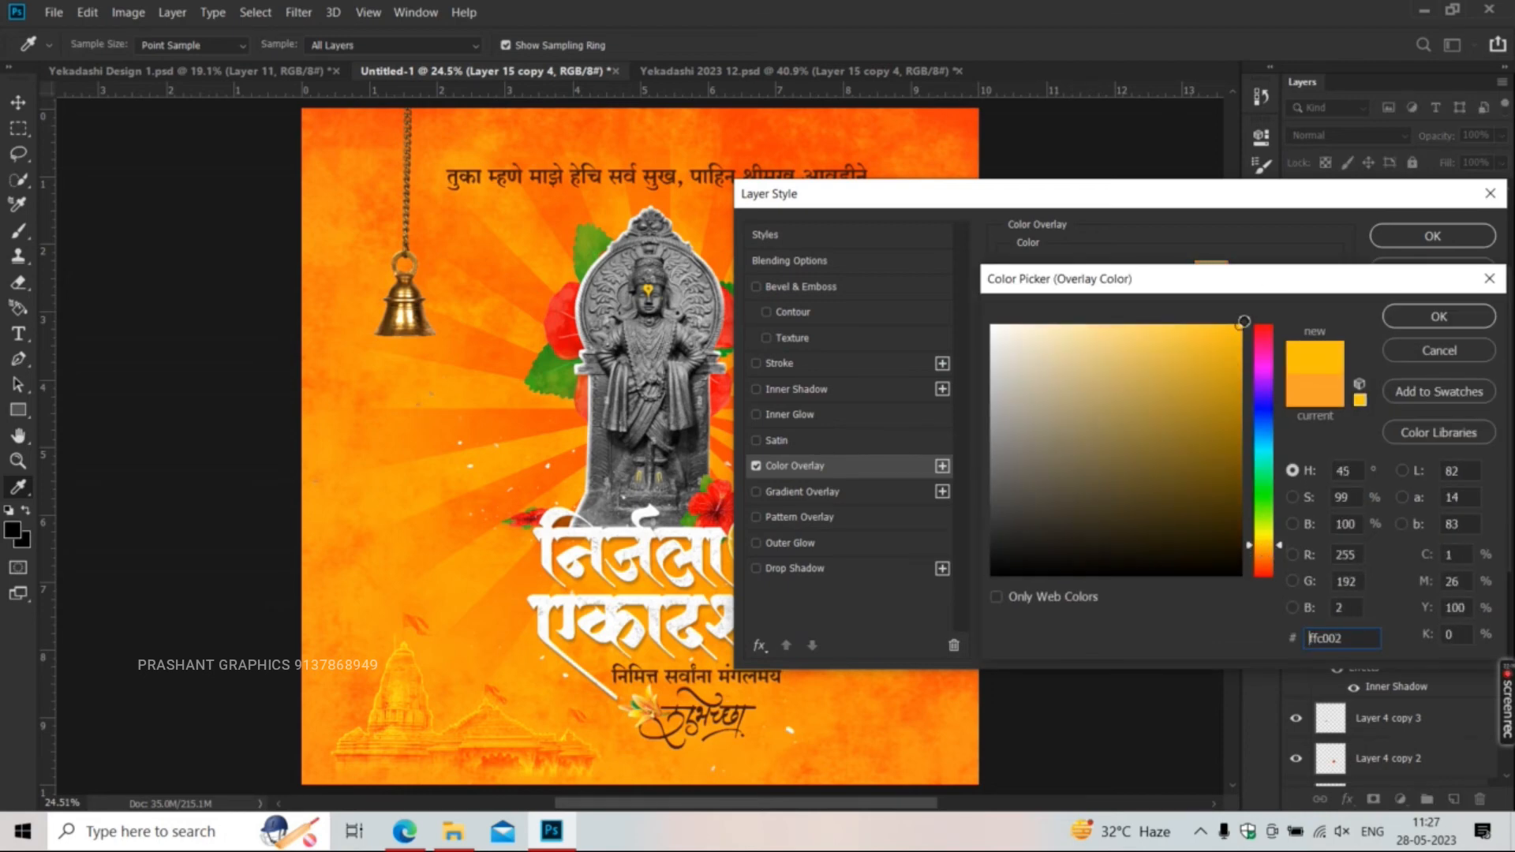
left_click(1179, 550)
left_click_drag(1190, 535, 1200, 584)
key("Return")
key("Return")
- Rotate the black splatter by about 7° and move it against the poster's left edge below the bell
key("ctrl+t")
left_click_drag(379, 534, 291, 516)
left_click_drag(372, 475, 292, 498)
key("Return")
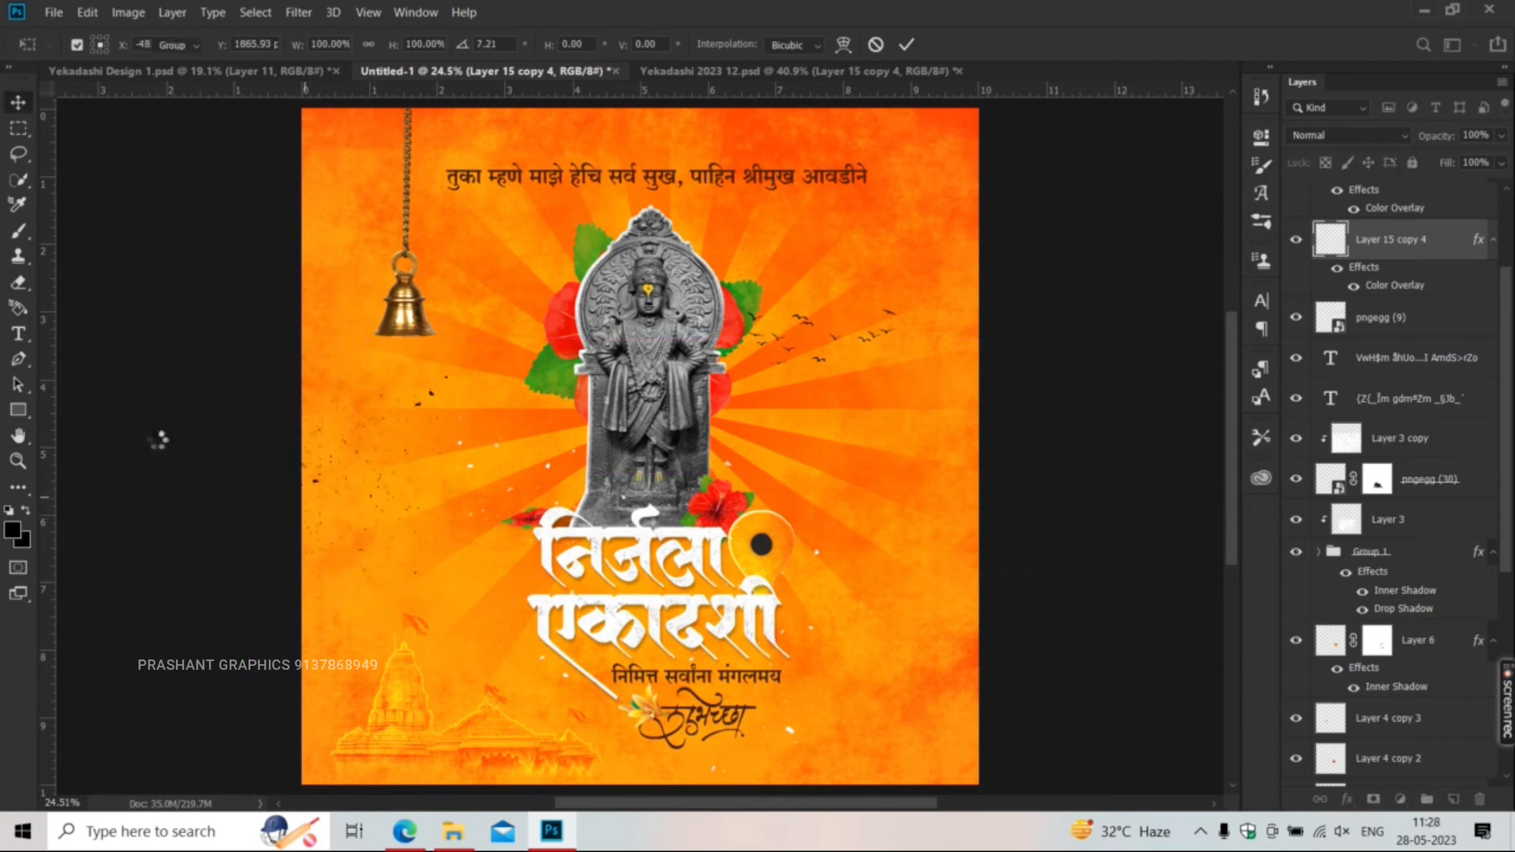
left_click(166, 449)
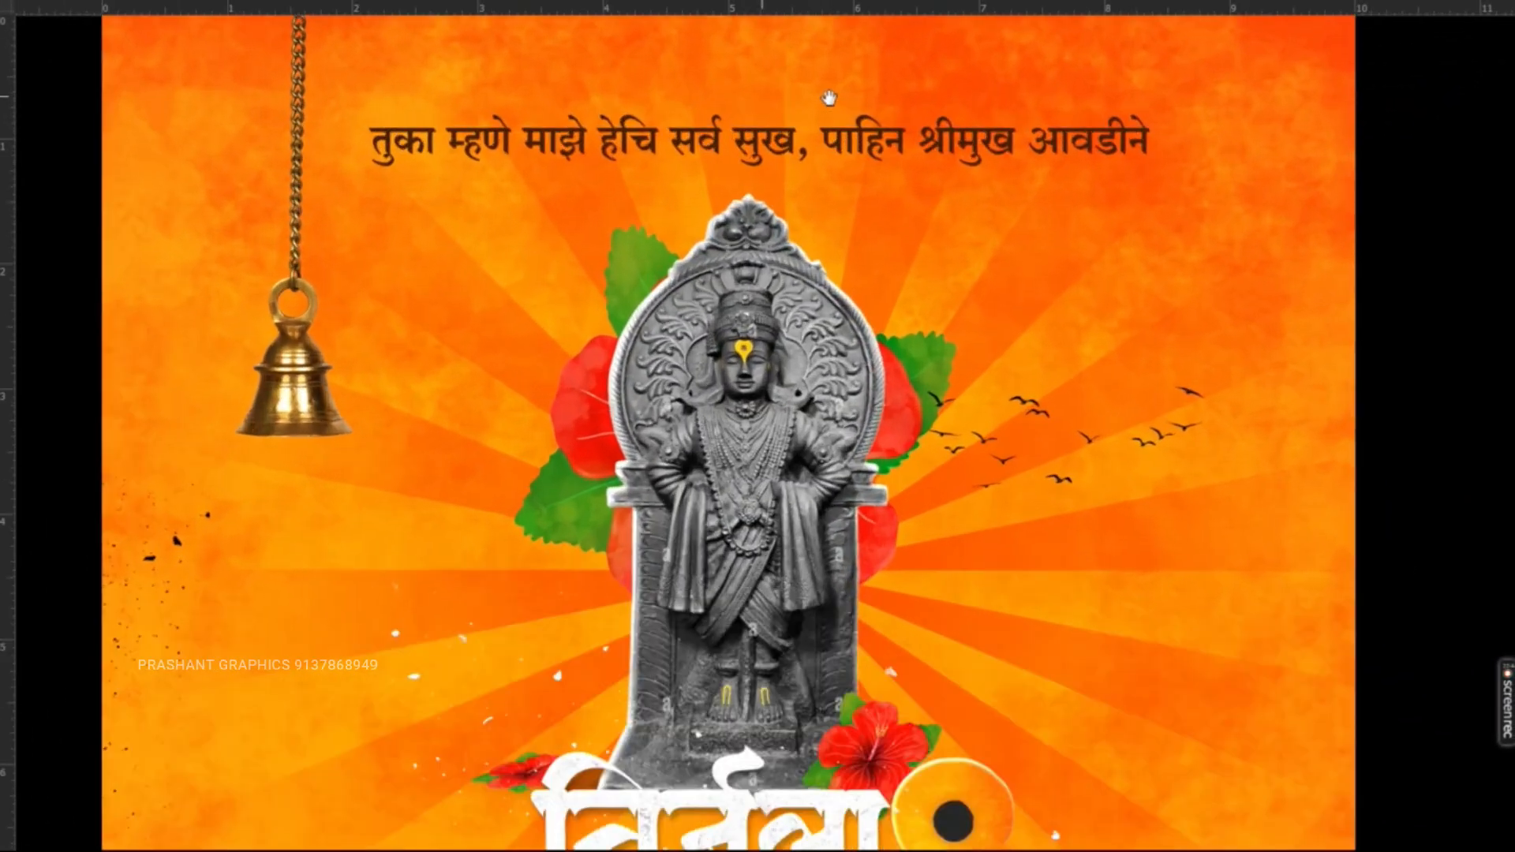
- Review the whole poster in full-screen view, from the top verse and statue to the title and temple
left_click_drag(750, 141, 748, 213)
scroll(748, 213, "up", 1)
left_click_drag(586, 225, 607, 190)
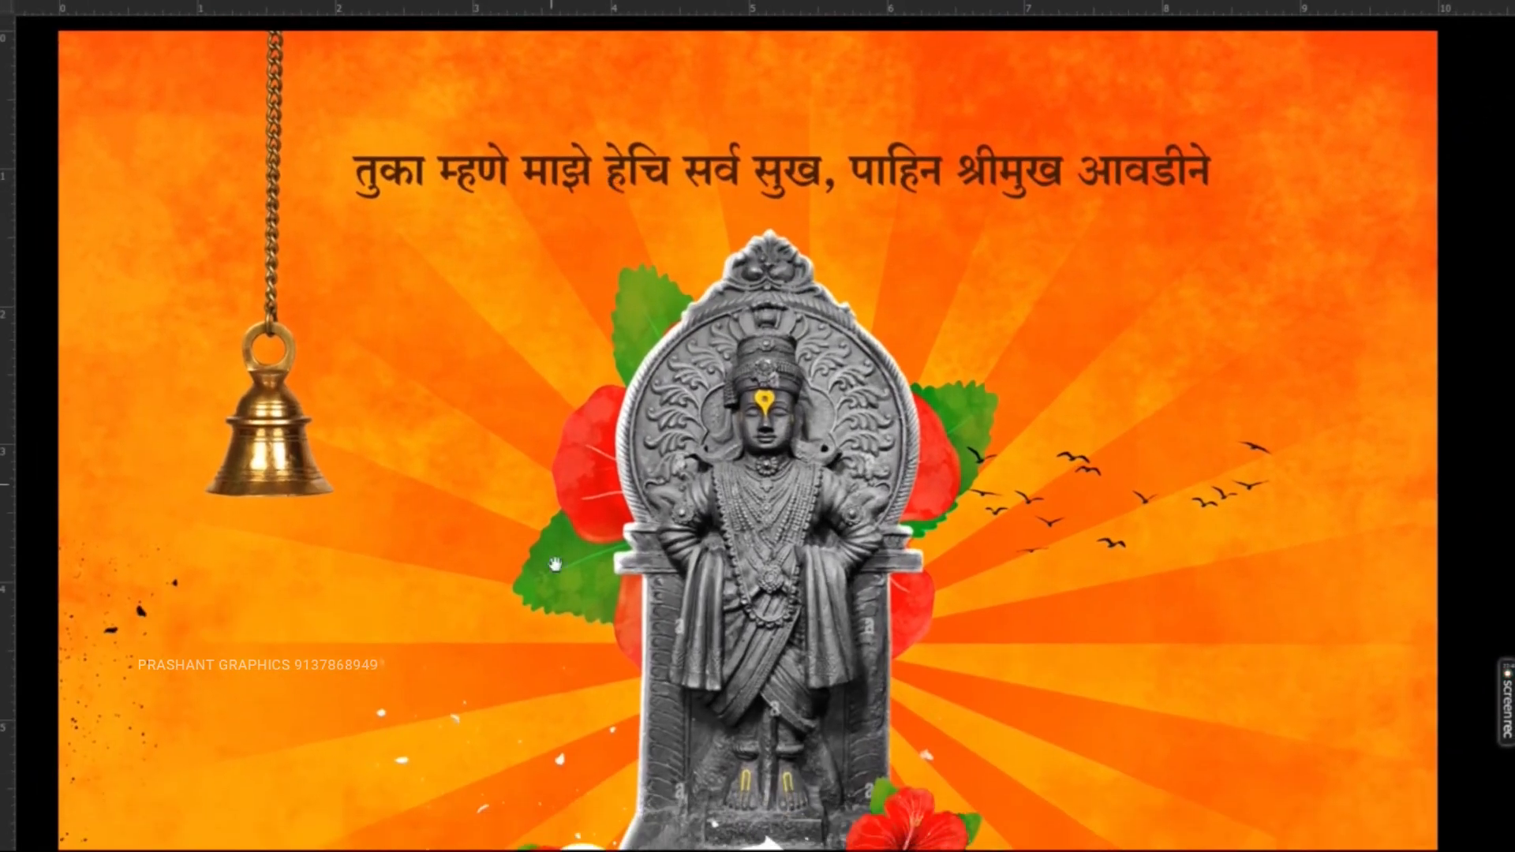
scroll(556, 564, "down", 6)
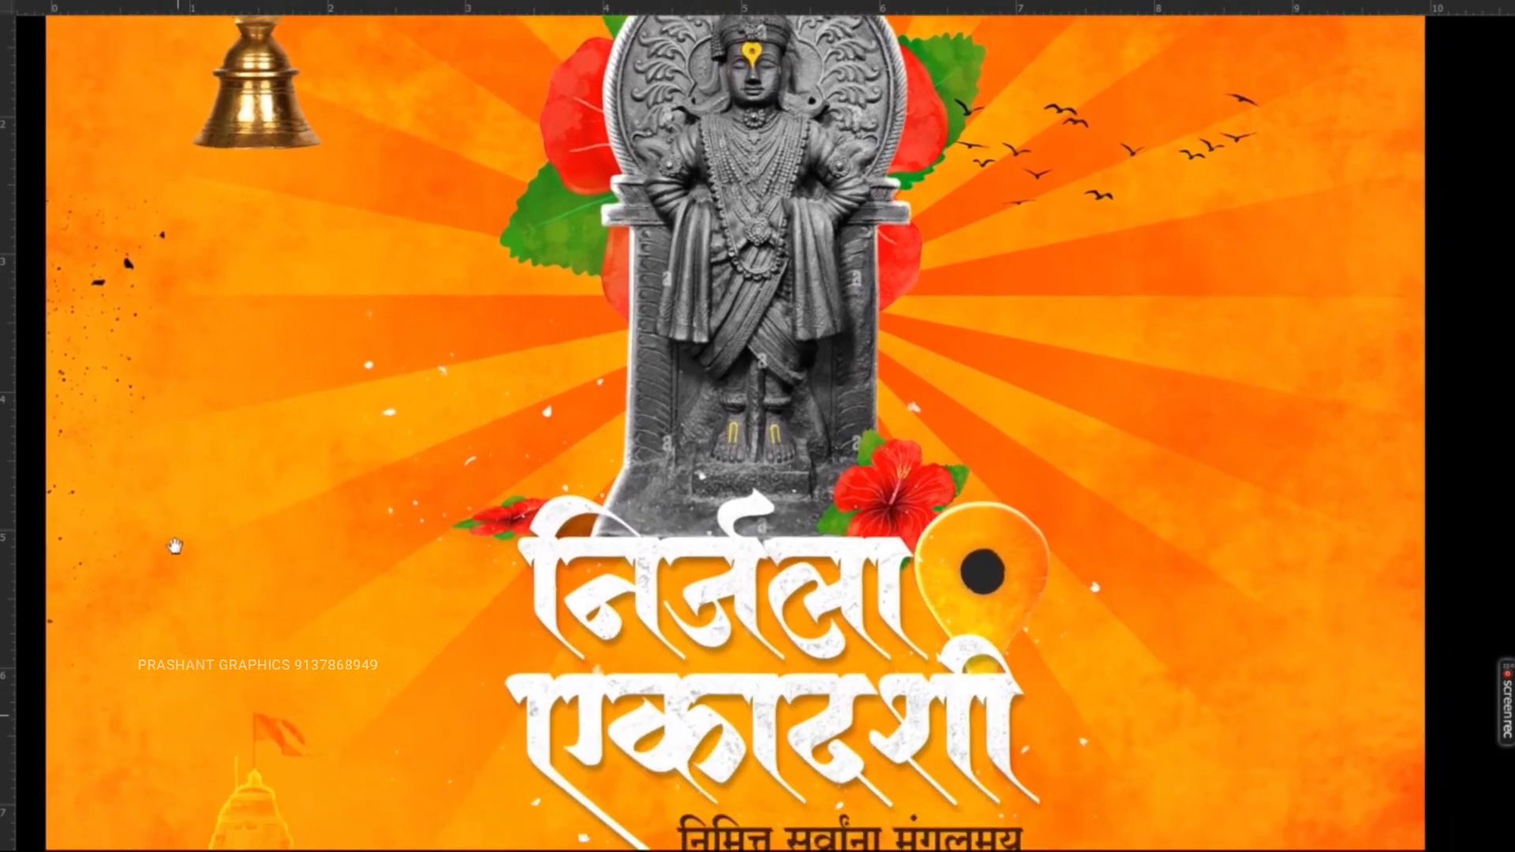
scroll(174, 547, "down", 5)
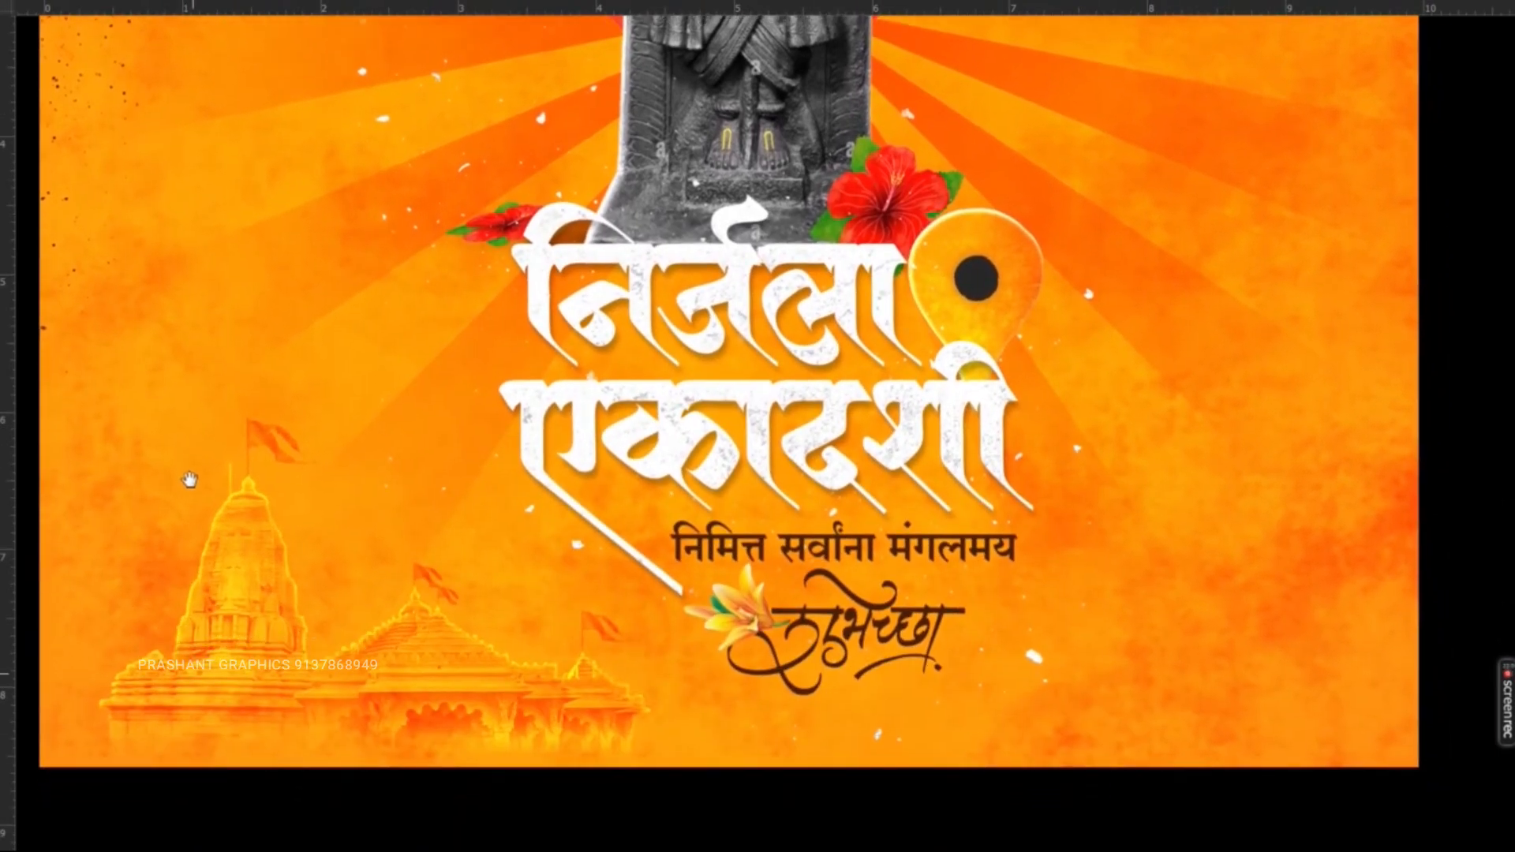
scroll(270, 679, "up", 10)
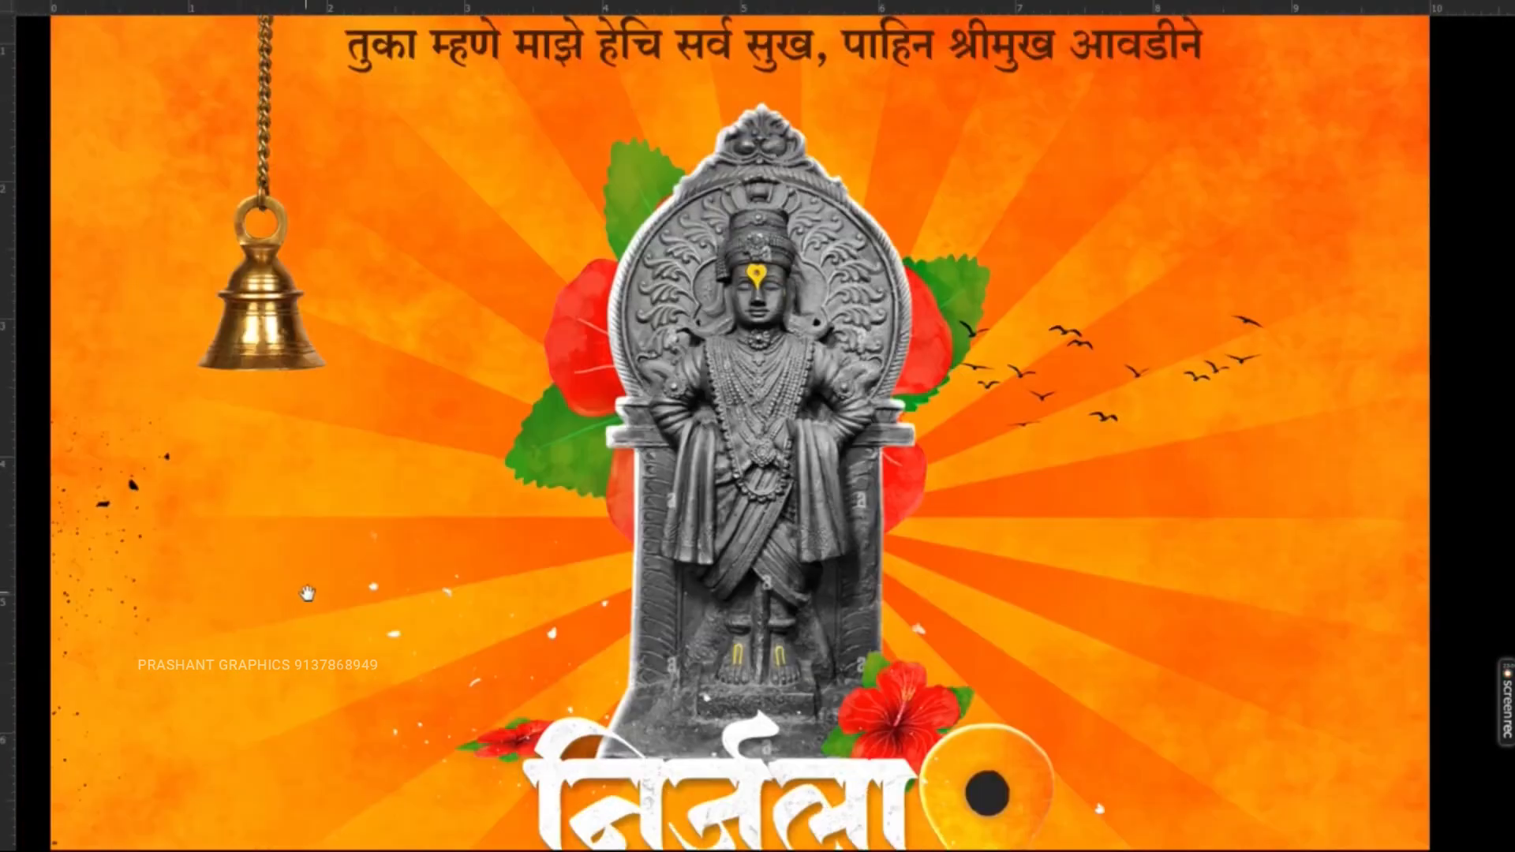
key("f")
key("ctrl+0")
- Copy the orange designer credit line from Yekadashi 2023 12.psd into the lower-right area of the Untitled-1 poster
scroll(1434, 218, "up", 3)
left_click(1431, 202)
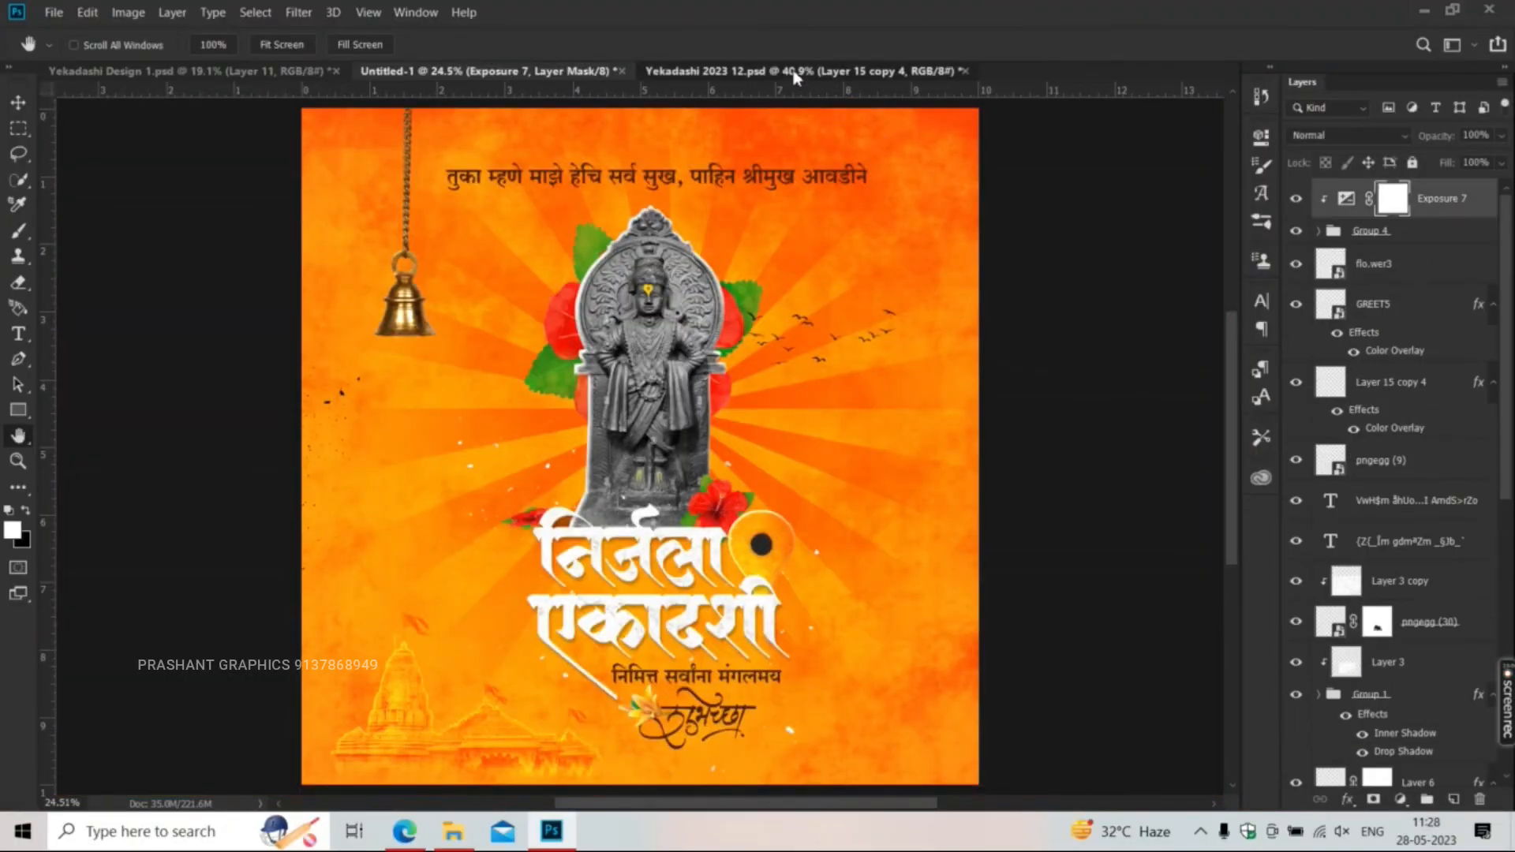
left_click(795, 73)
key("v")
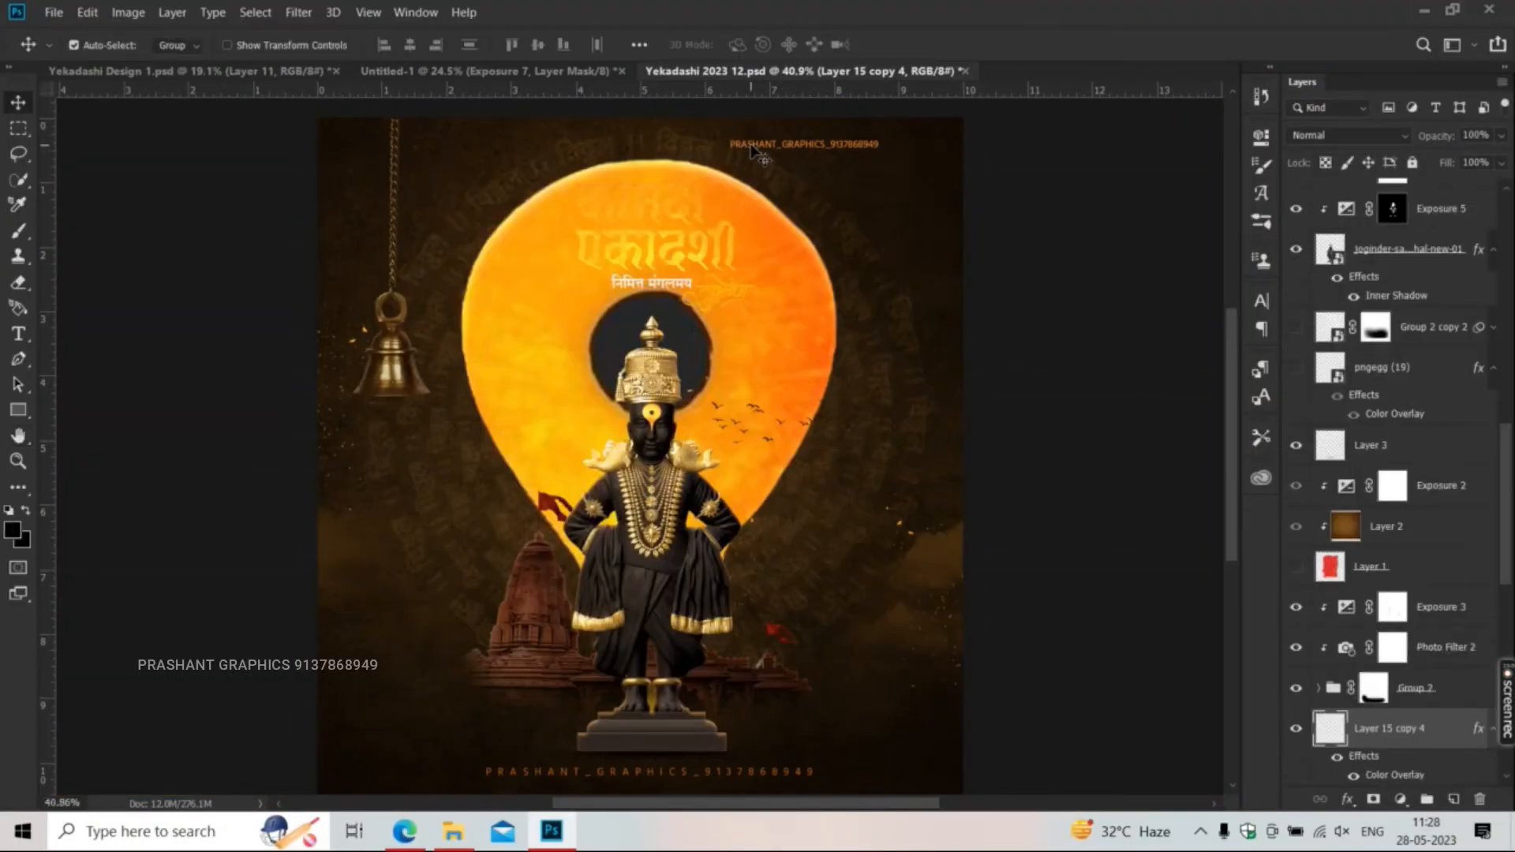
left_click_drag(750, 150, 820, 772)
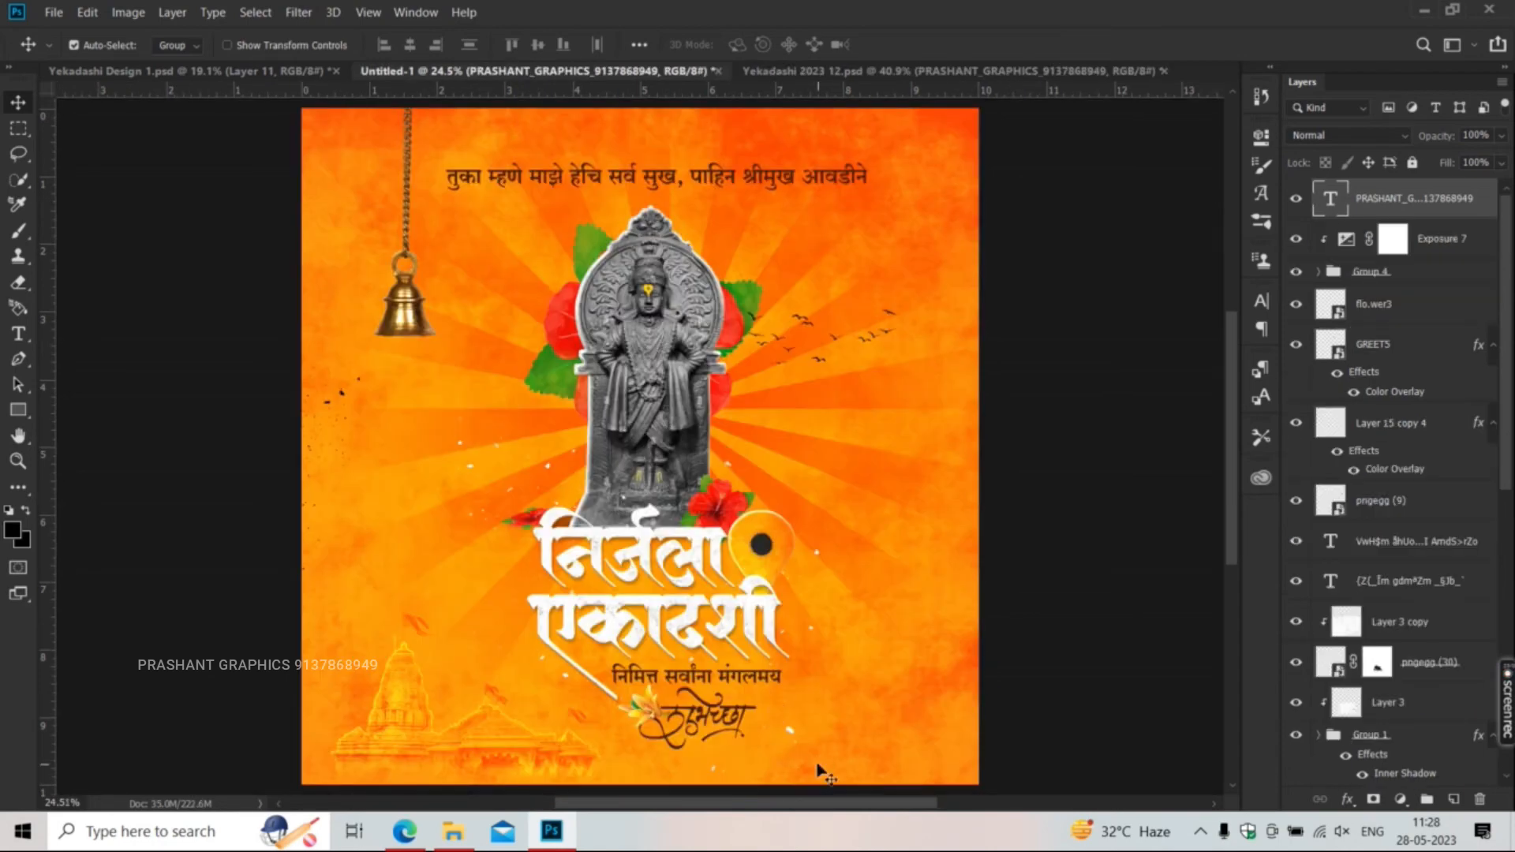
- Change the color of the designer credit text to black
left_click(819, 763)
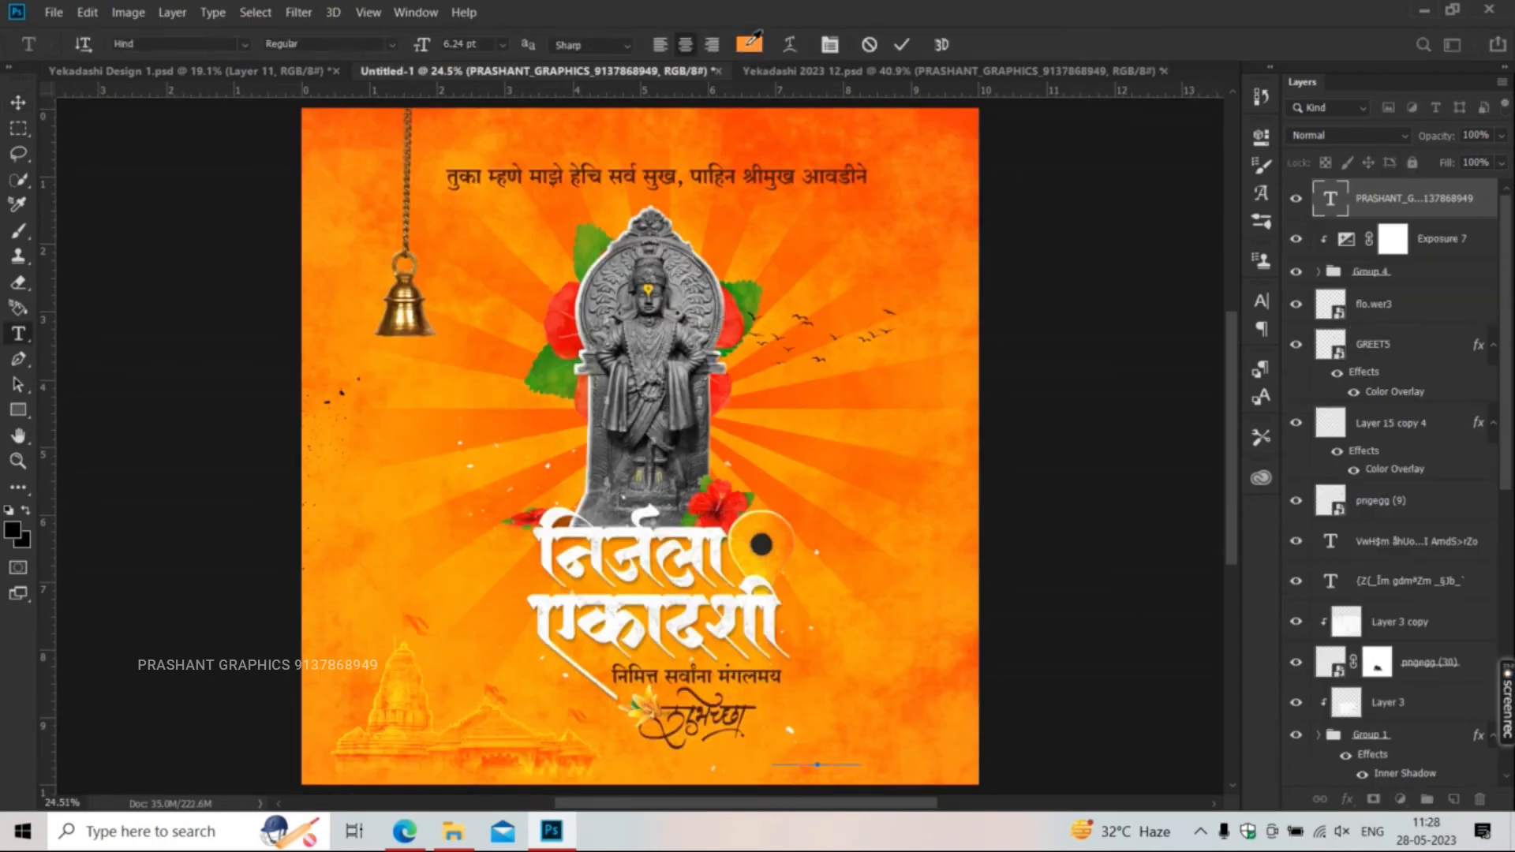
left_click(750, 44)
key("Return")
left_click(17, 103)
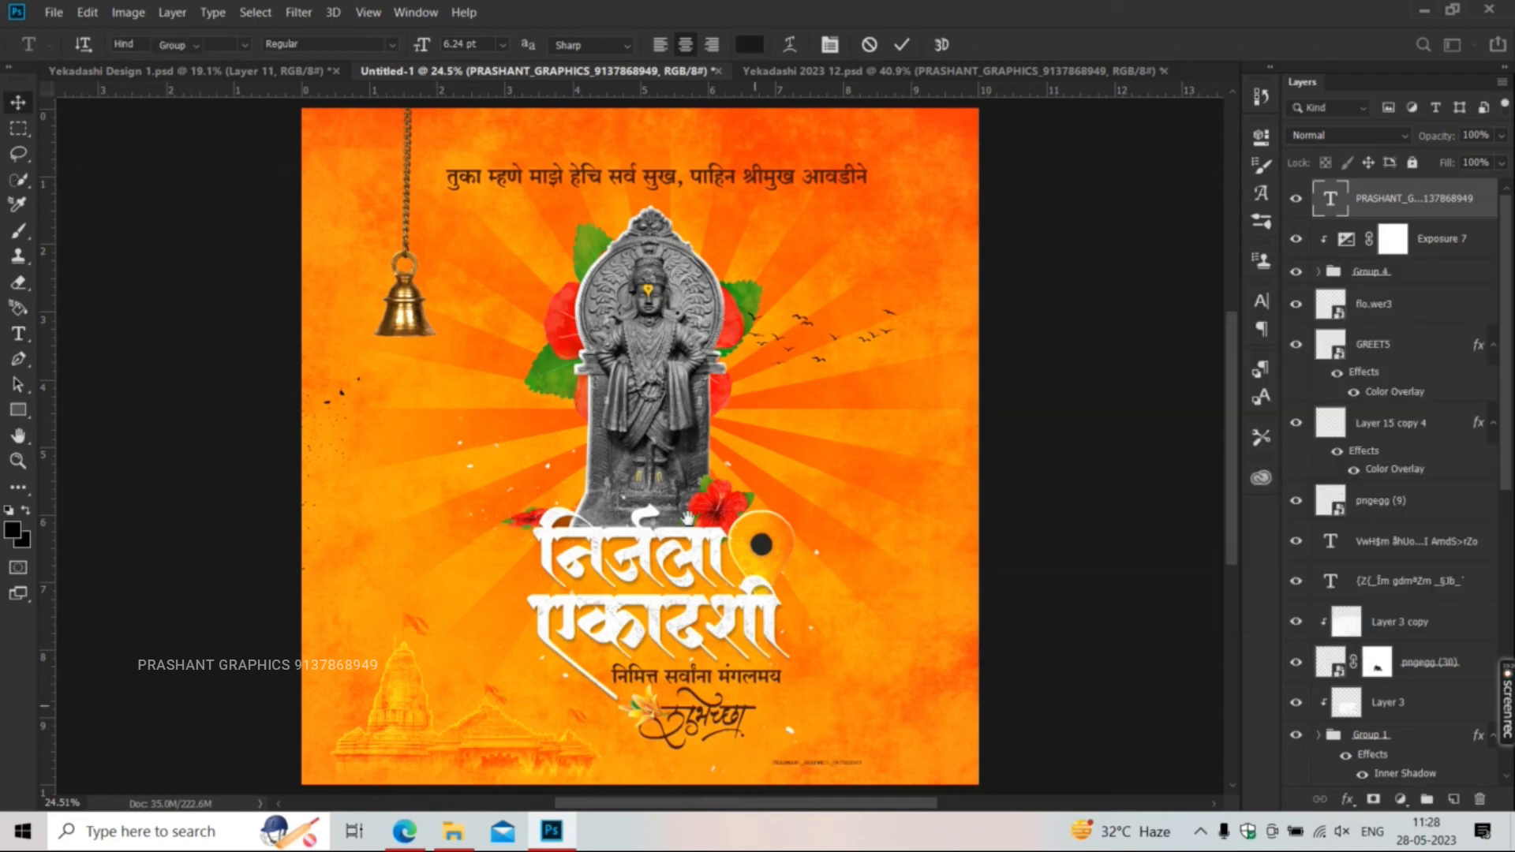
- Enlarge the designer credit text to about 11.43 pt near the poster's lower-right corner
scroll(685, 518, "down", 3)
scroll(731, 561, "up", 4)
key("ctrl+t")
left_click_drag(677, 497, 790, 515)
key("Return")
- Set the designer credit's font to Hind SemiBold and deselect the layer
key("t")
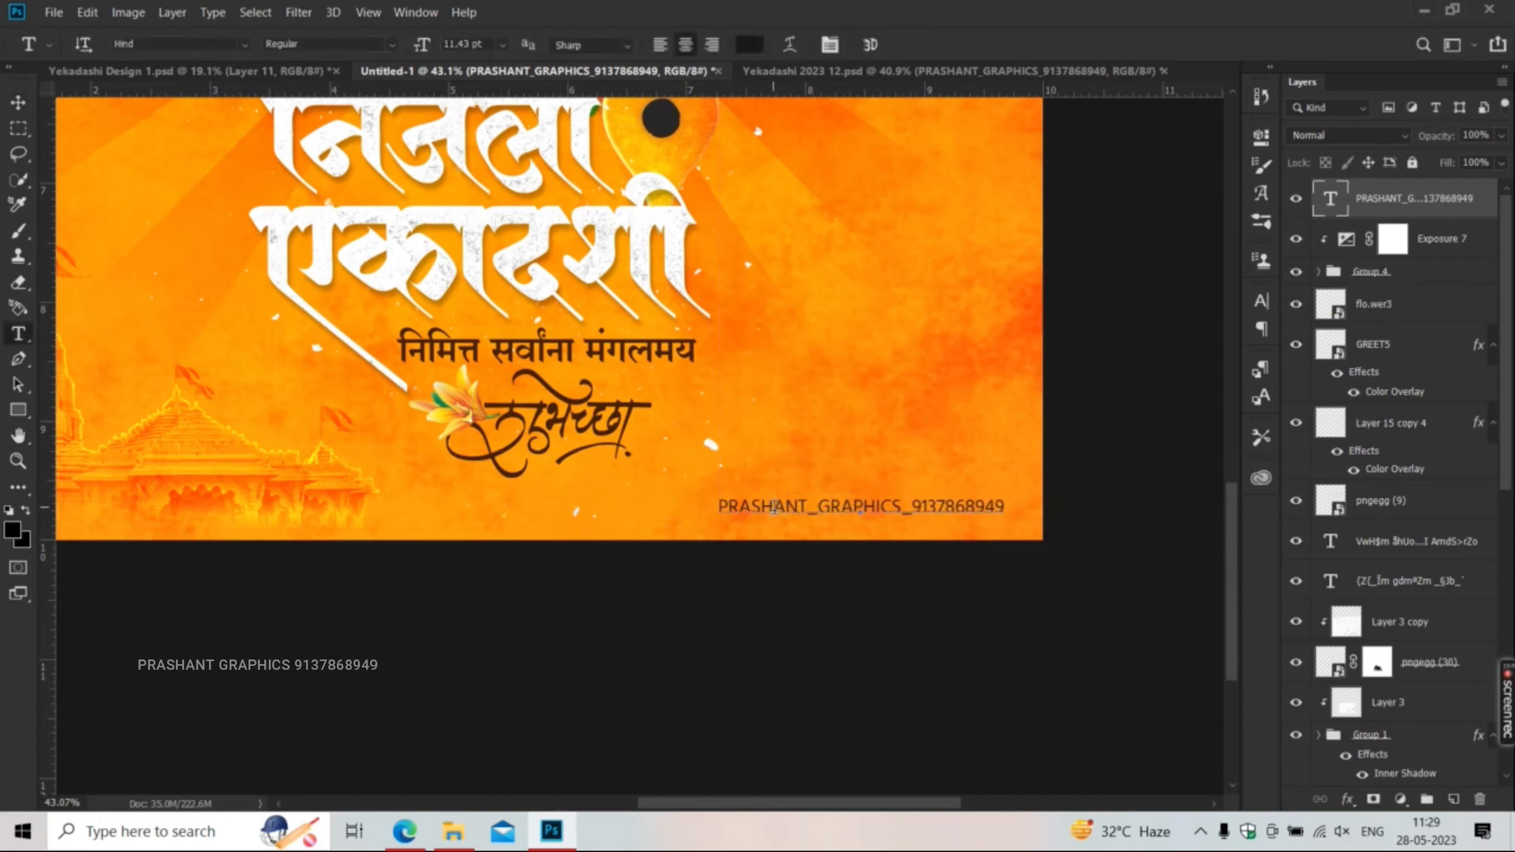
left_click(187, 44)
key("BackSpace")
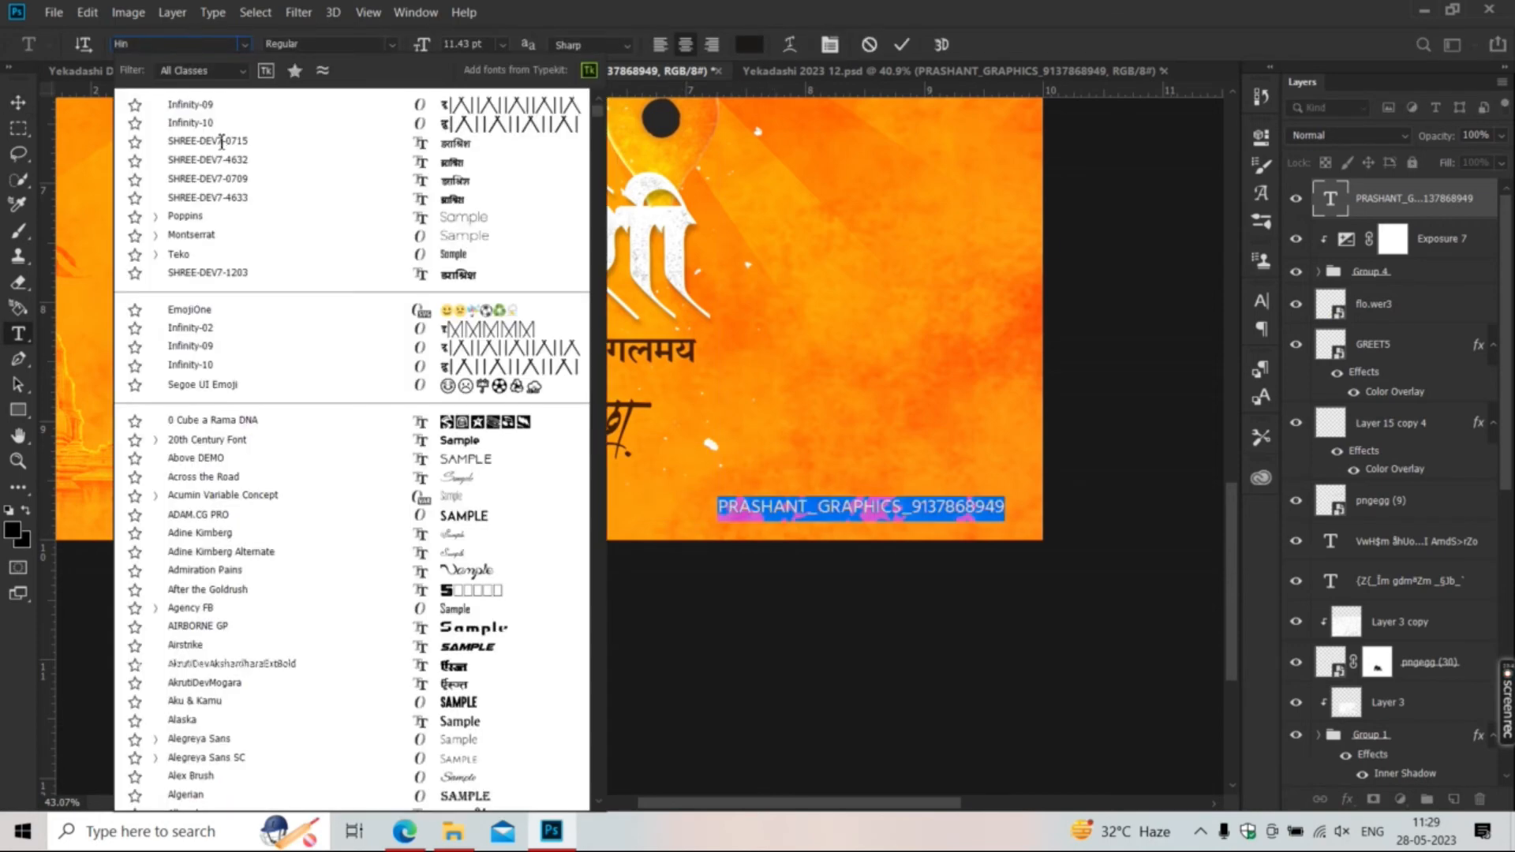
type("d")
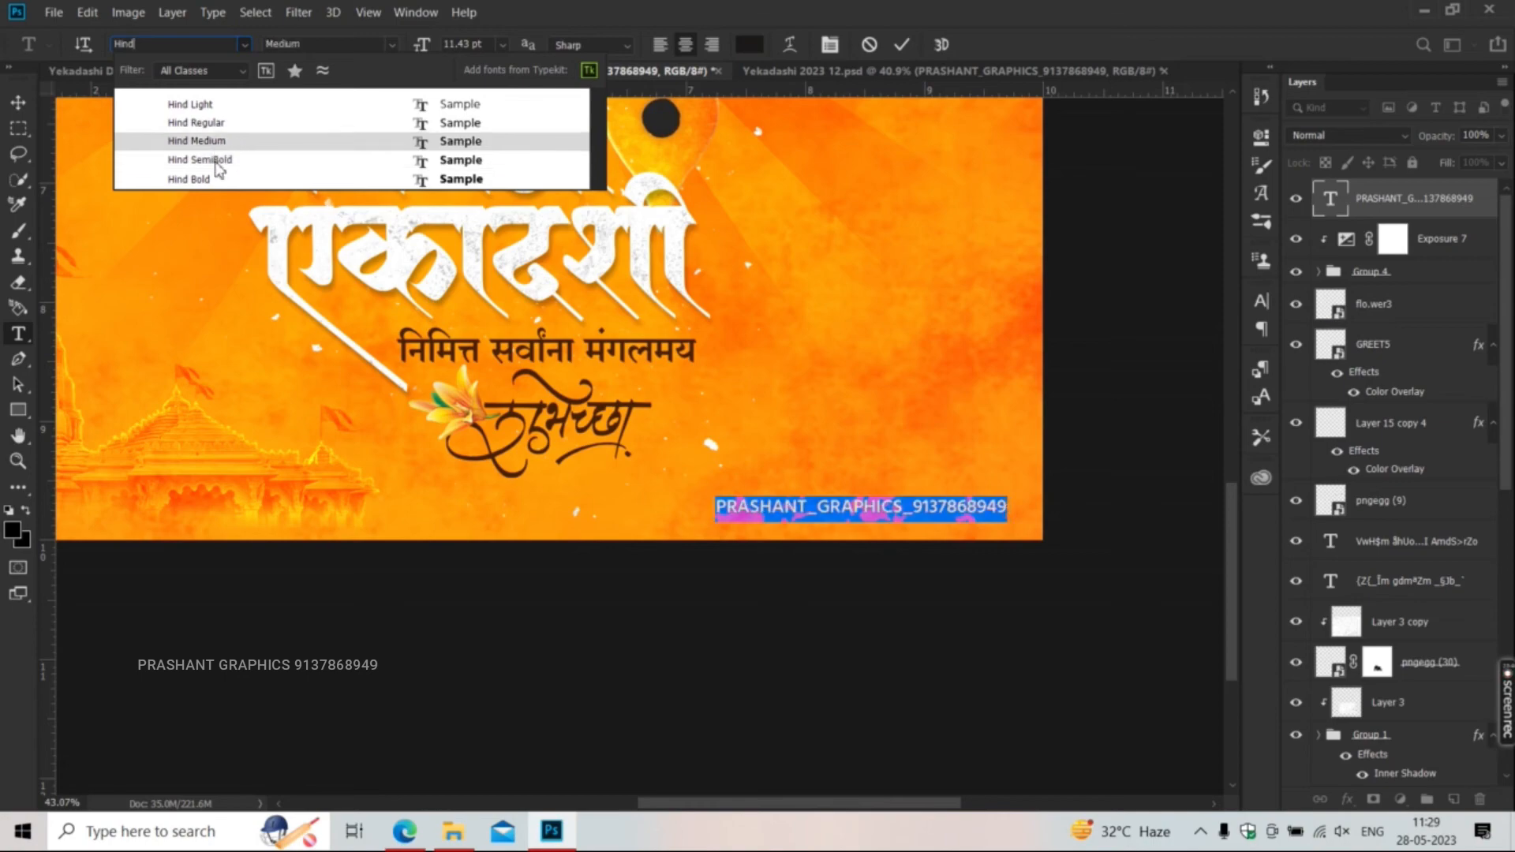
left_click(215, 161)
left_click(18, 102)
key("ctrl+0")
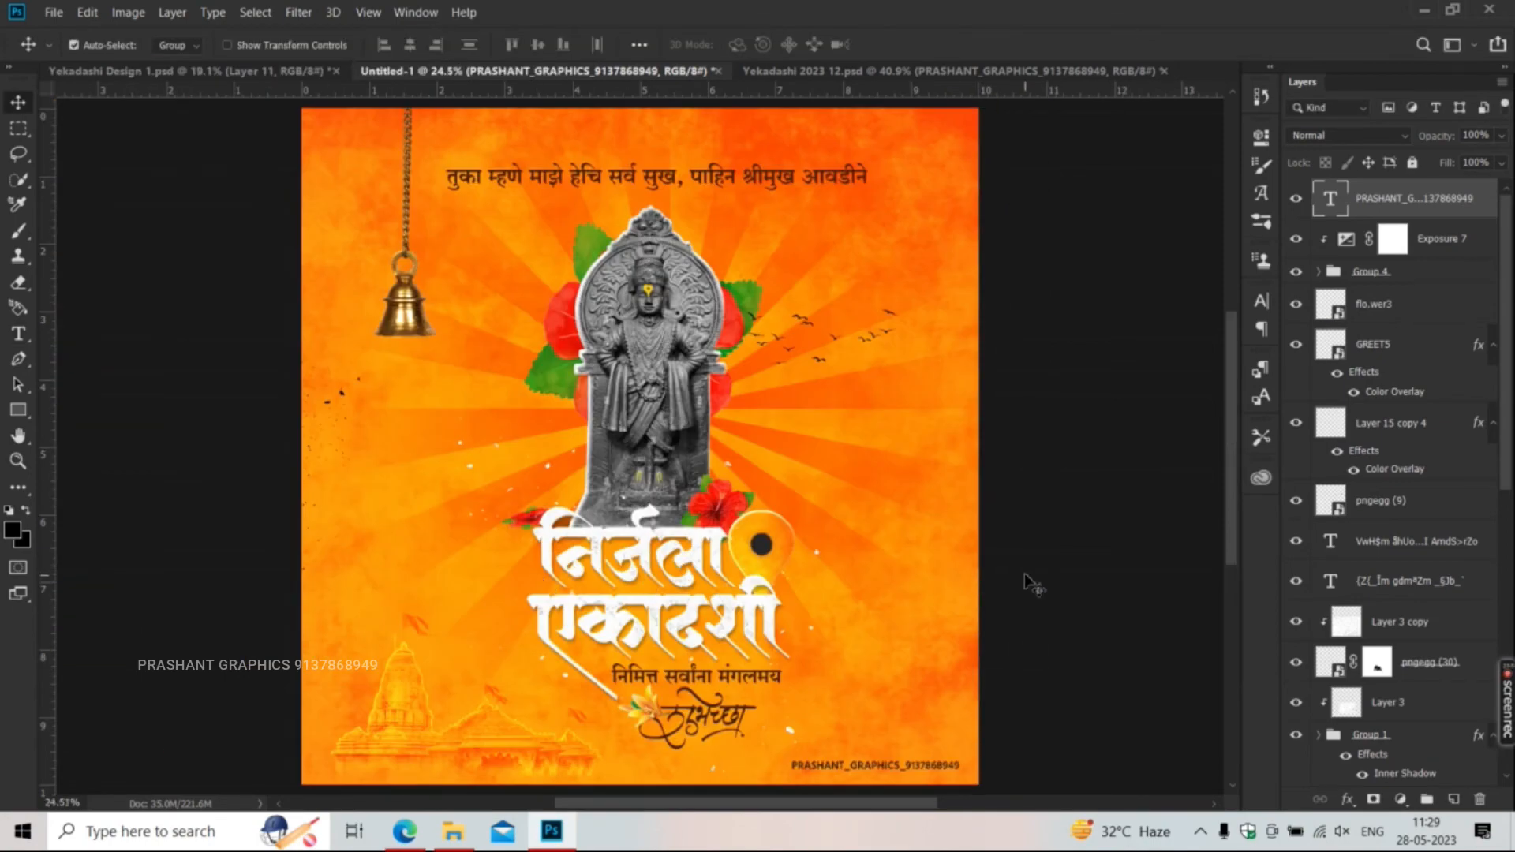
left_click(1025, 573)
scroll(718, 306, "up", 5)
scroll(718, 307, "down", 5)
scroll(717, 308, "up", 1)
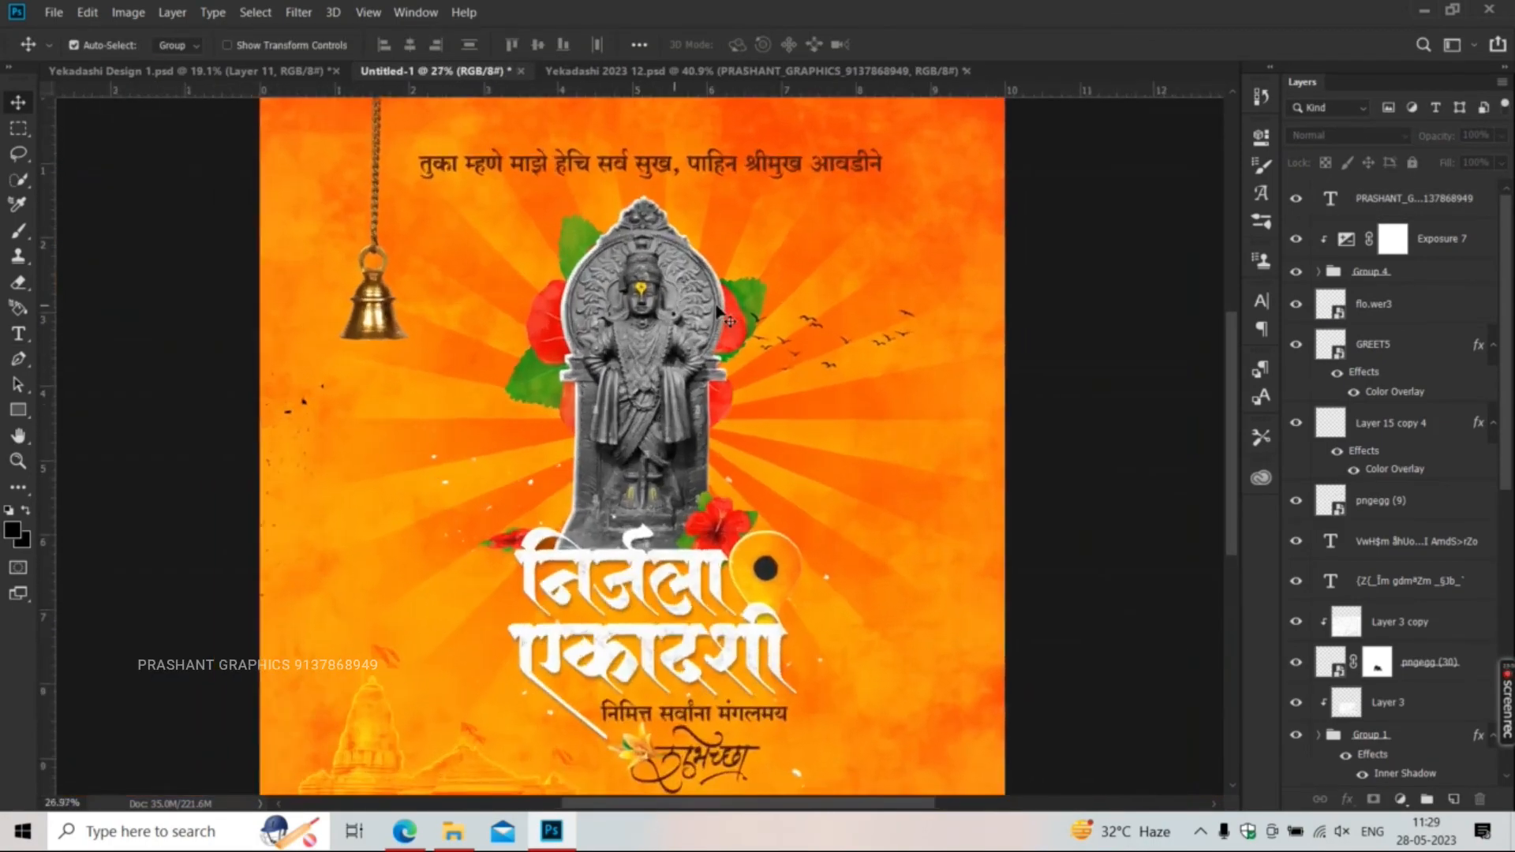
scroll(717, 308, "down", 1)
- Undo the recent edits in Yekadashi 2023 12.psd back to the design with the full title and both bells
left_click(759, 72)
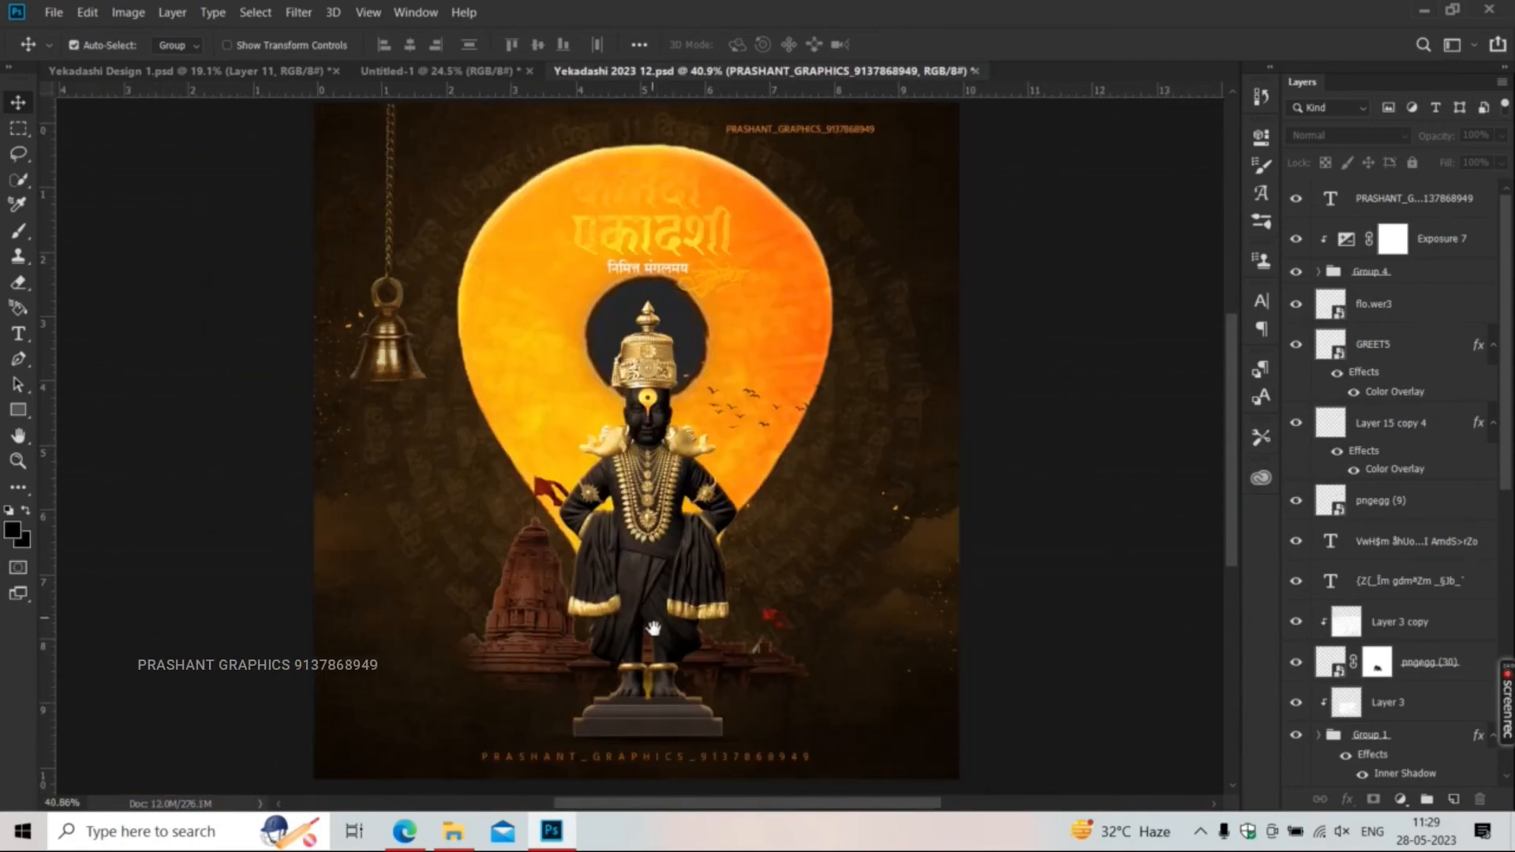
key("ctrl+alt+z")
key("ctrl+alt+z")
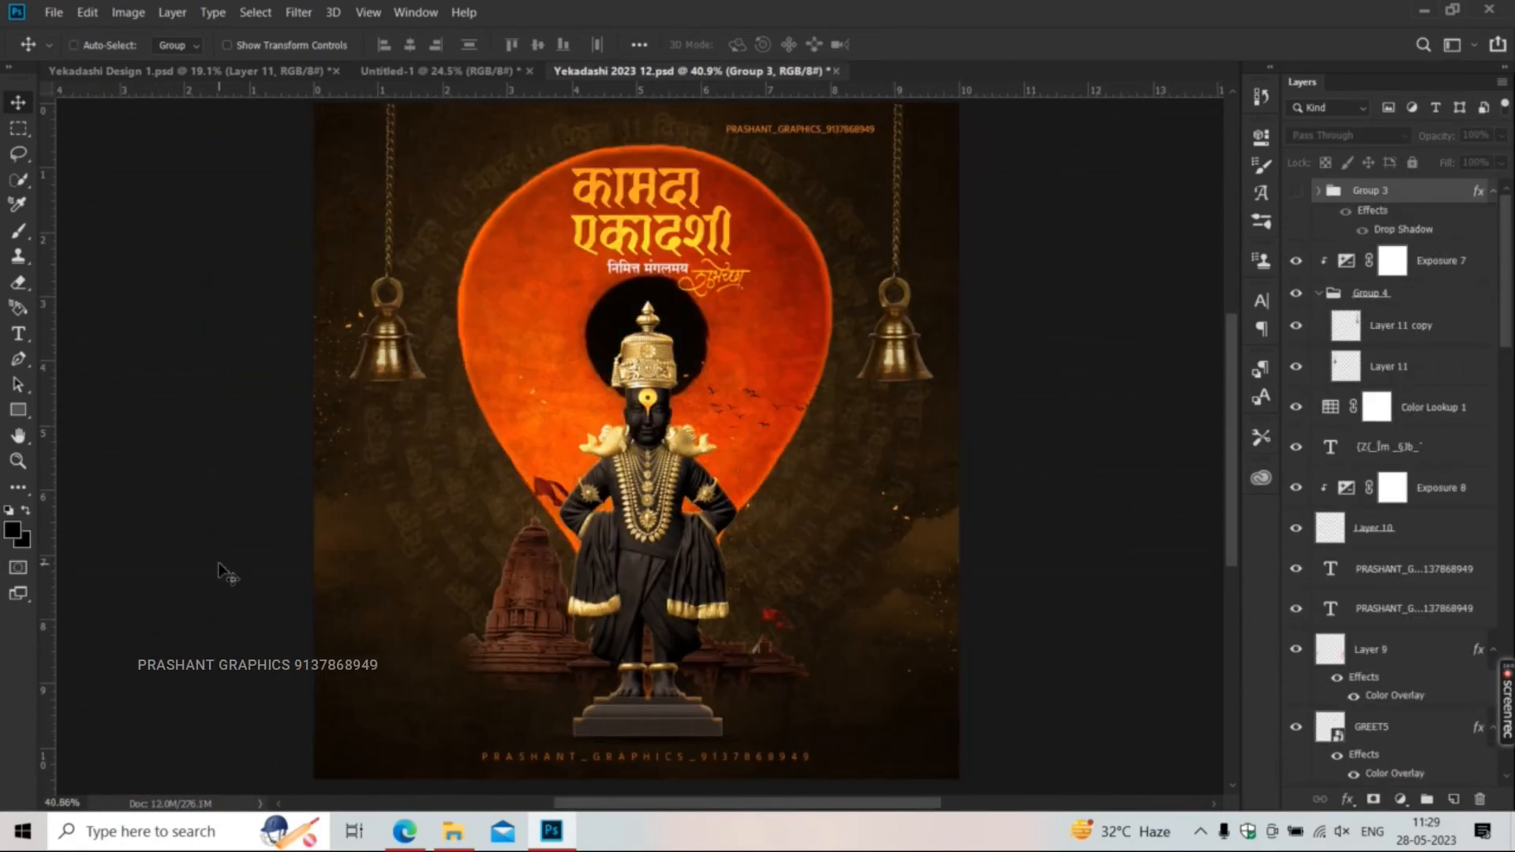
- Examine the Kamada Ekadashi design closely, from the title and bells to the statue, temple and pedestal
key("space")
scroll(645, 158, "up", 2)
left_click_drag(646, 148, 640, 290)
scroll(639, 291, "up", 5)
scroll(620, 308, "down", 2)
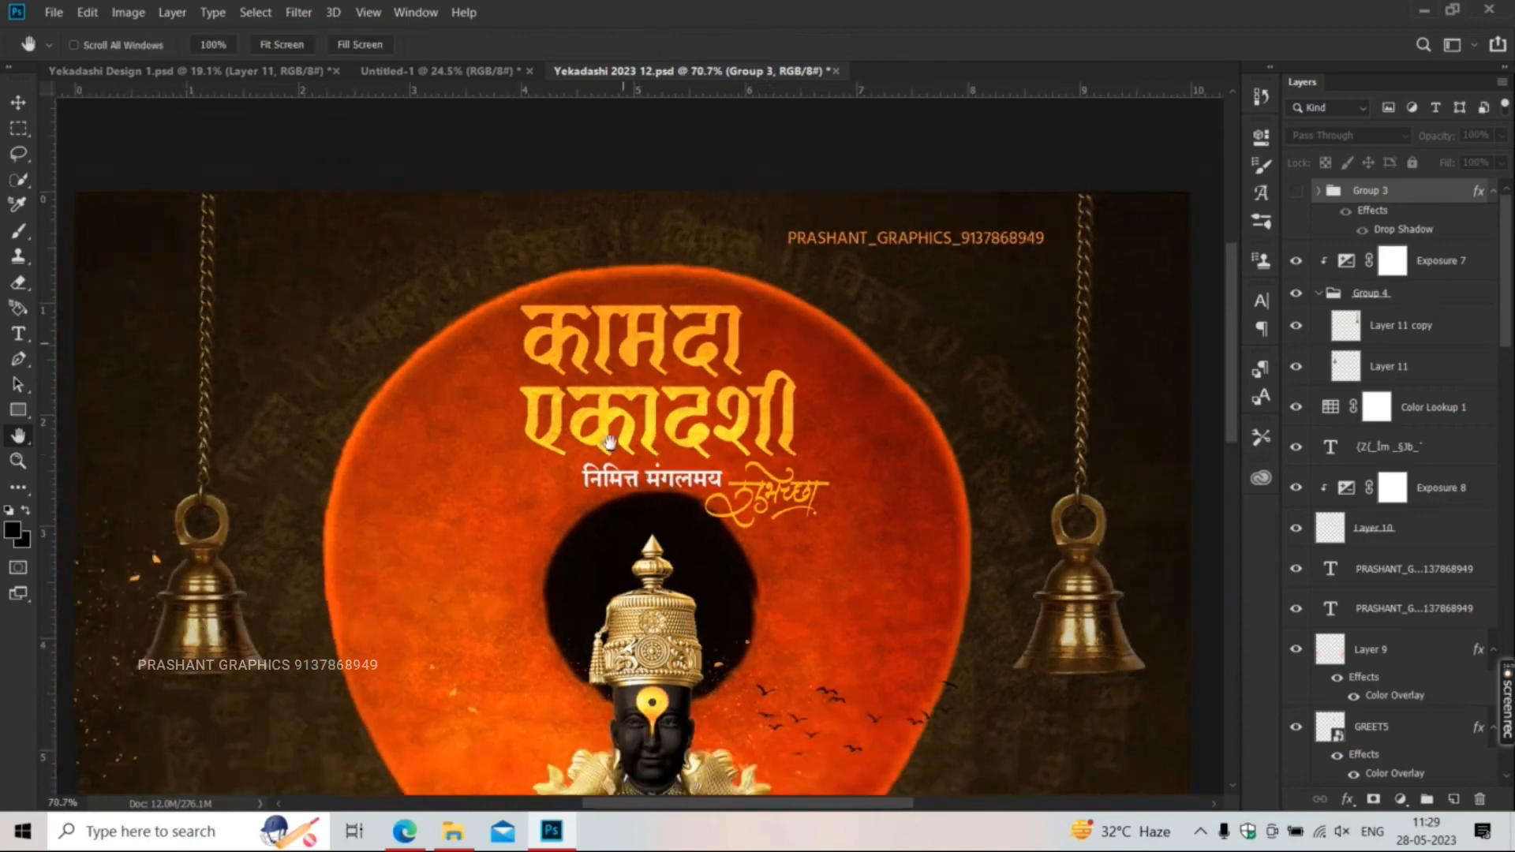
left_click_drag(606, 605, 606, 373)
left_click_drag(559, 692, 568, 406)
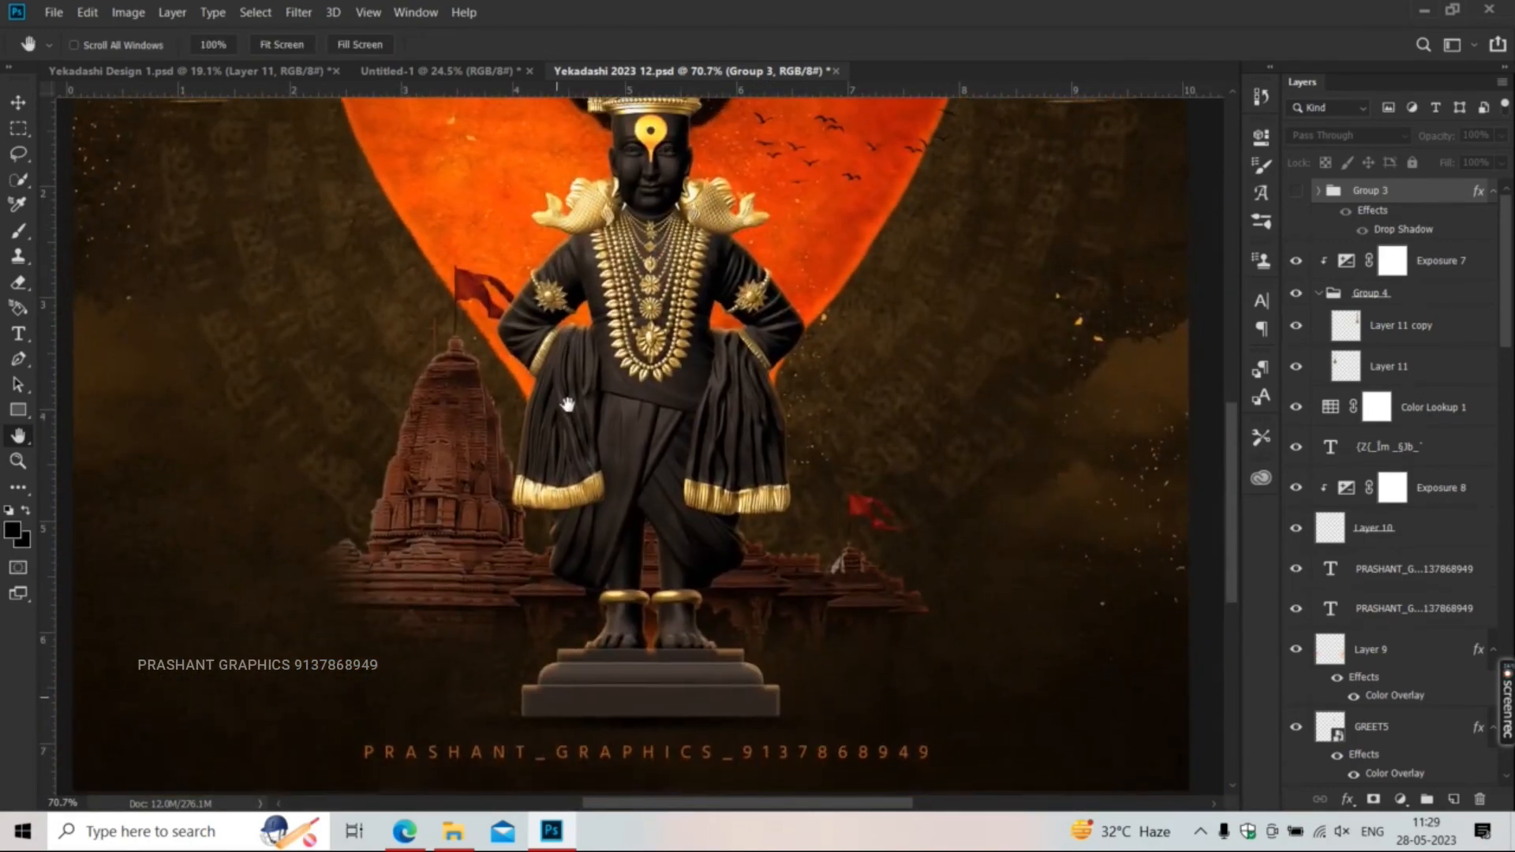
scroll(568, 519, "down", 3)
- Save the Untitled-1 poster in Photoshop format as Yekadashi 8 in the psd folder
left_click(415, 71)
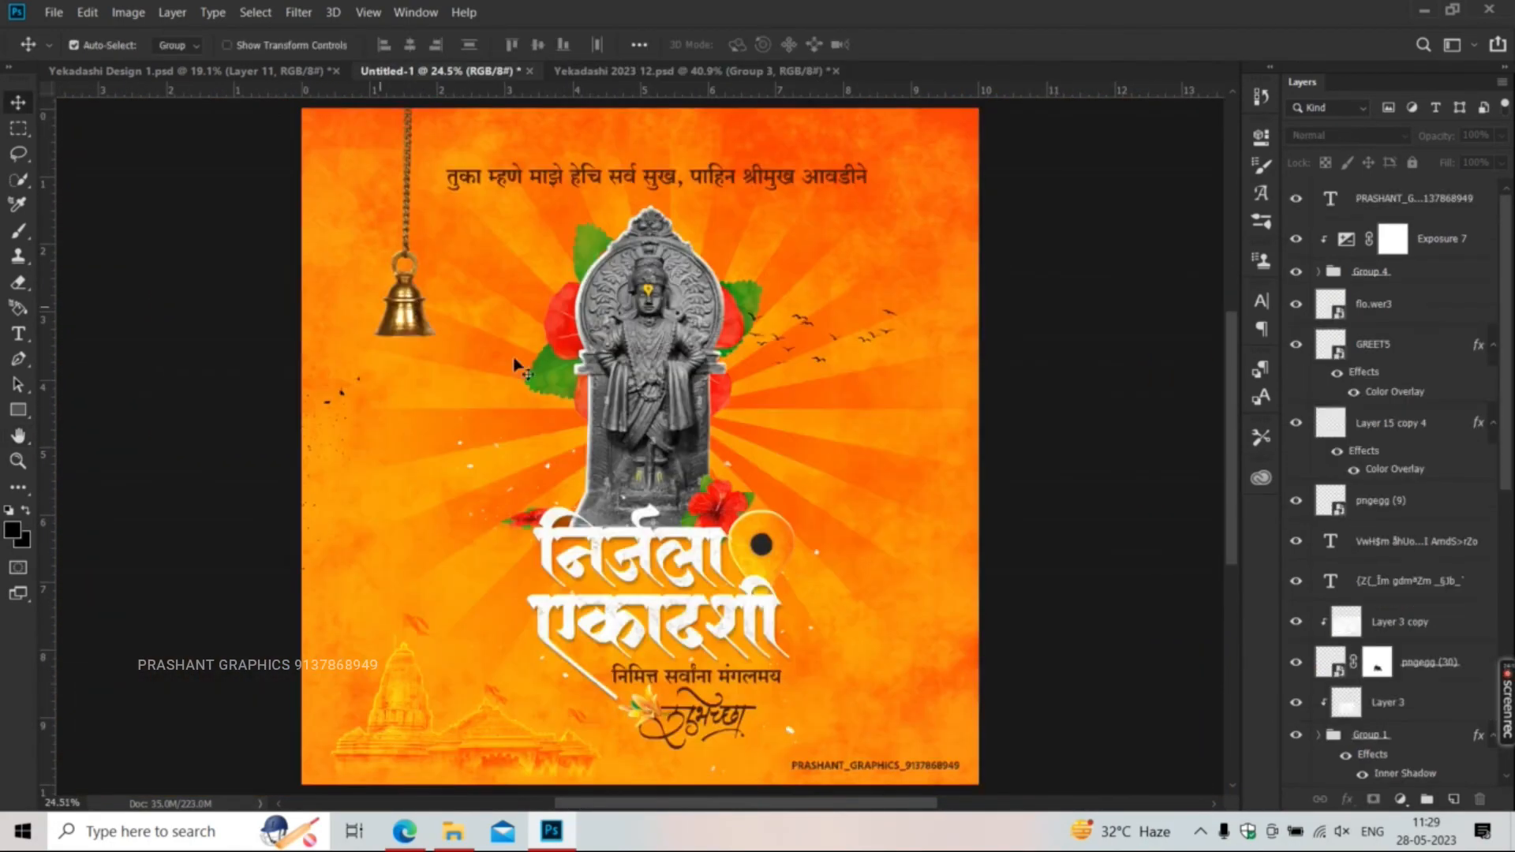
scroll(521, 368, "up", 1)
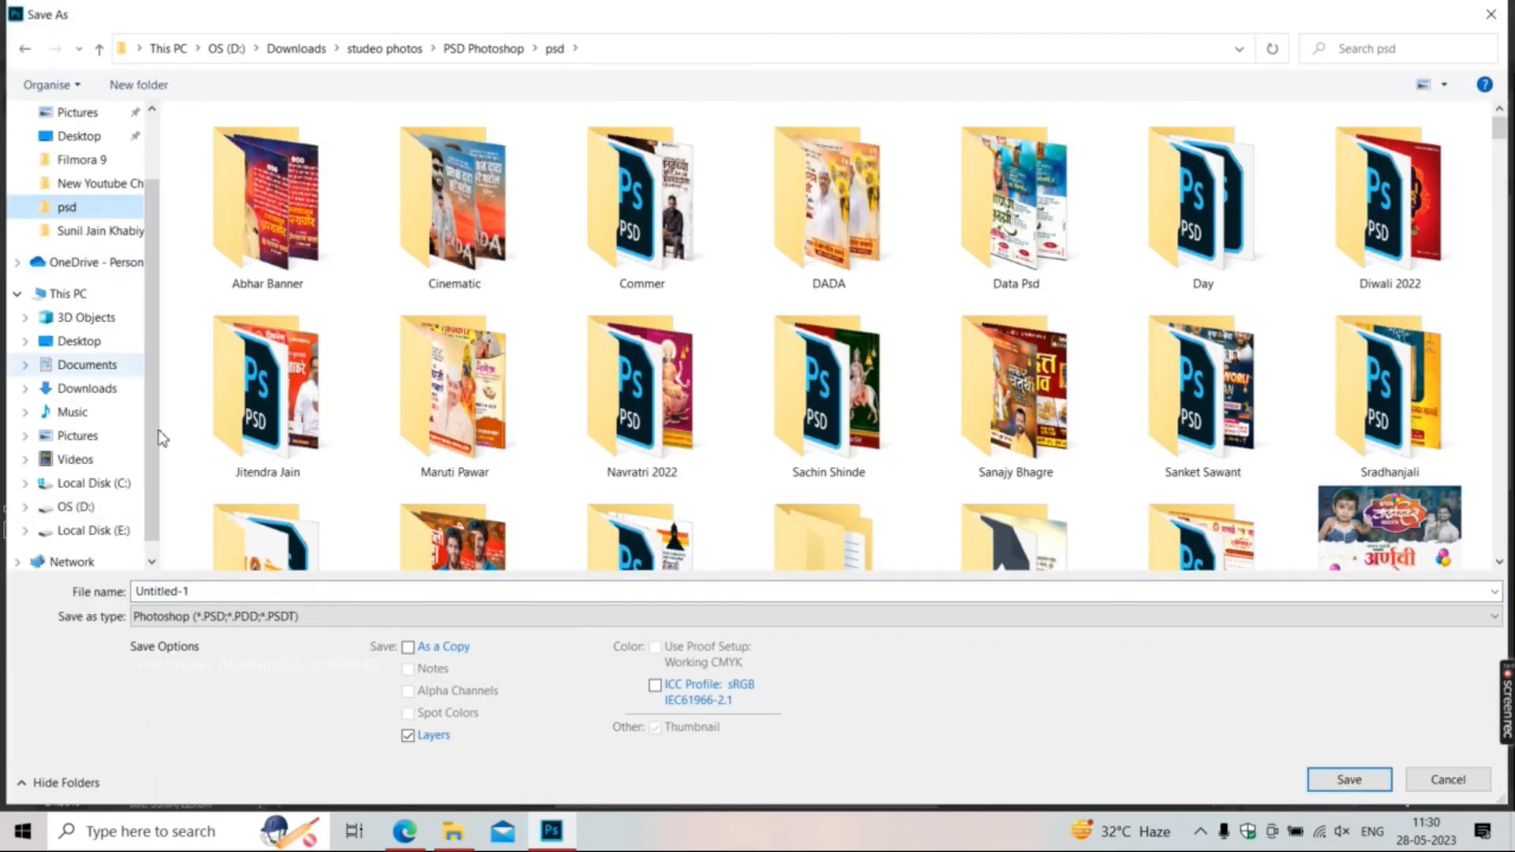
type("Yekadashi")
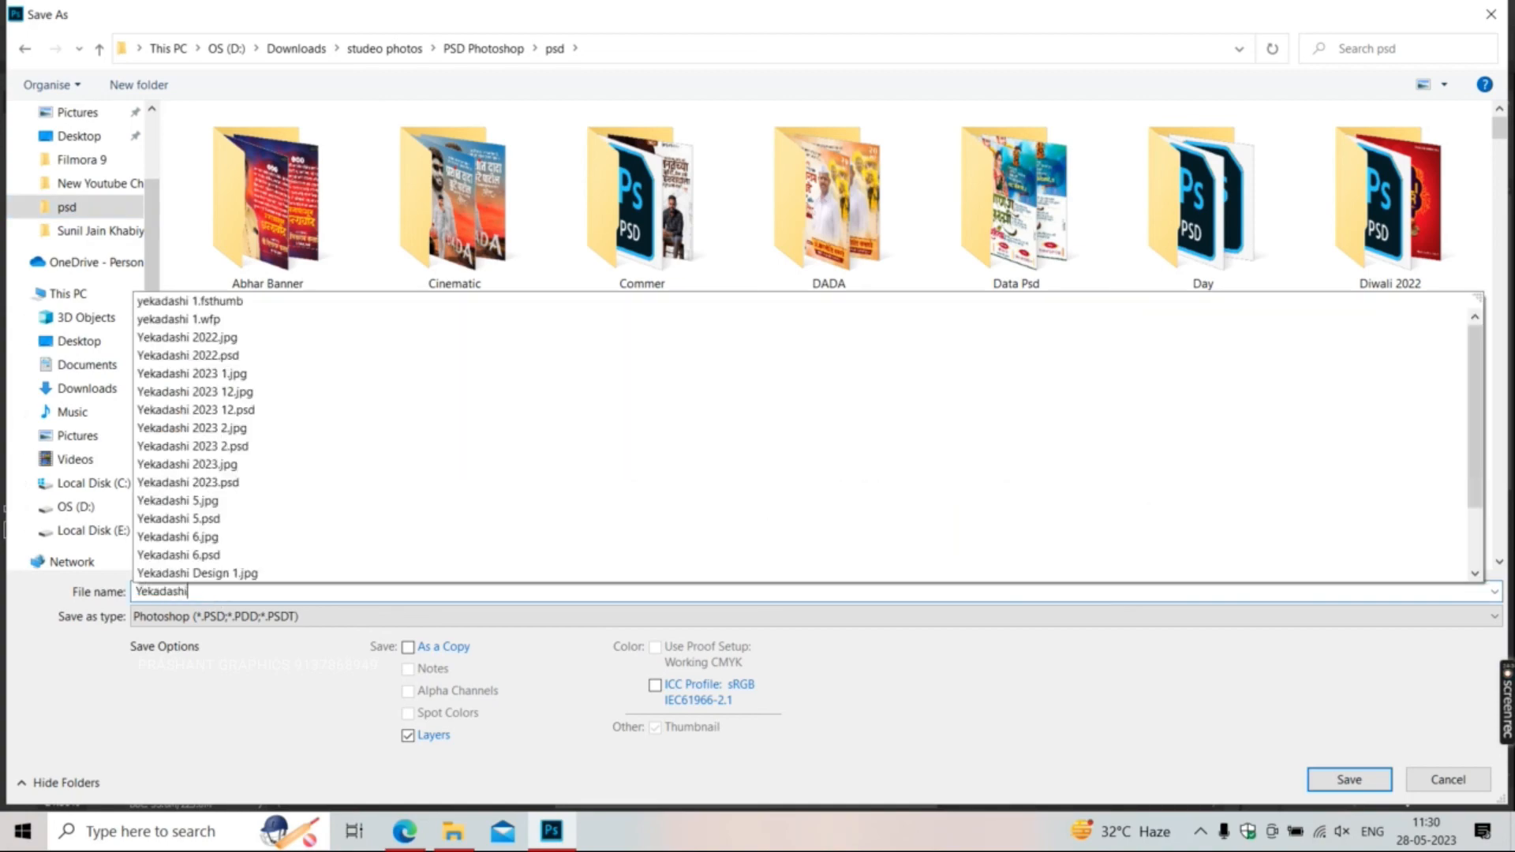
type(" 20")
key("Return")
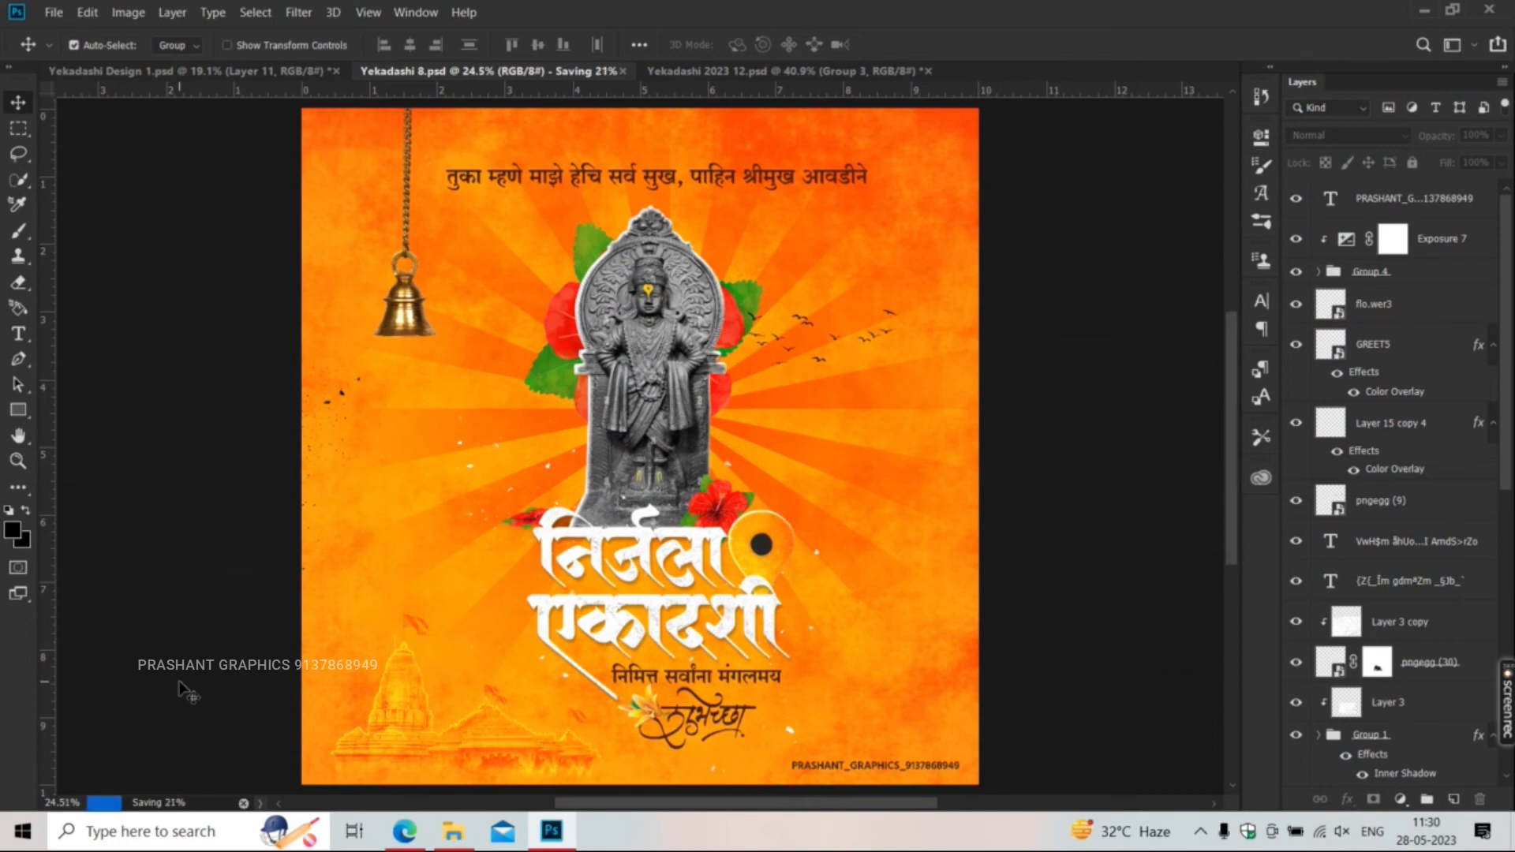
- Export the Yekadashi 8 poster as a JPG file
left_click(53, 12)
mouse_move(79, 271)
left_click(426, 287)
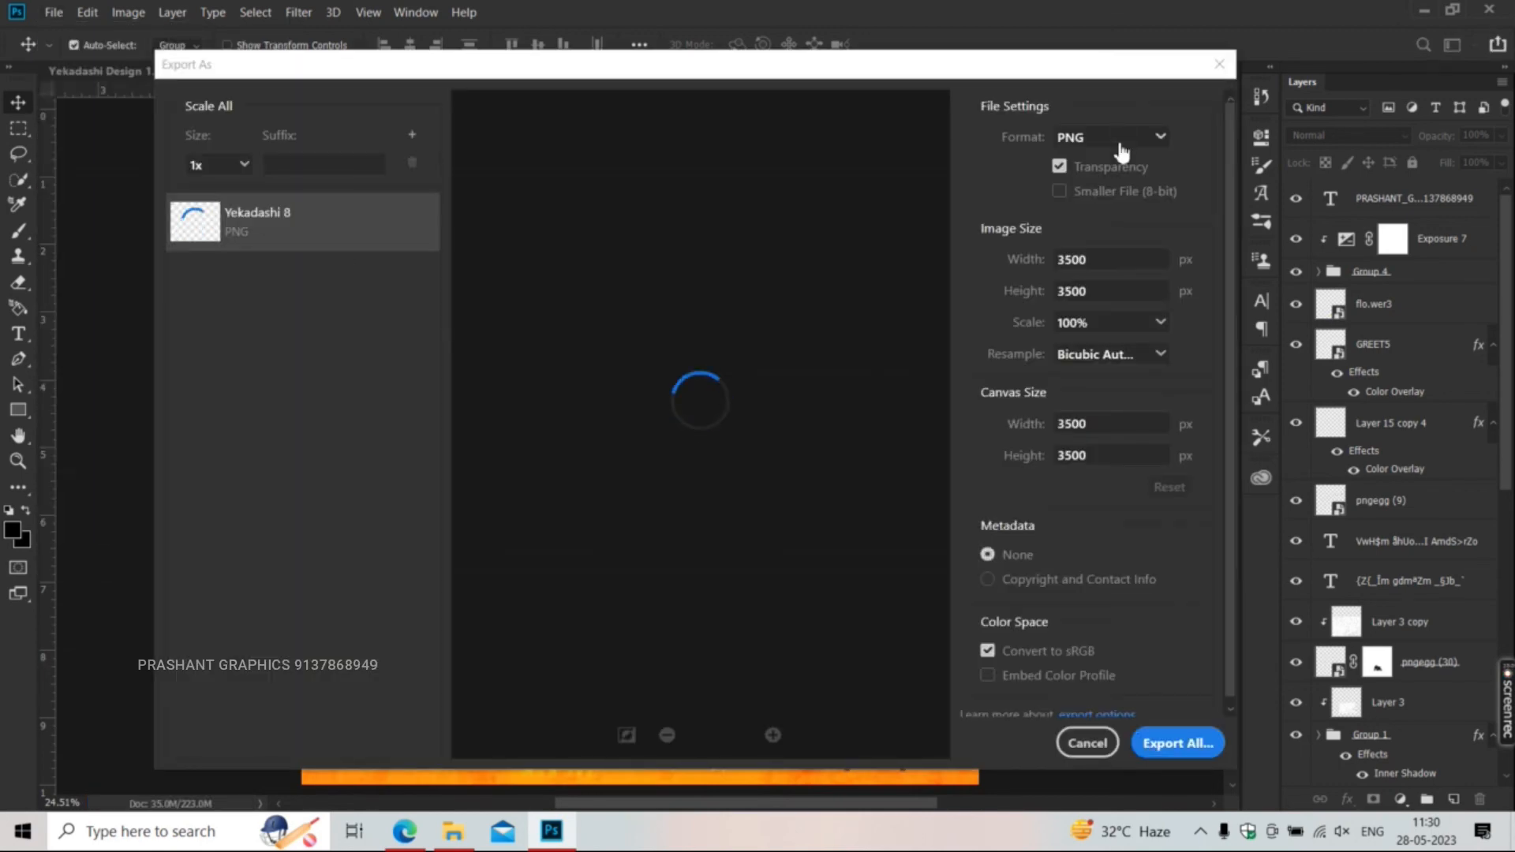
left_click(1120, 138)
left_click(1081, 187)
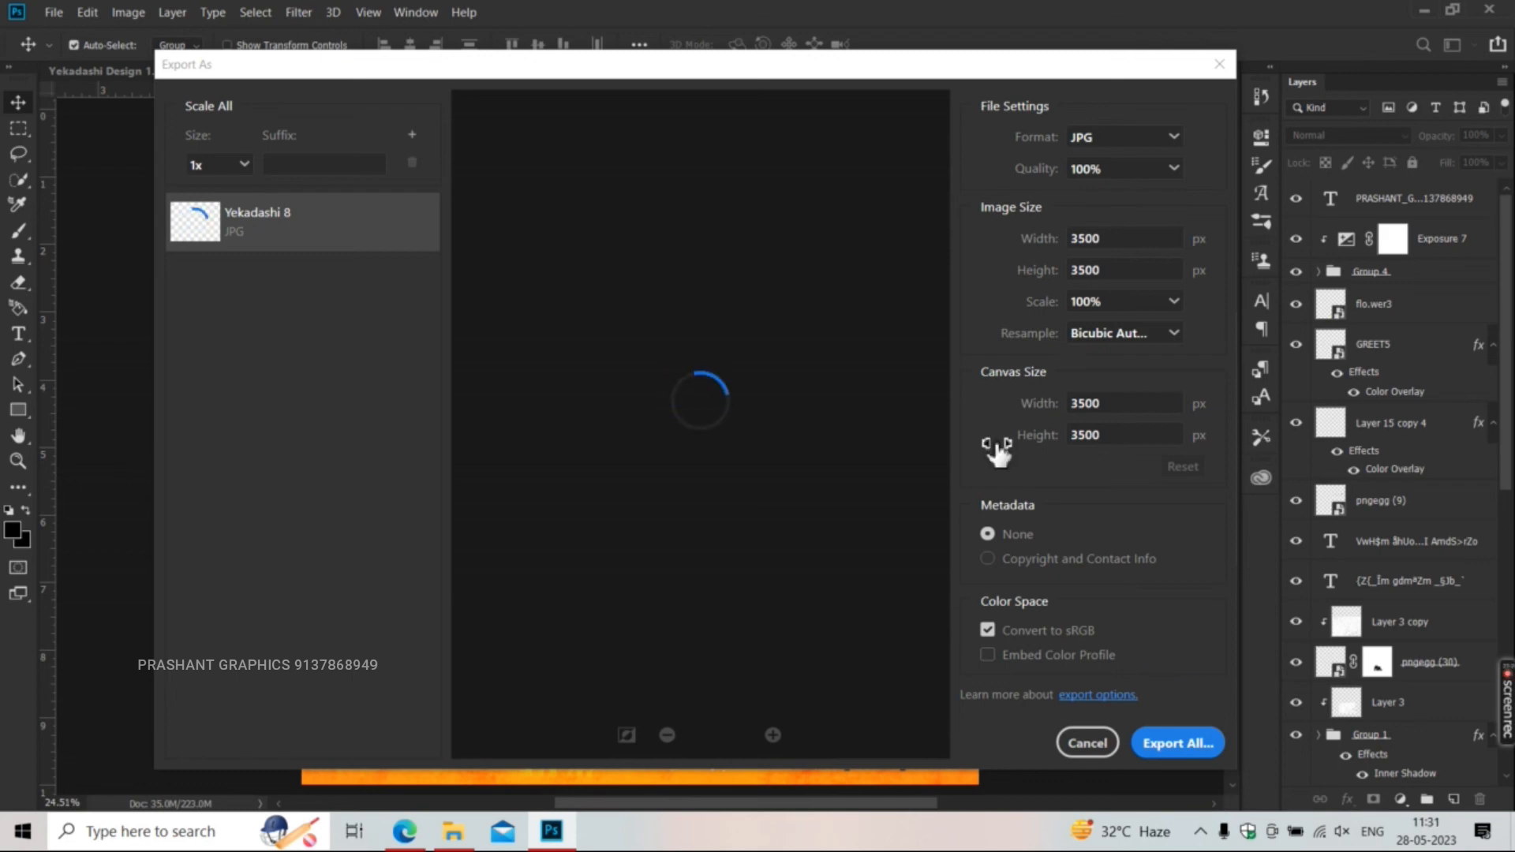
left_click(1173, 744)
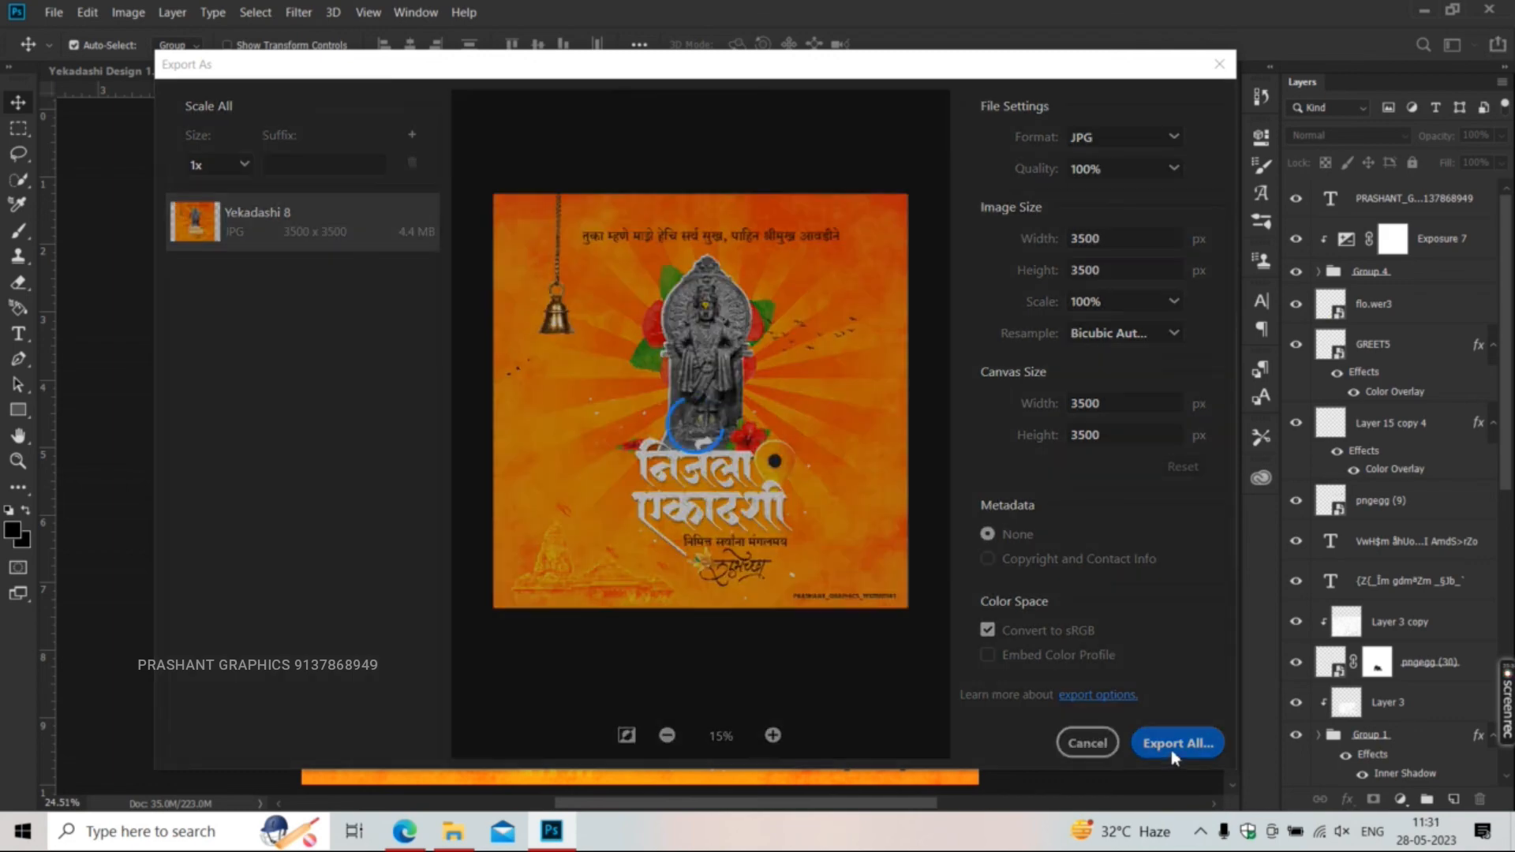
left_click(1377, 783)
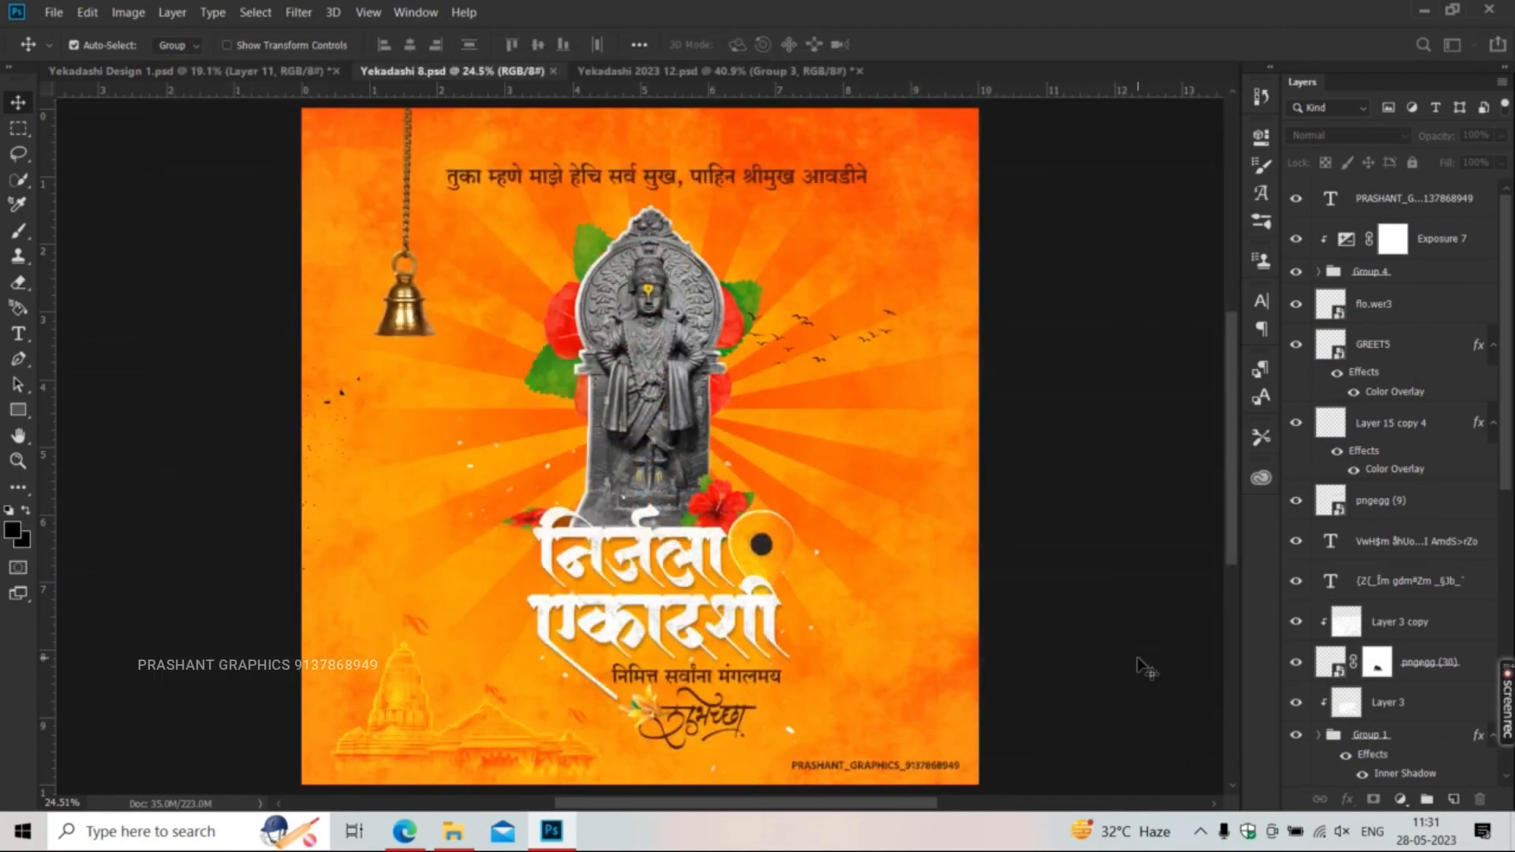
key("super+d")
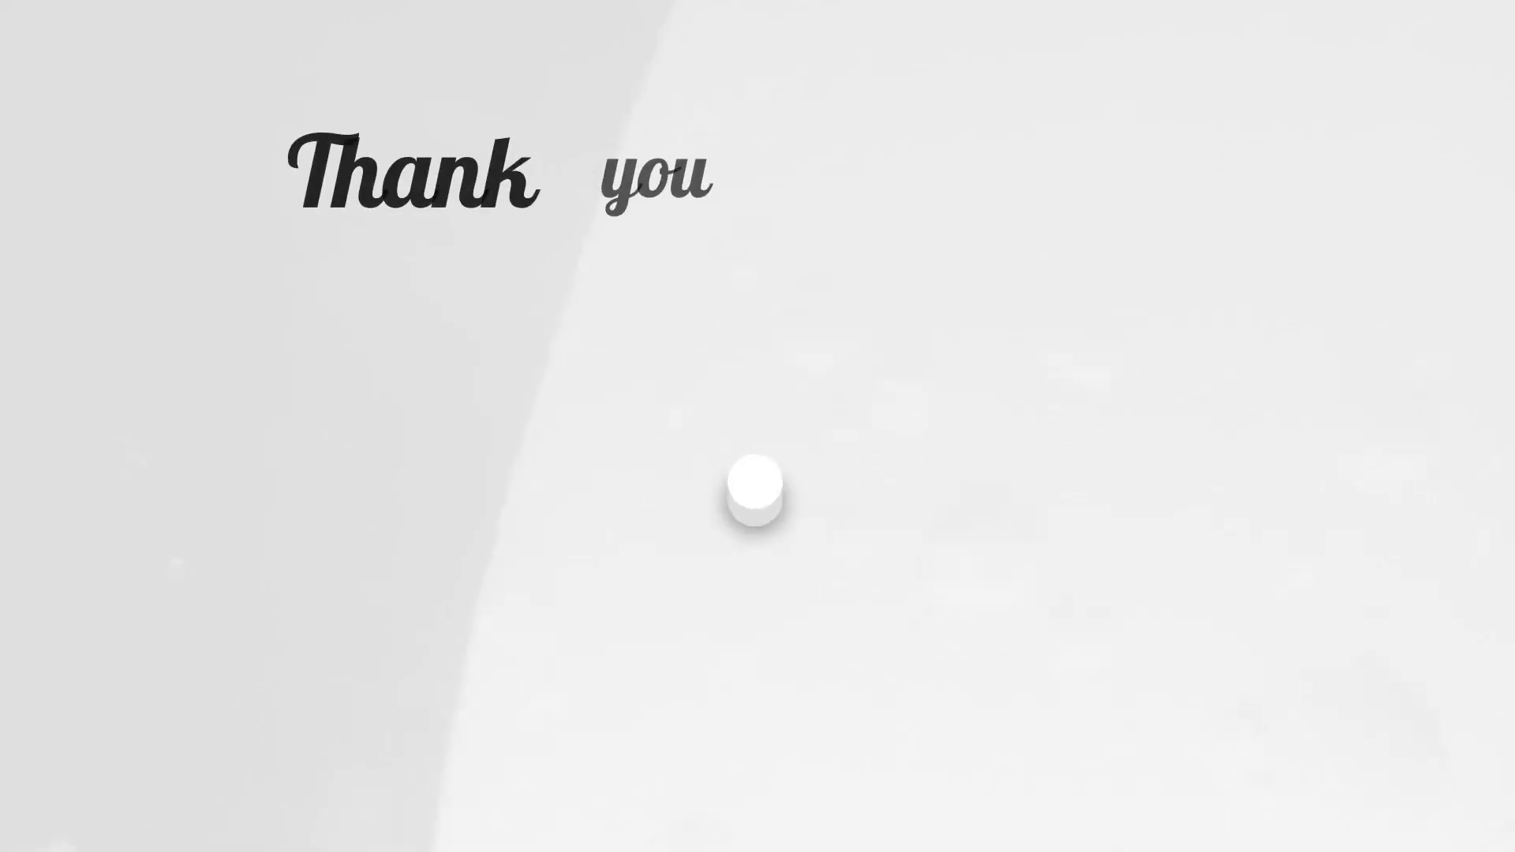